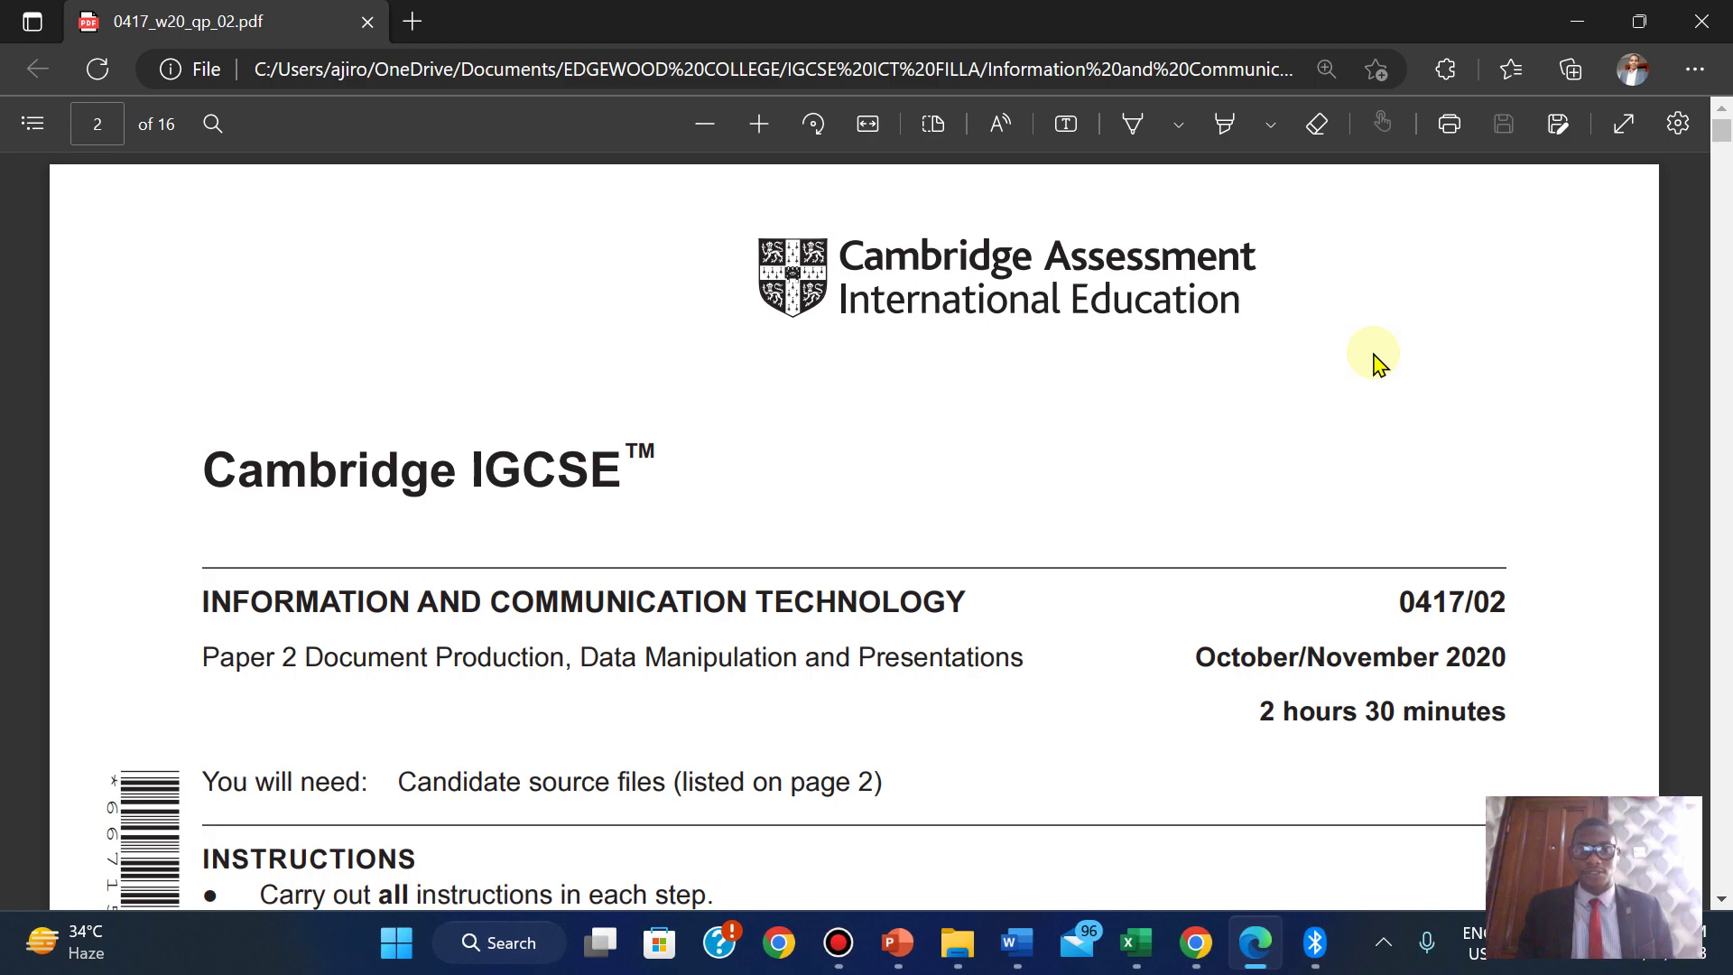
Scroll the exam PDF to Task 6 – Presentation, then bring the blank presentation forward.
scroll(1375, 361, "down", 20)
scroll(1374, 361, "down", 20)
scroll(1374, 361, "up", 9)
scroll(1374, 362, "down", 7)
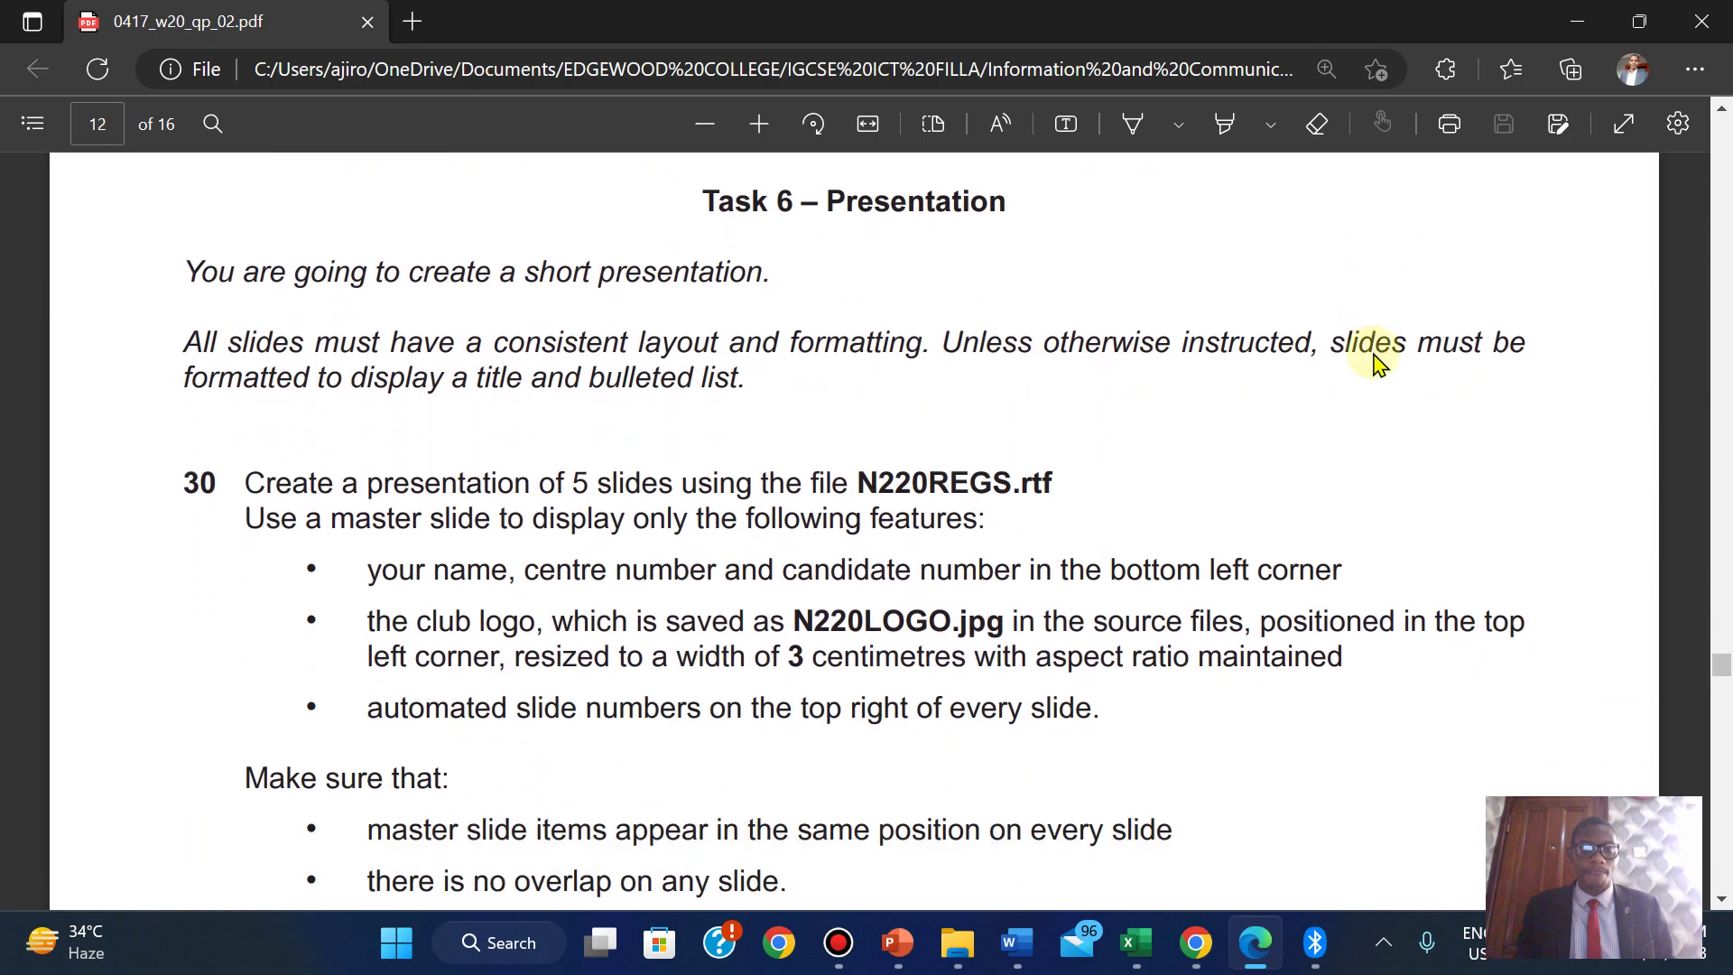
scroll(1374, 361, "up", 1)
scroll(1374, 361, "down", 1)
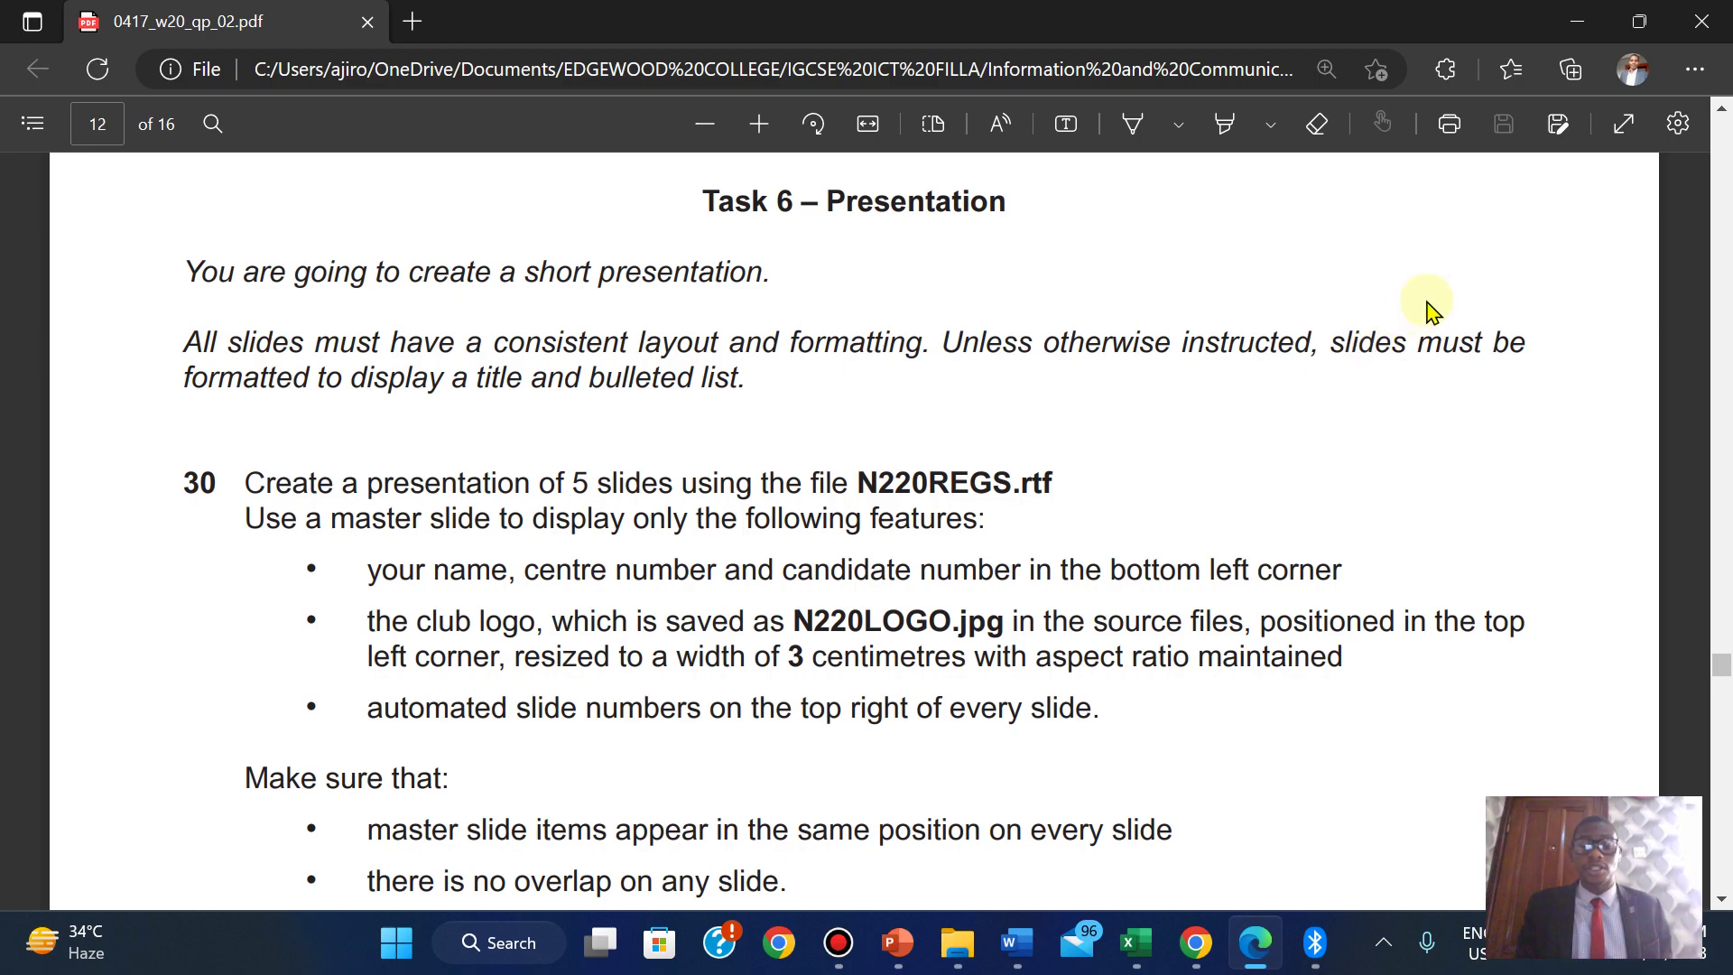
left_click(886, 964)
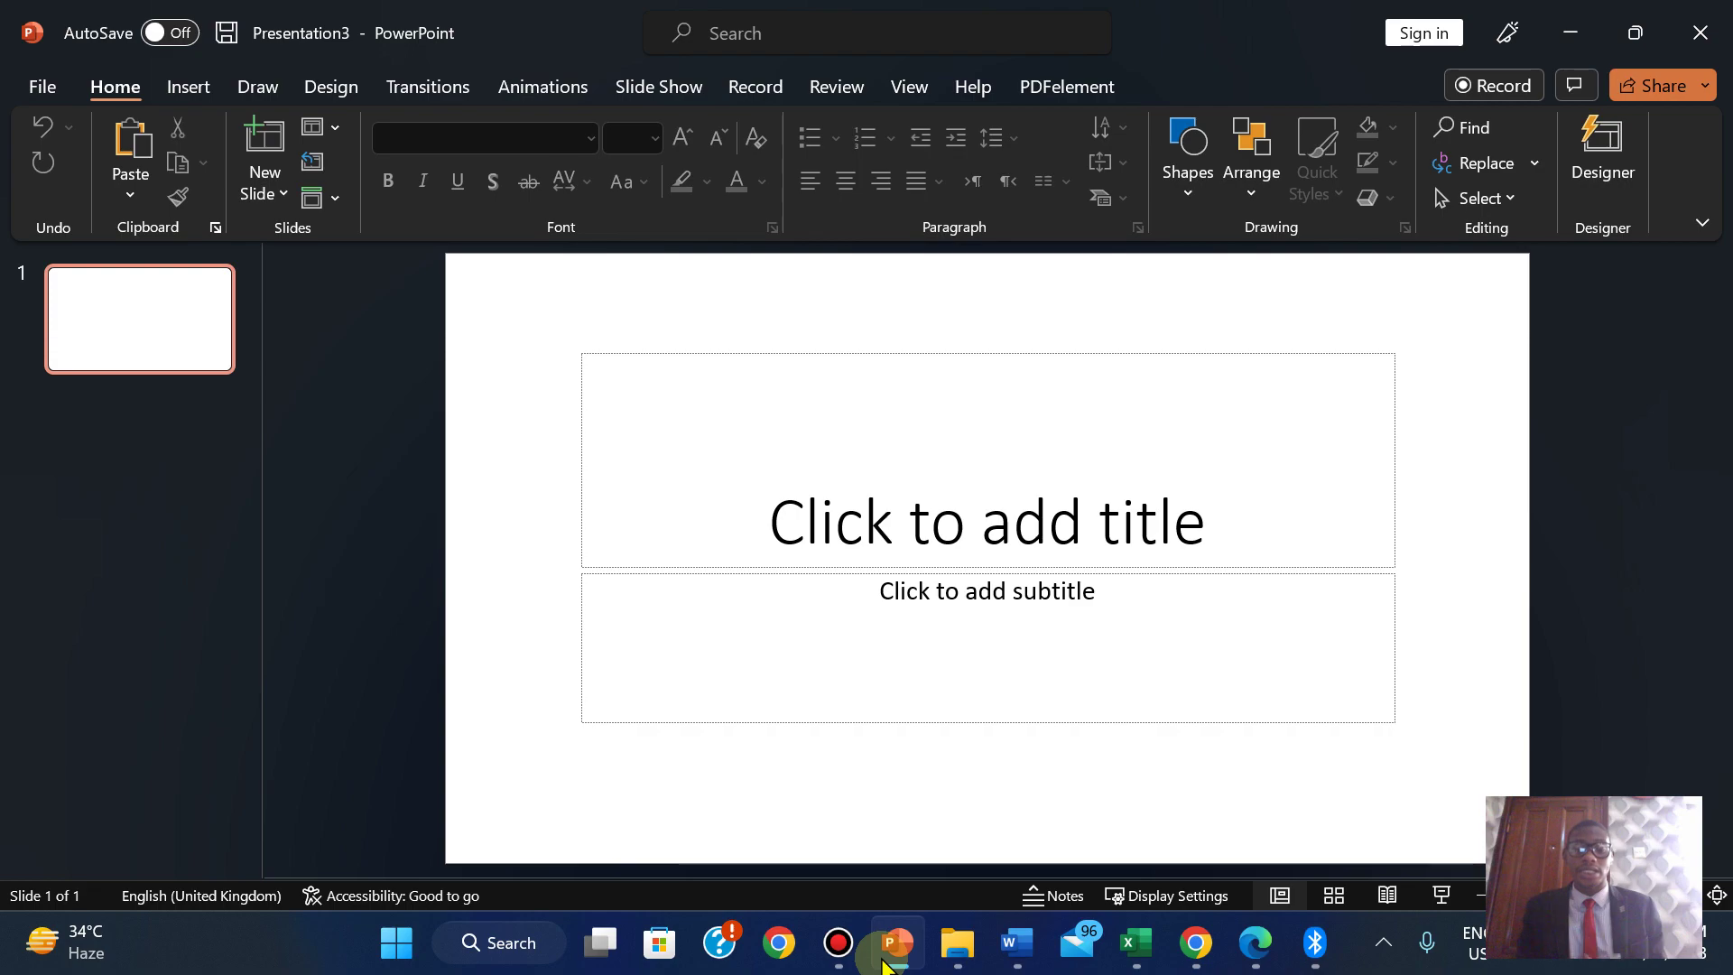
Start opening a file from the recent March 2020 source-files folder in a full Open dialog.
left_click(34, 87)
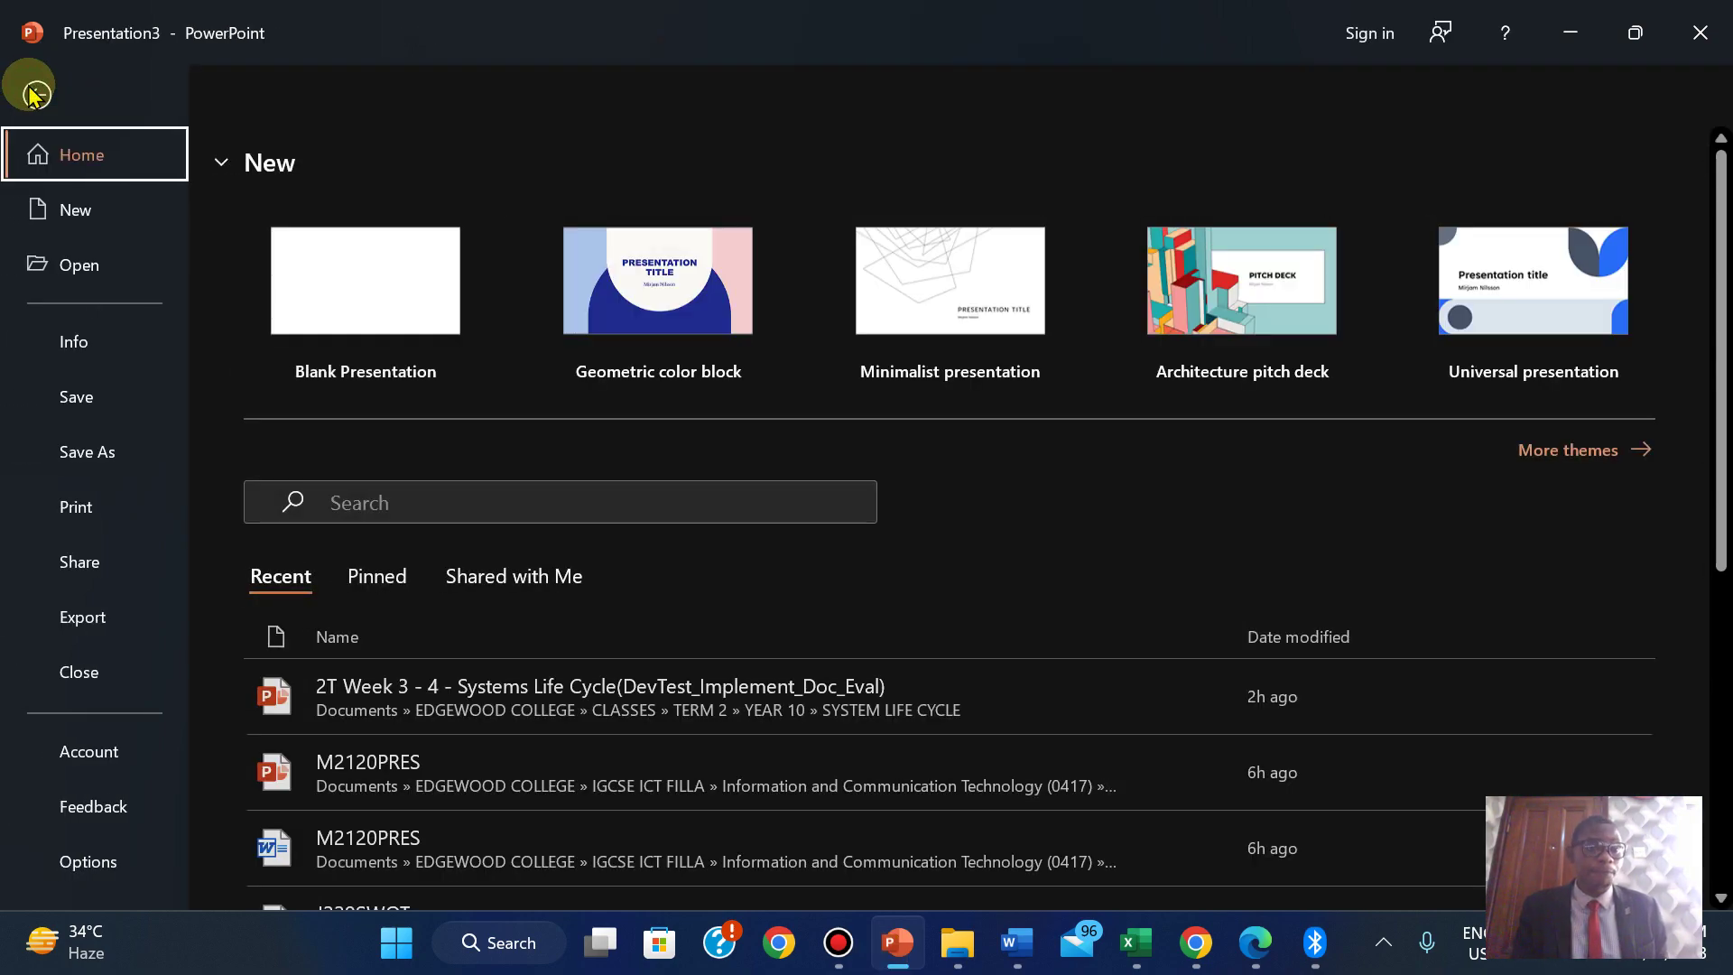
left_click(95, 268)
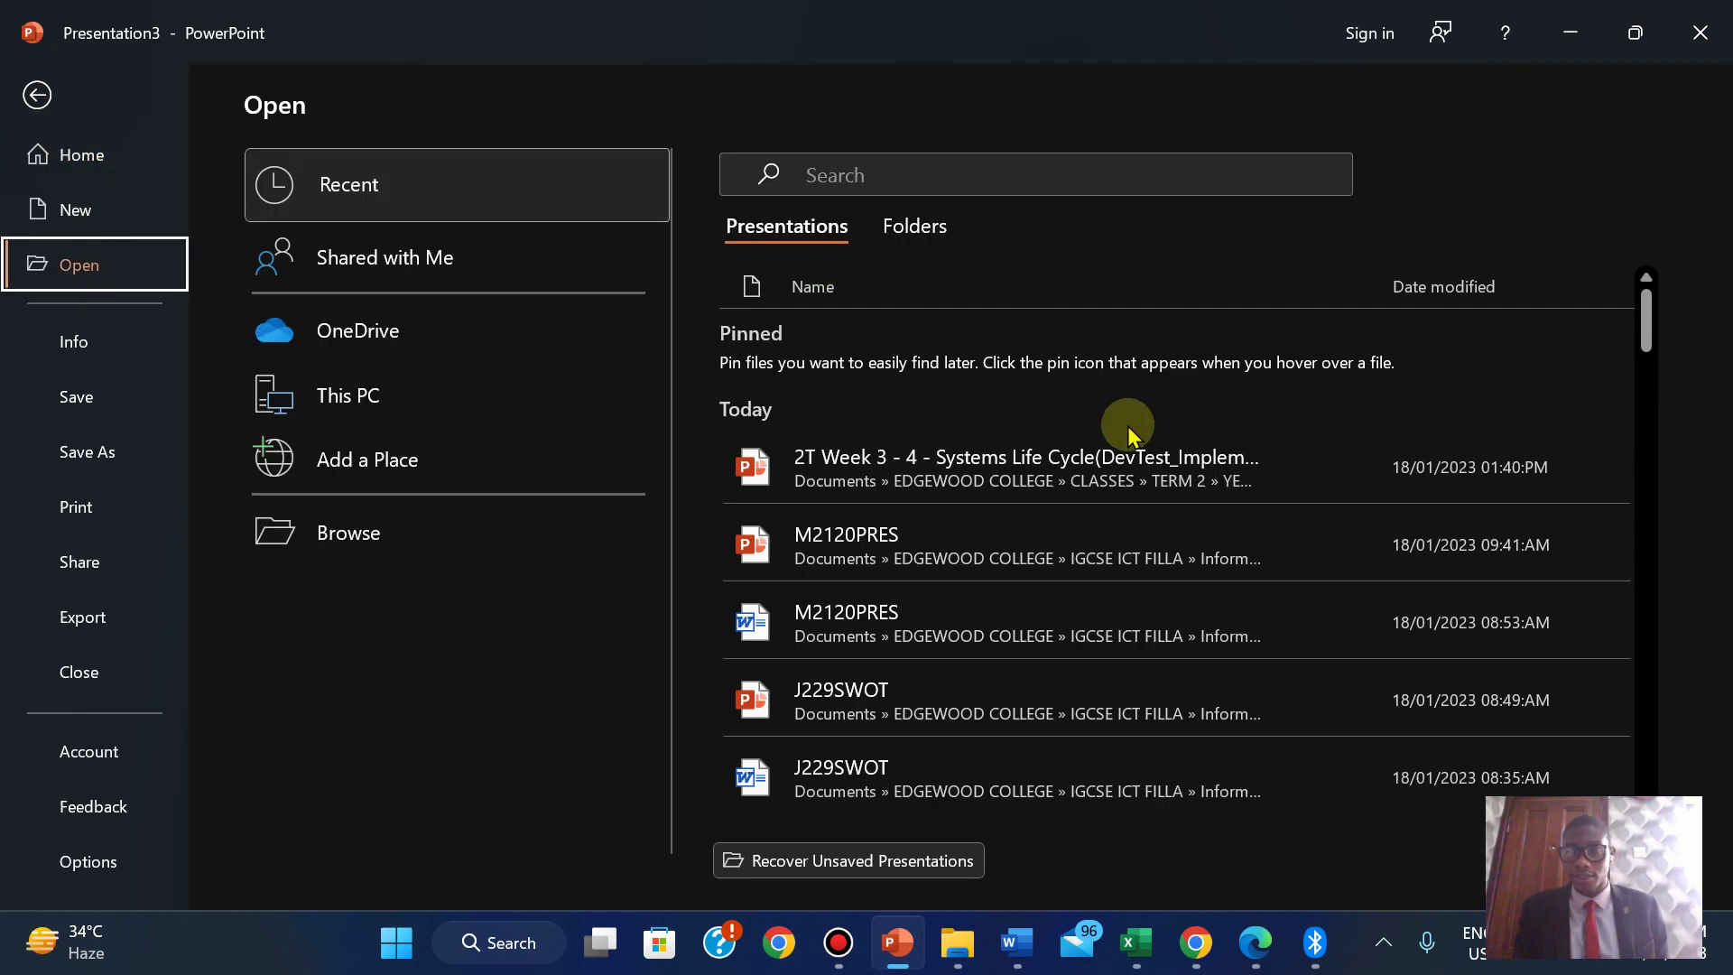
left_click(903, 226)
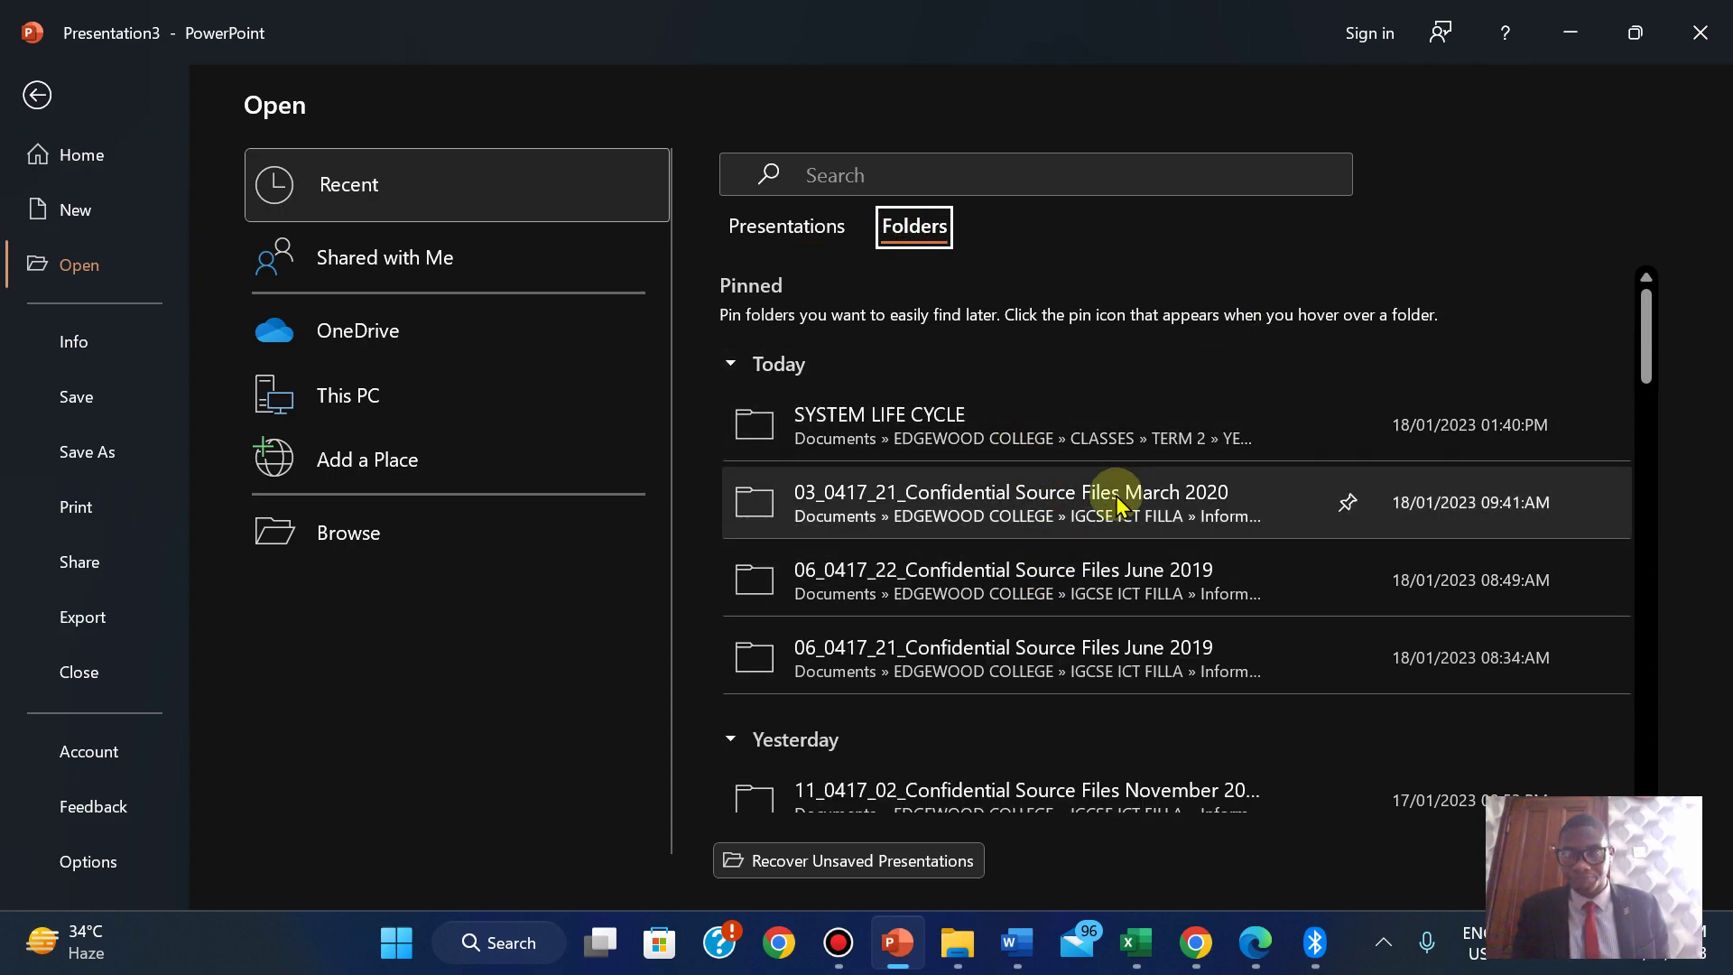
left_click(1116, 515)
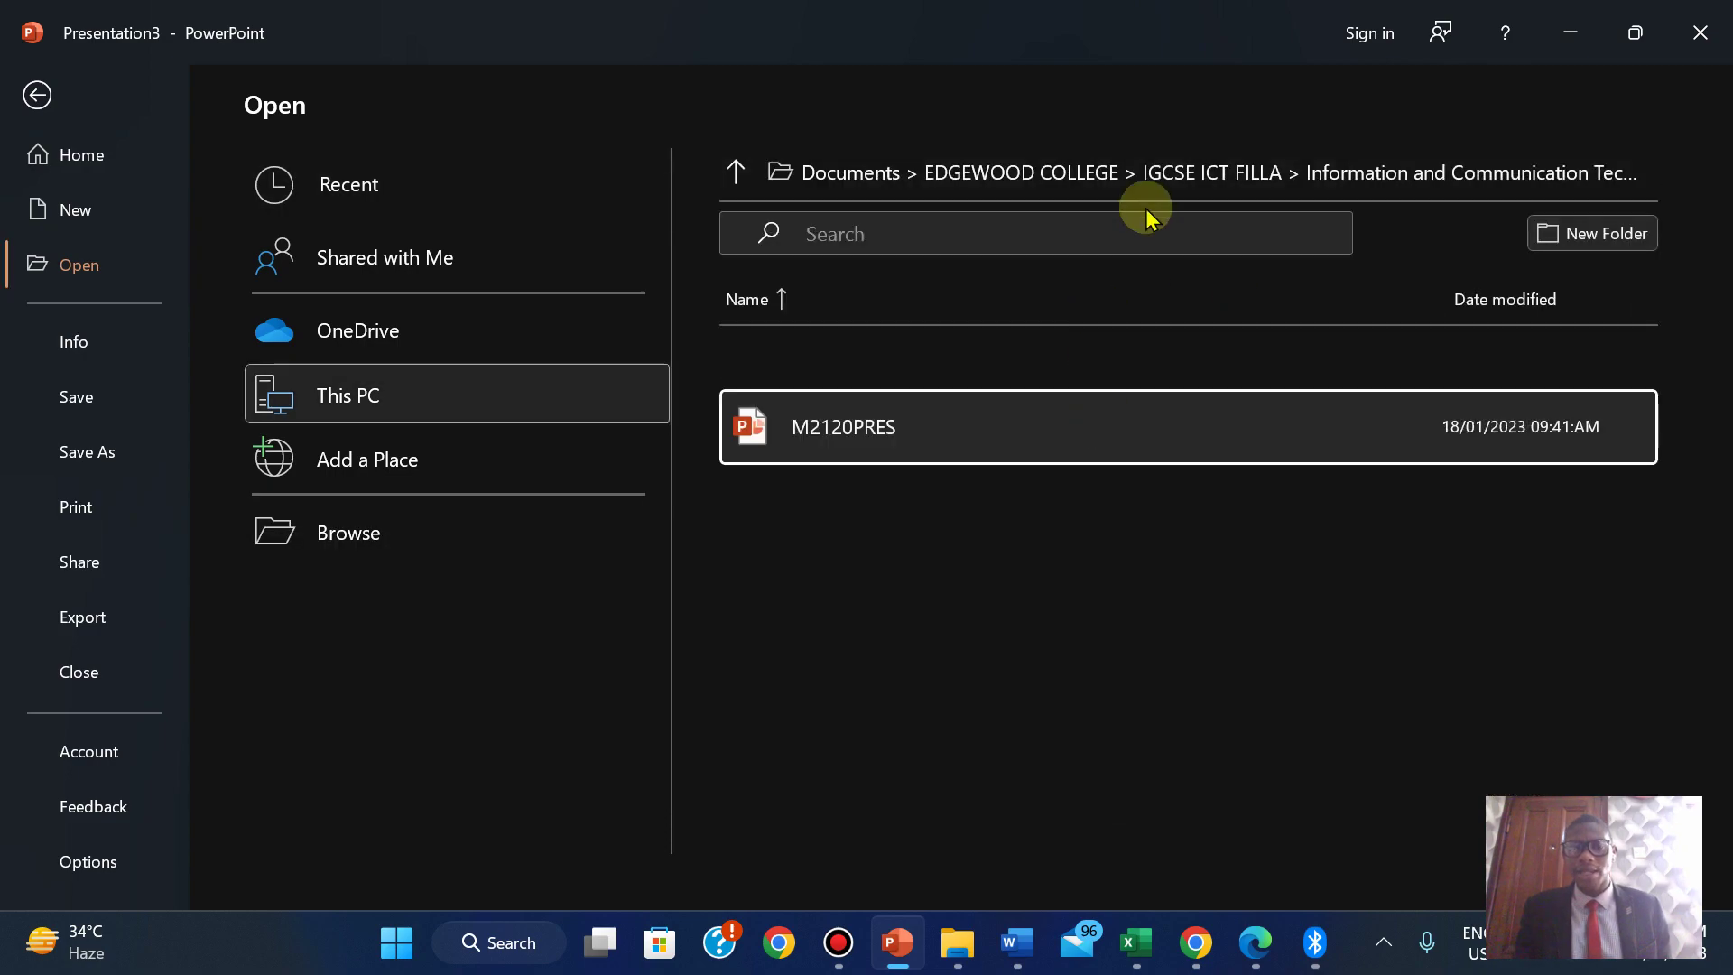
left_click(885, 176)
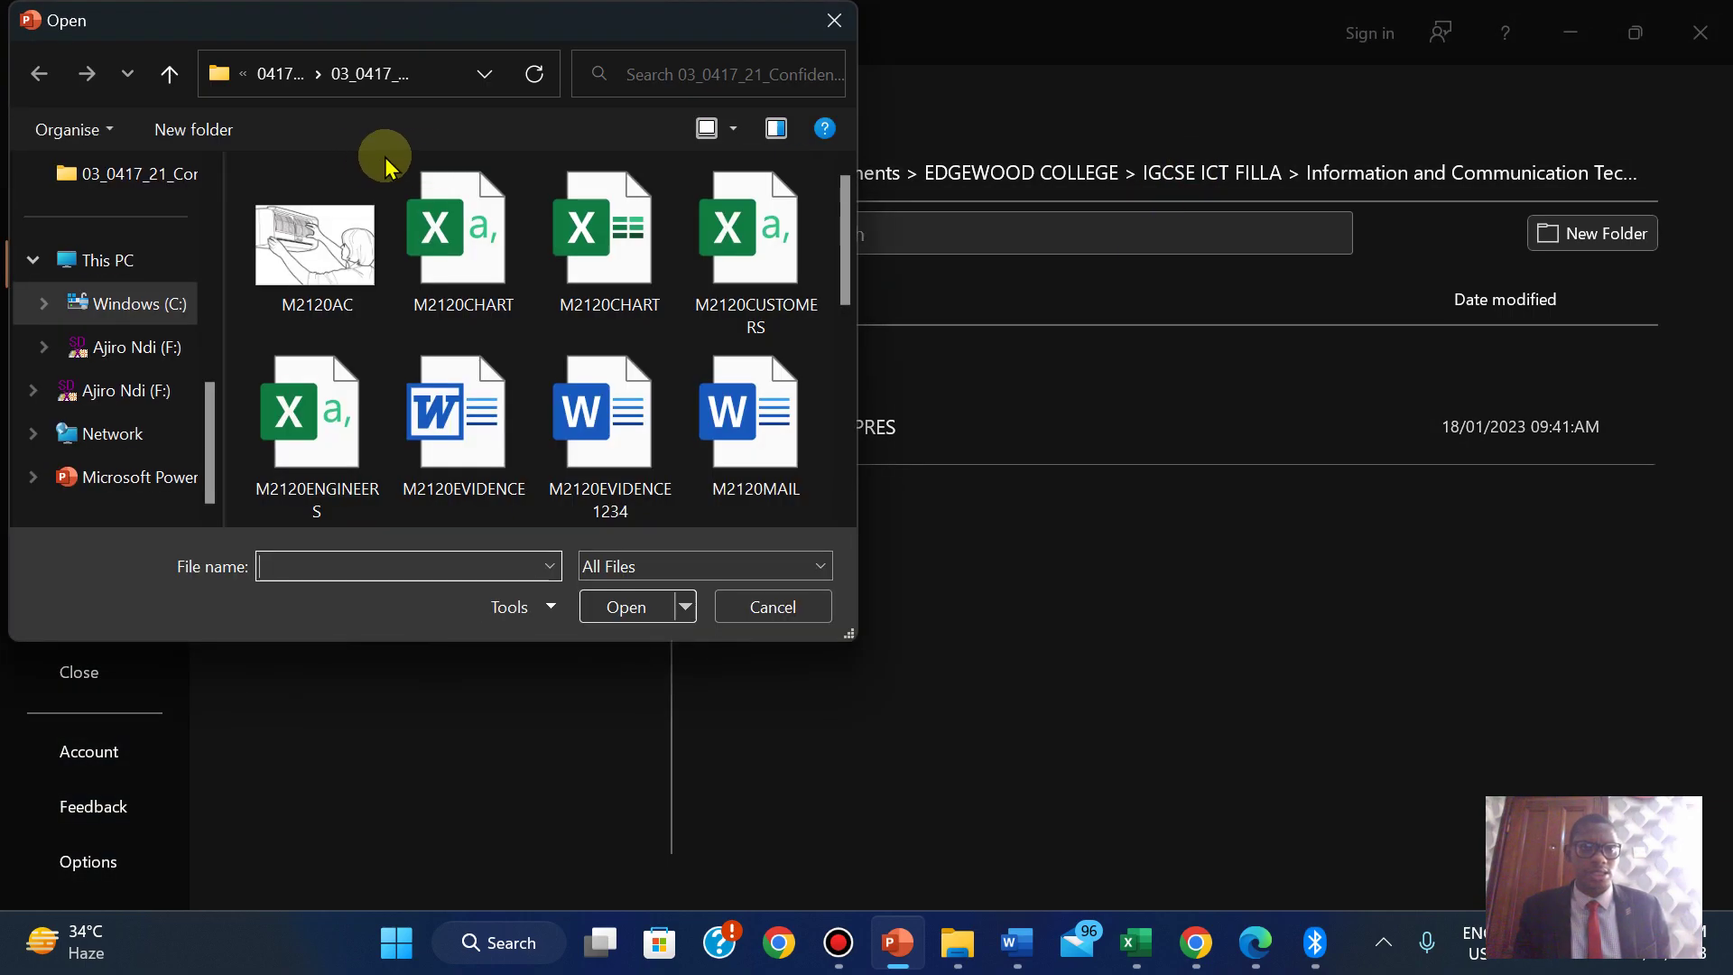
Navigate to 2020 November > 0417_w20_sf_02 > confidential and open N220REGS.
left_click(282, 74)
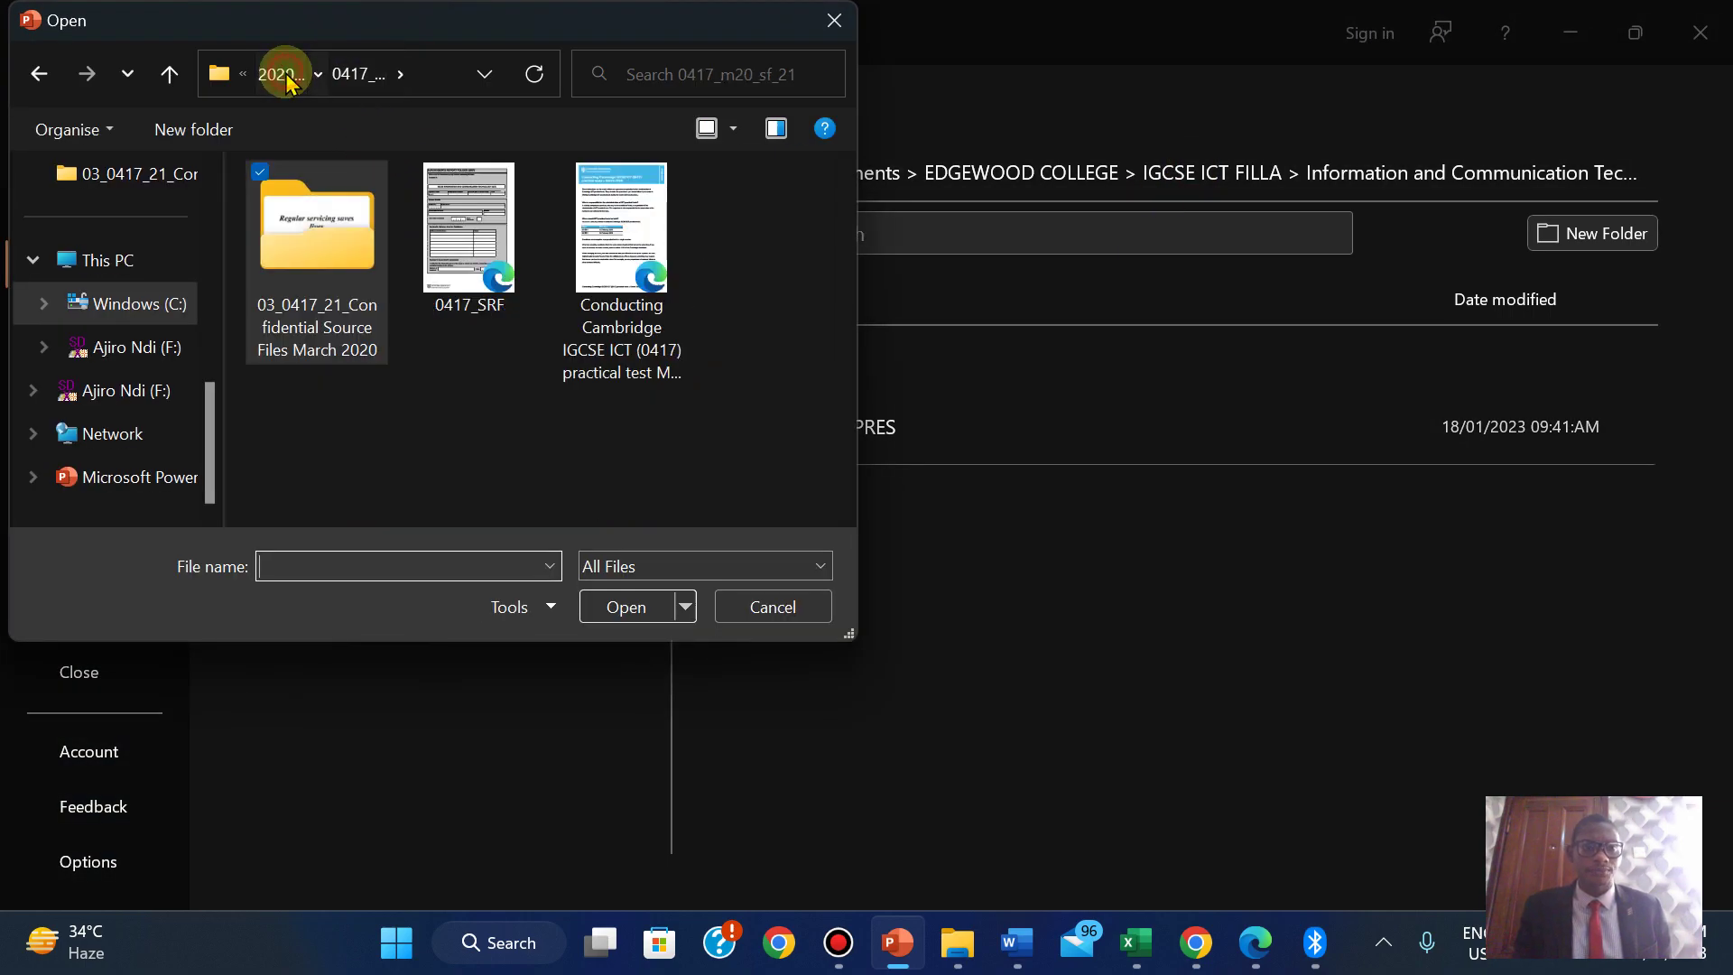
left_click(286, 75)
left_click(280, 72)
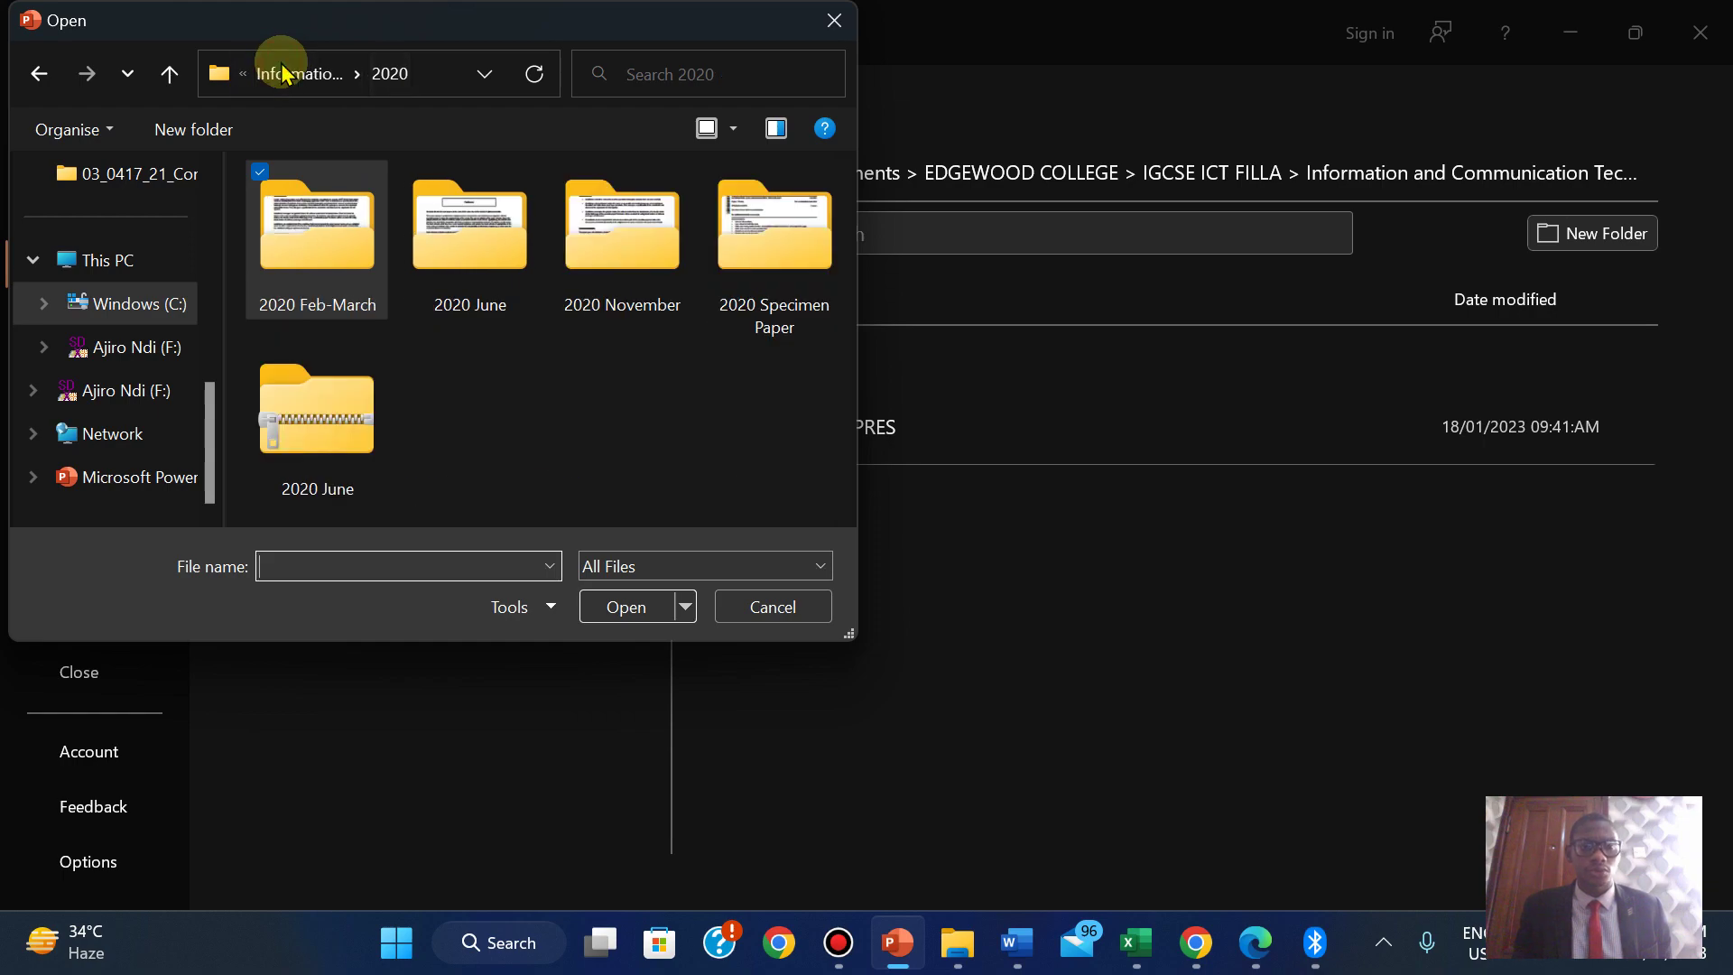
double_click(668, 258)
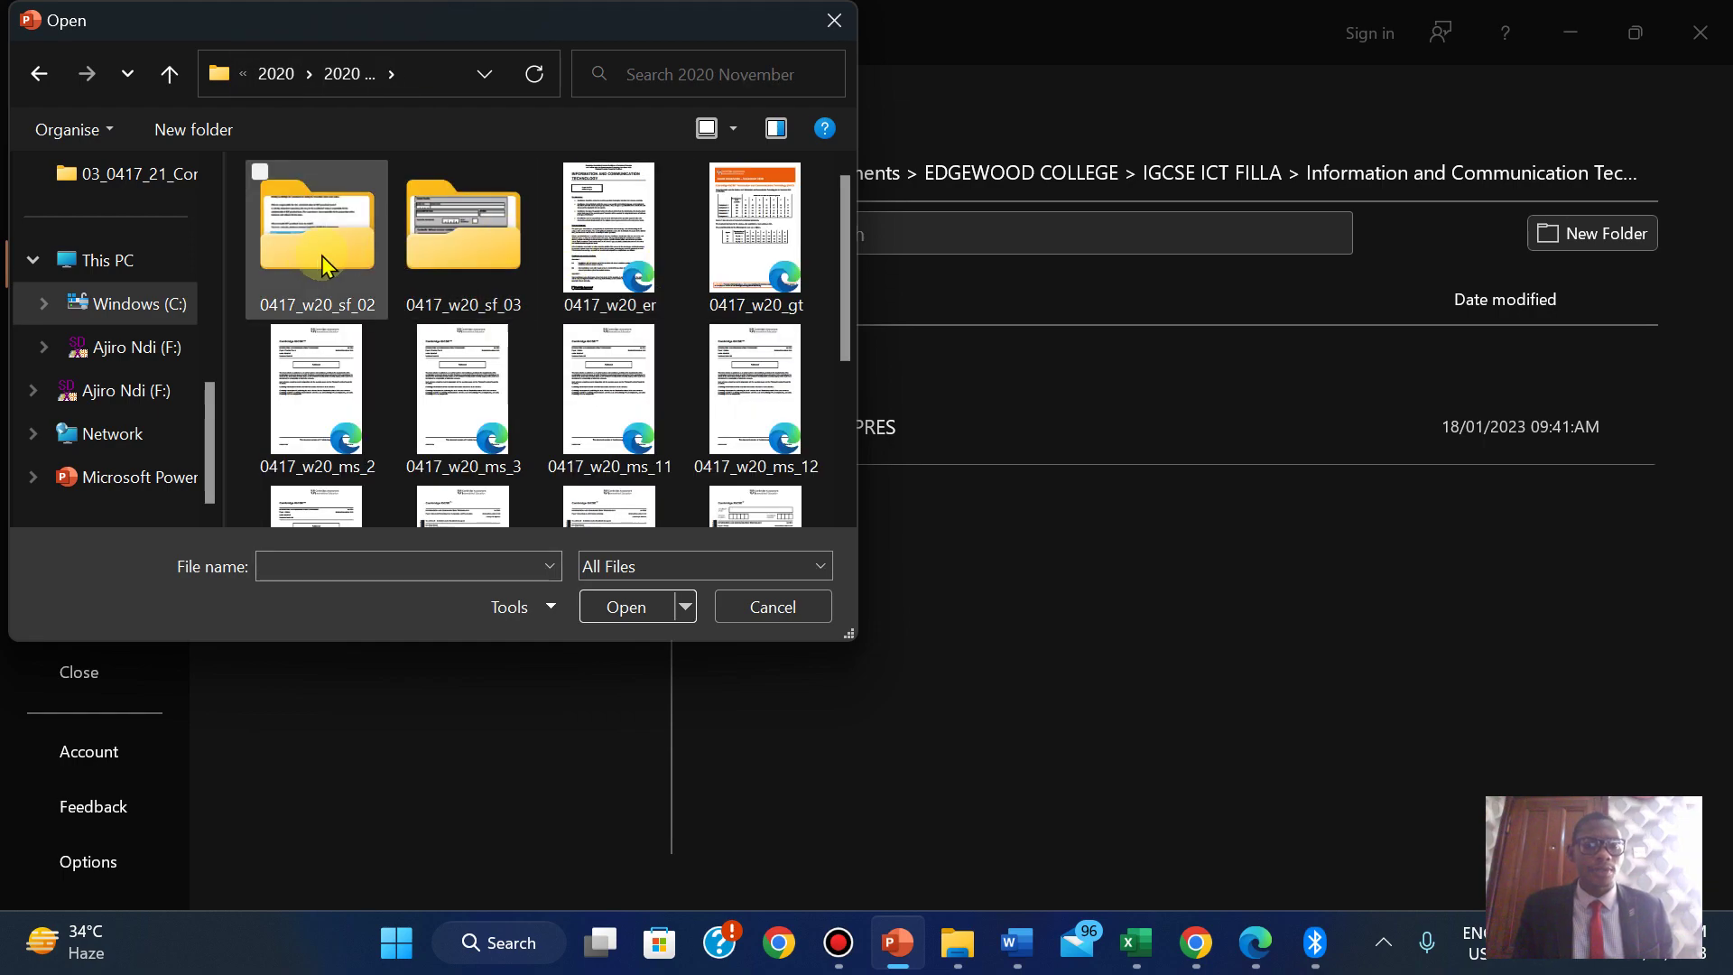
double_click(312, 253)
double_click(312, 252)
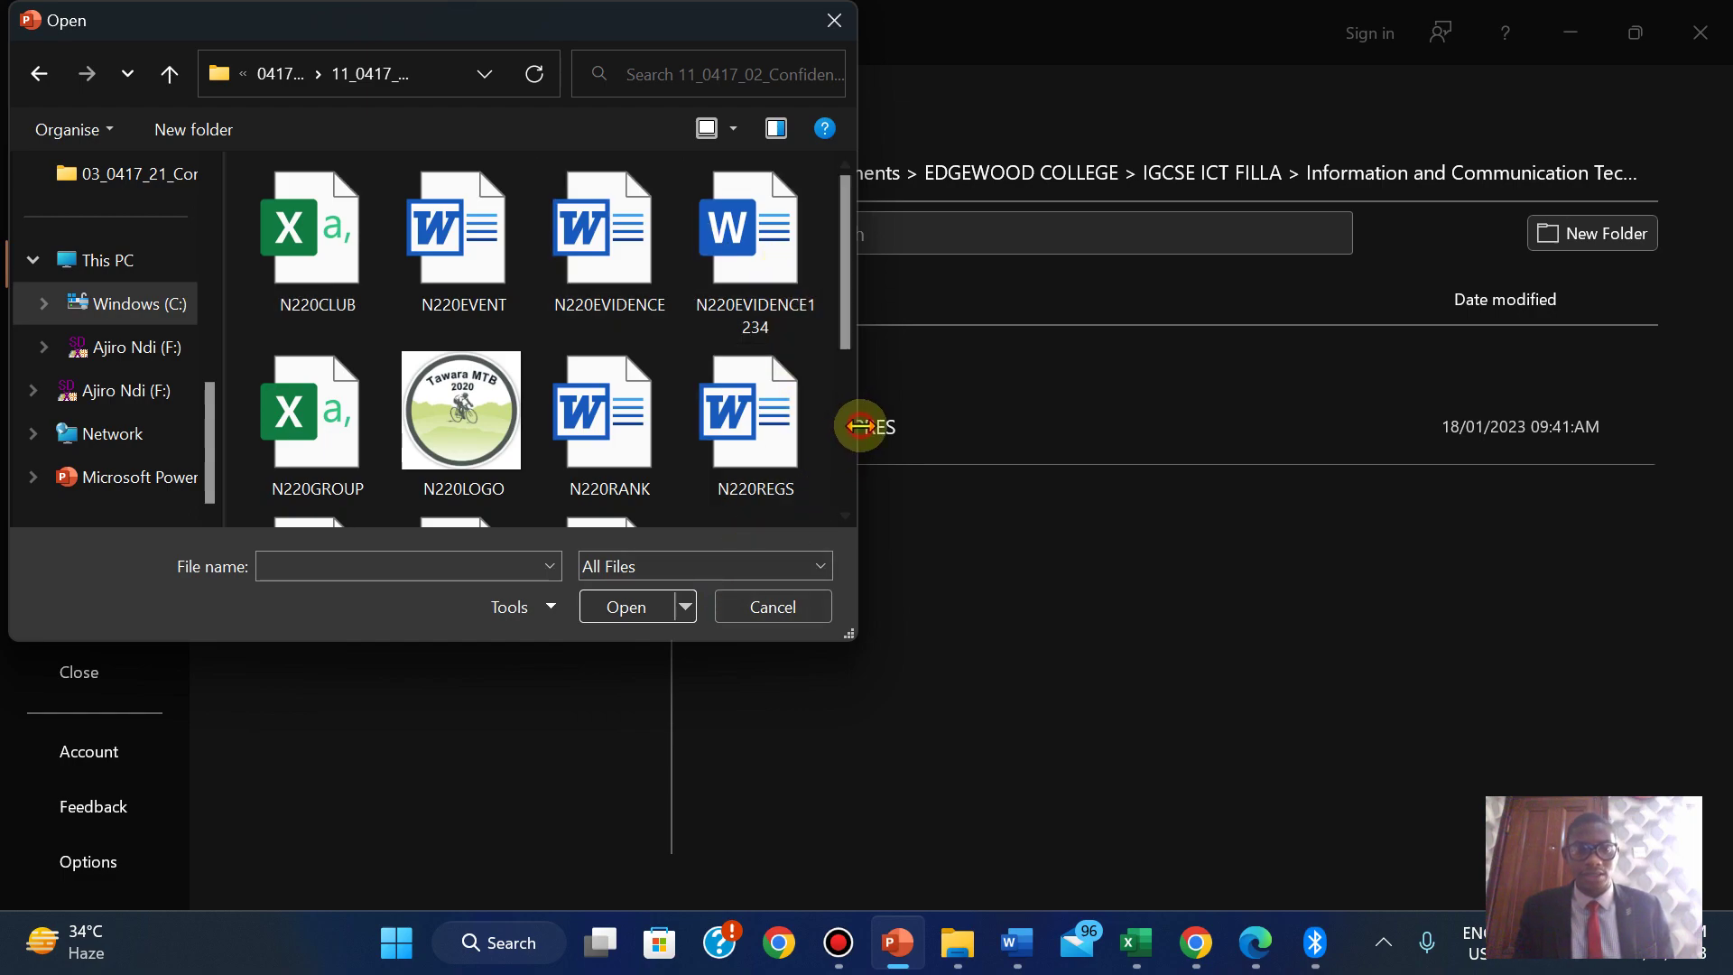
left_click(772, 424)
left_click(603, 610)
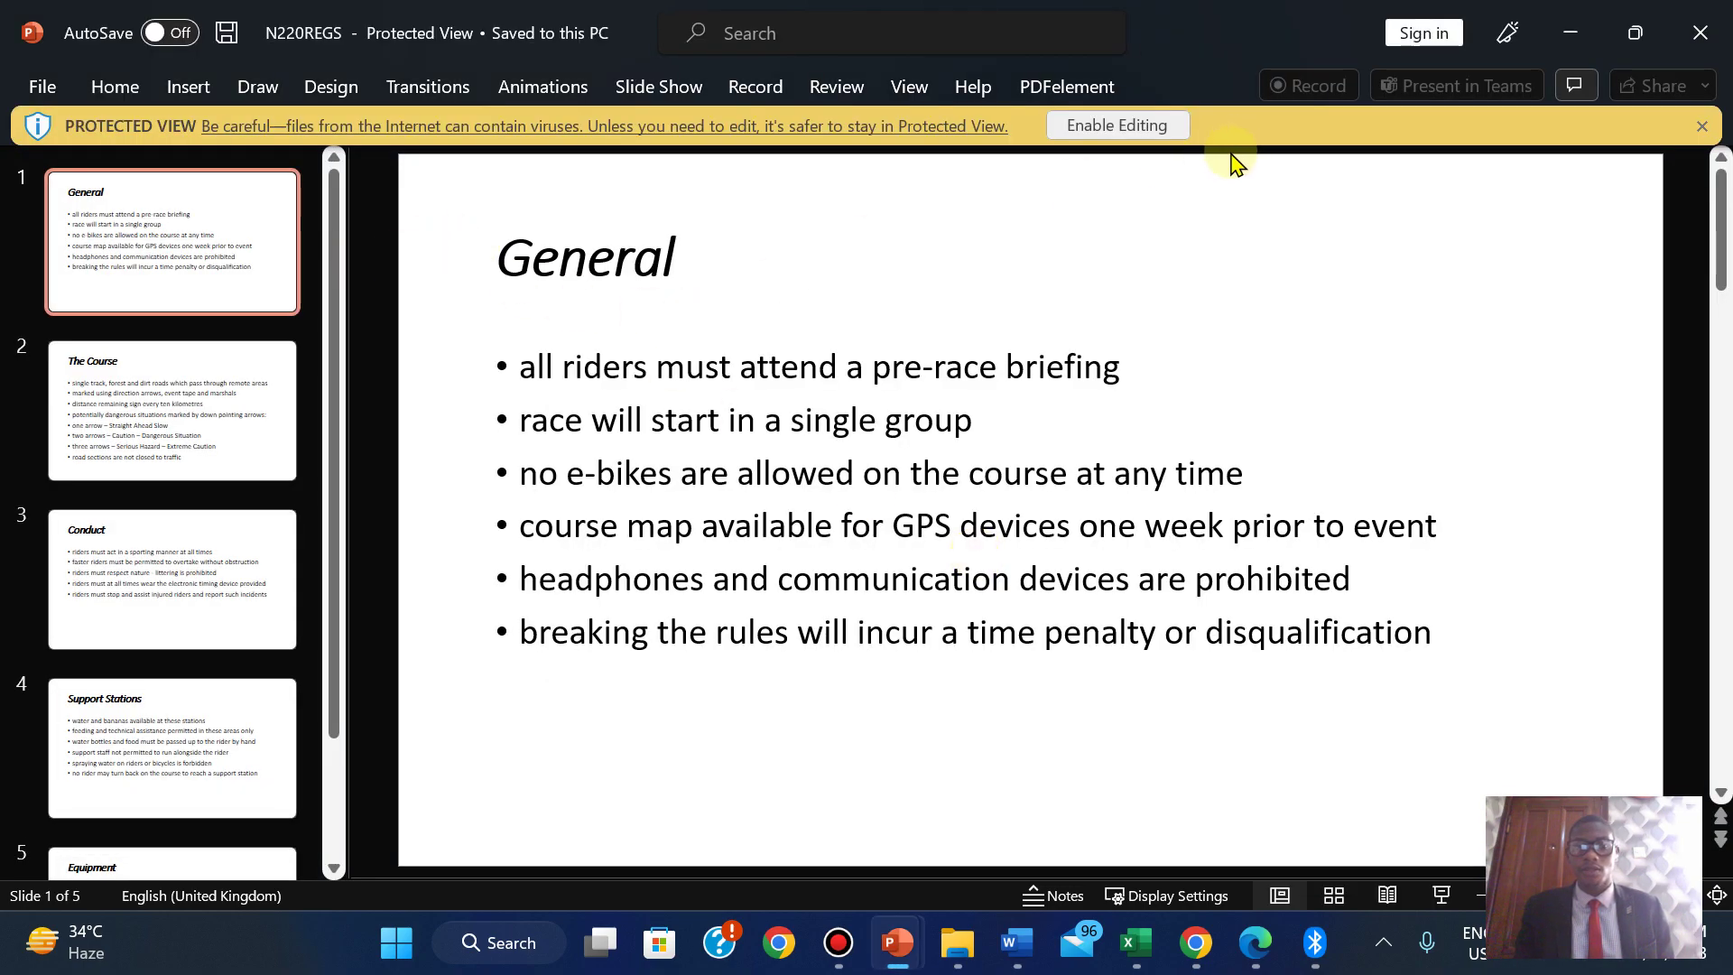
Enable editing on N220REGS and copy the name N220REGS from the exam paper's task.
left_click(1103, 125)
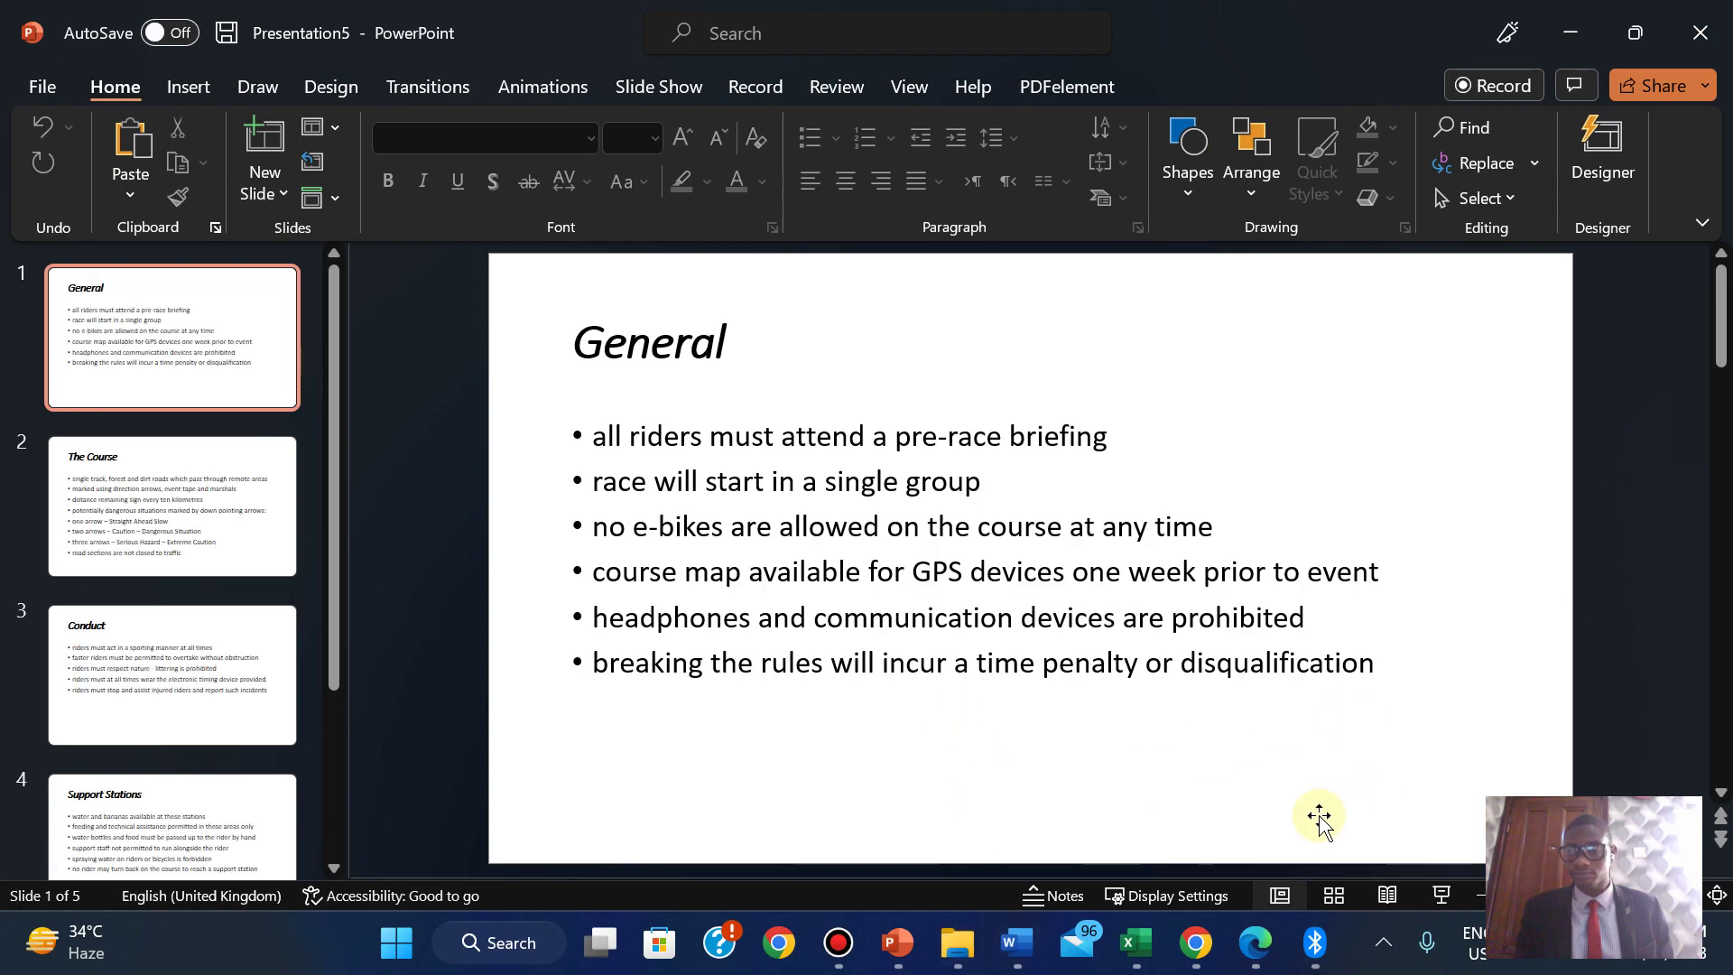
left_click_drag(1255, 943, 959, 949)
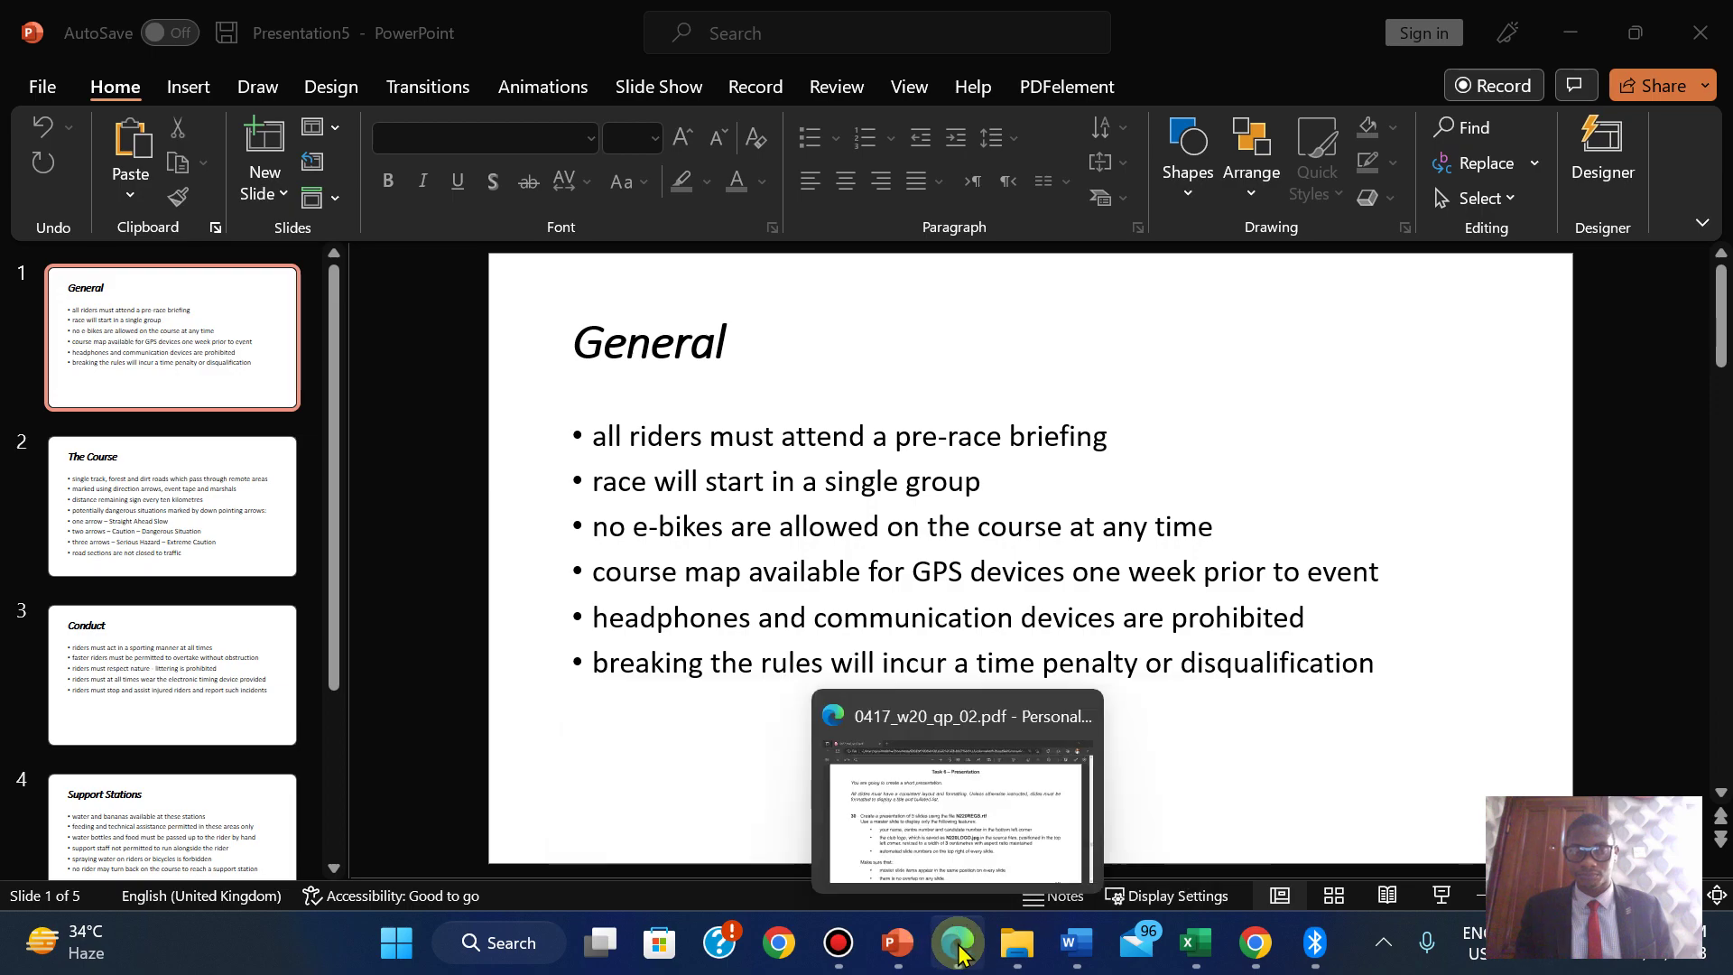
left_click(959, 950)
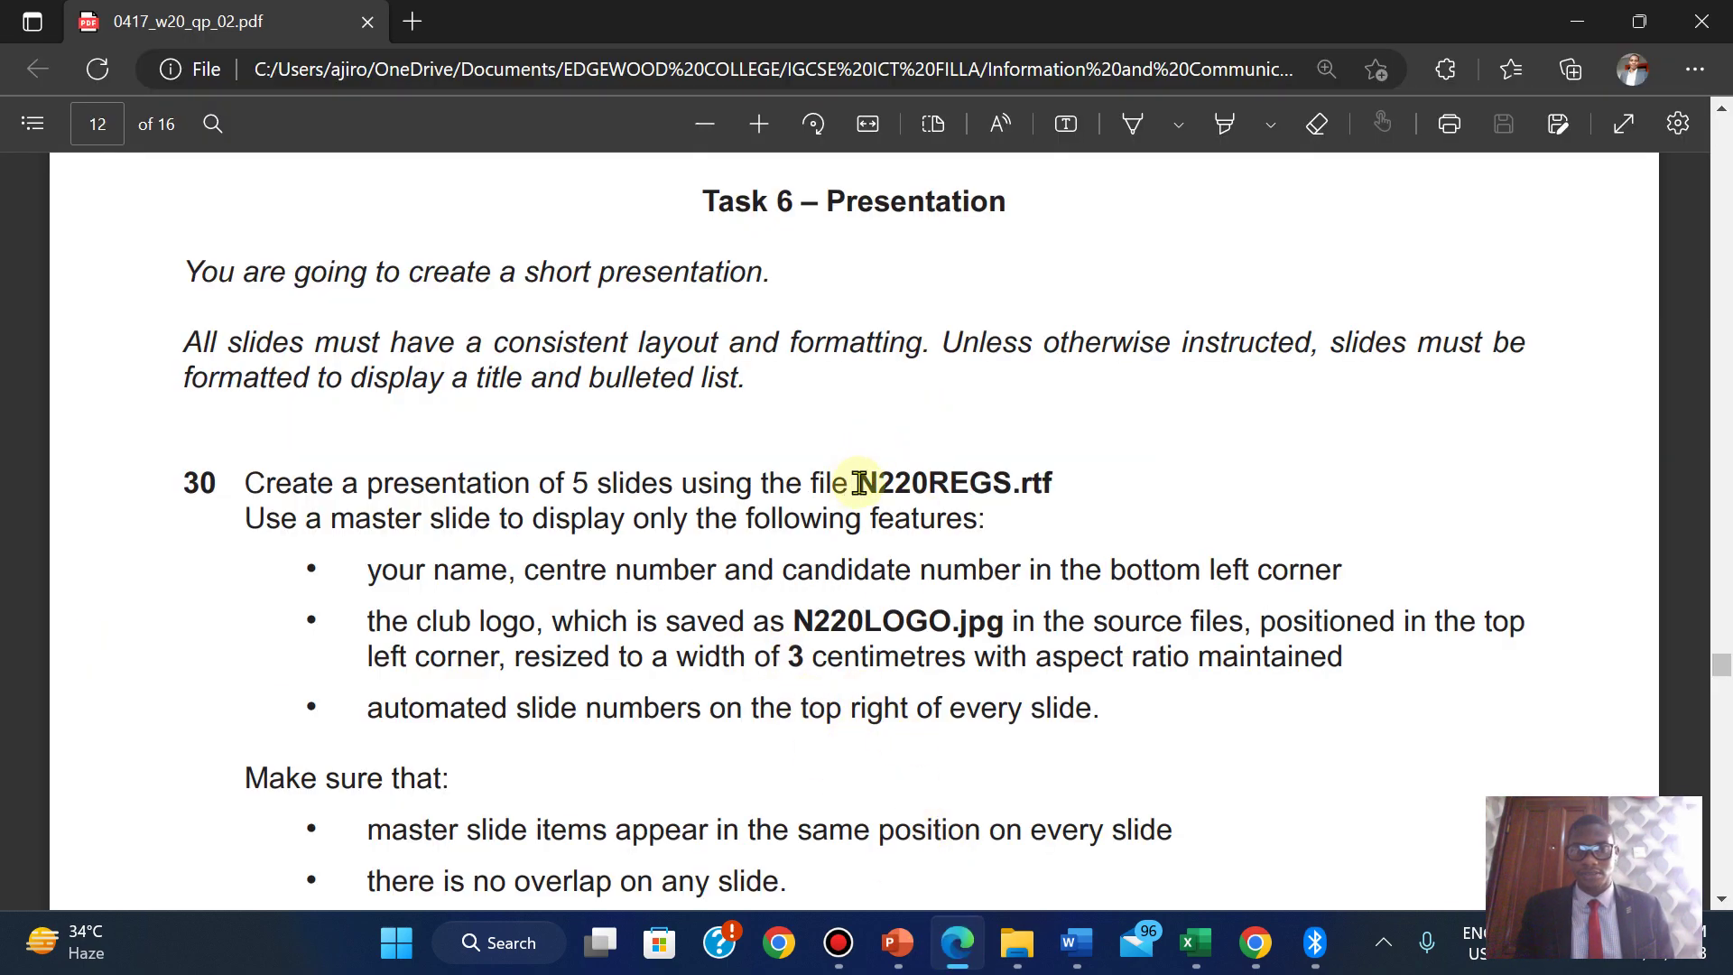
left_click_drag(859, 483, 1011, 483)
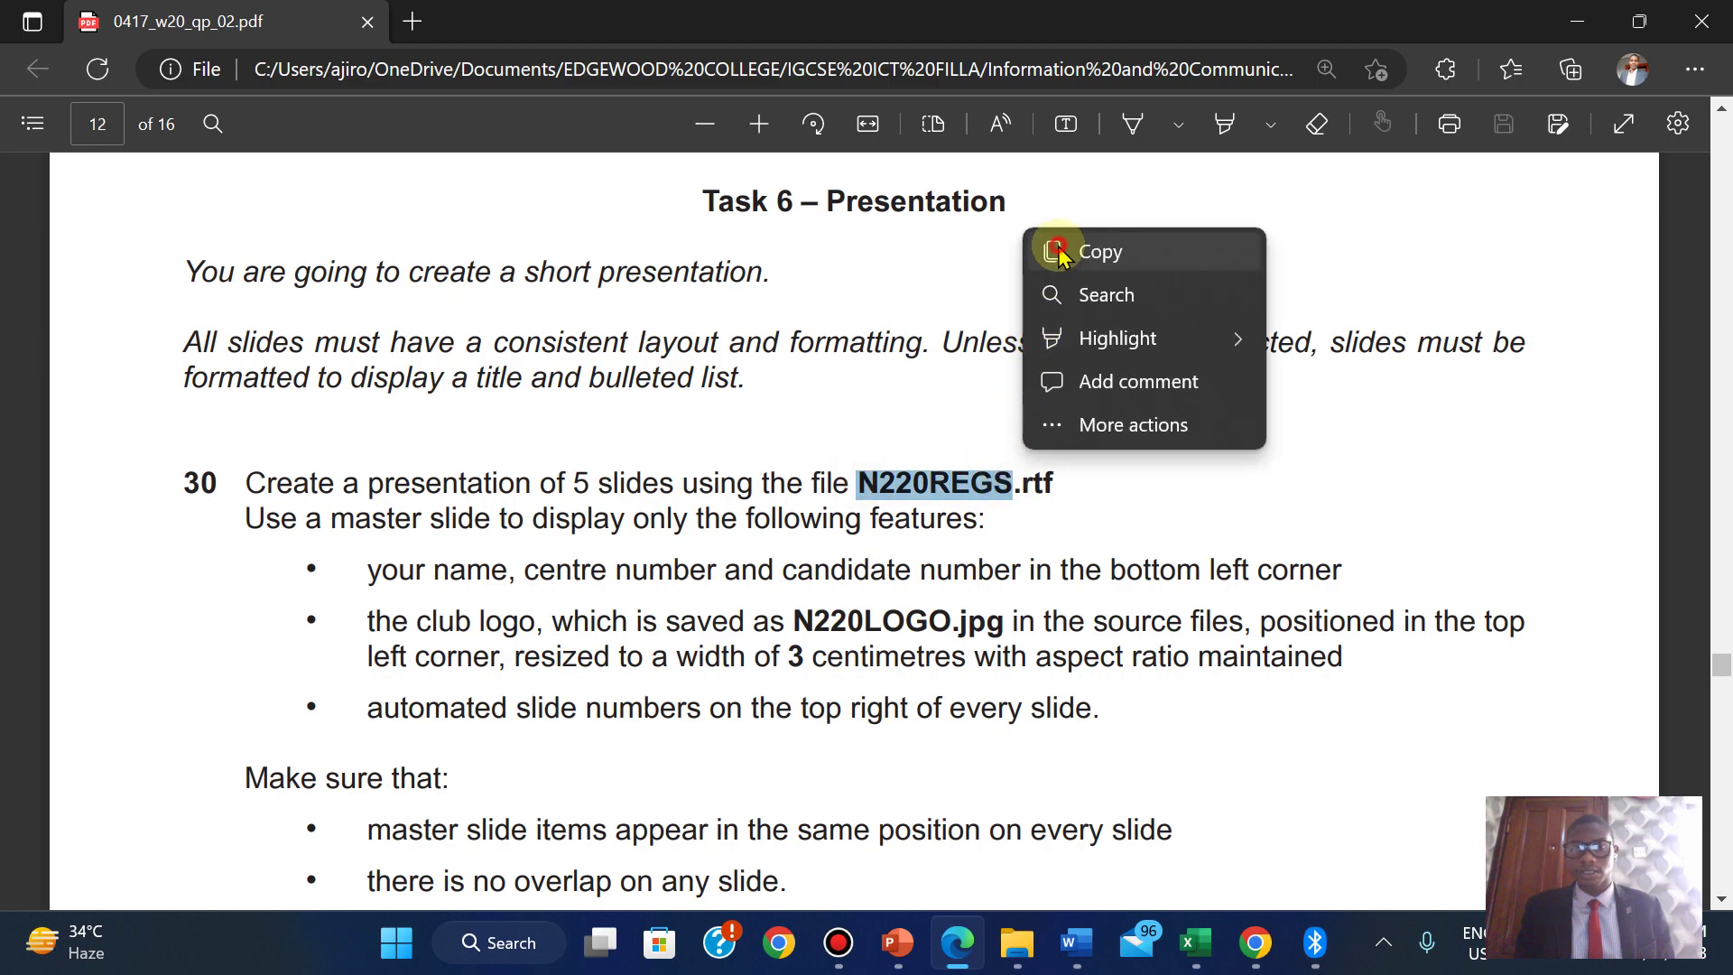
left_click(1058, 253)
Save the presentation as N220REGS in the recent source-files folder, then return to the exam paper.
mouse_move(897, 942)
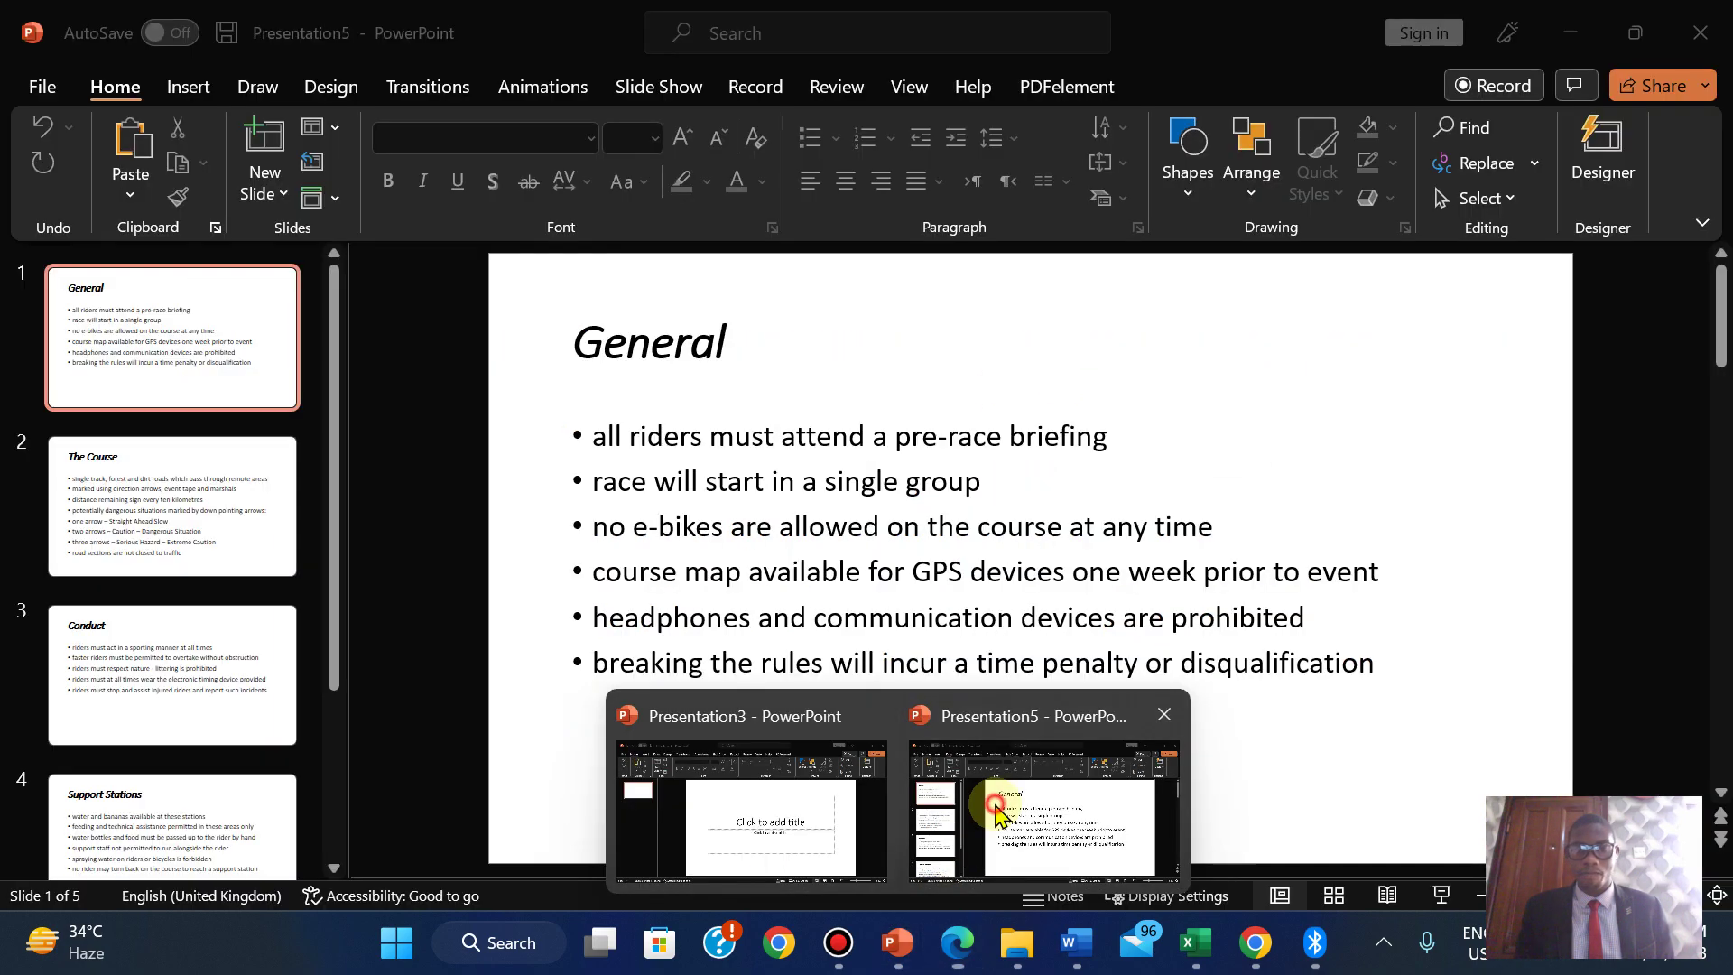
left_click(996, 813)
left_click(37, 87)
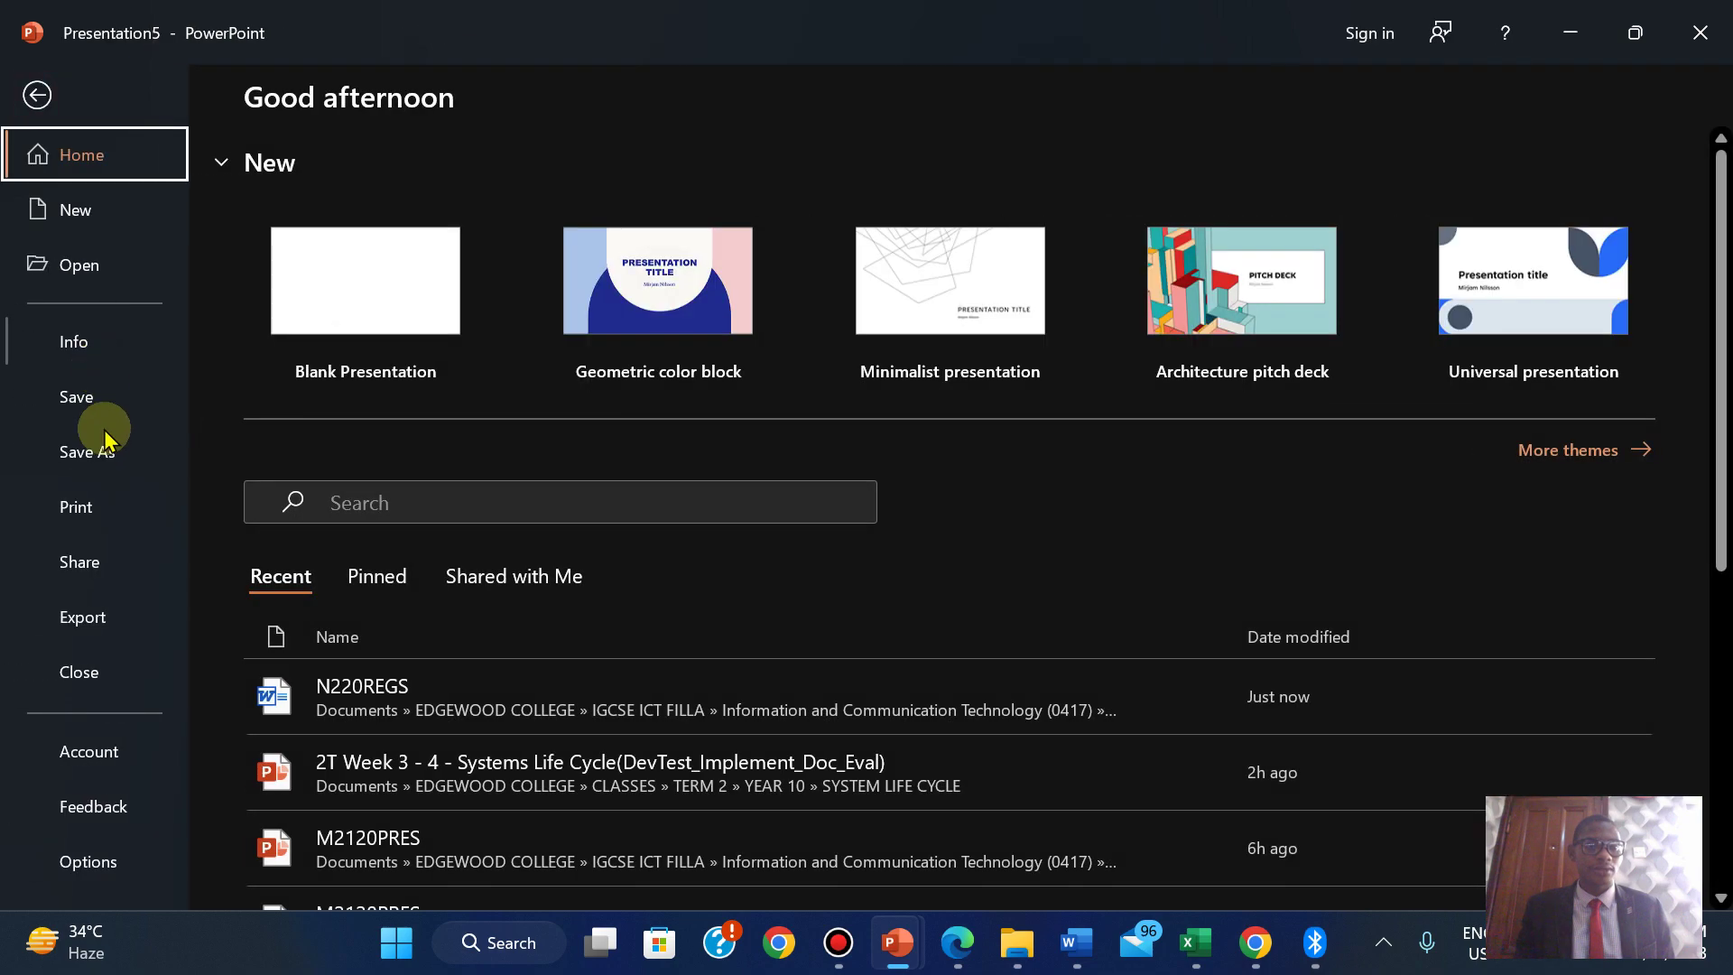
left_click(94, 447)
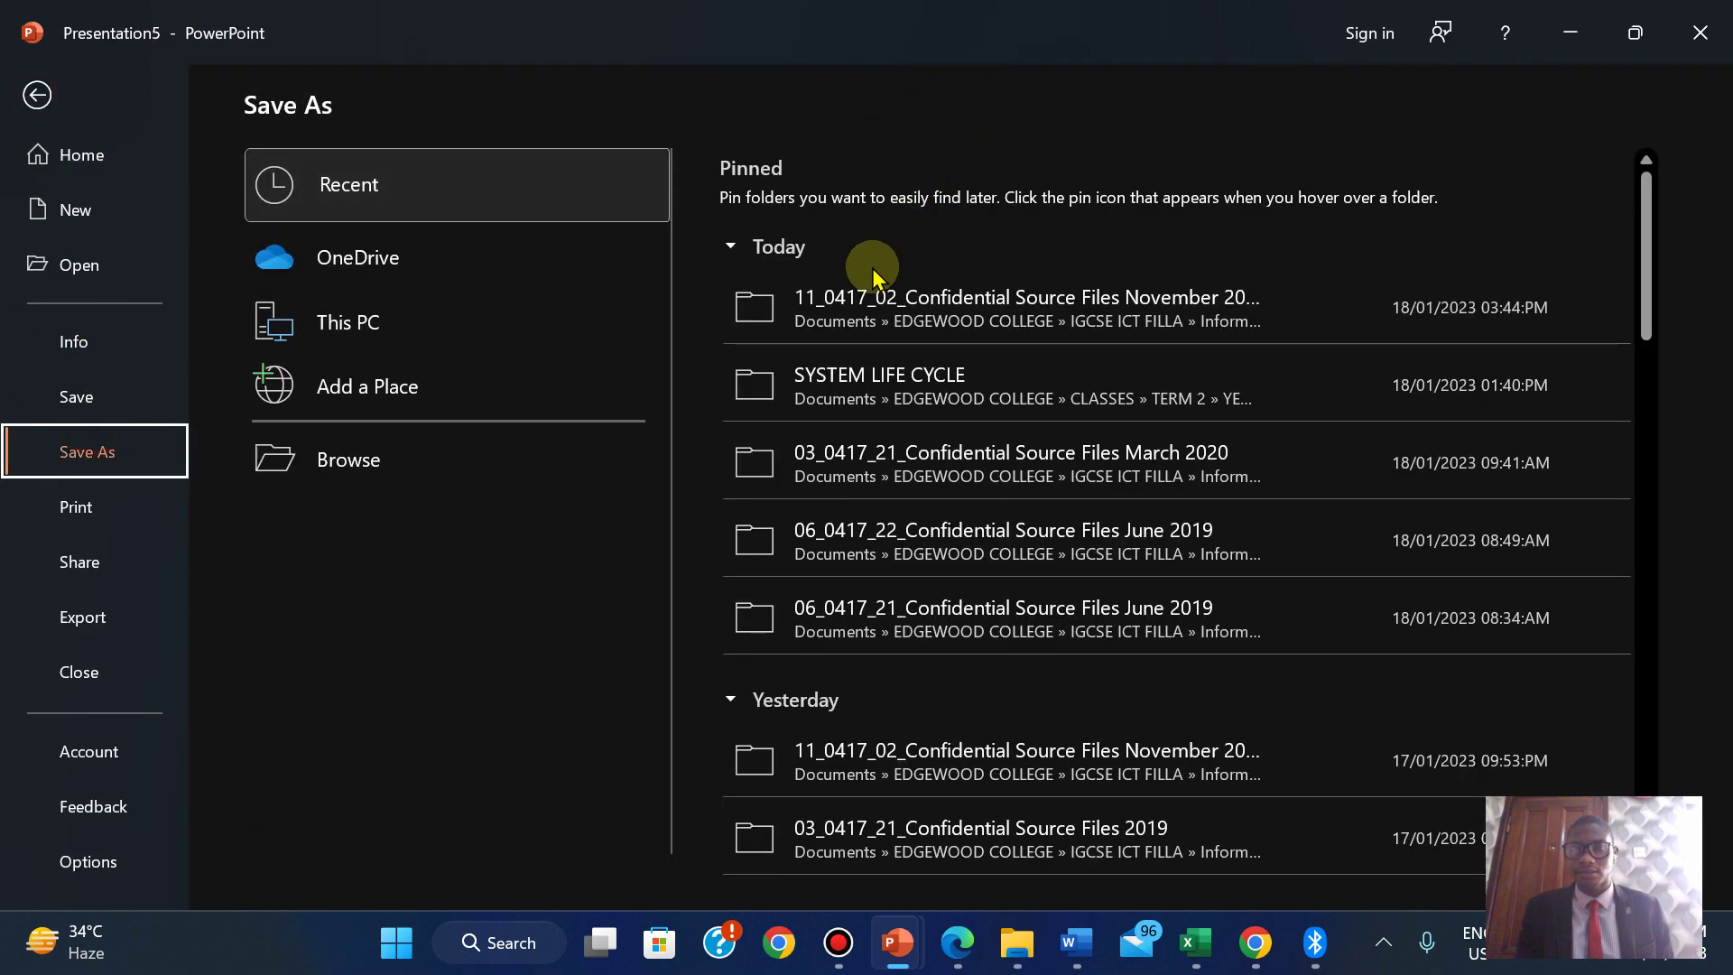
left_click(1045, 299)
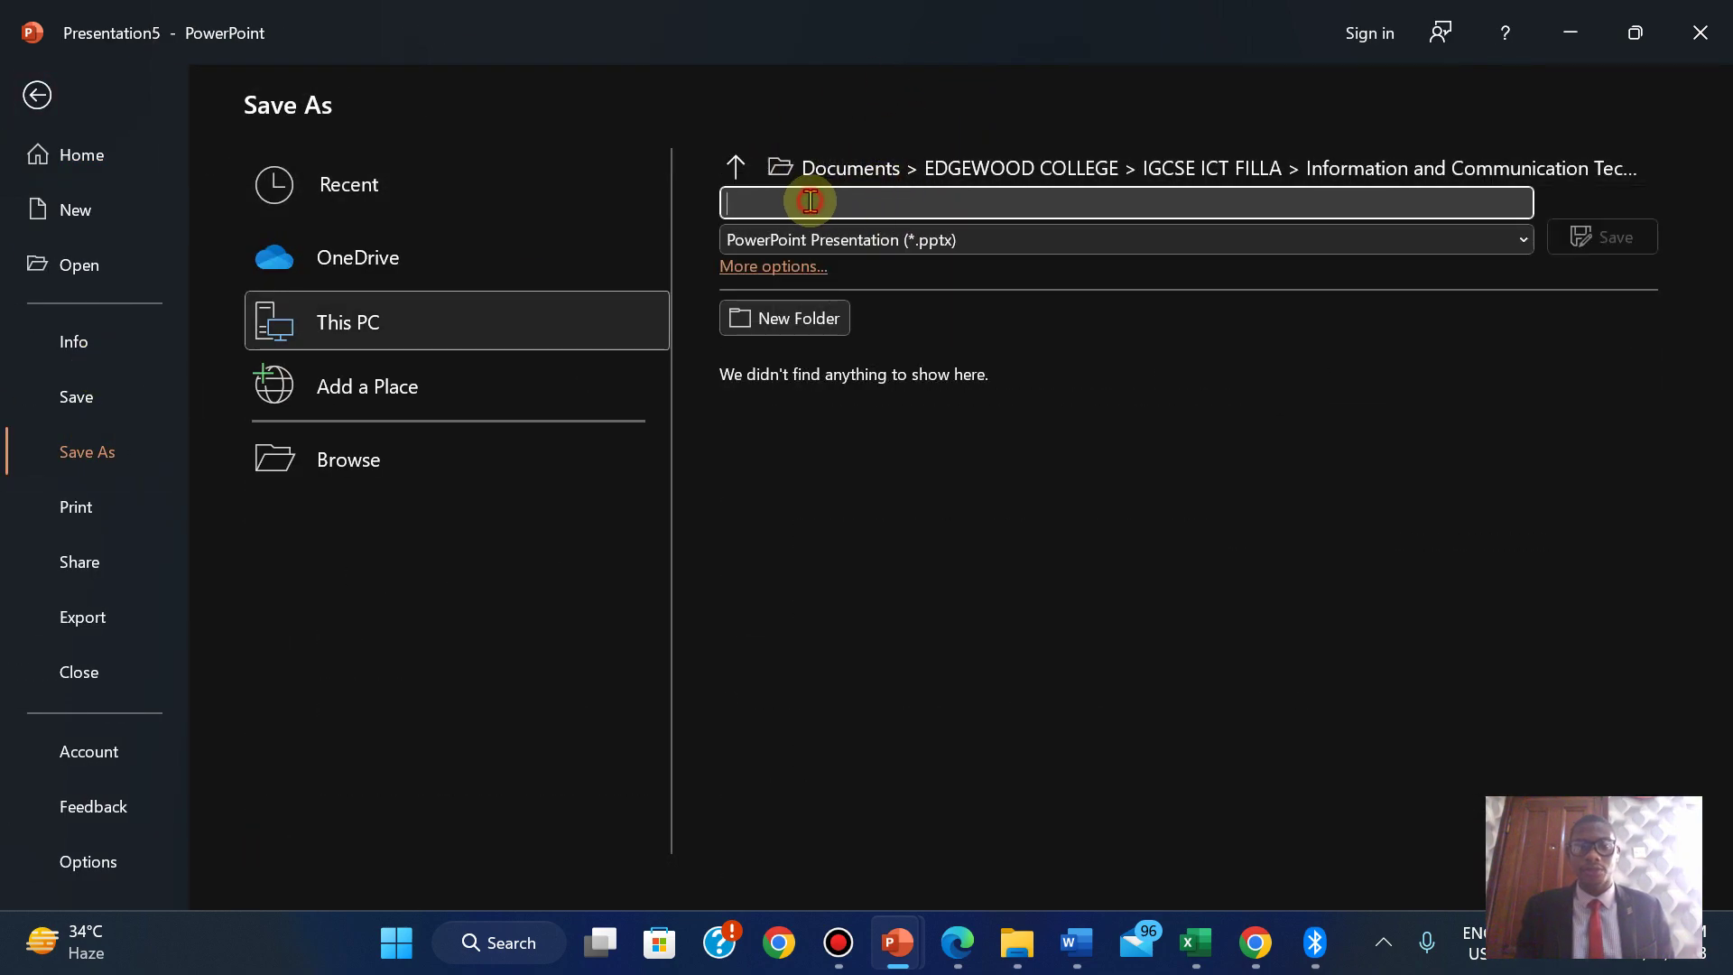
right_click(810, 200)
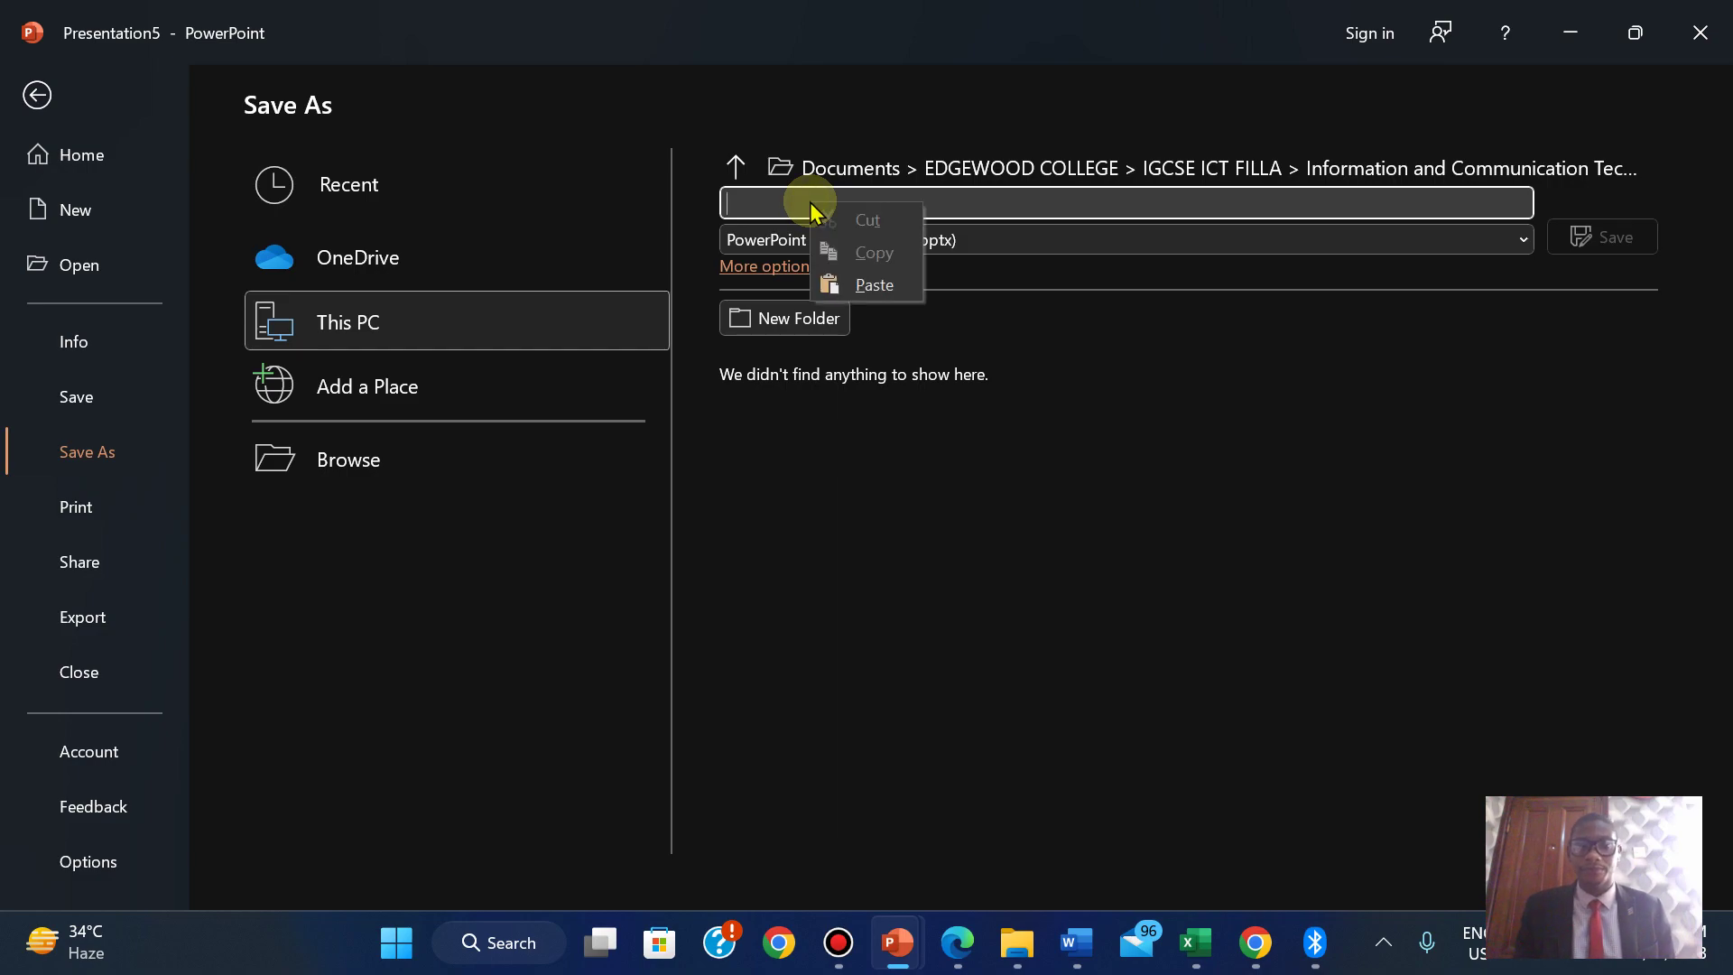
left_click(865, 286)
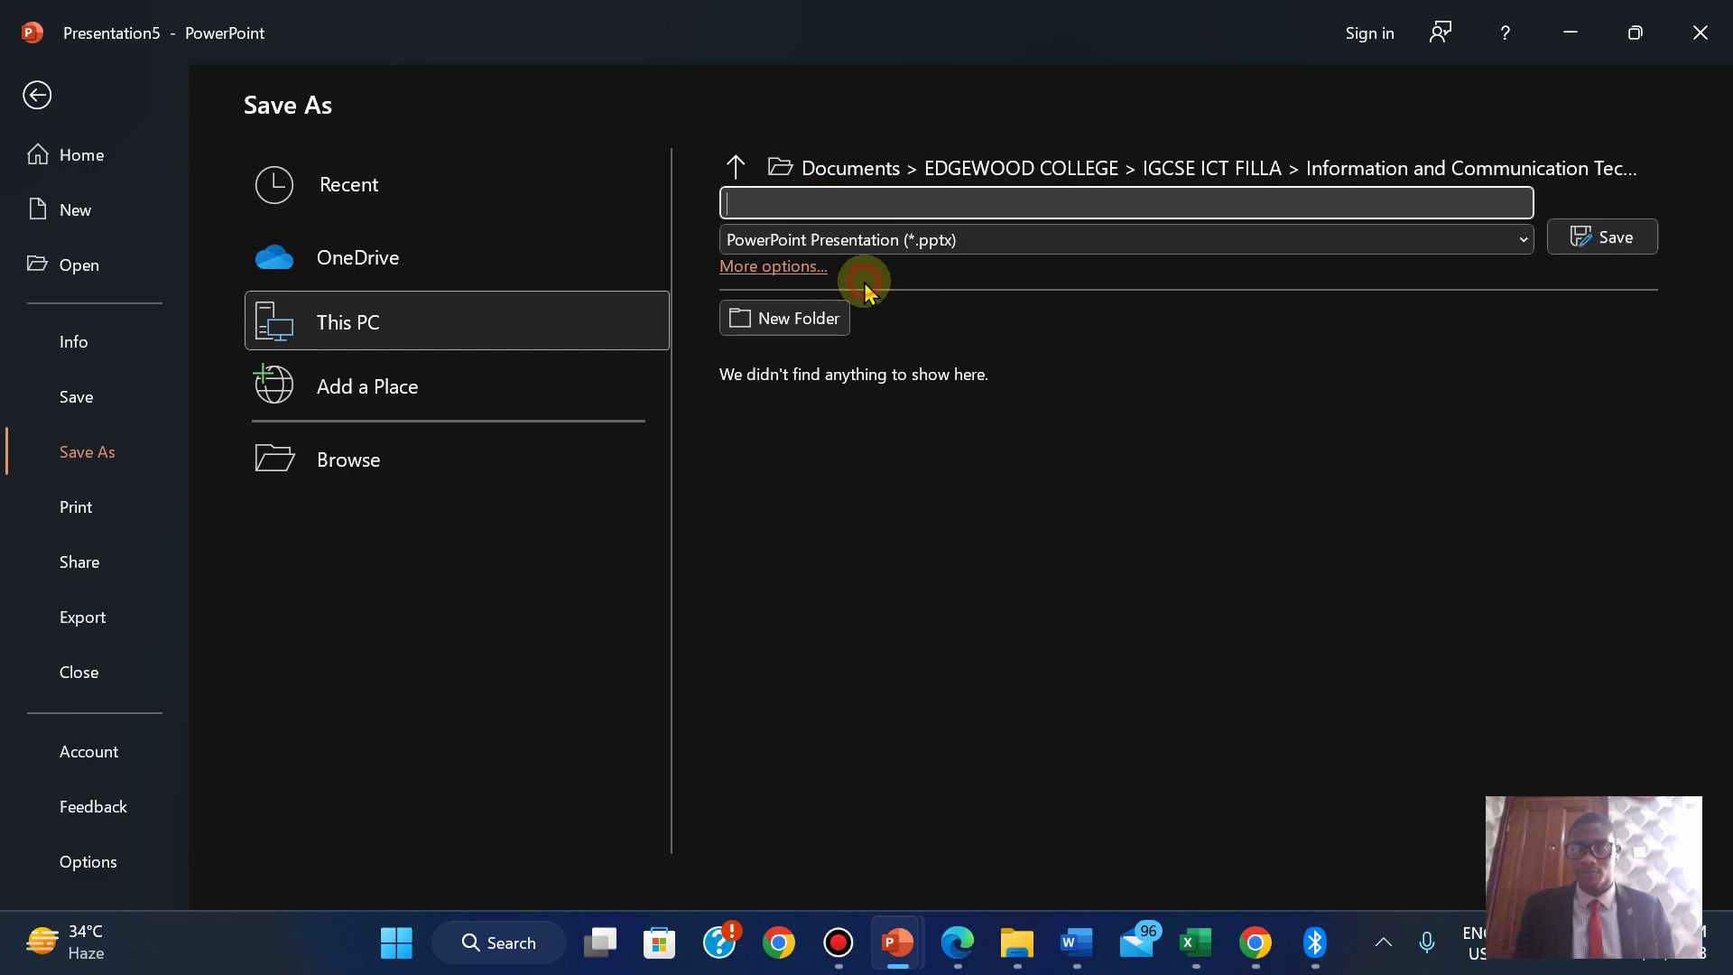
left_click(1582, 253)
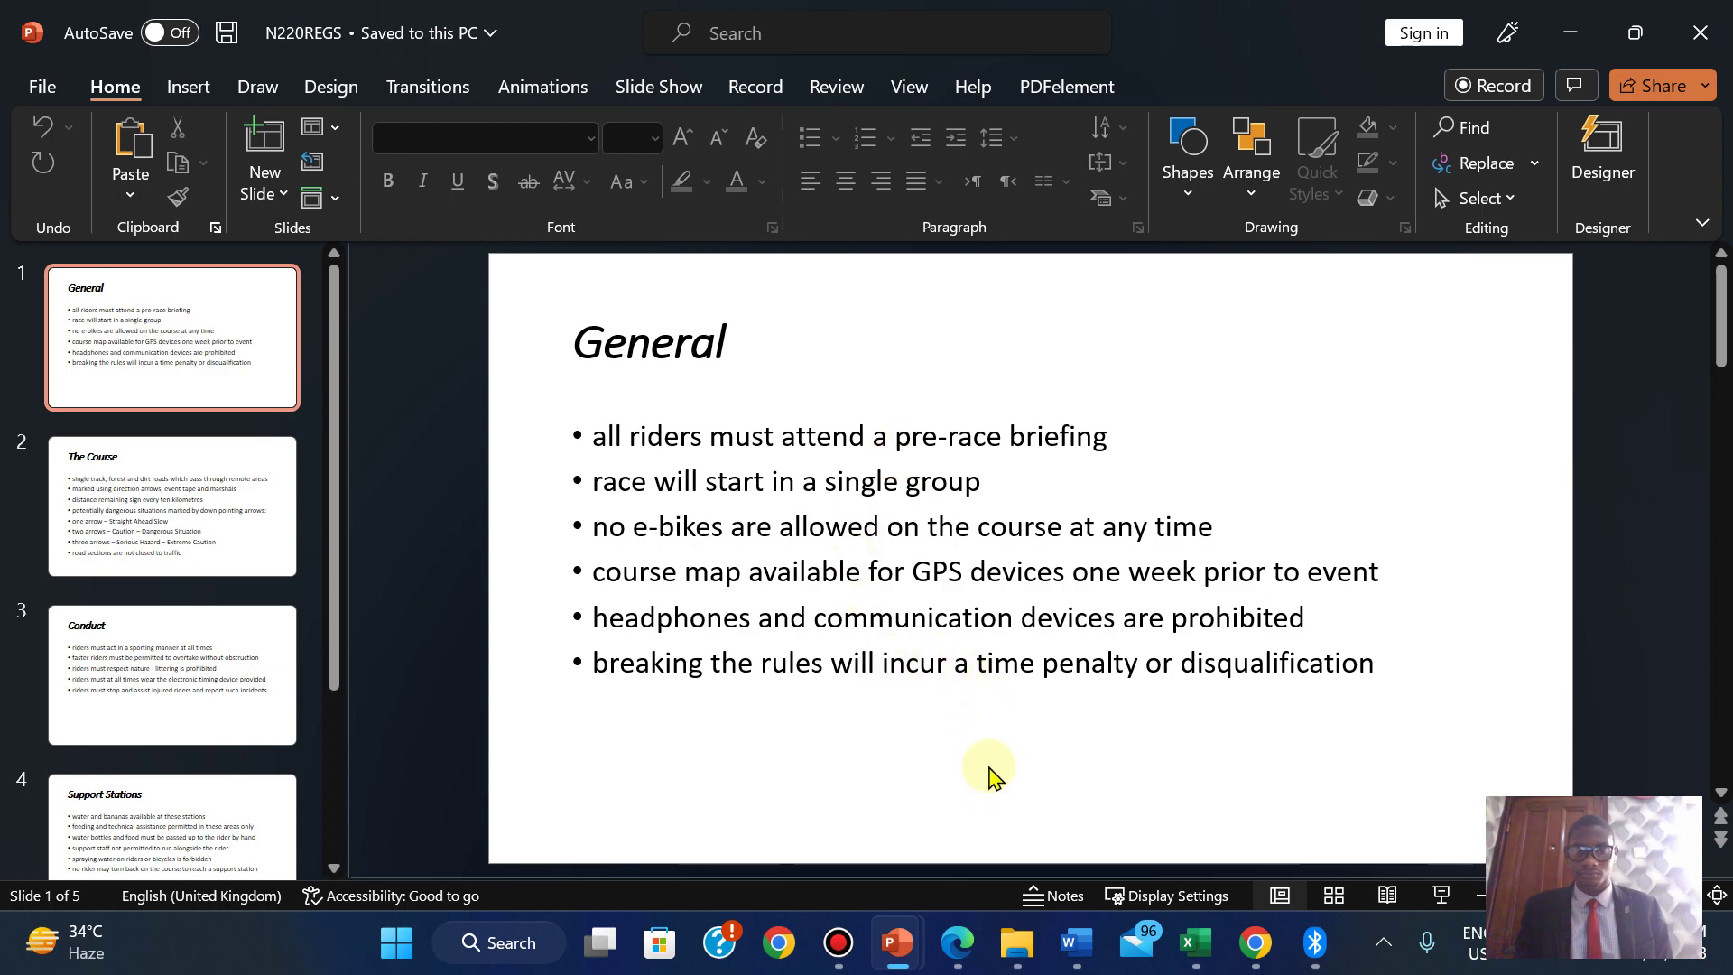
left_click(935, 941)
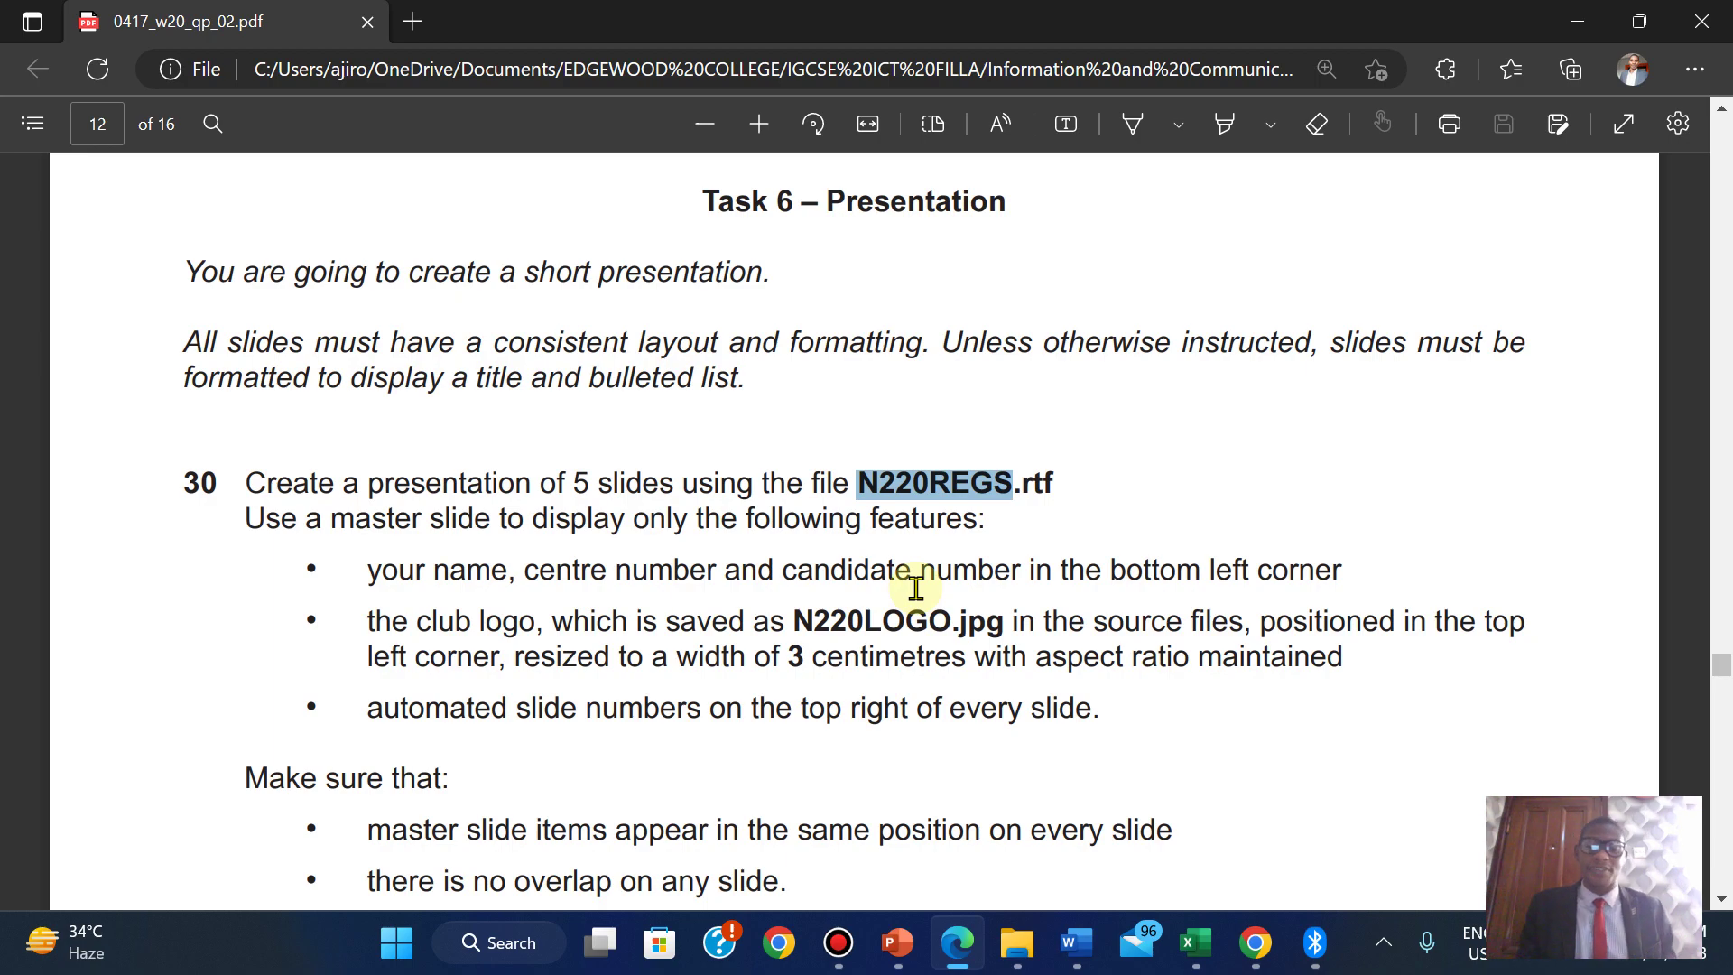
mouse_move(896, 942)
left_click(1037, 817)
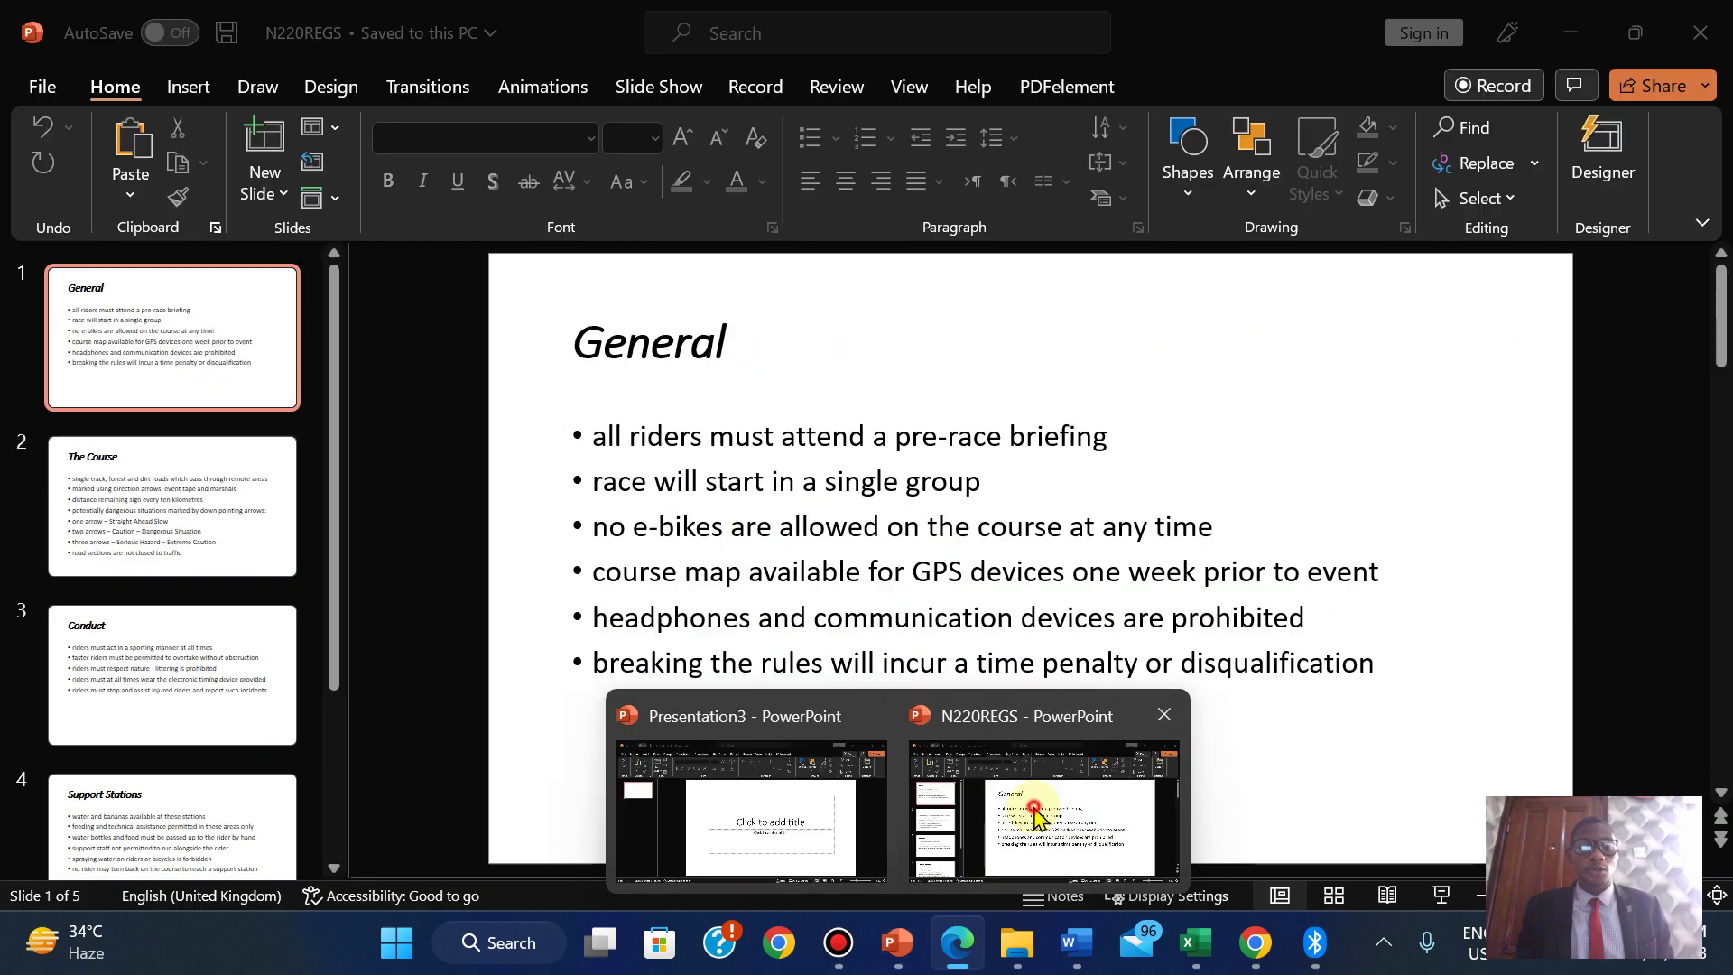
Switch to Slide Master view and select the main master slide.
left_click(917, 86)
left_click(387, 144)
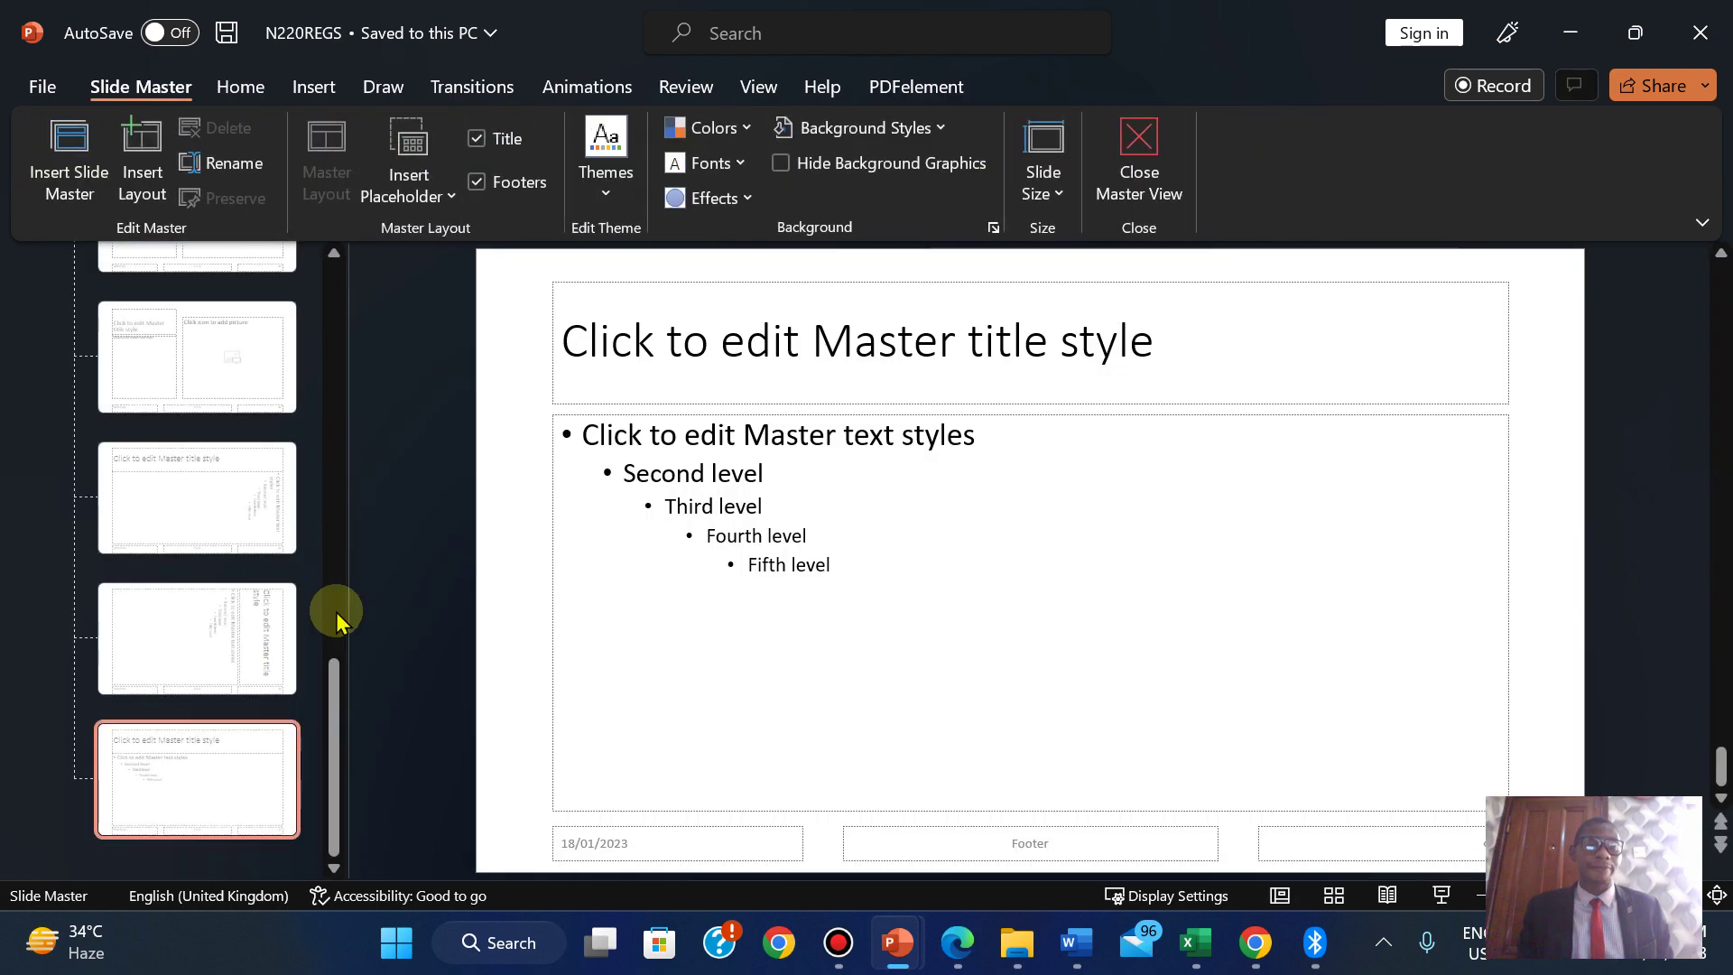
left_click_drag(333, 696, 340, 259)
left_click(166, 335)
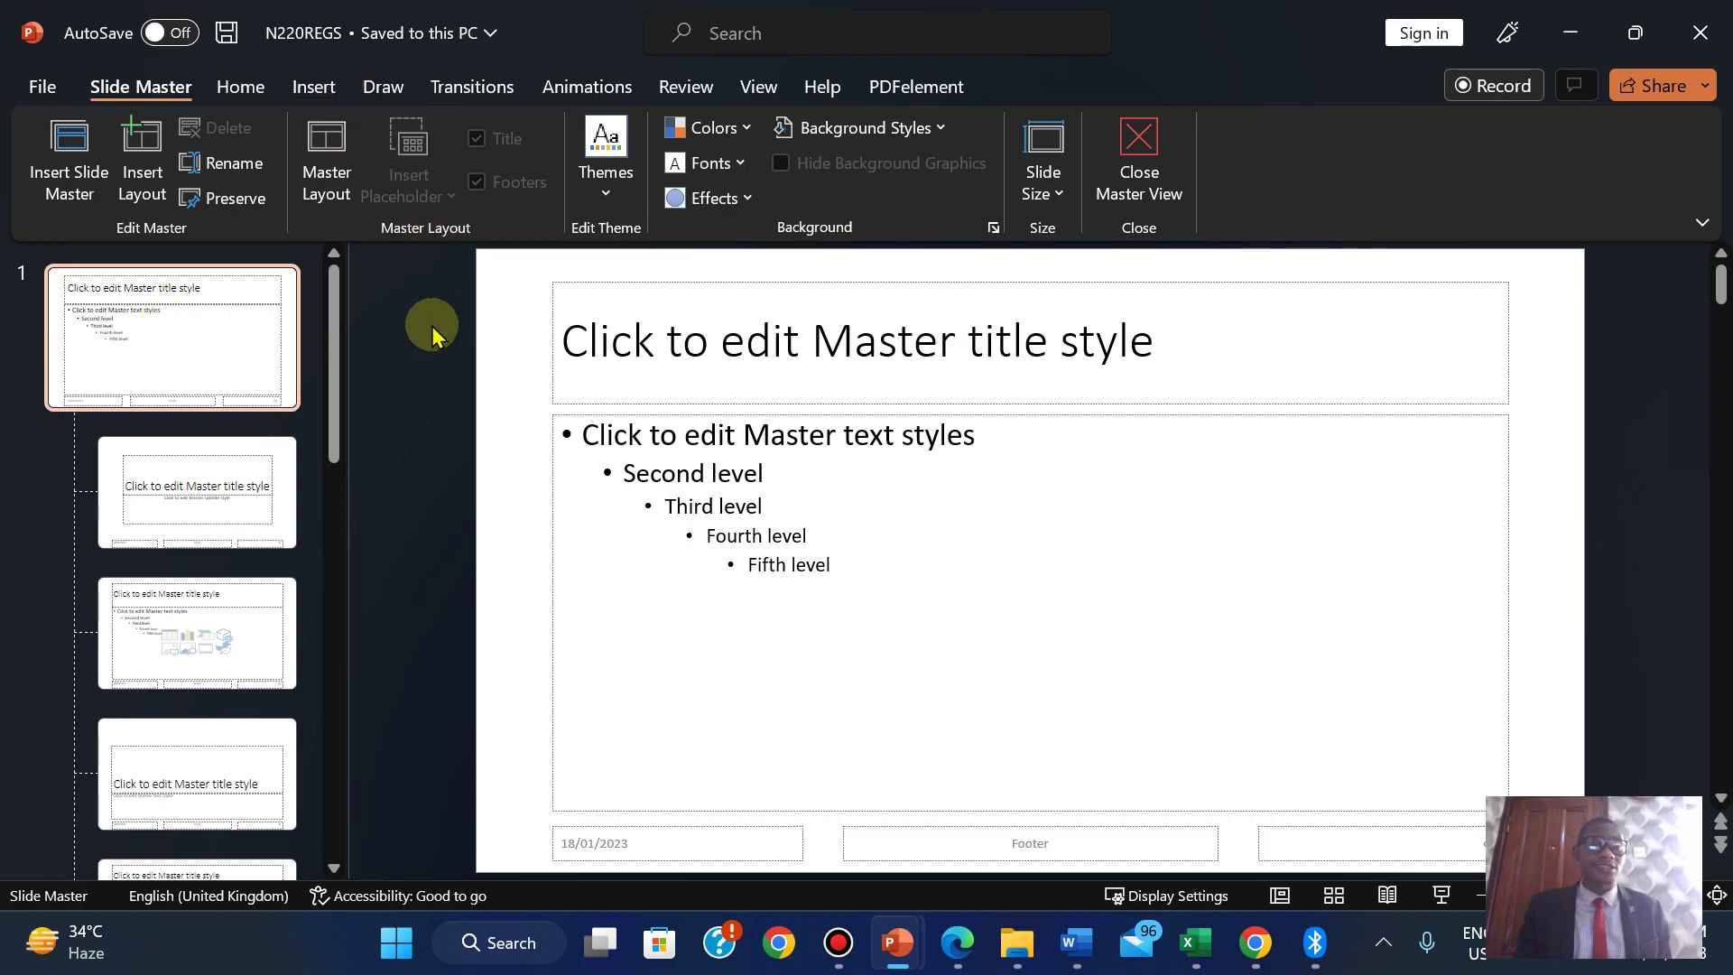
left_click_drag(342, 383, 298, 242)
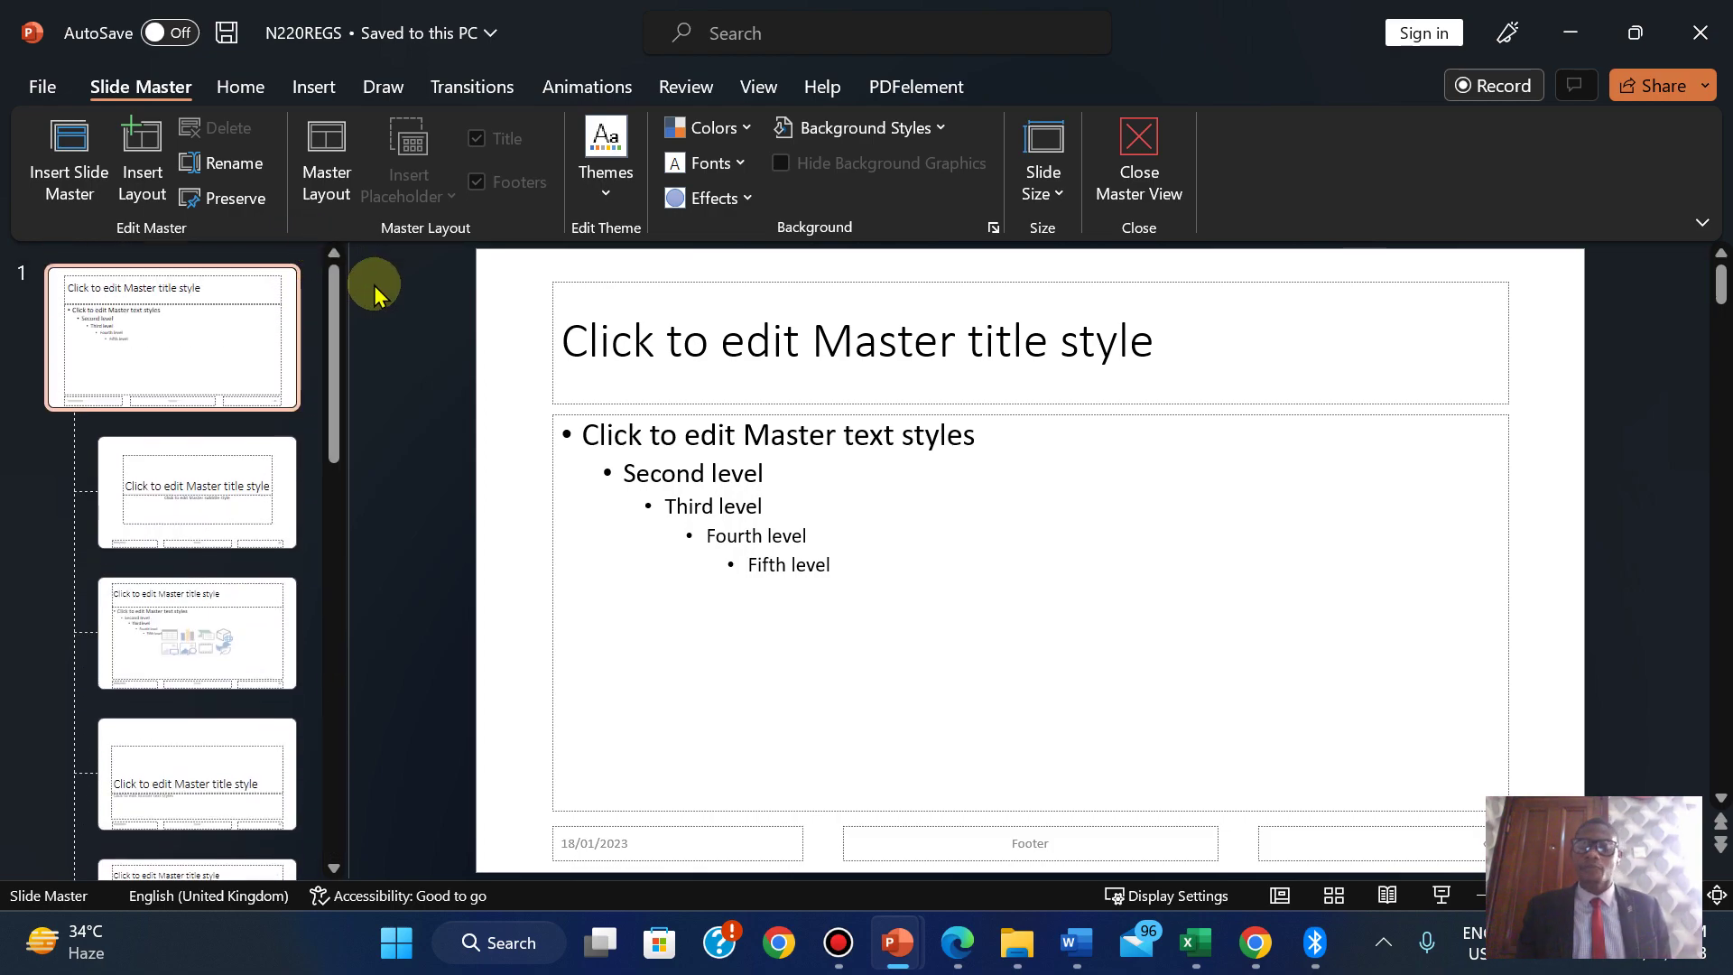
Draw a test rectangle on the master slide and delete it.
left_click(314, 85)
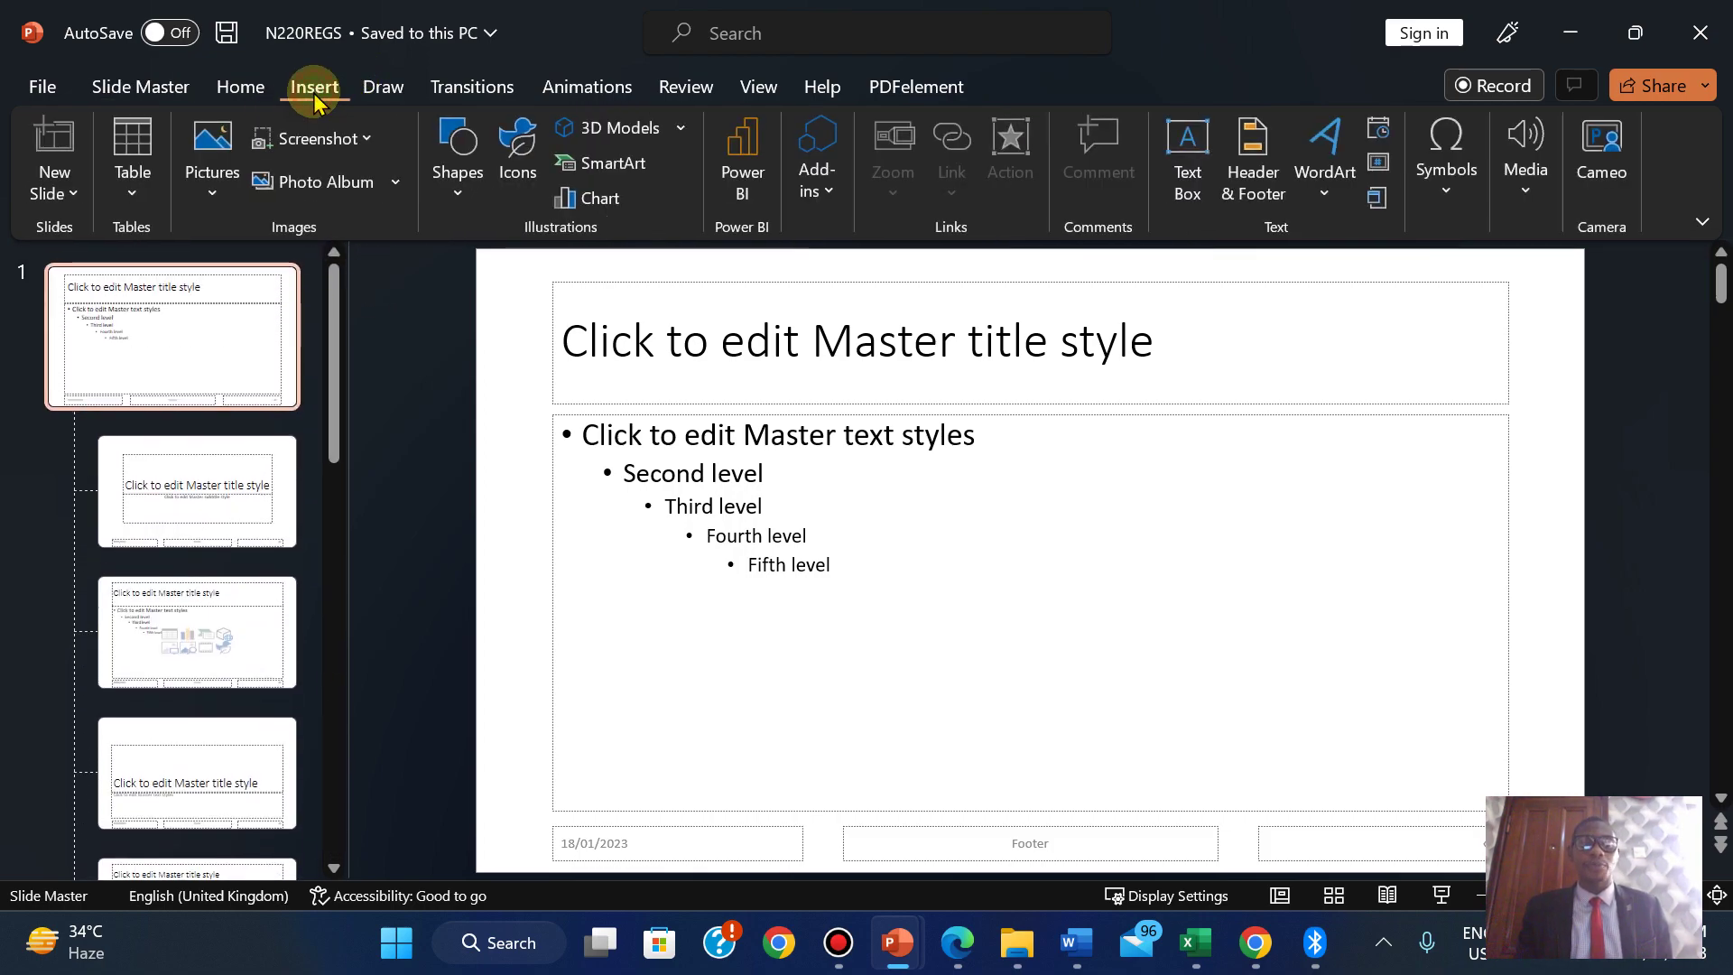
left_click(440, 216)
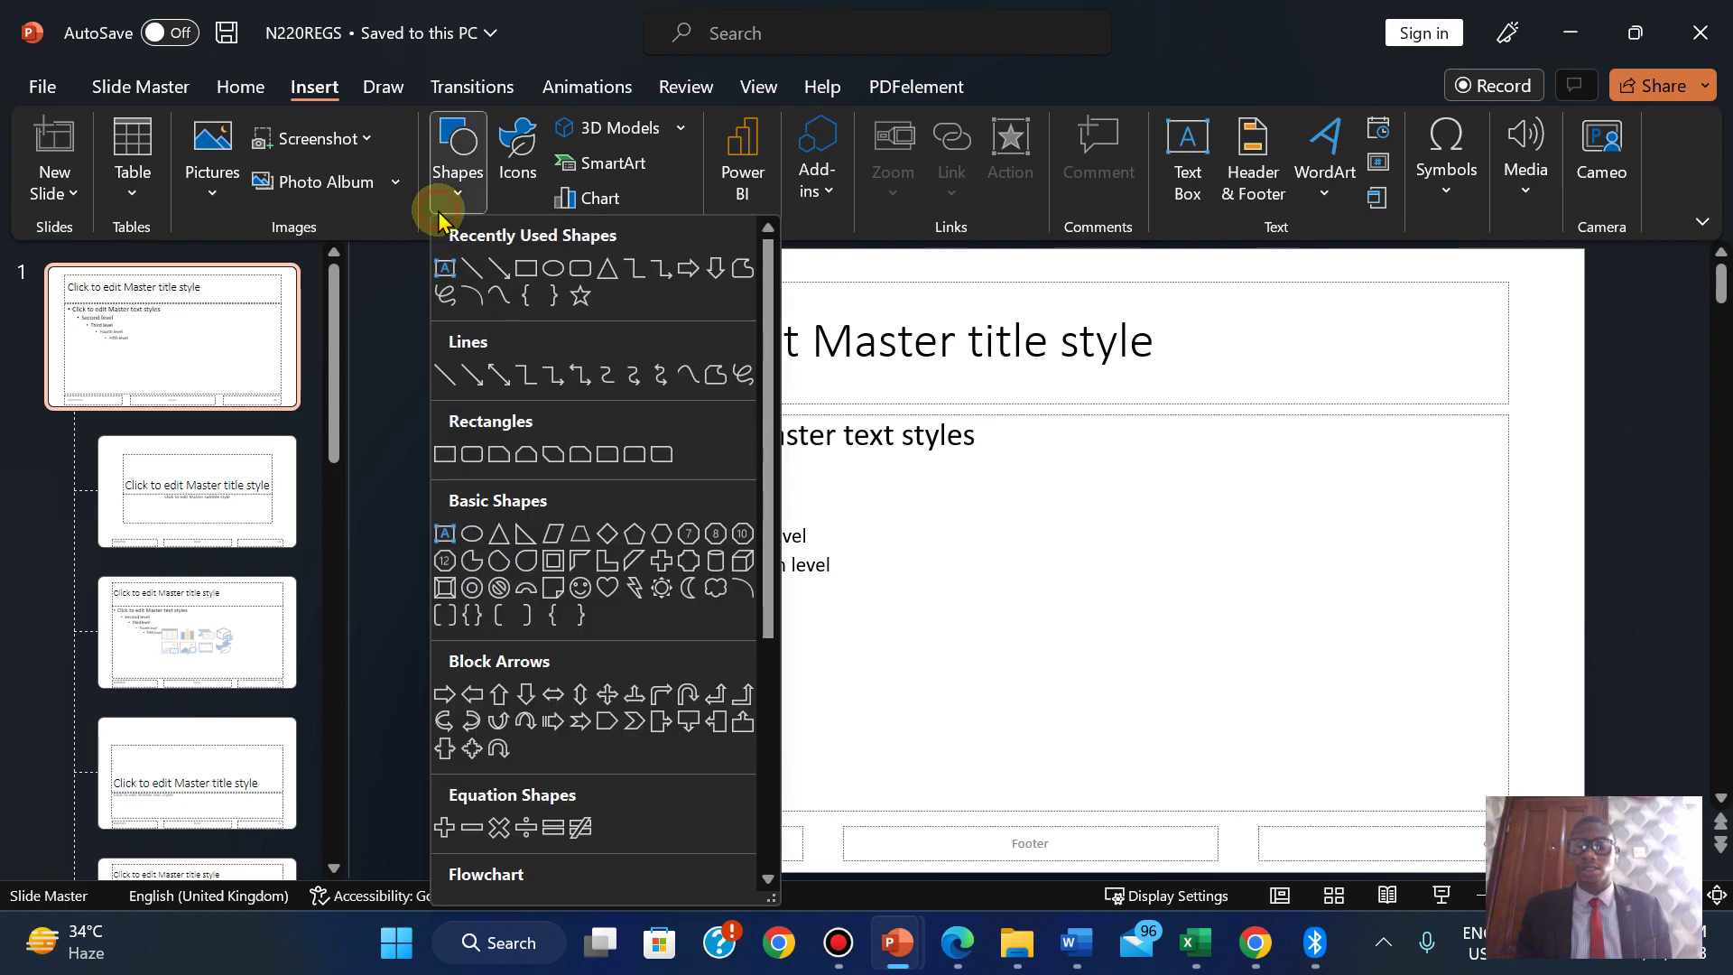
left_click(522, 264)
left_click_drag(1173, 483, 1363, 594)
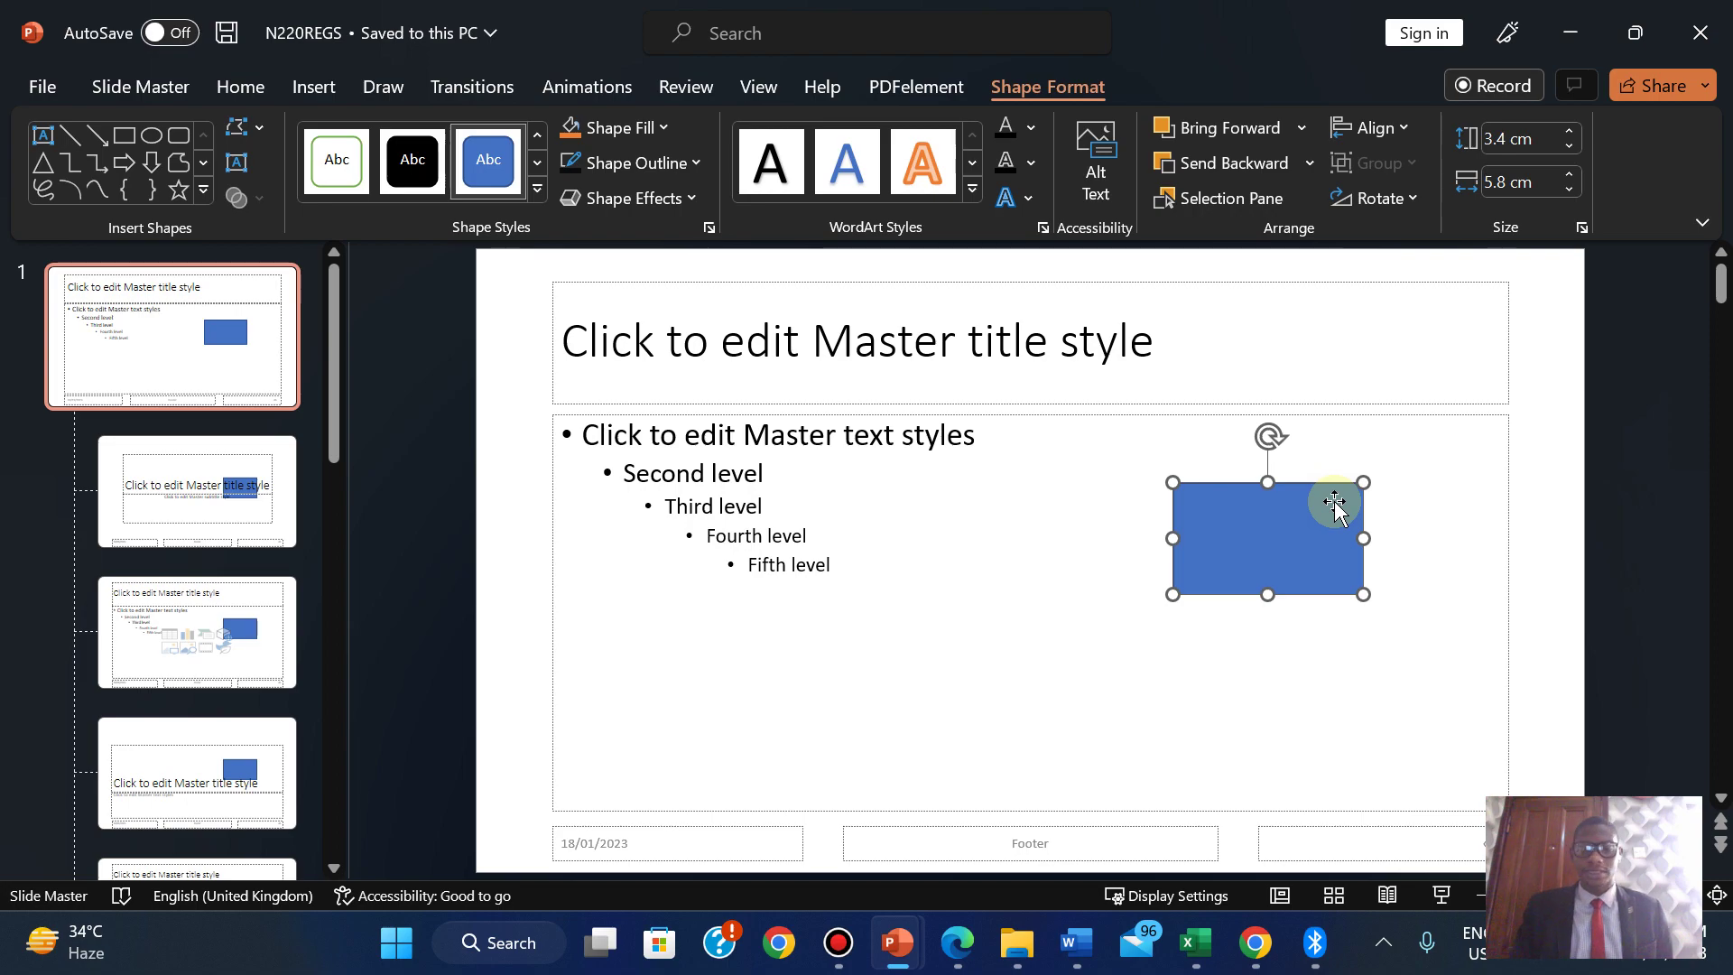
key("Delete")
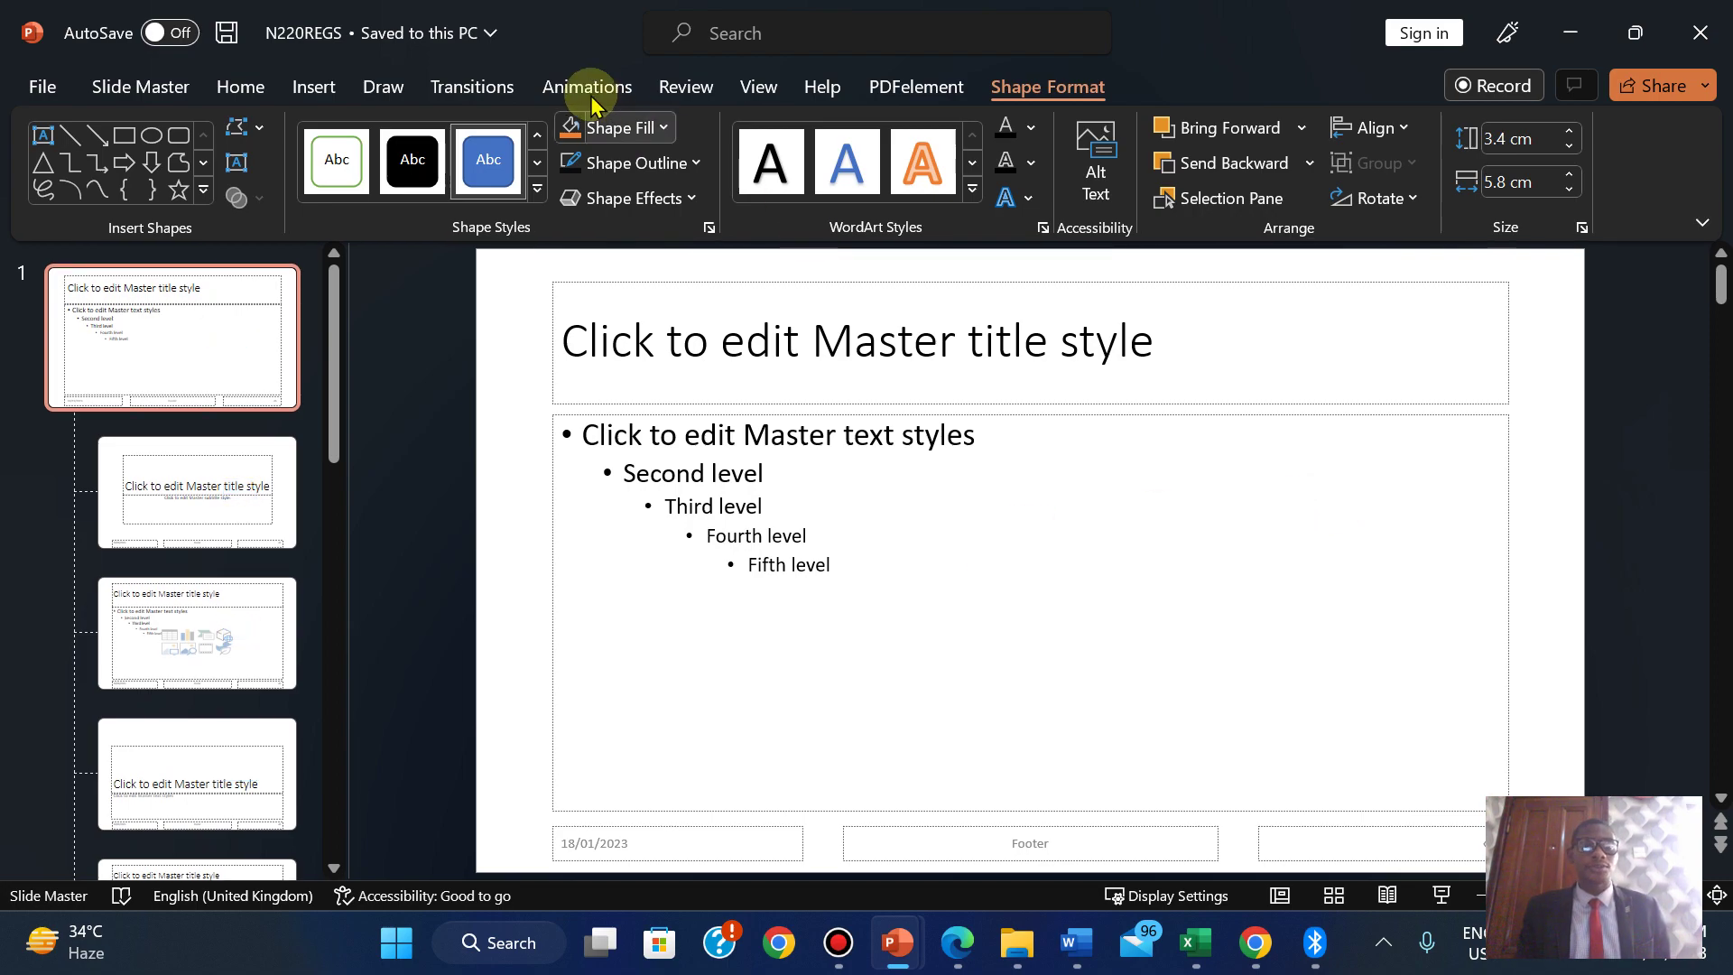
left_click(314, 88)
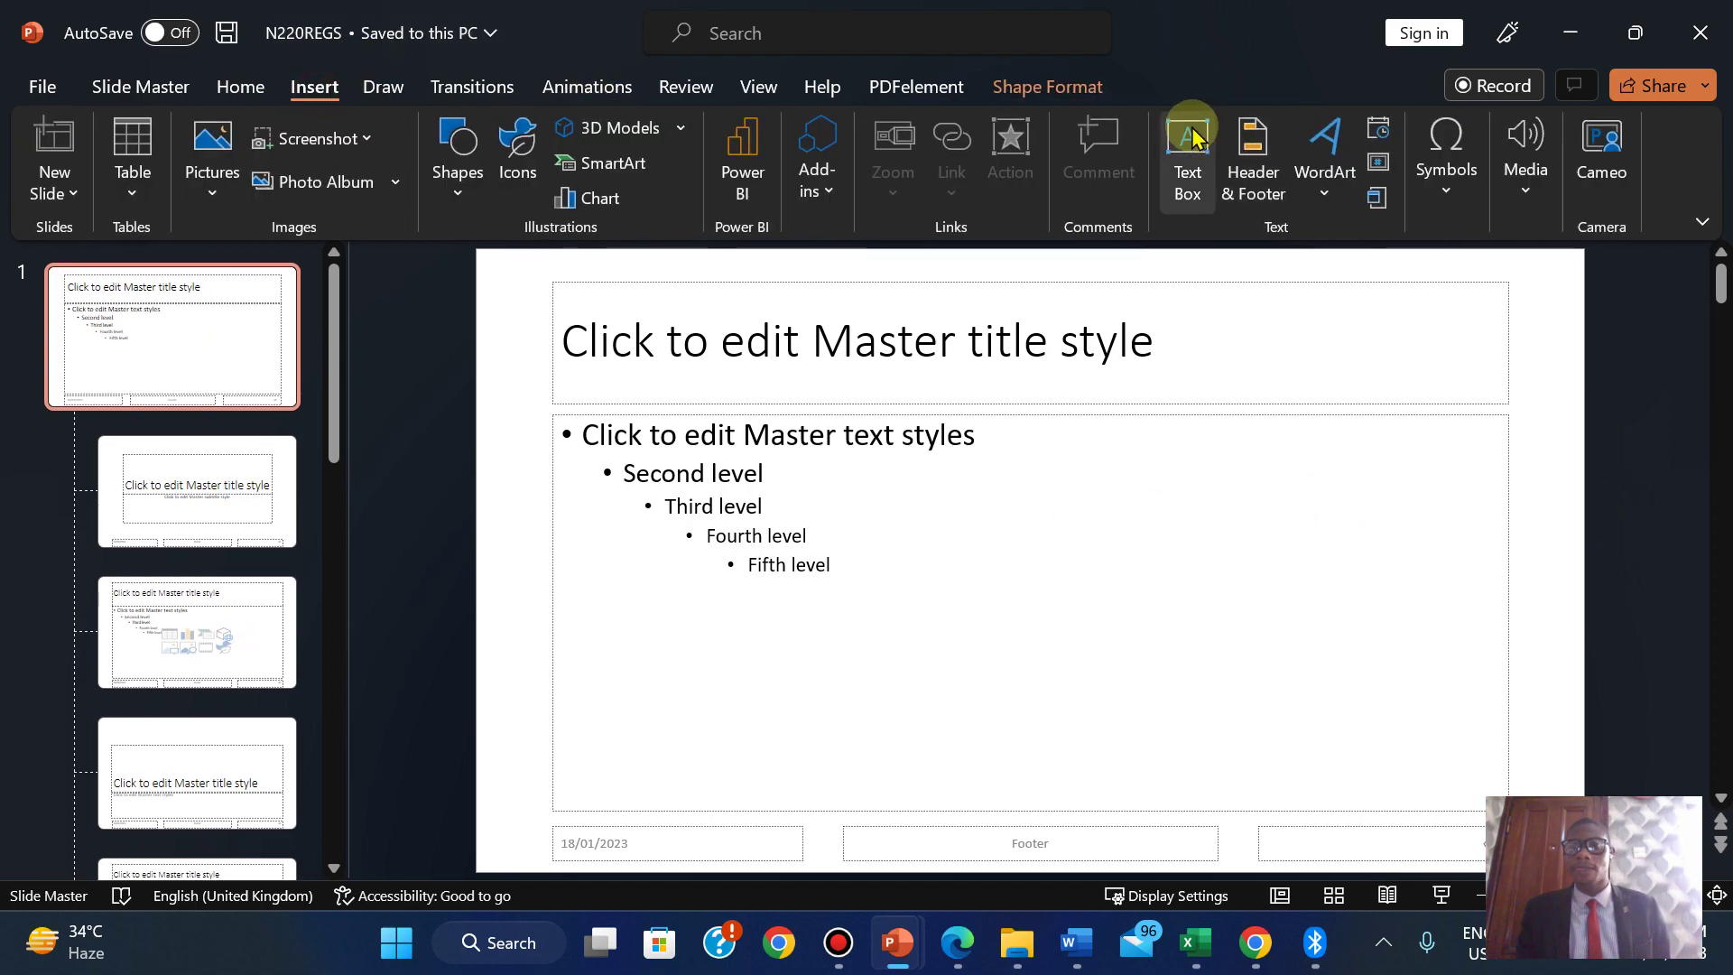
Enable the slide footer and type the candidate's name into it, then return to the exam paper.
left_click(1251, 183)
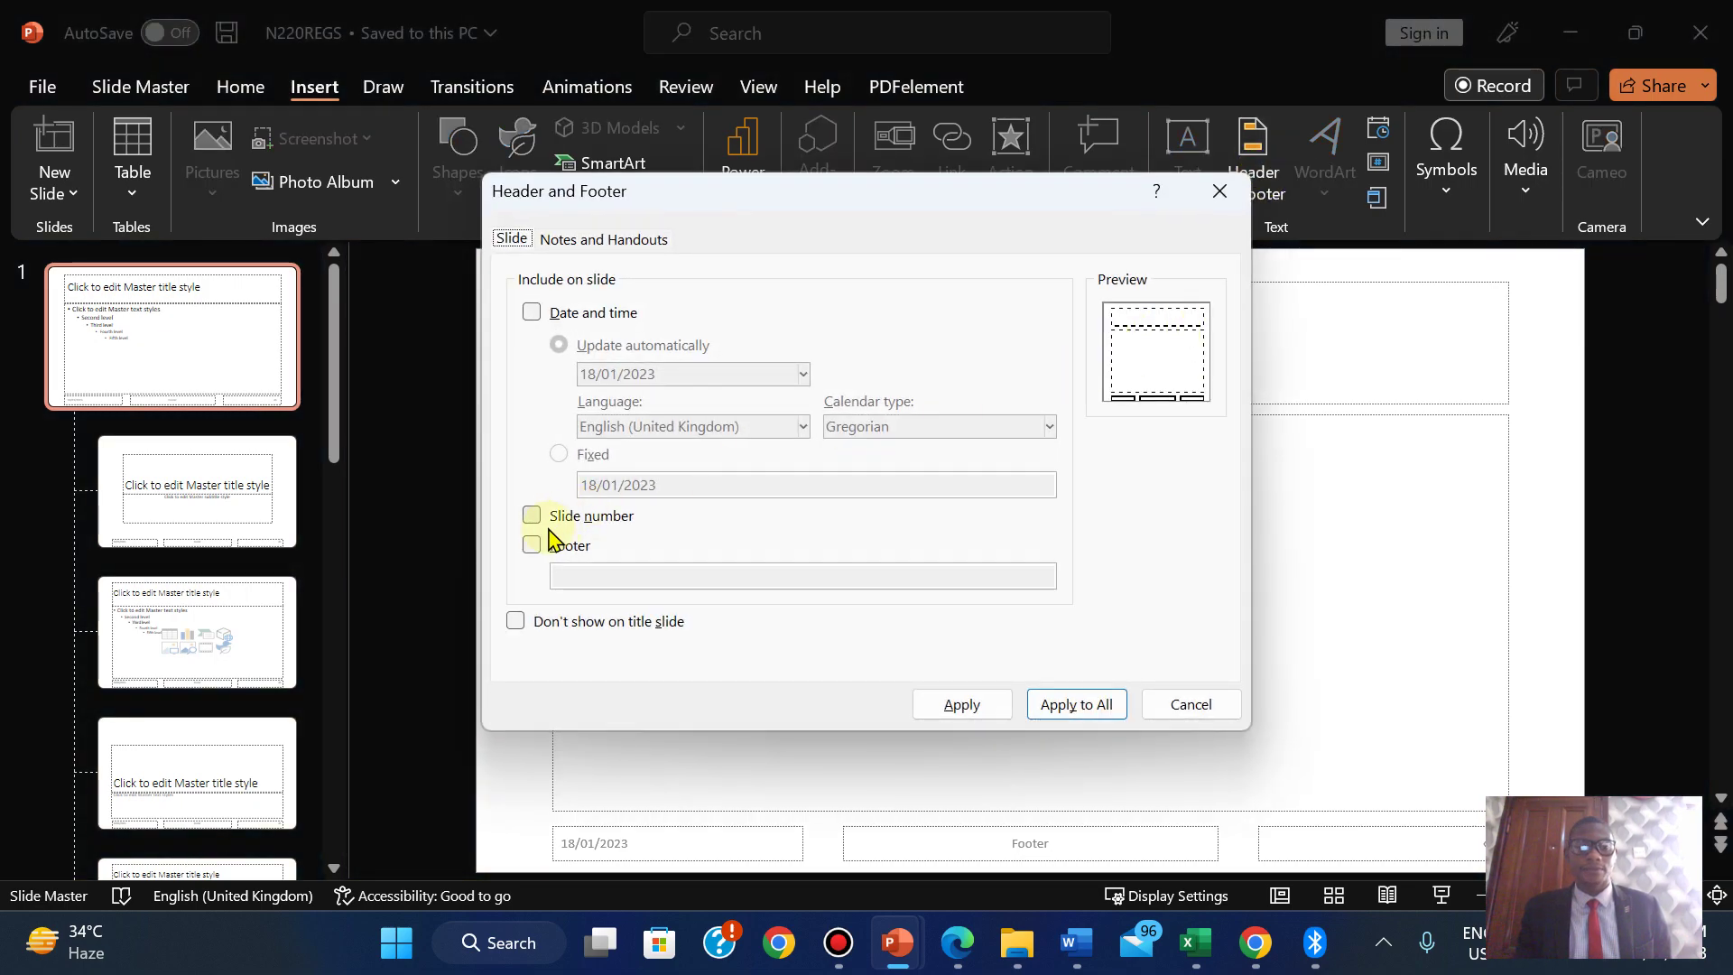
left_click(530, 549)
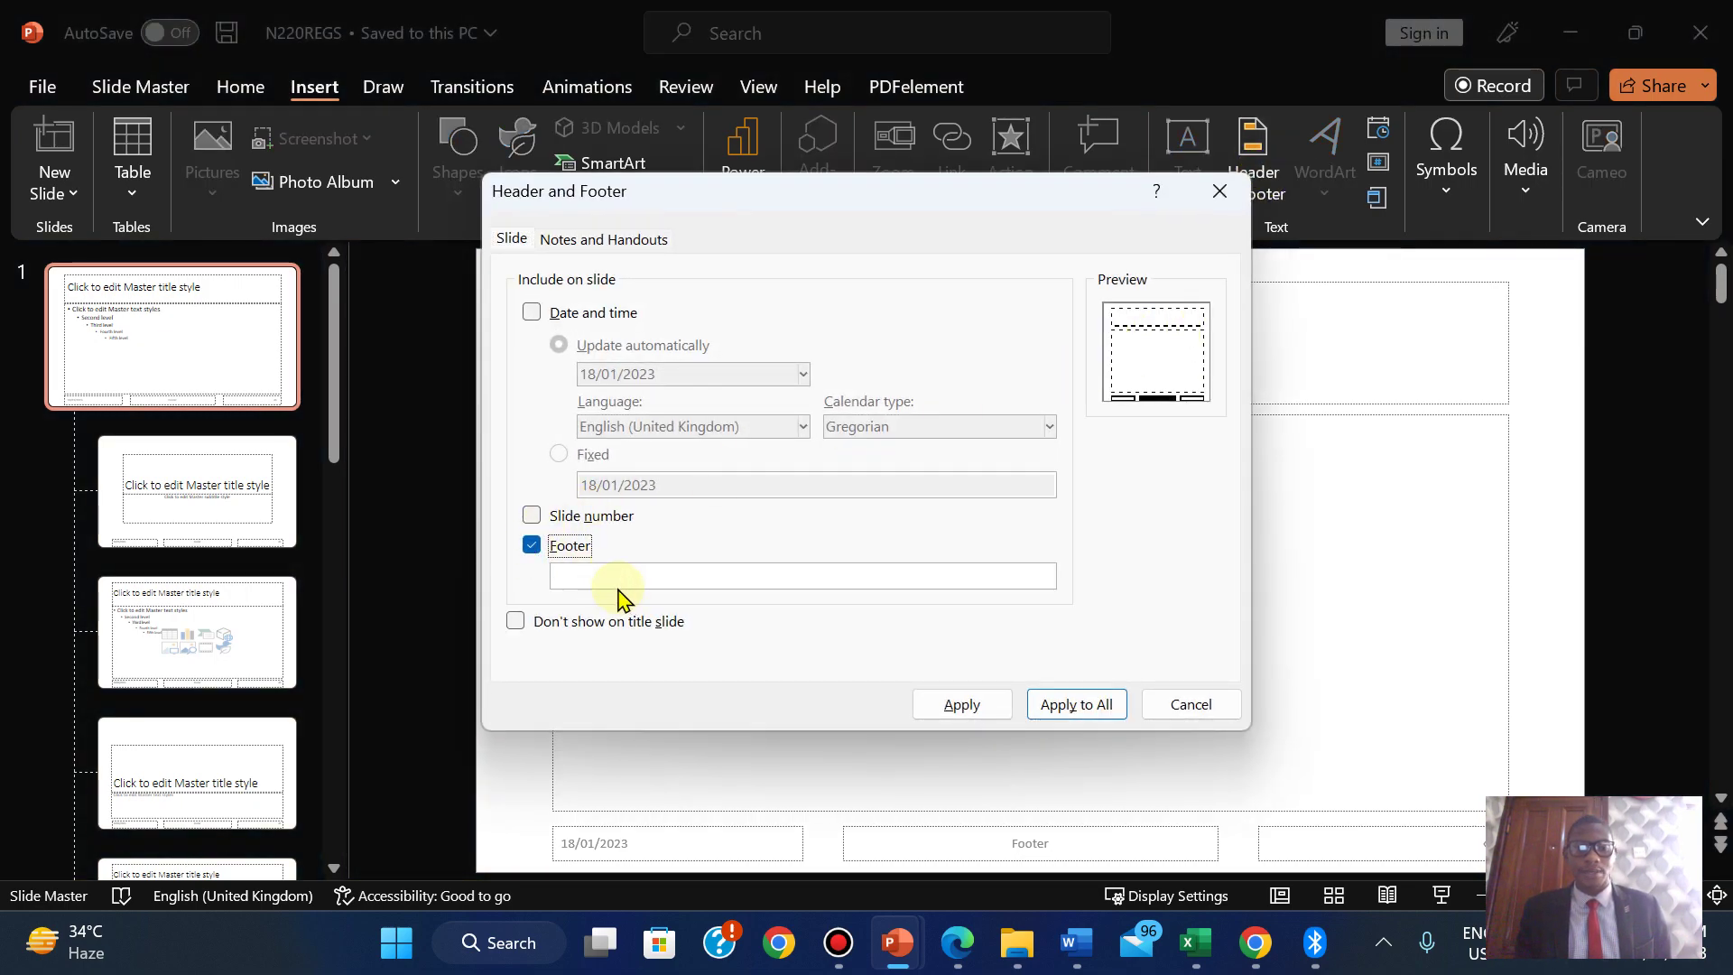
left_click(608, 574)
type("Ajiro Ndi, AN017, 2023")
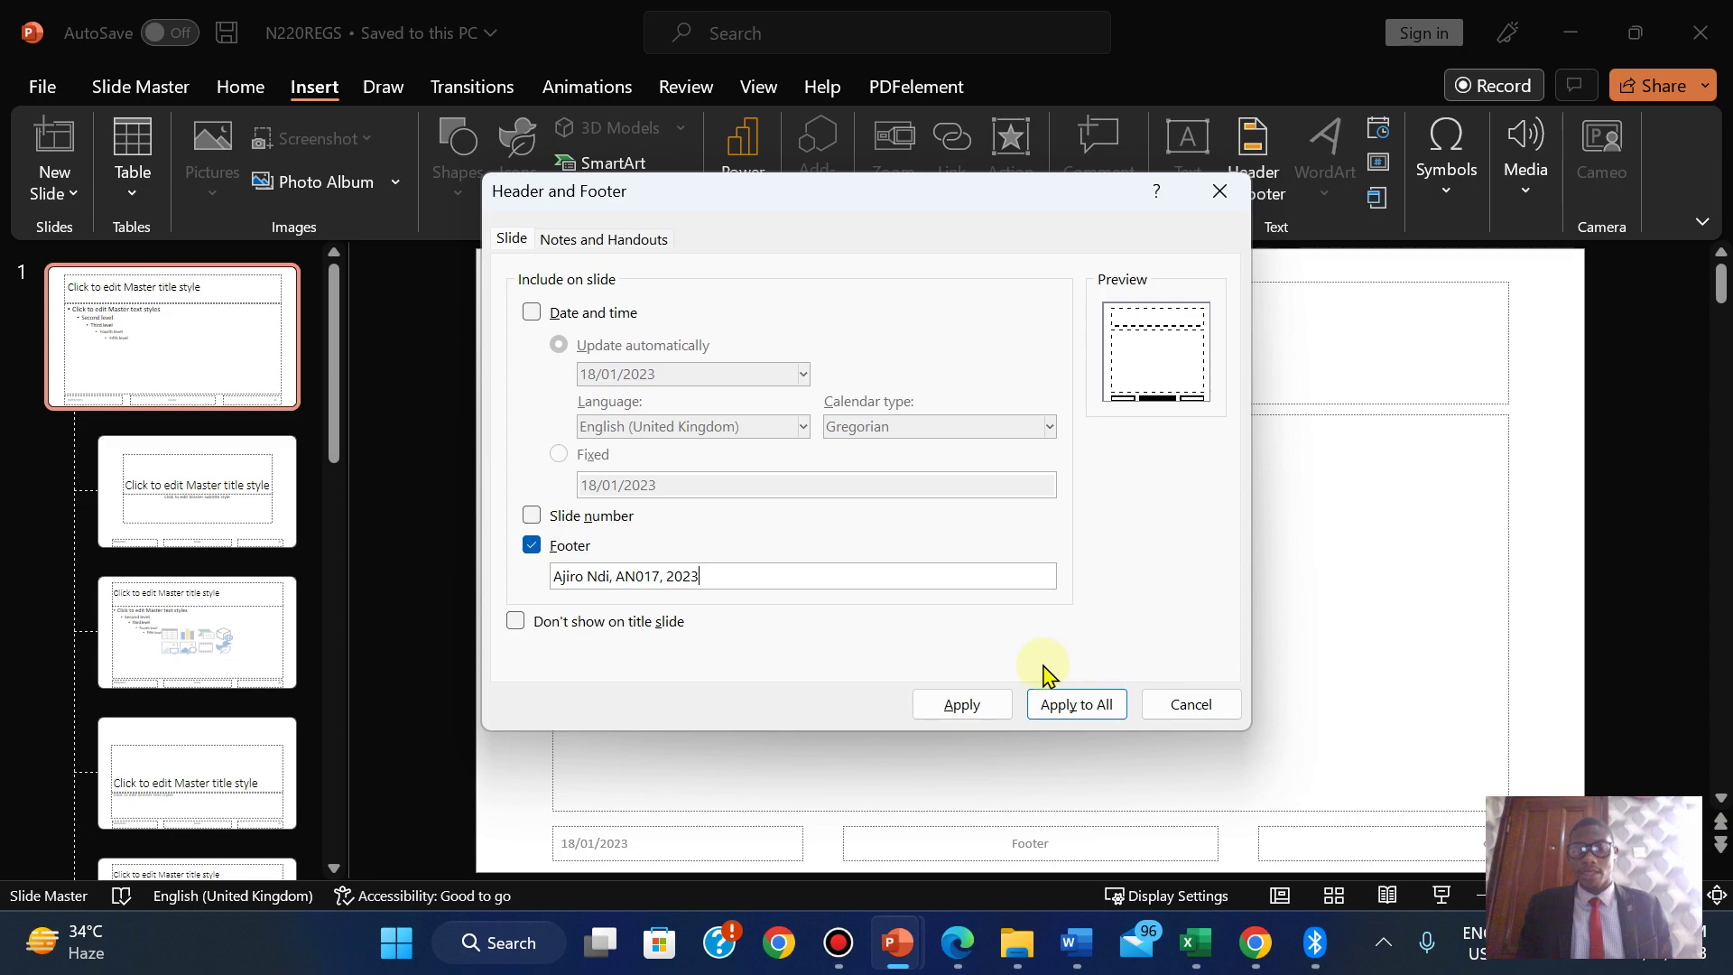
left_click(957, 946)
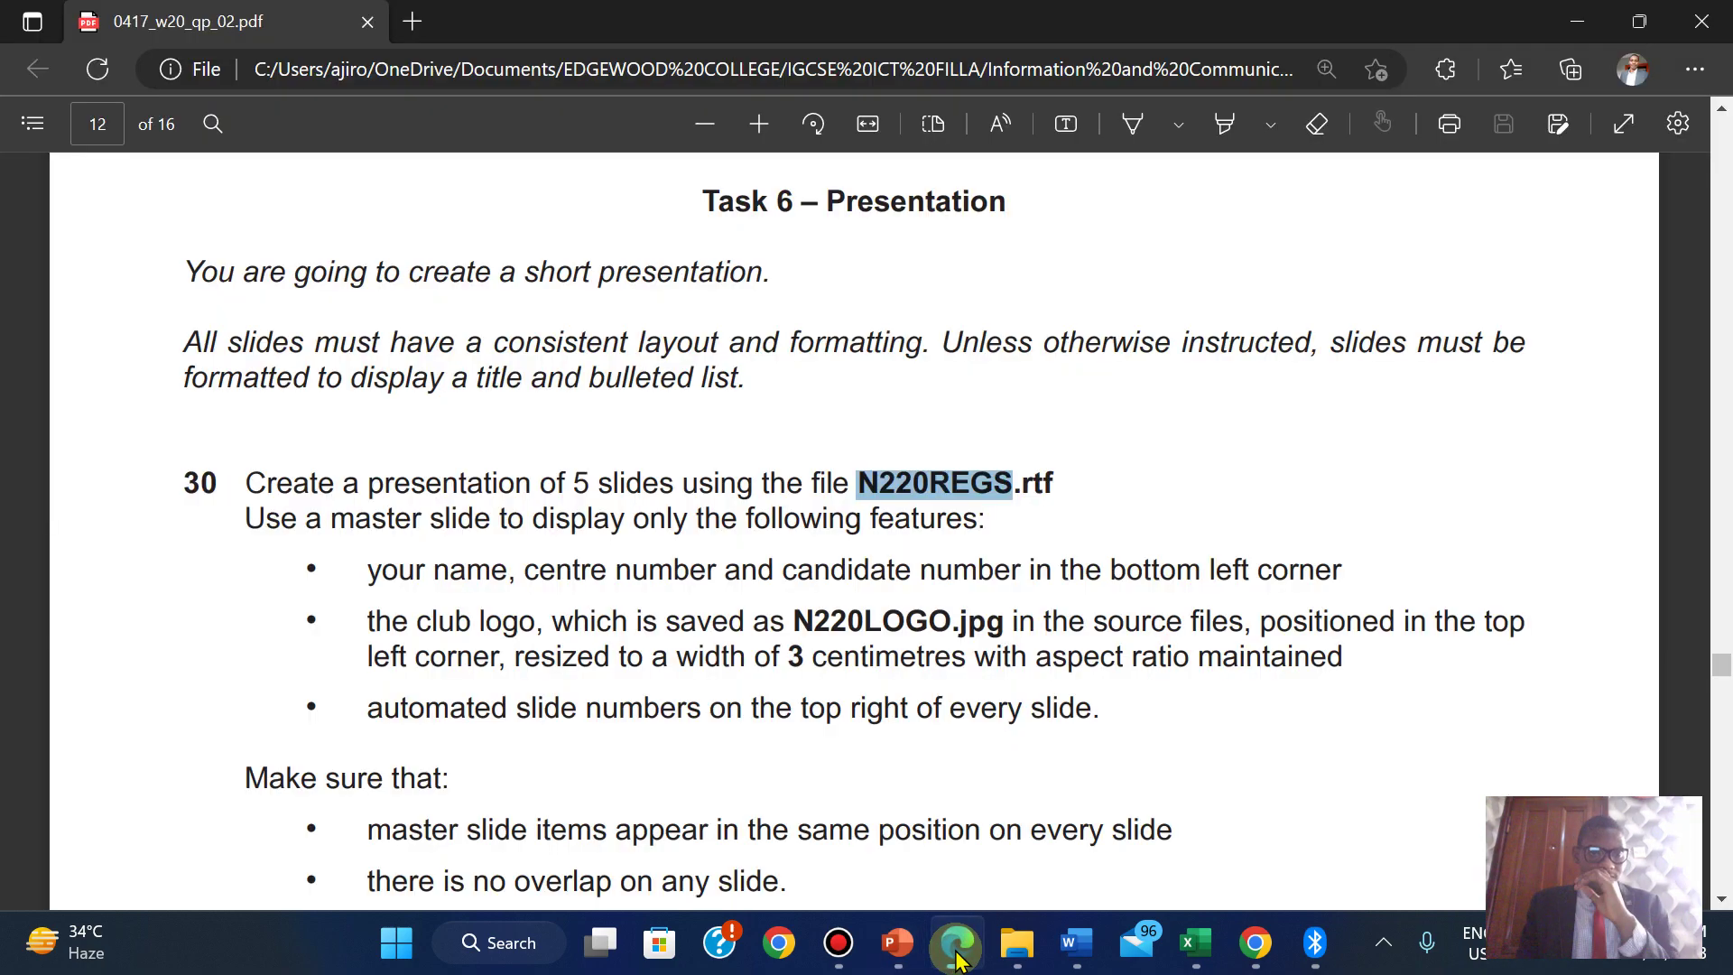
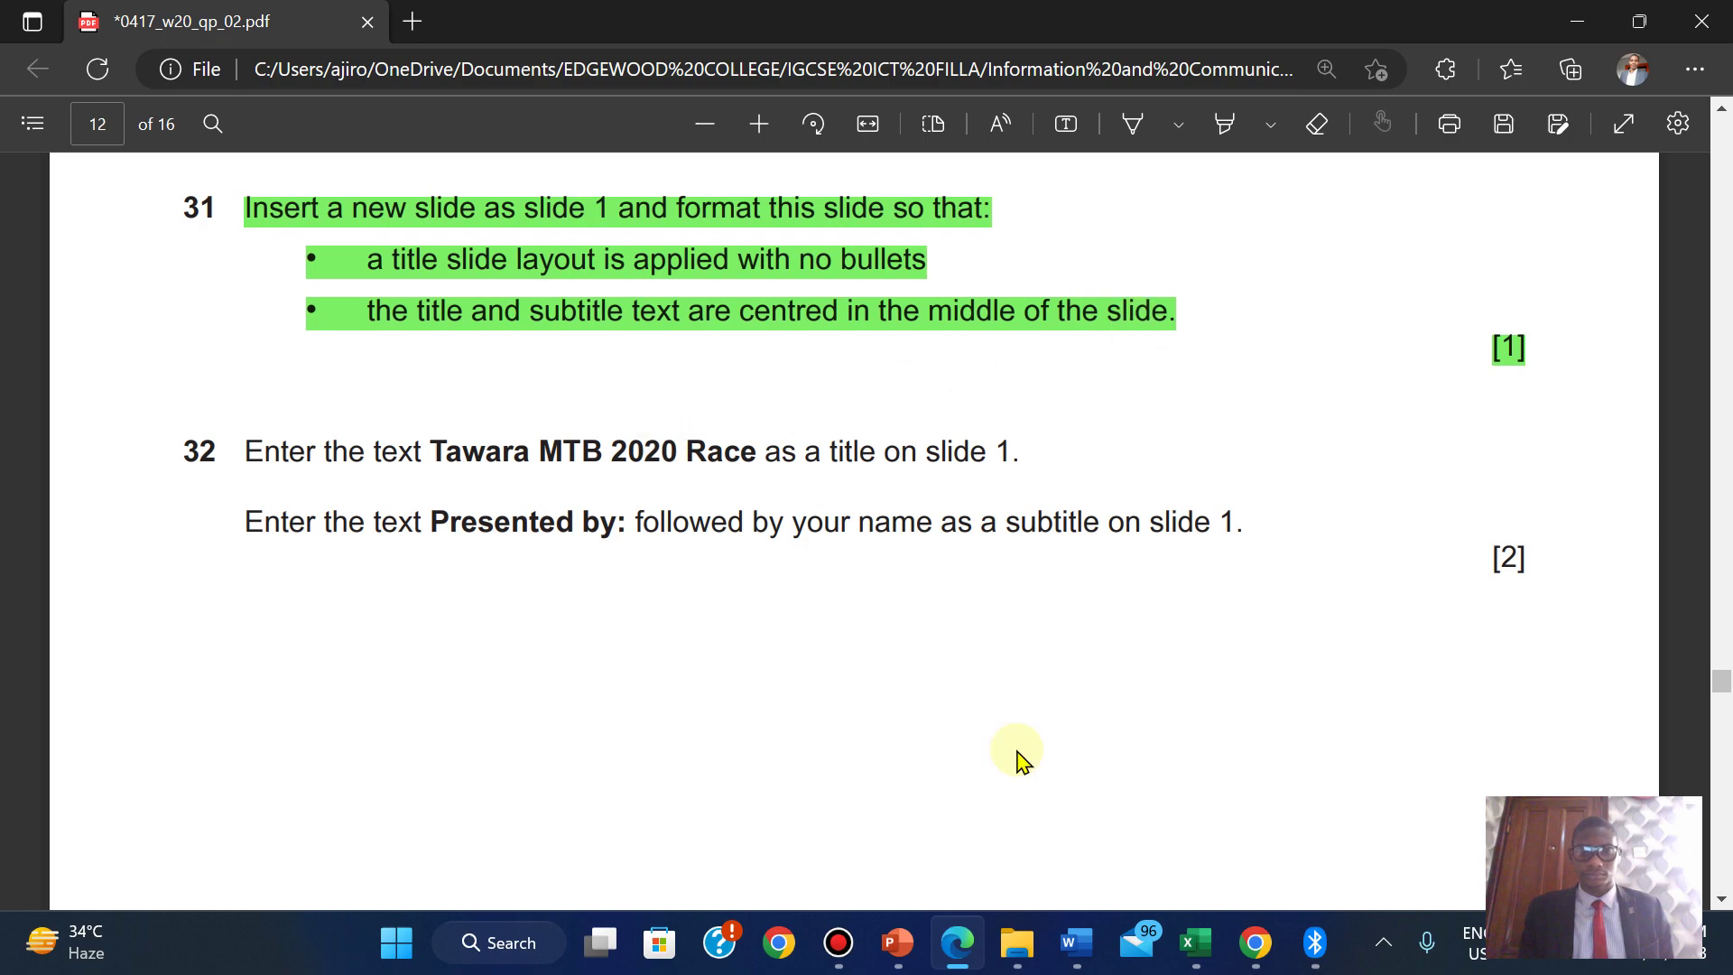
Paste 'Tawara MTB 2020 Race' into the slide 1 title, keeping text only.
mouse_move(897, 942)
left_click(1021, 799)
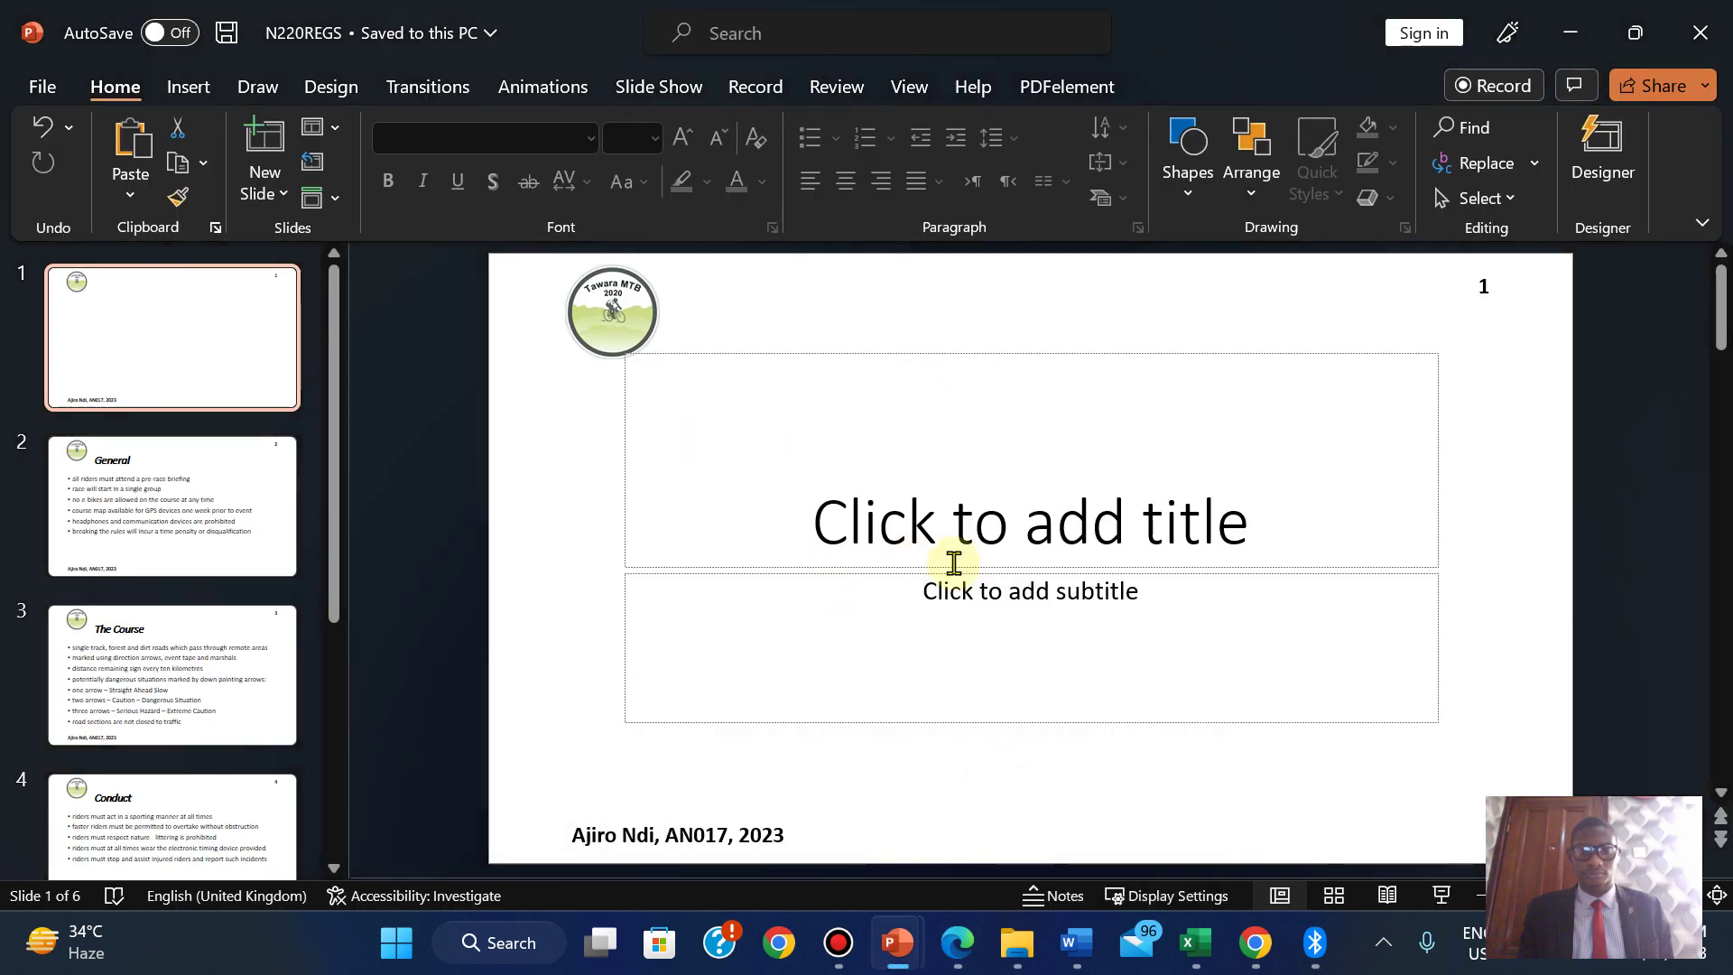
left_click(890, 497)
right_click(891, 499)
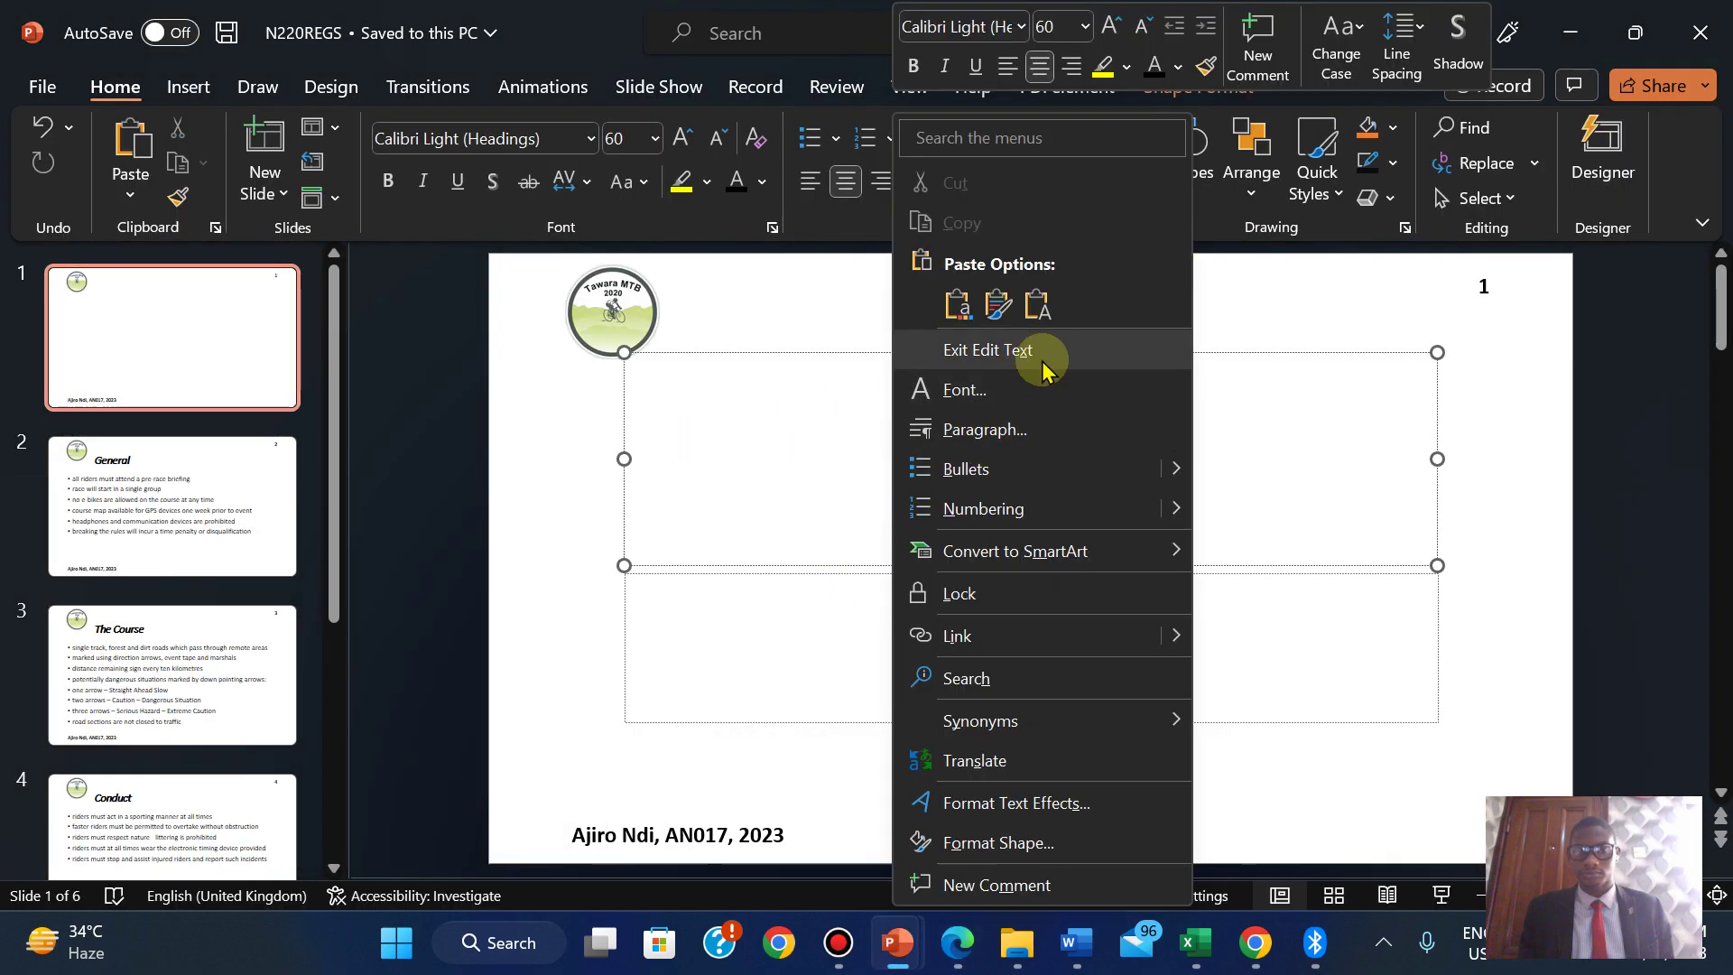
left_click(1036, 305)
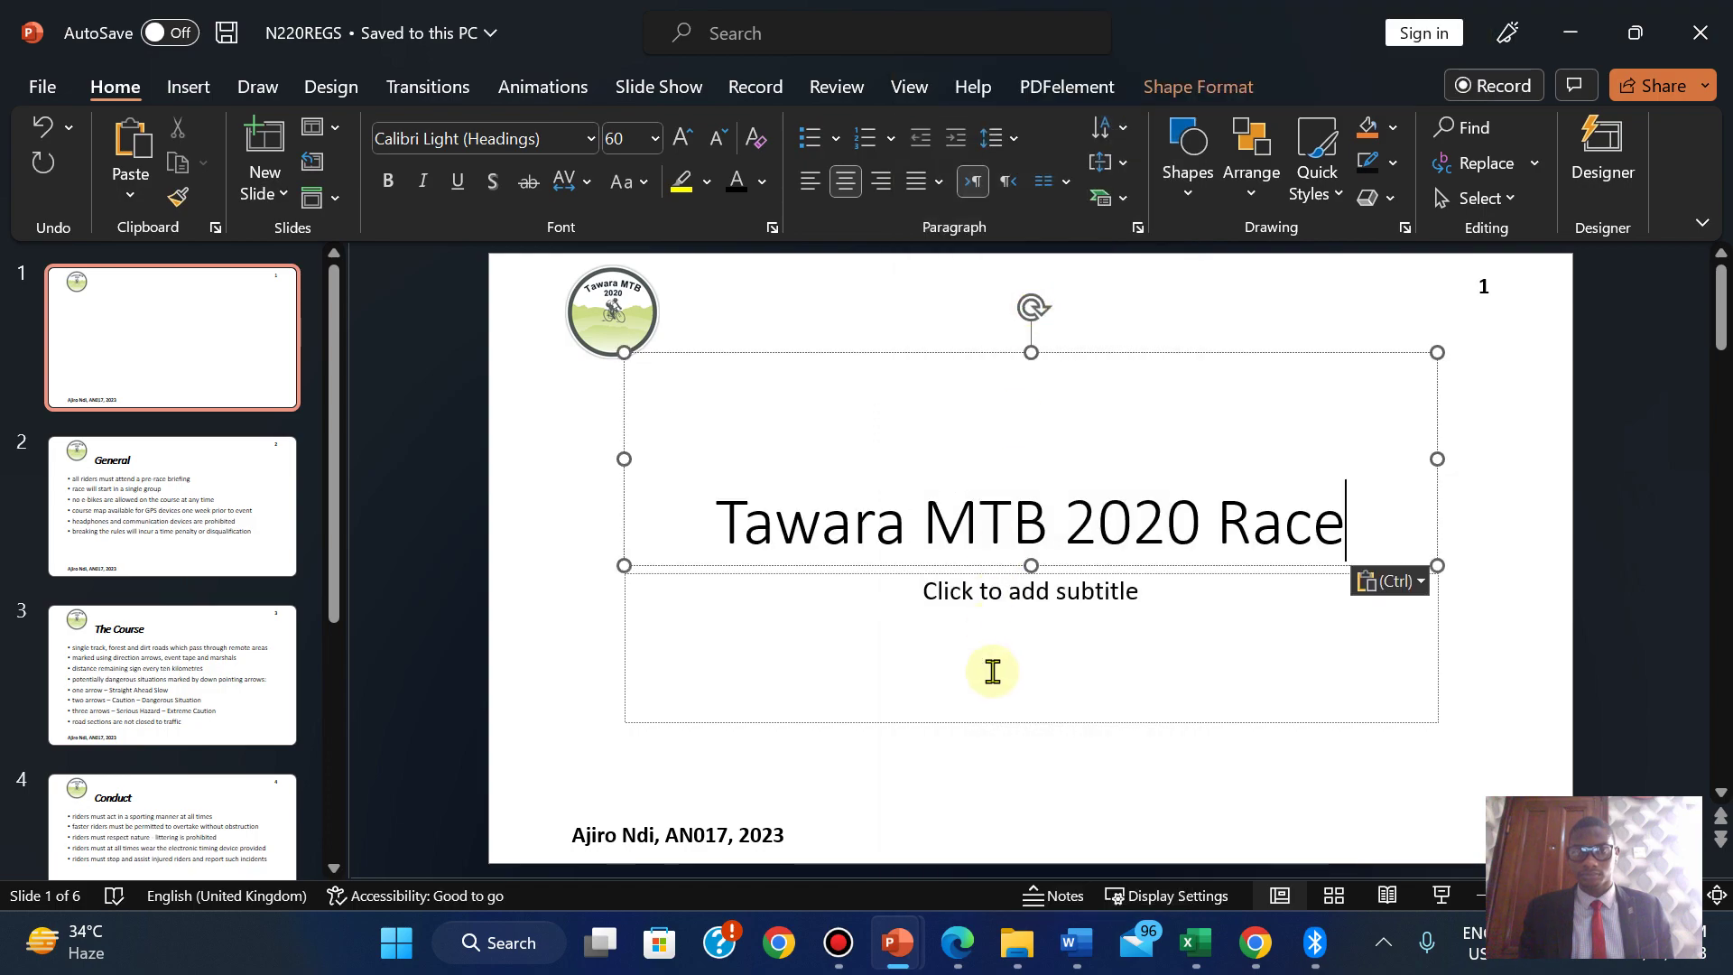
Copy 'Presented by:' from the question paper and paste it into the slide 1 subtitle as plain text.
left_click(958, 948)
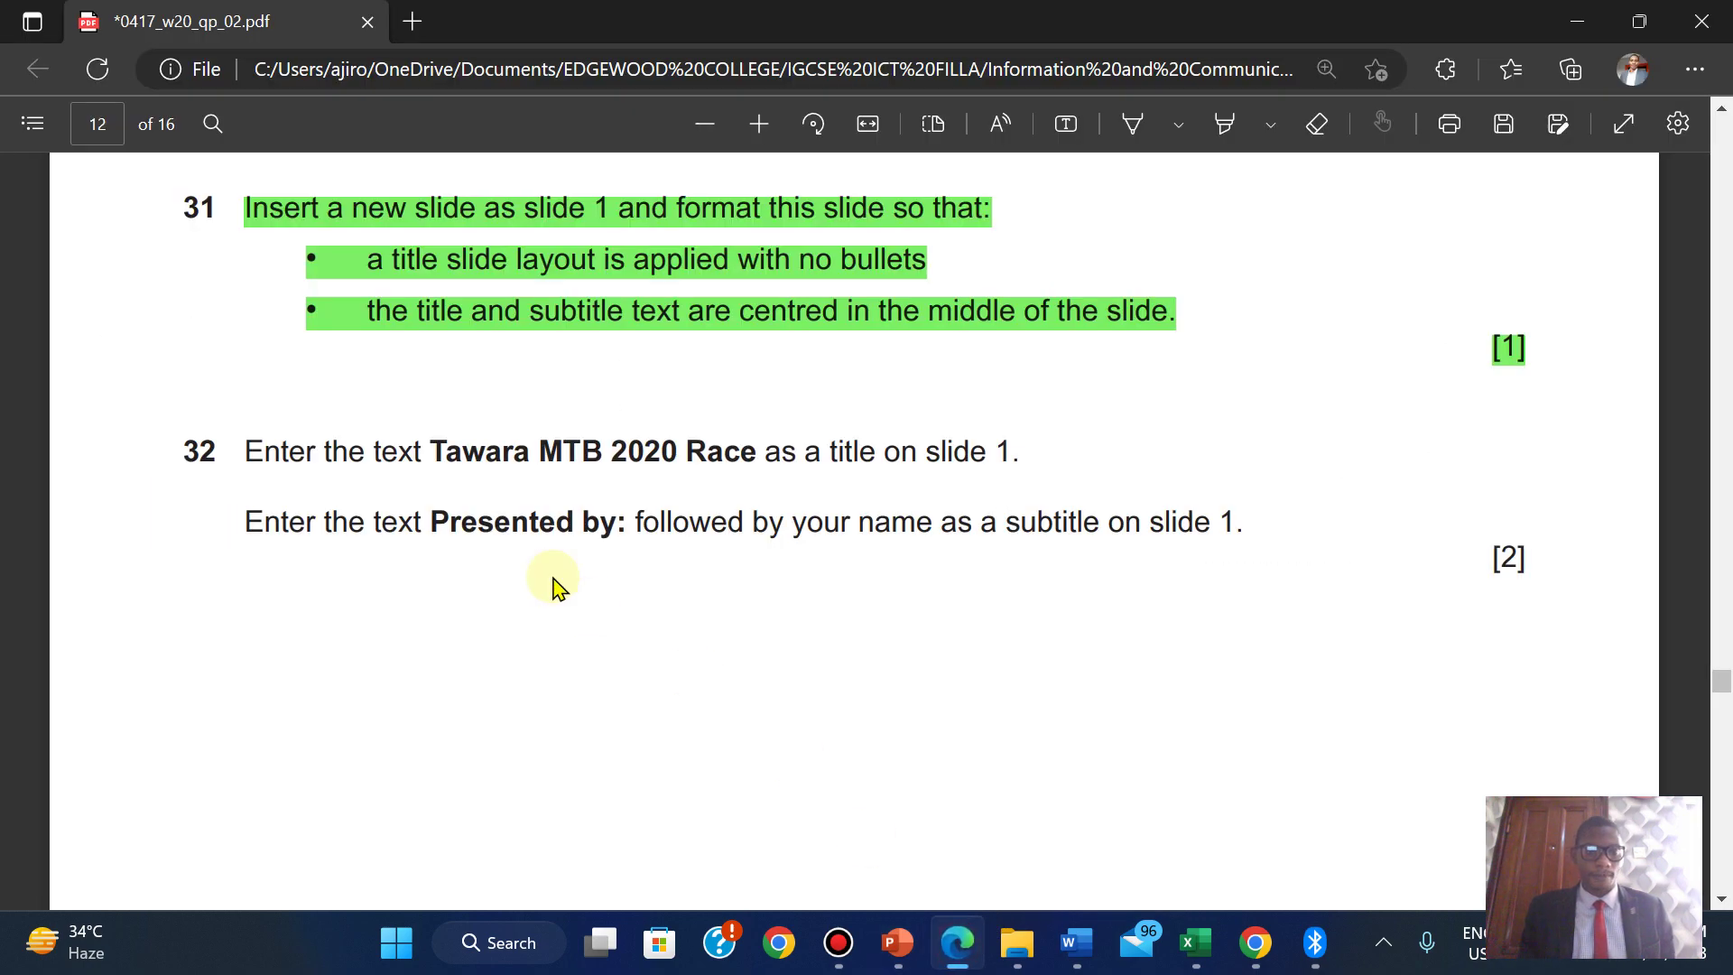
left_click_drag(432, 521, 625, 528)
key("ctrl+c")
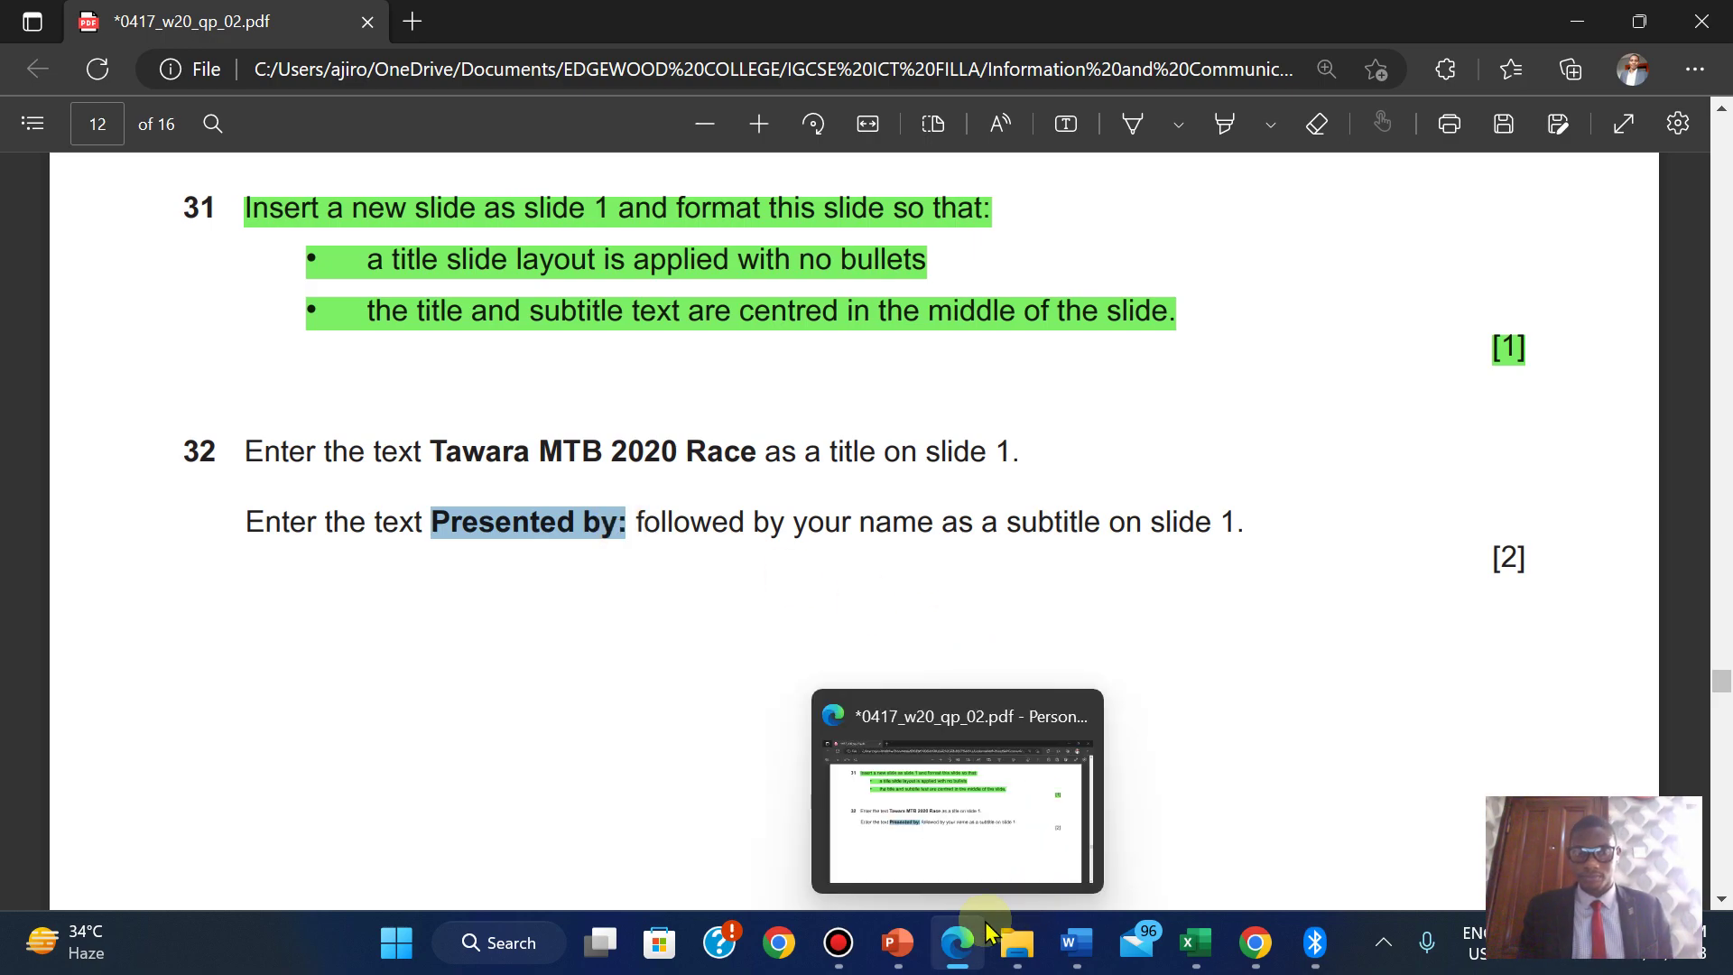
mouse_move(904, 946)
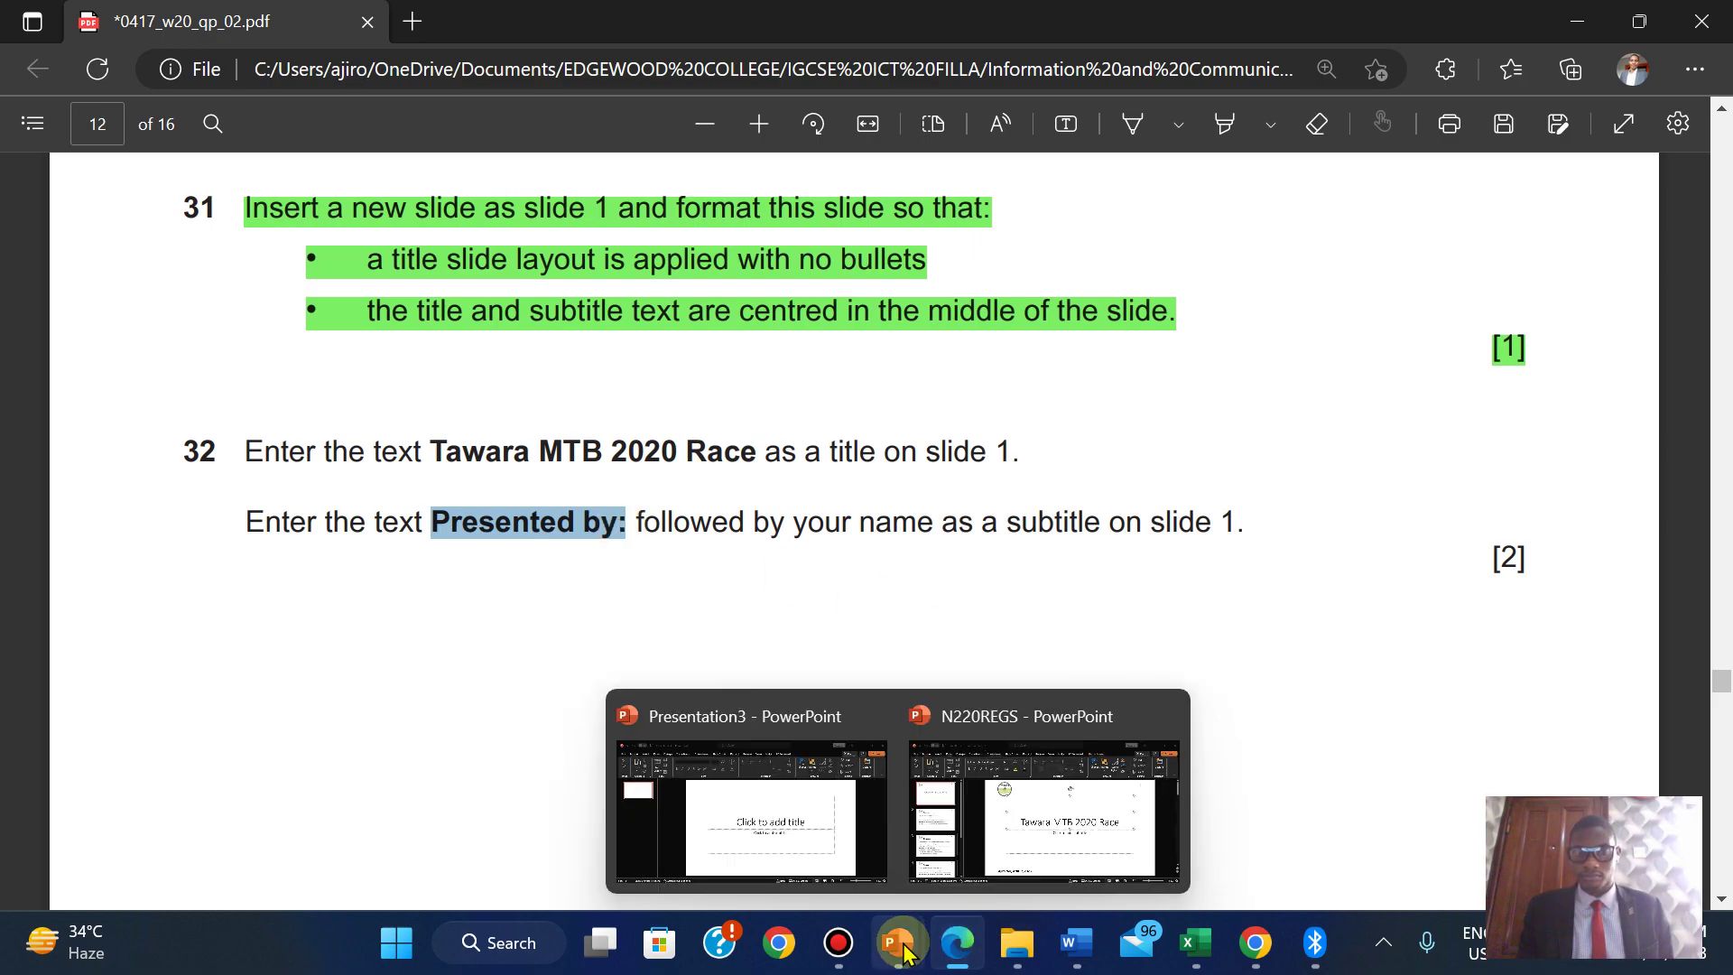
left_click(967, 880)
left_click(980, 603)
right_click(980, 603)
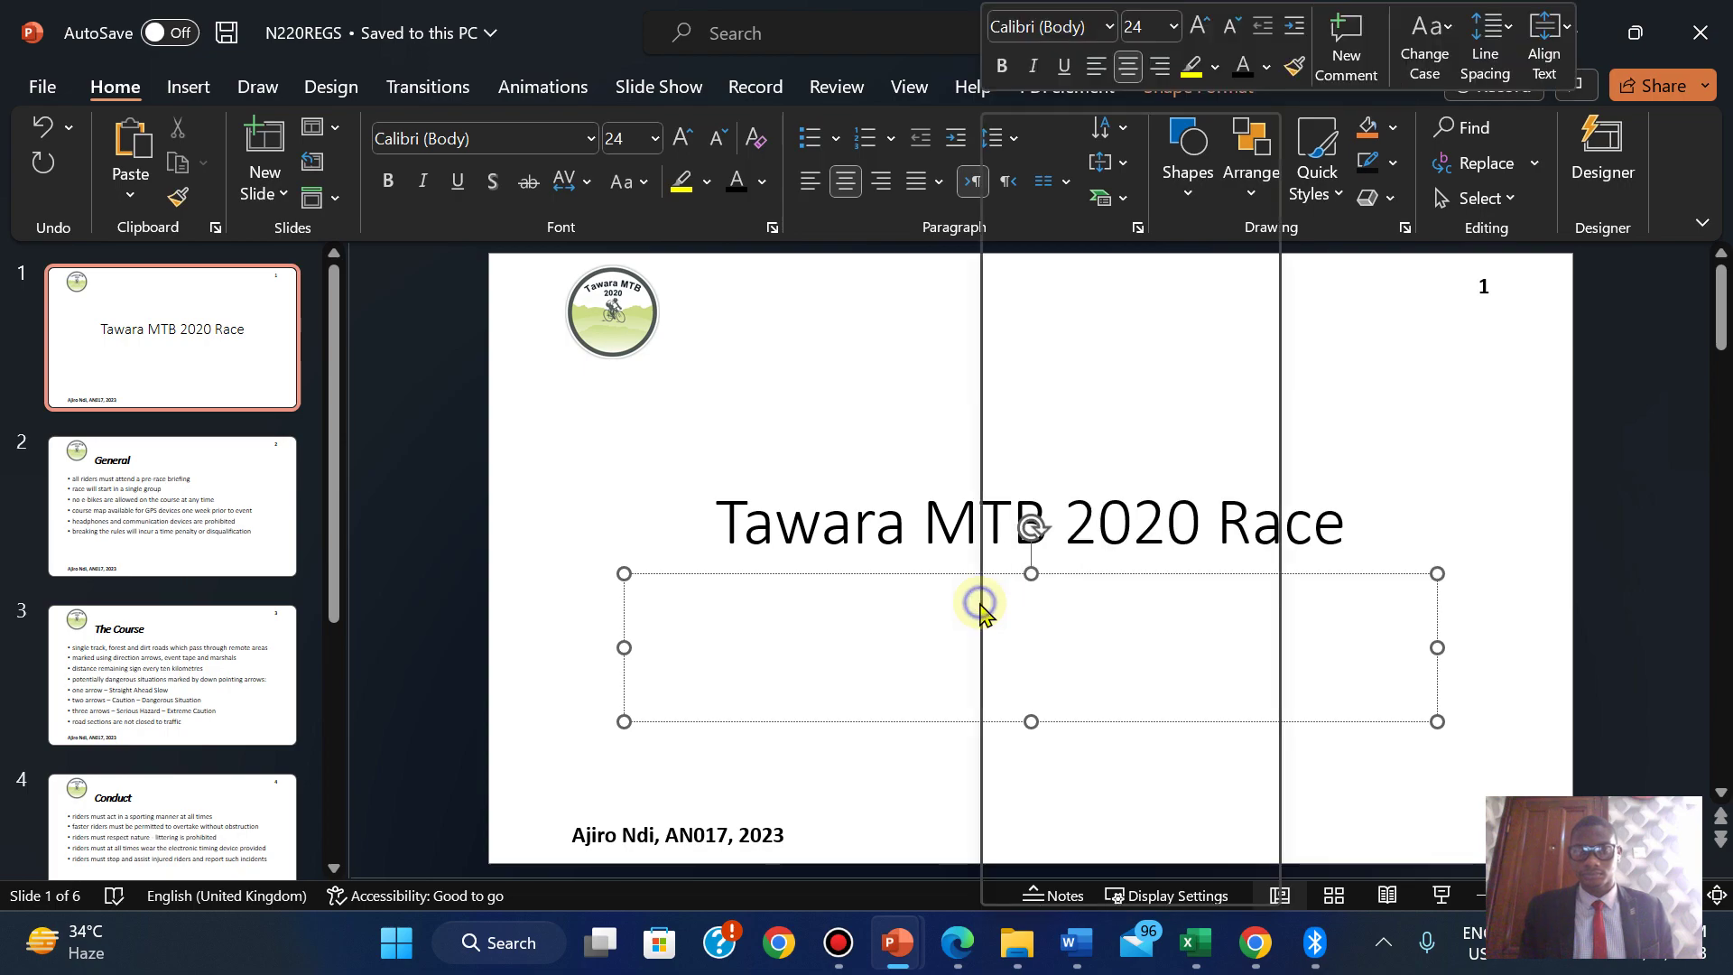
left_click(1119, 299)
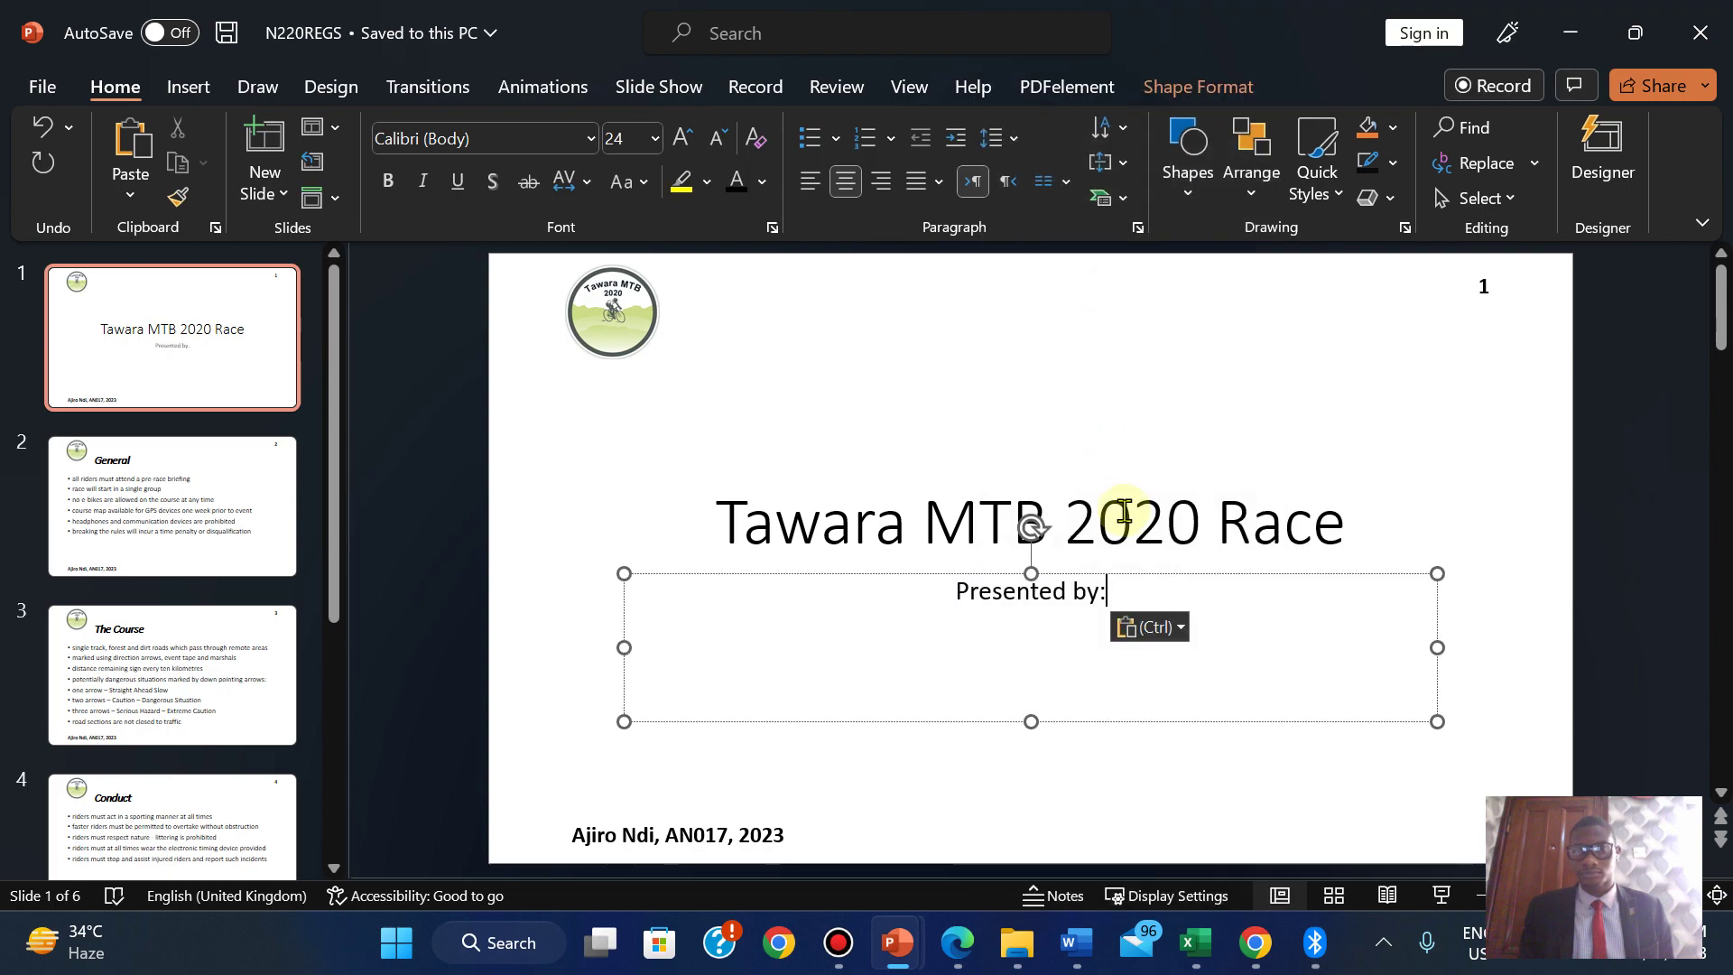
Type the author's name after 'Presented by:' in the subtitle.
type("Ajio")
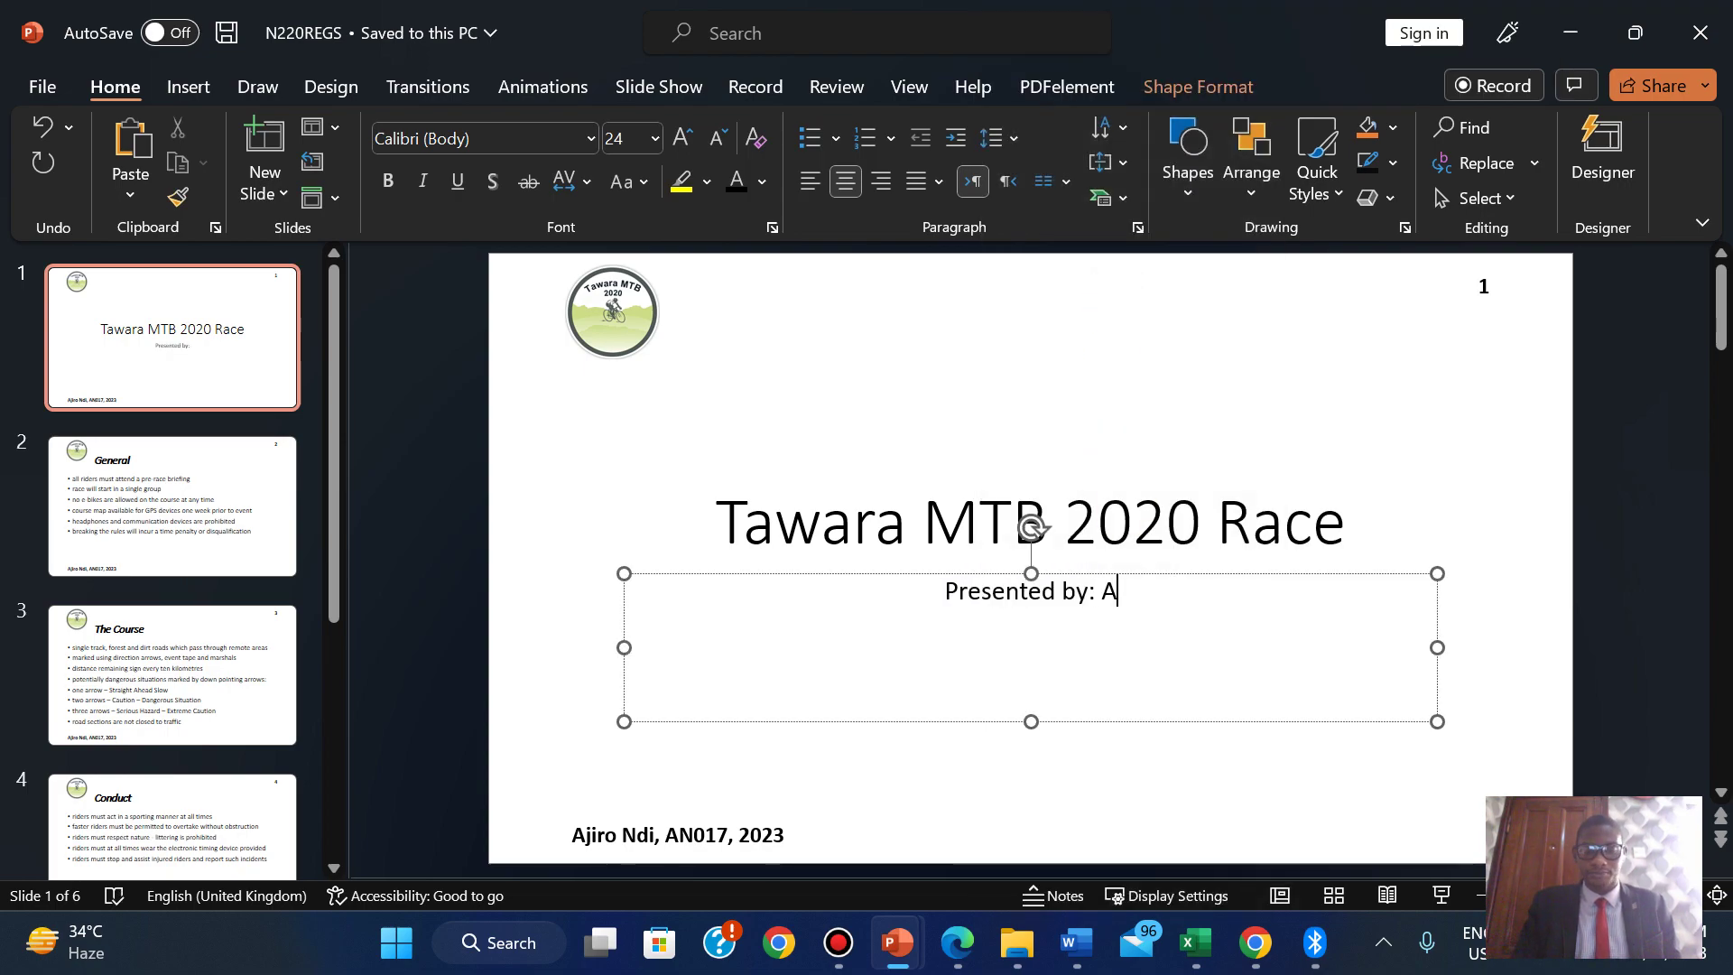
key("BackSpace")
type("ro Ndi")
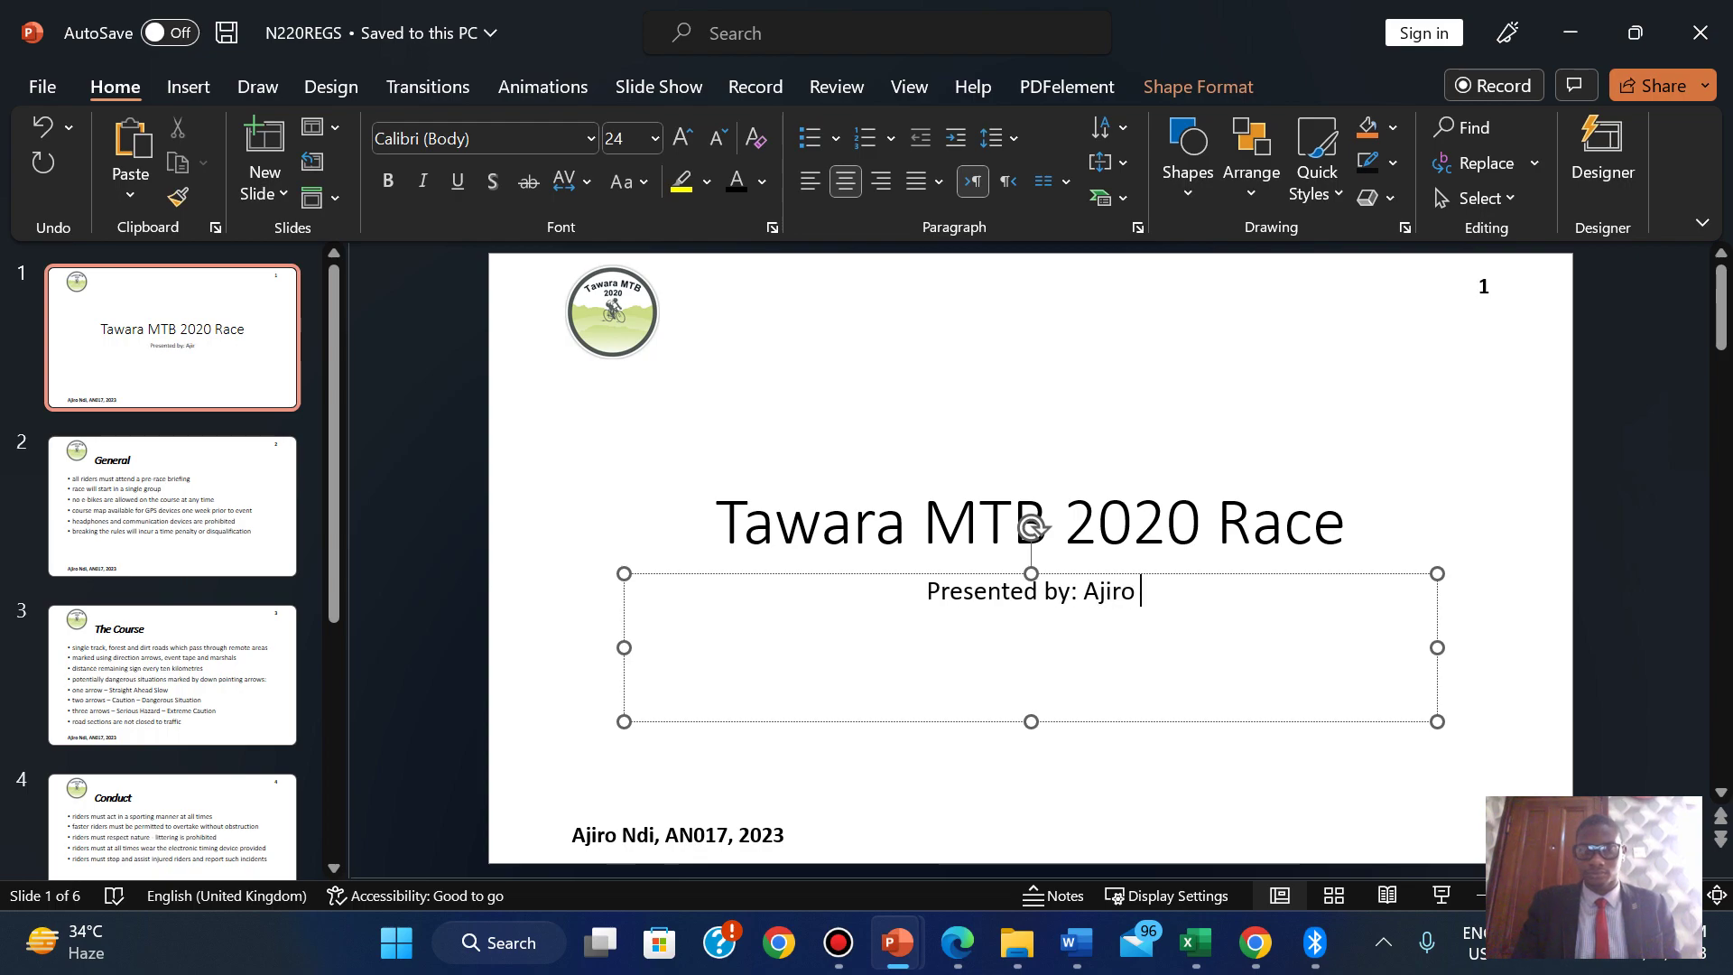
left_click(960, 952)
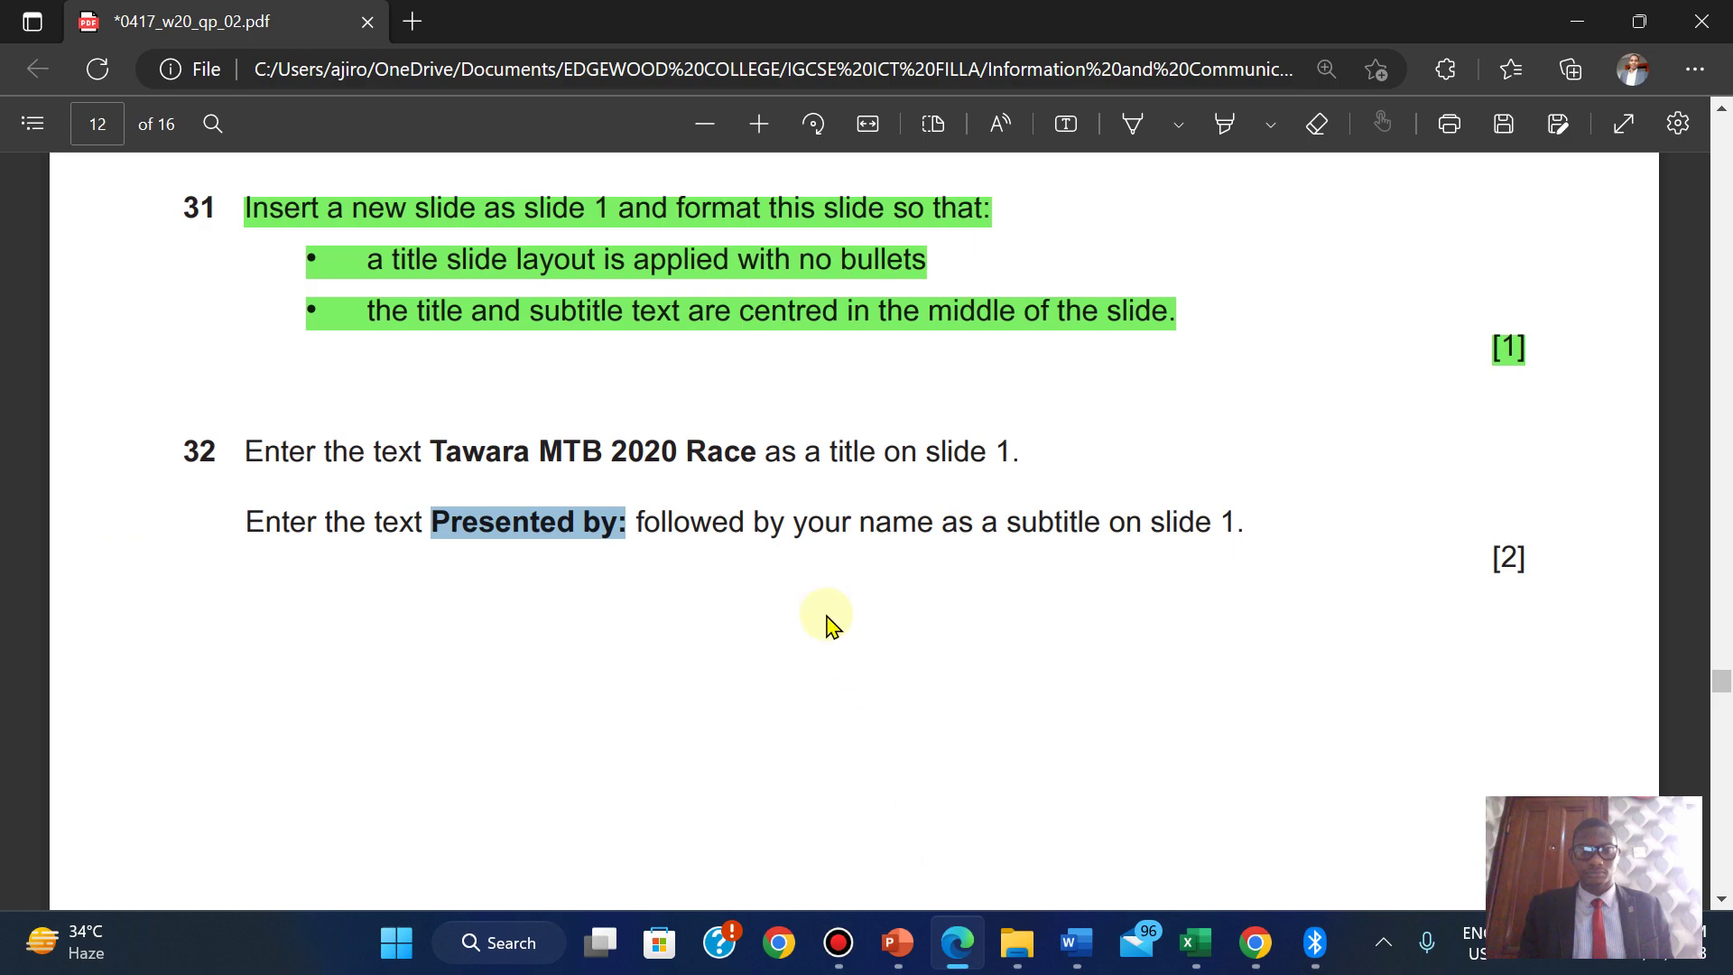
Highlight all of question 32 green in the PDF and scroll down to question 33.
left_click_drag(244, 449, 1539, 570)
mouse_move(1617, 425)
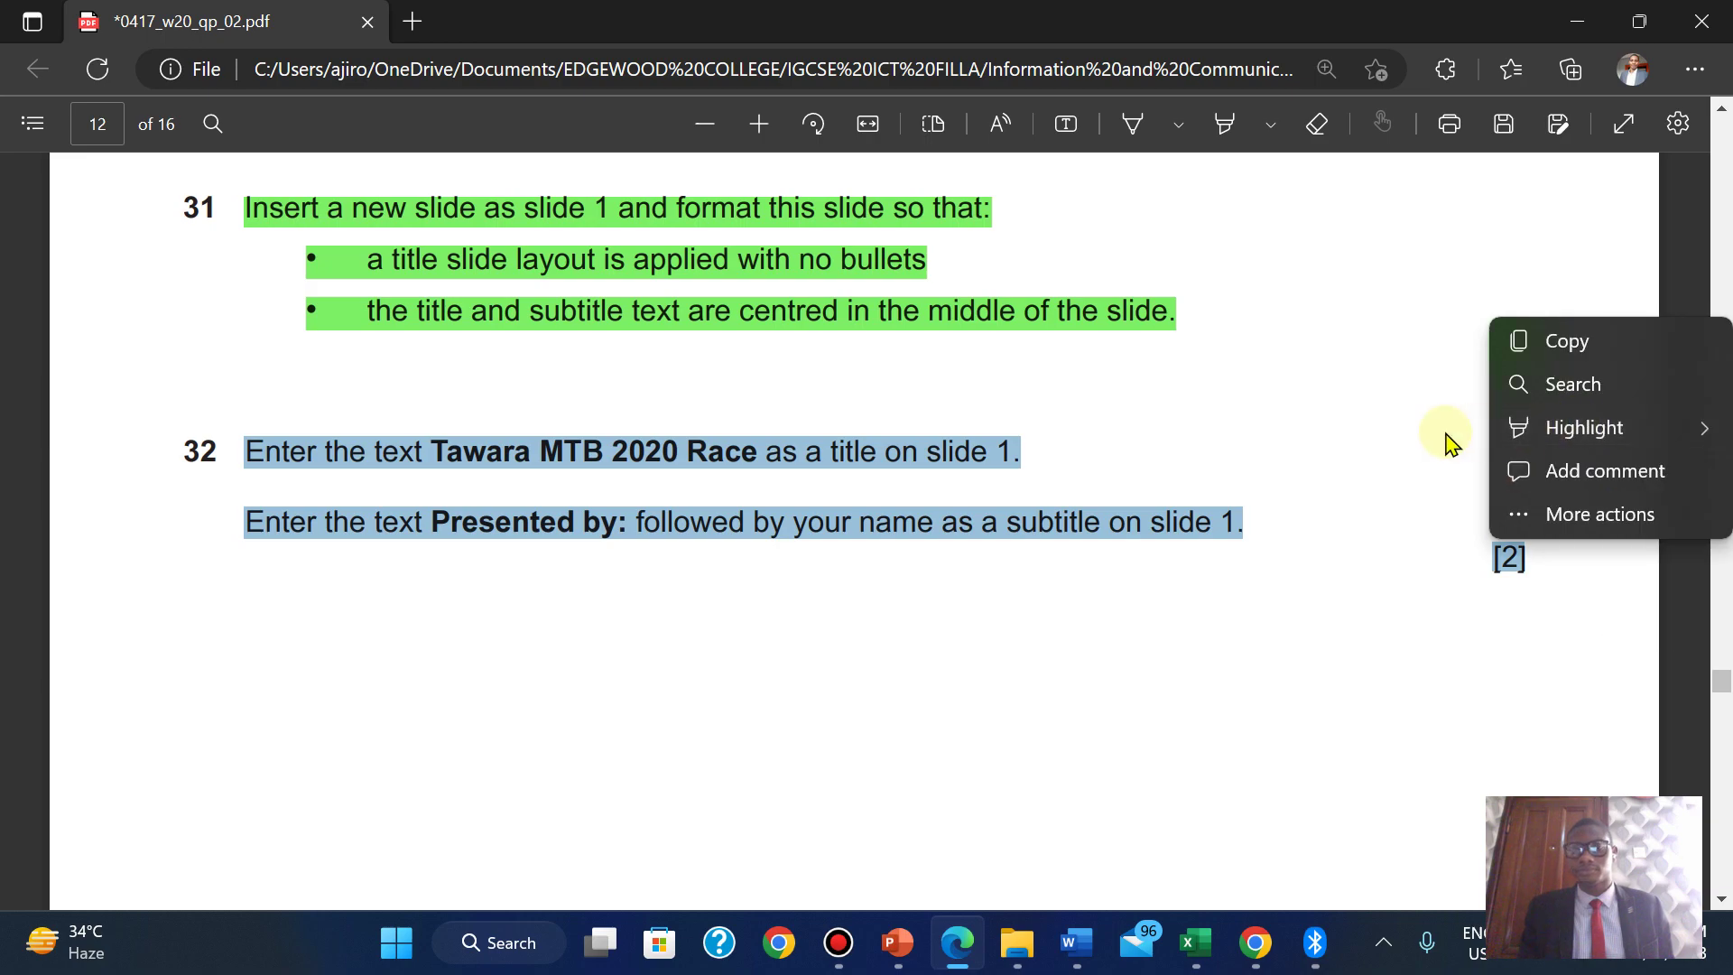
left_click(1347, 469)
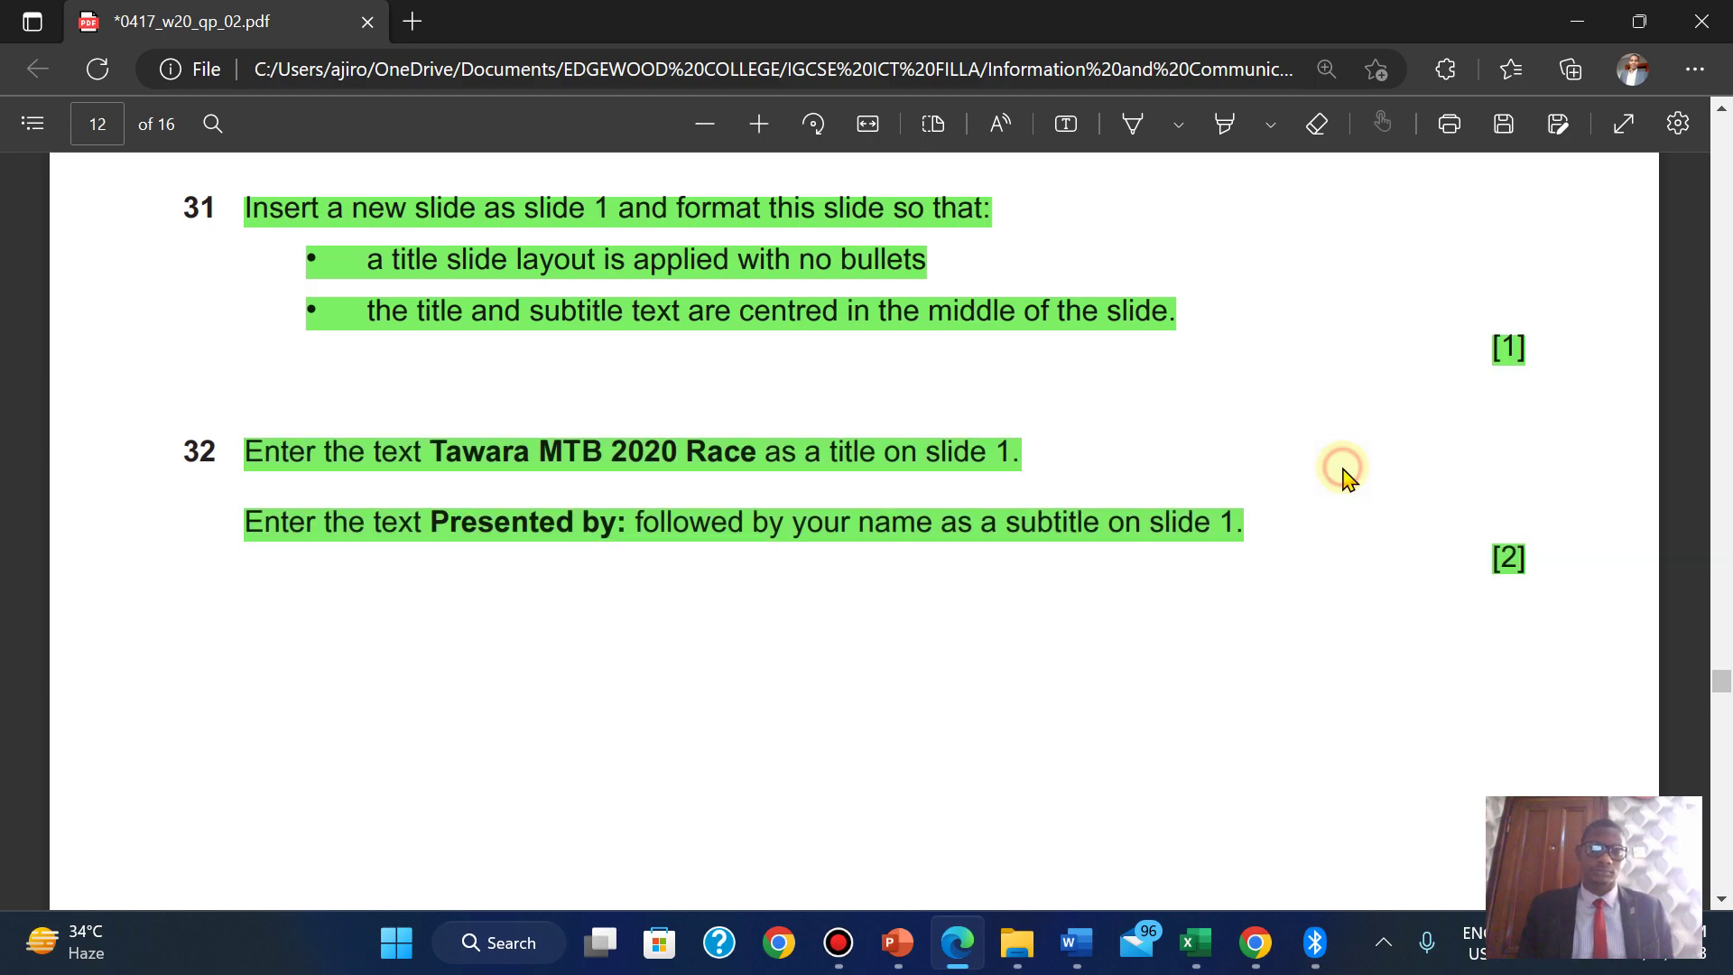
scroll(1345, 471, "down", 1)
scroll(1346, 476, "down", 8)
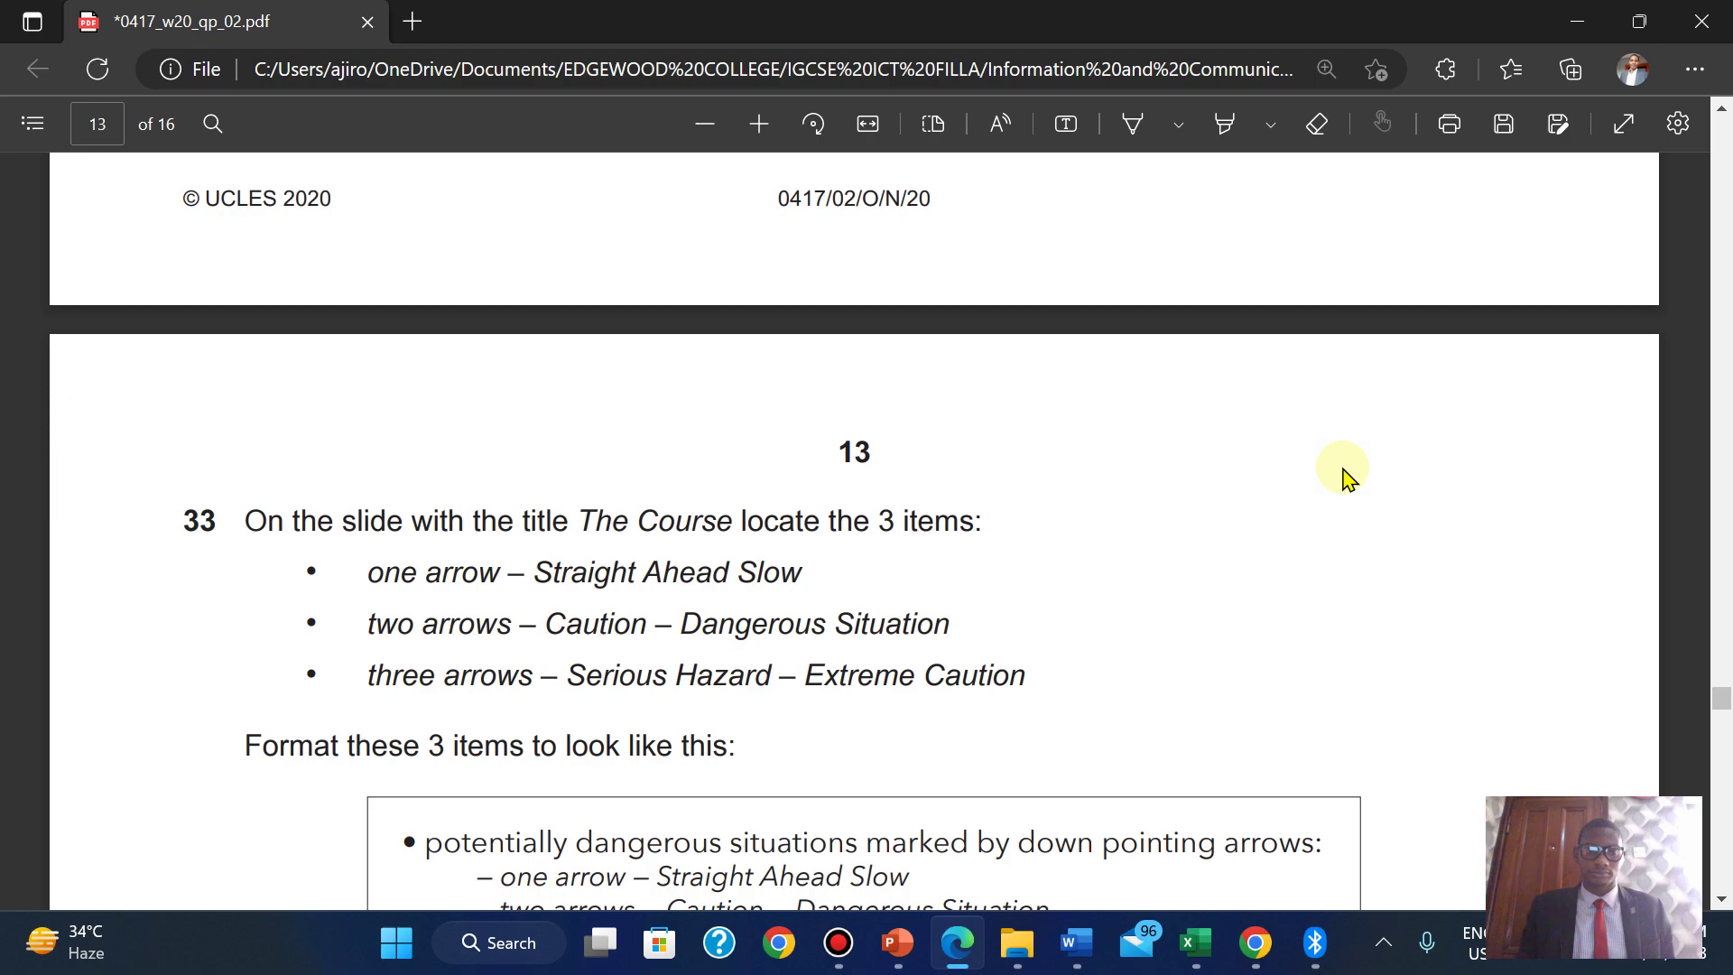
scroll(1346, 474, "down", 2)
scroll(1346, 474, "up", 1)
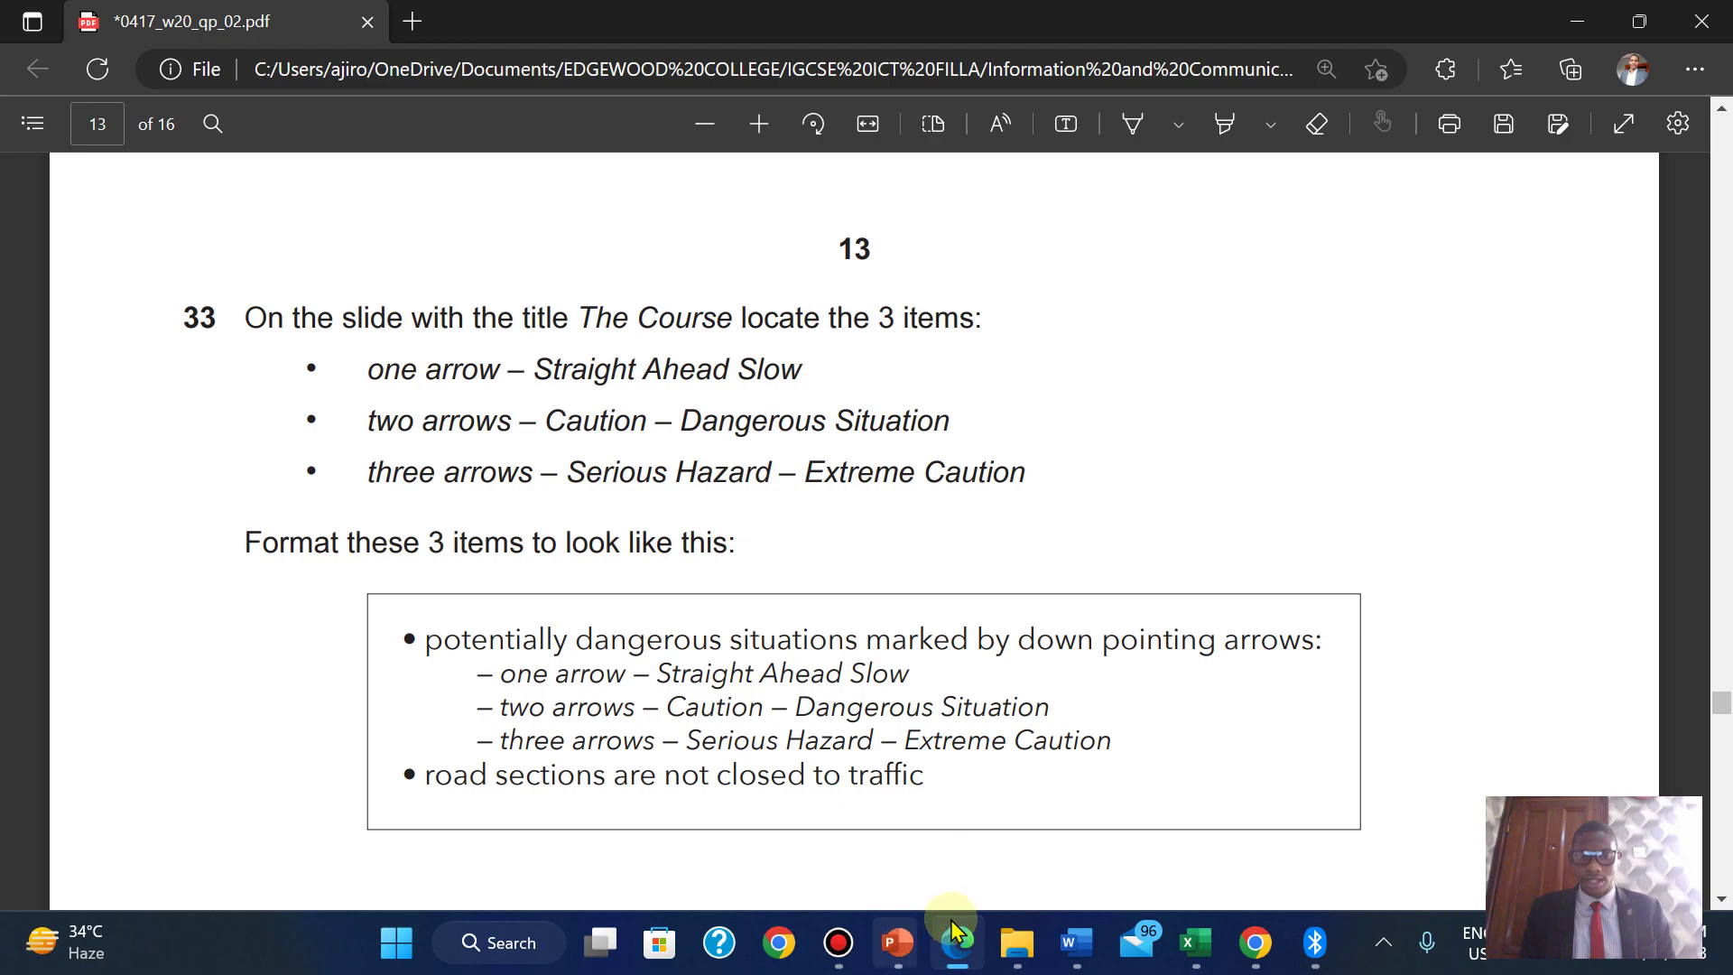
Make the slide 1 title 'Tawara MTB 2020 Race' and the 'Presented by:' subtitle bold.
mouse_move(916, 945)
left_click(1021, 818)
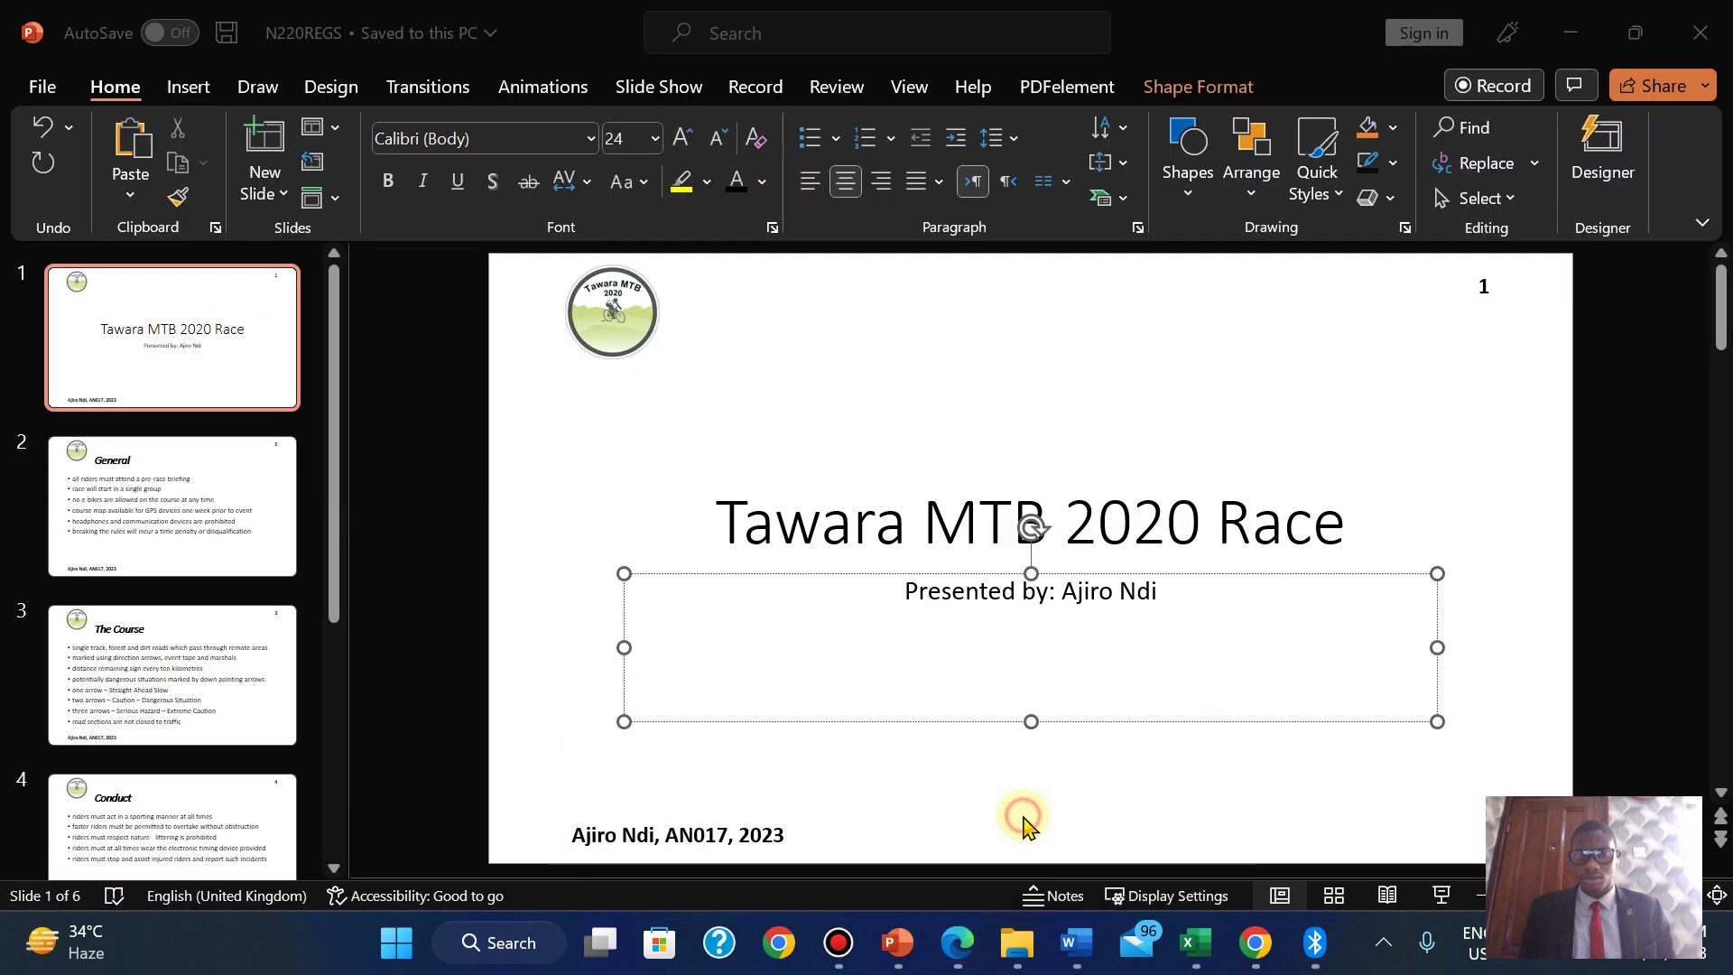
left_click(944, 526)
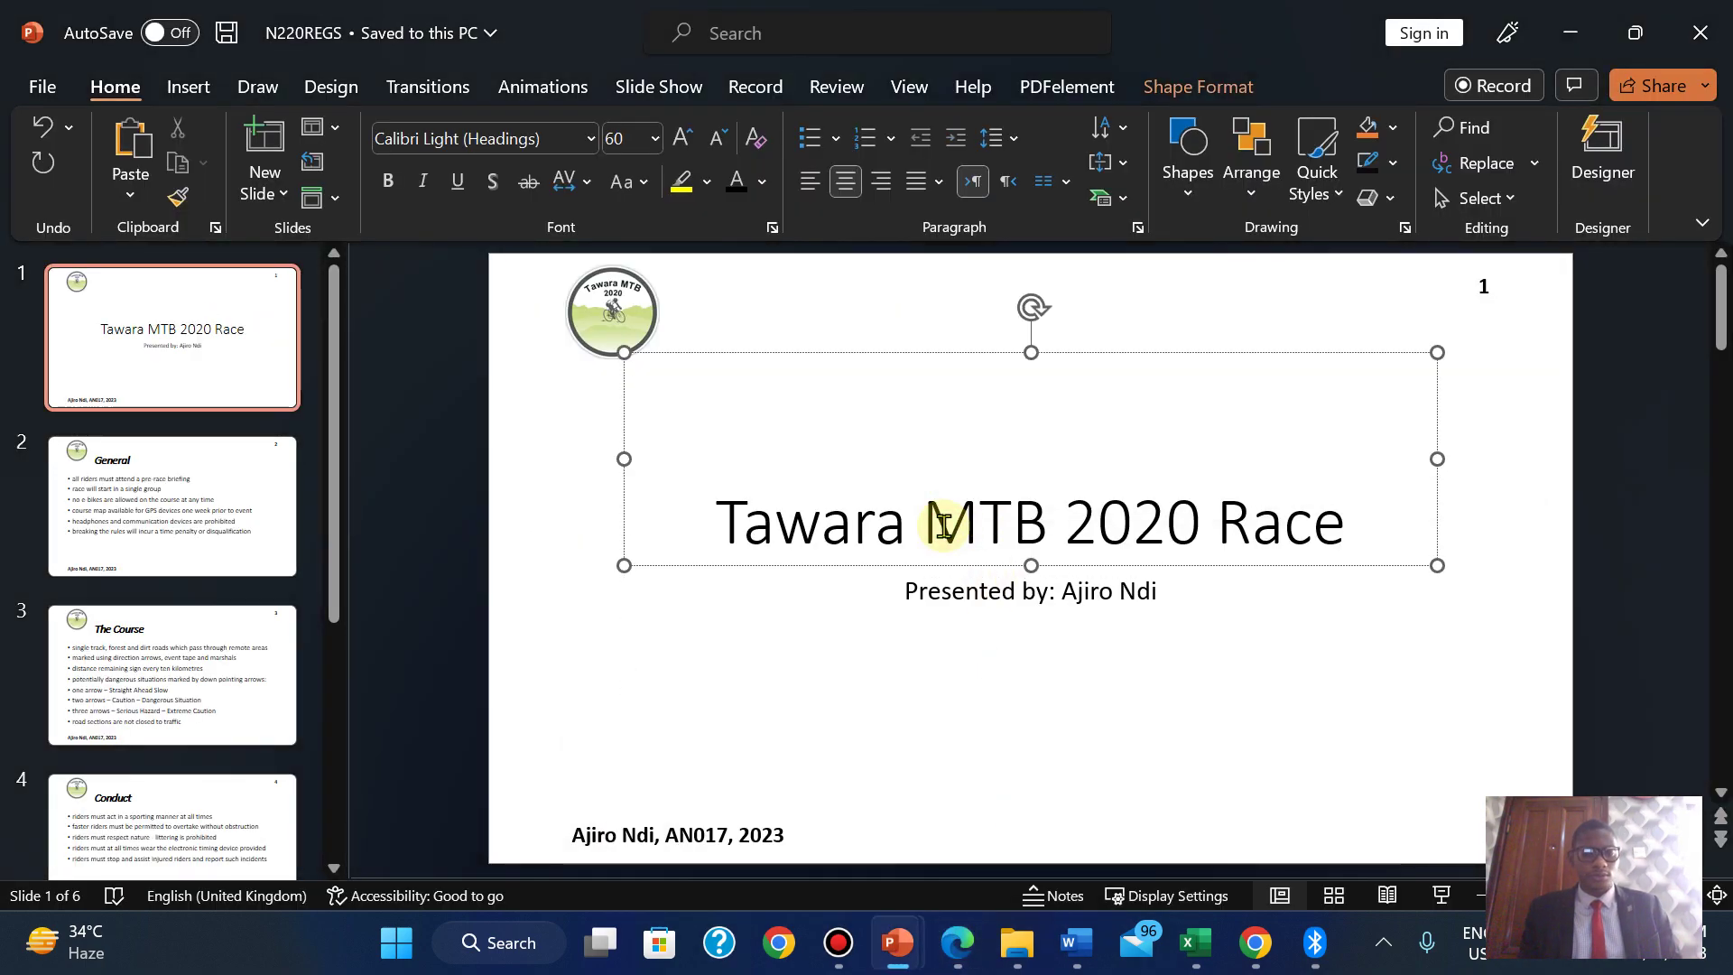
triple_click(939, 522)
left_click(387, 181)
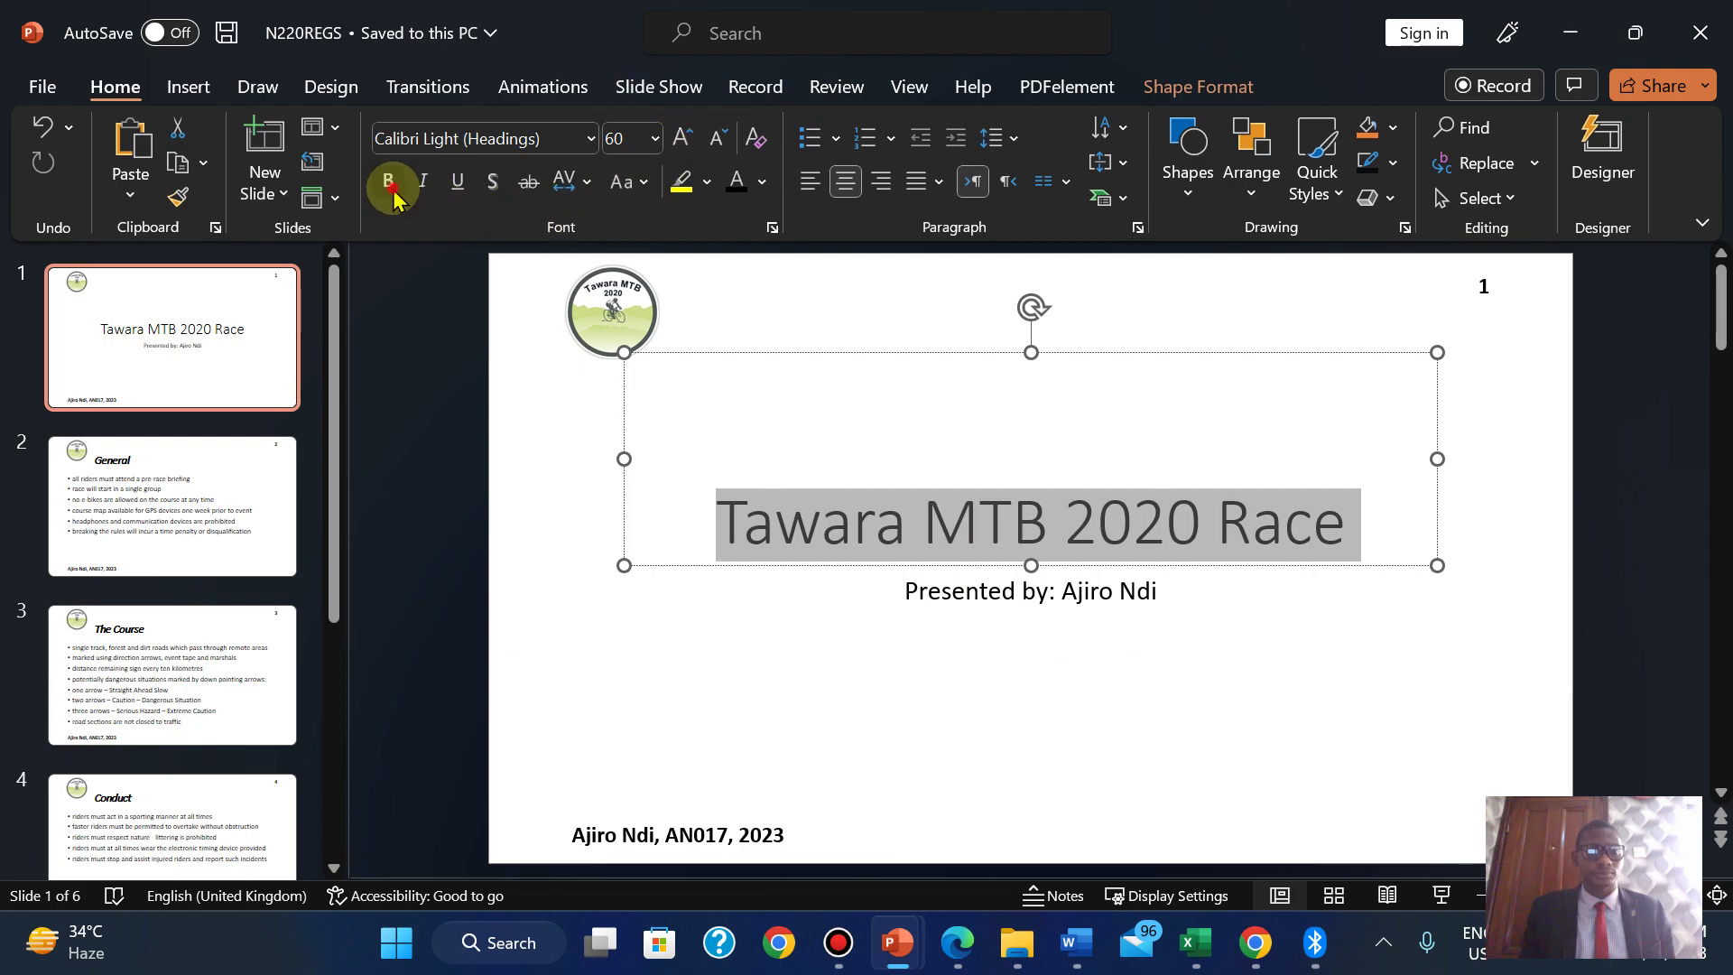
triple_click(919, 594)
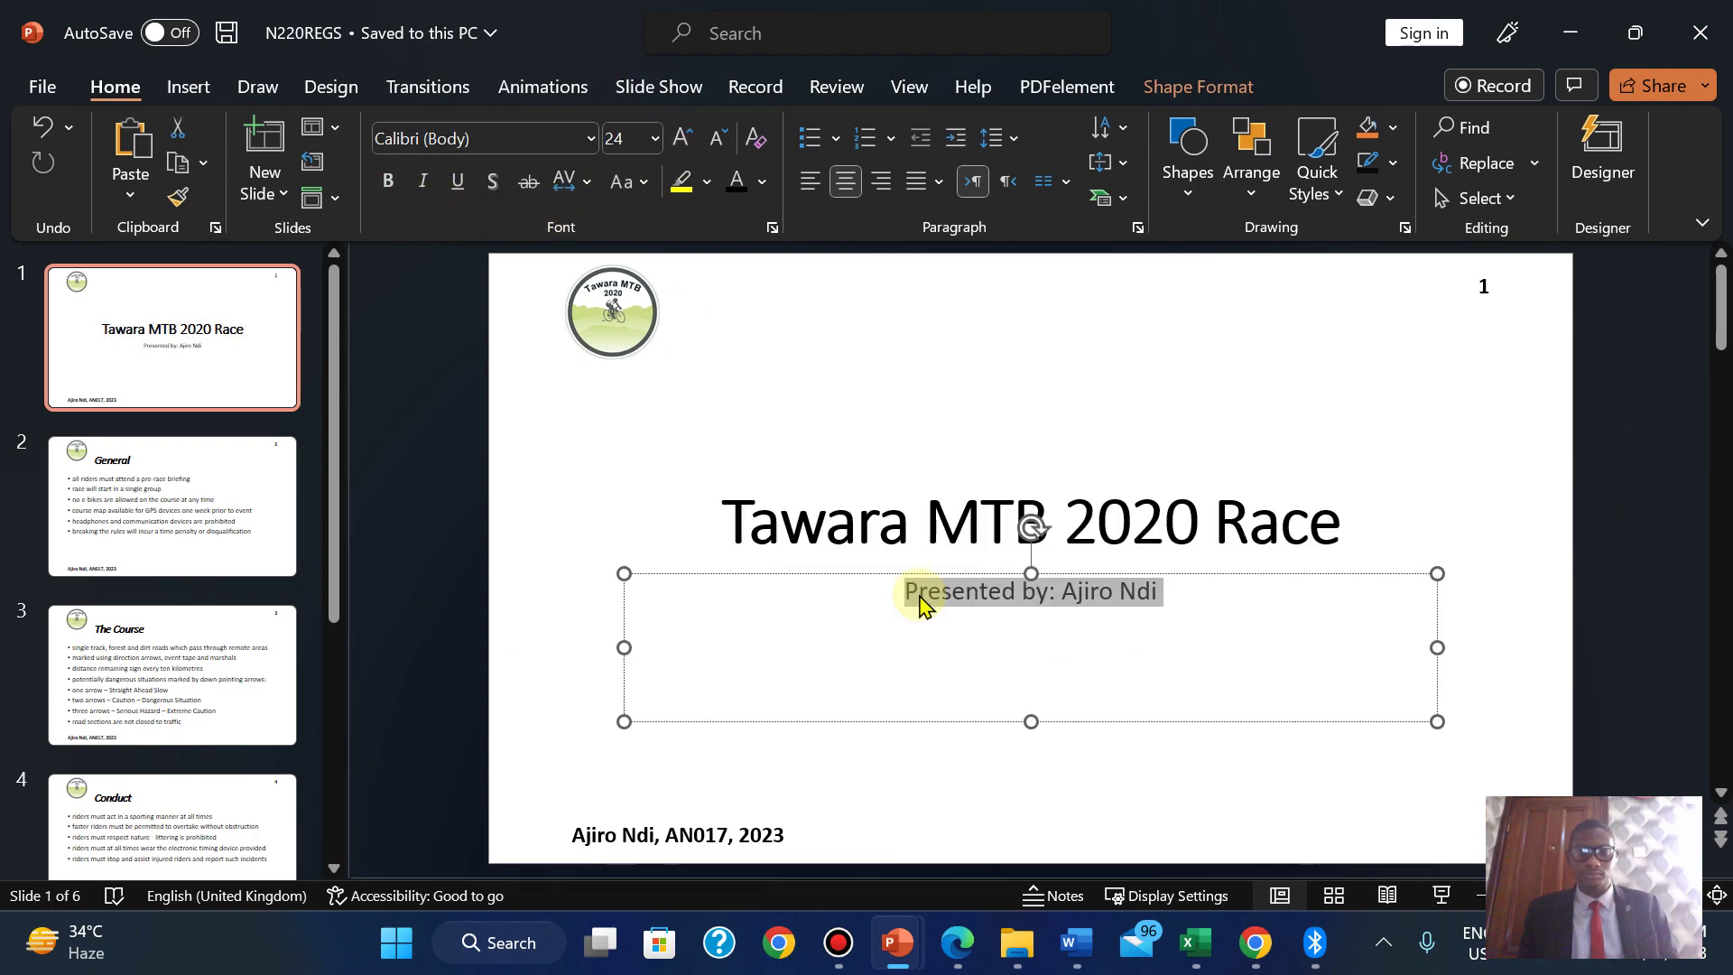
left_click(387, 181)
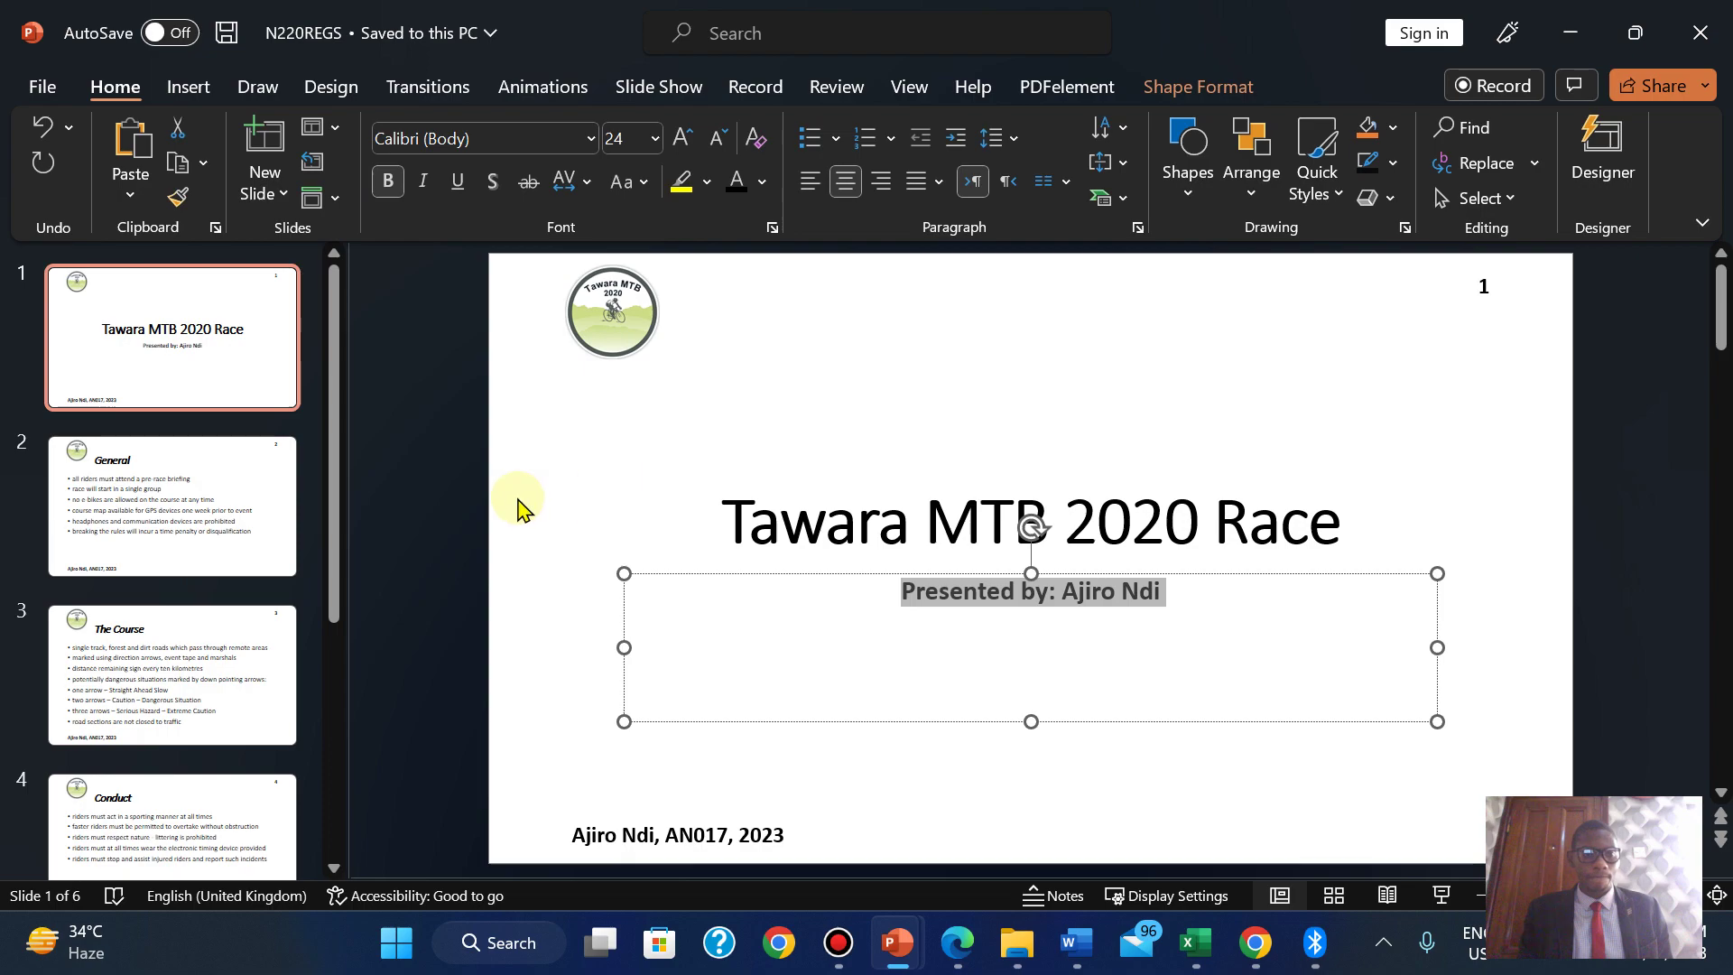
Go to slide 3, The Course, and compare it with question 33 in the paper.
left_click(116, 726)
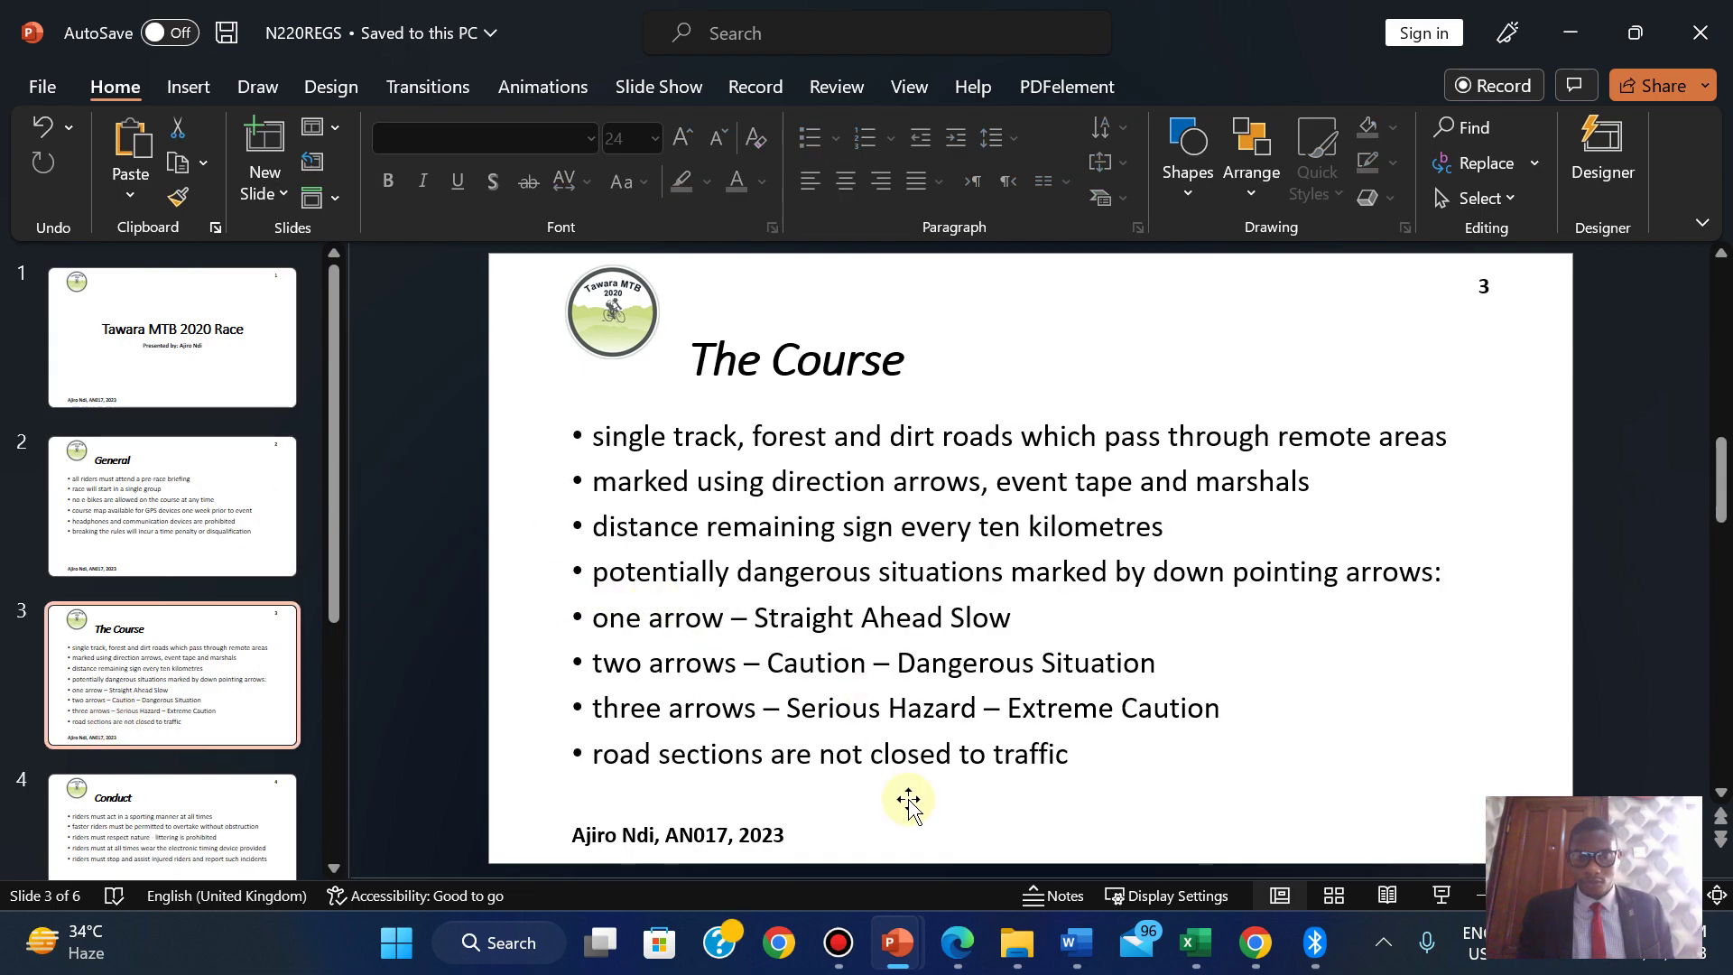
left_click(955, 943)
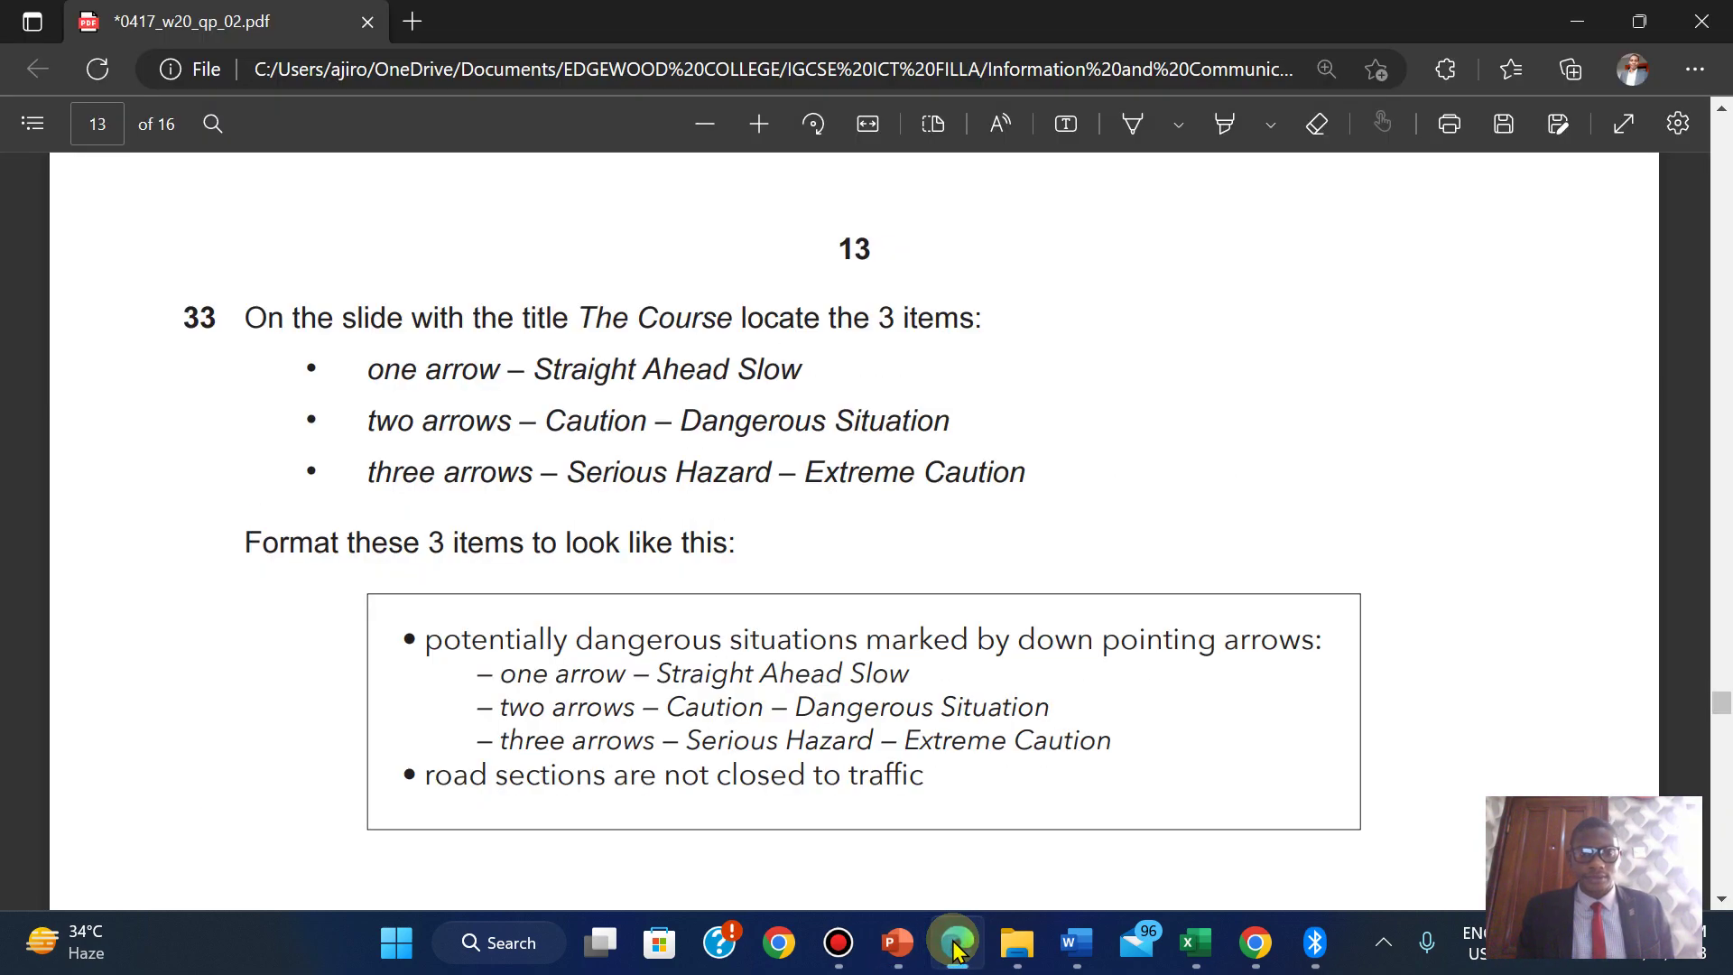
left_click(955, 942)
left_click(955, 943)
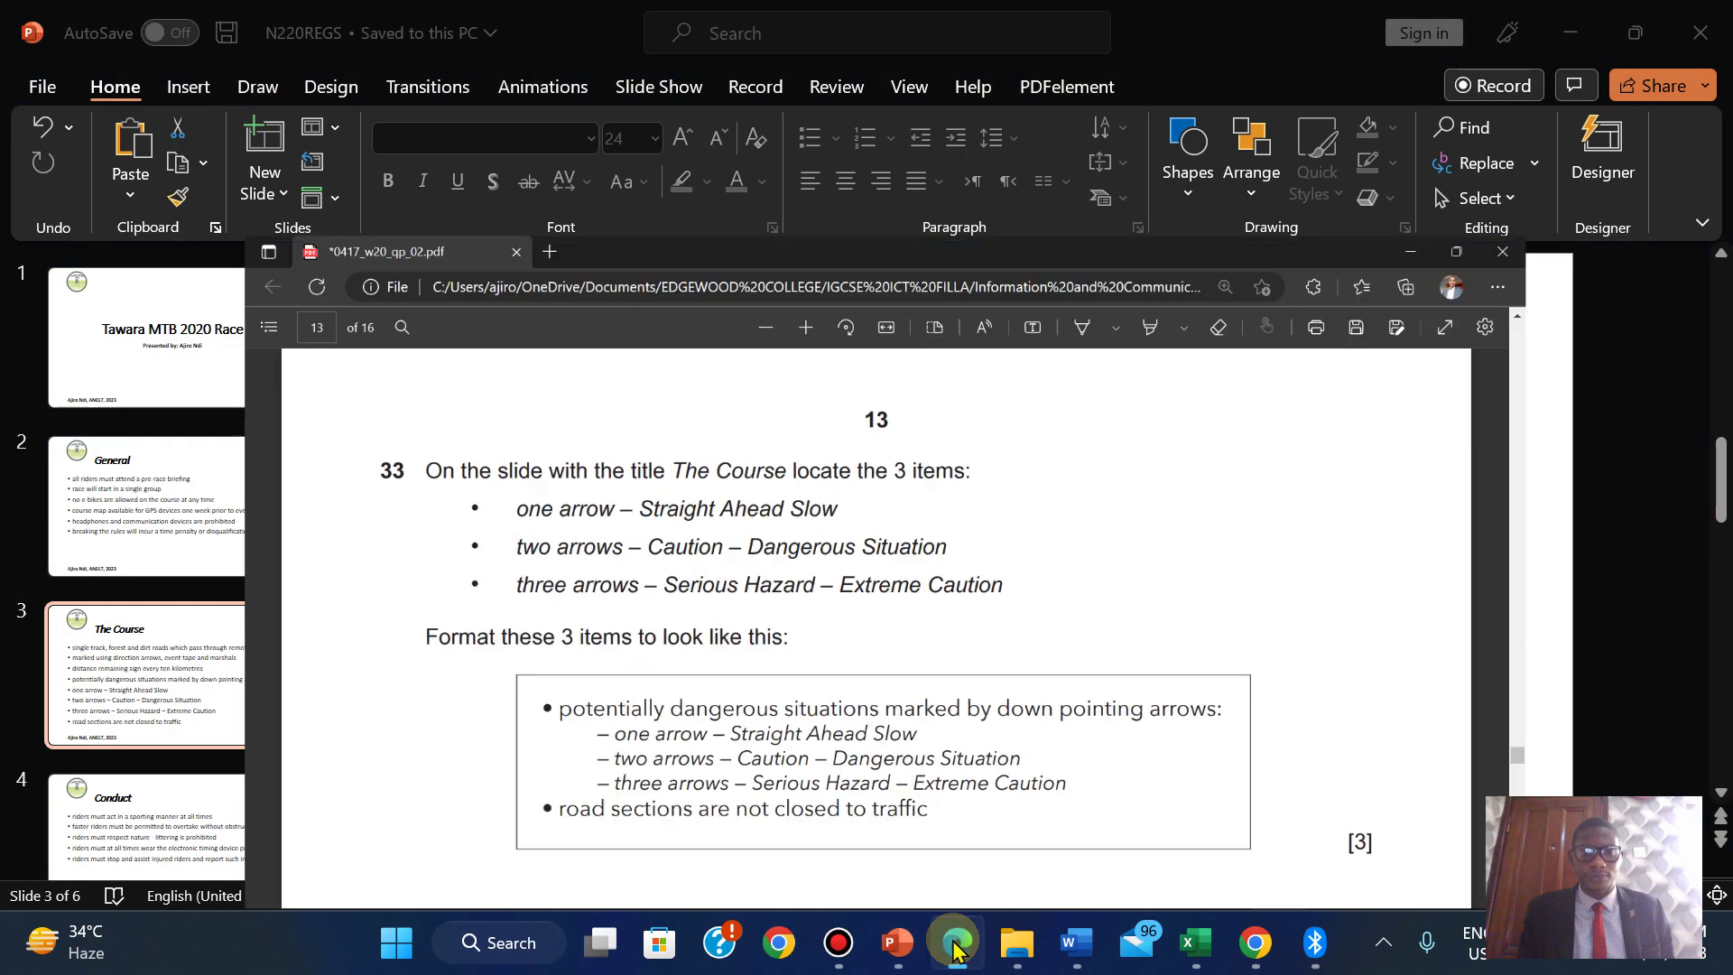
left_click(955, 942)
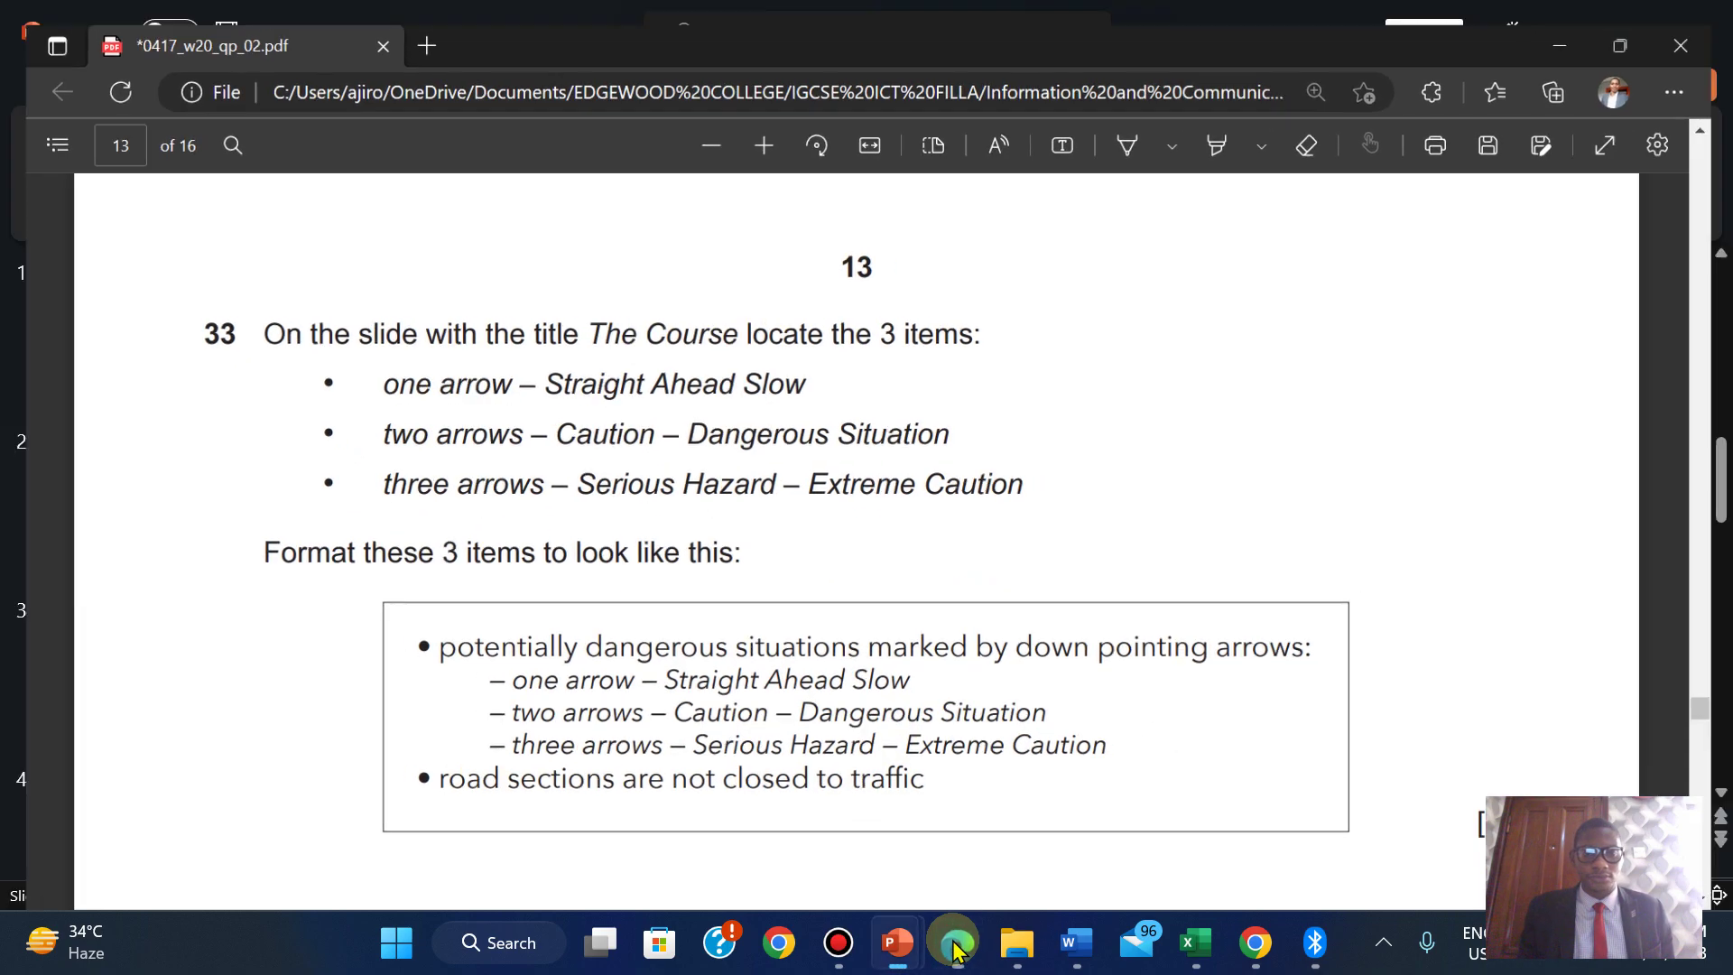
left_click(955, 942)
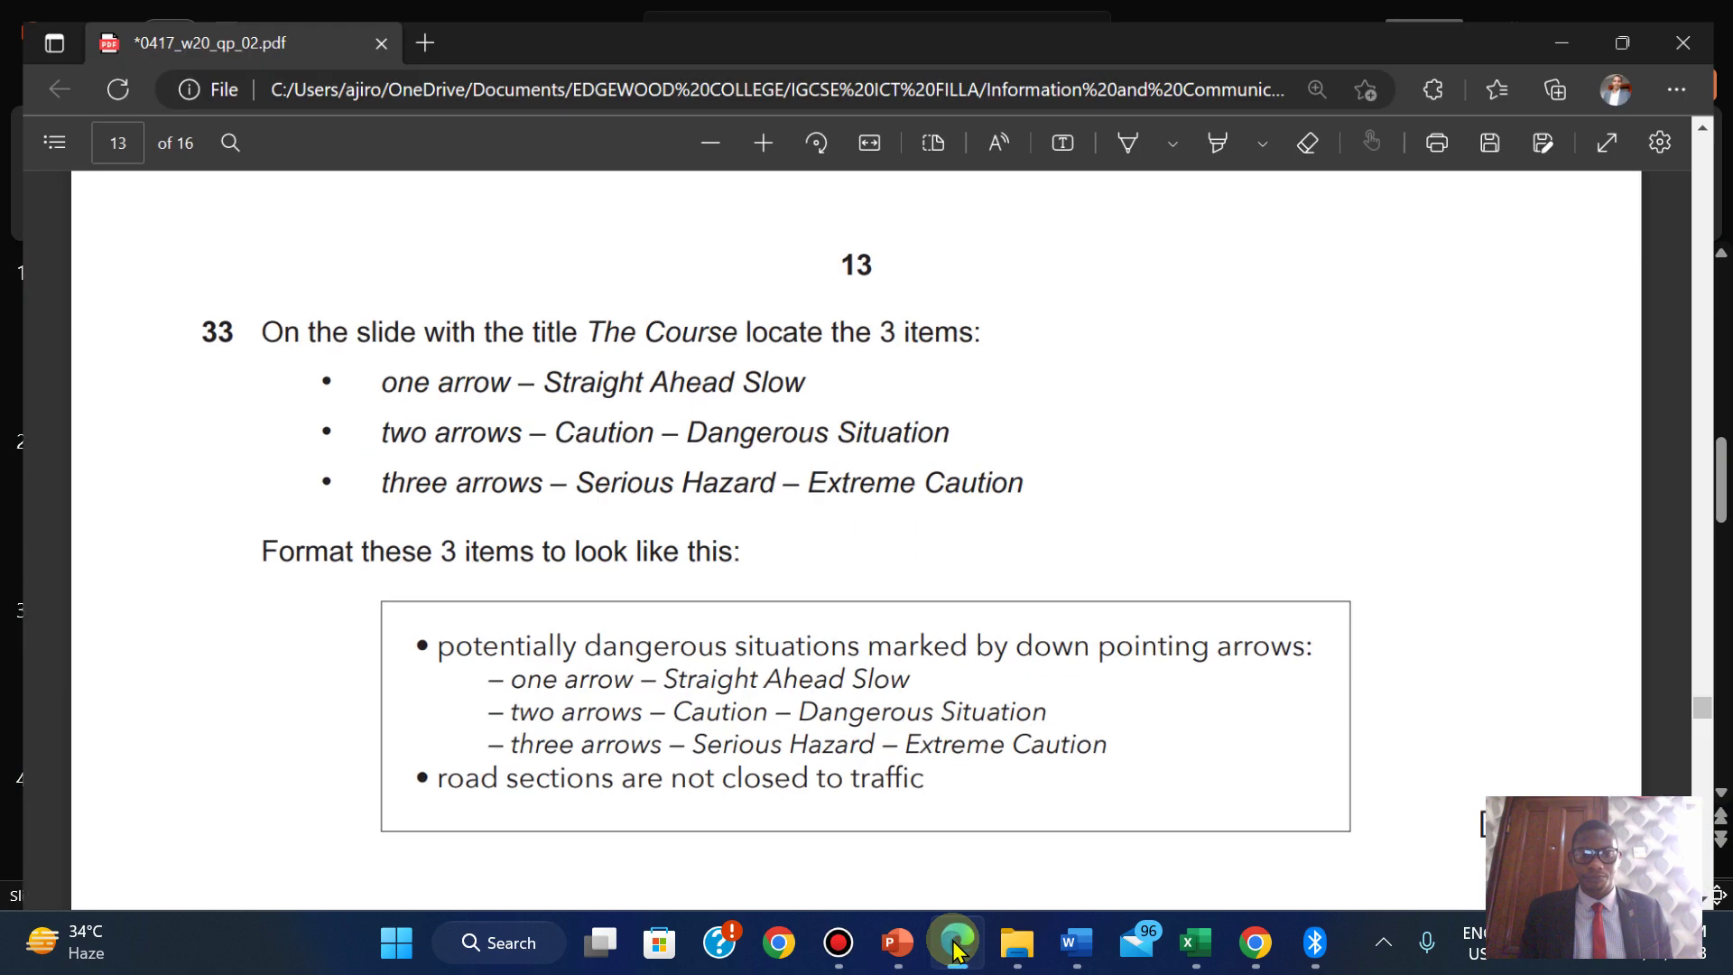
left_click(955, 943)
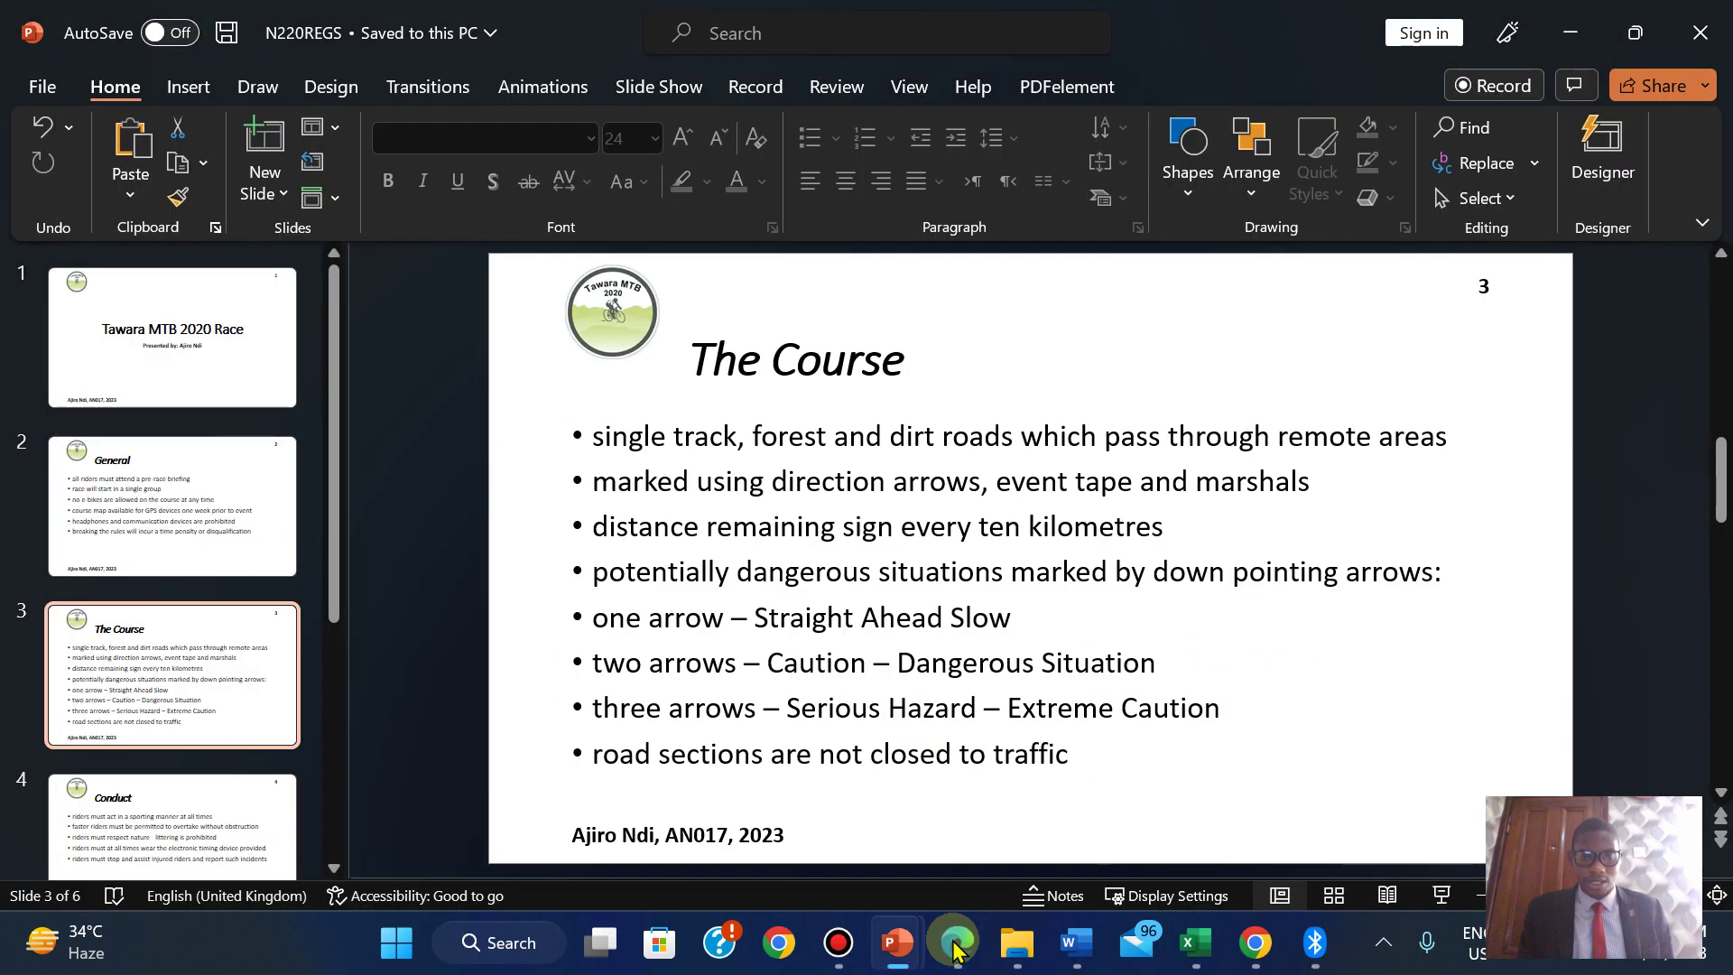
left_click(956, 943)
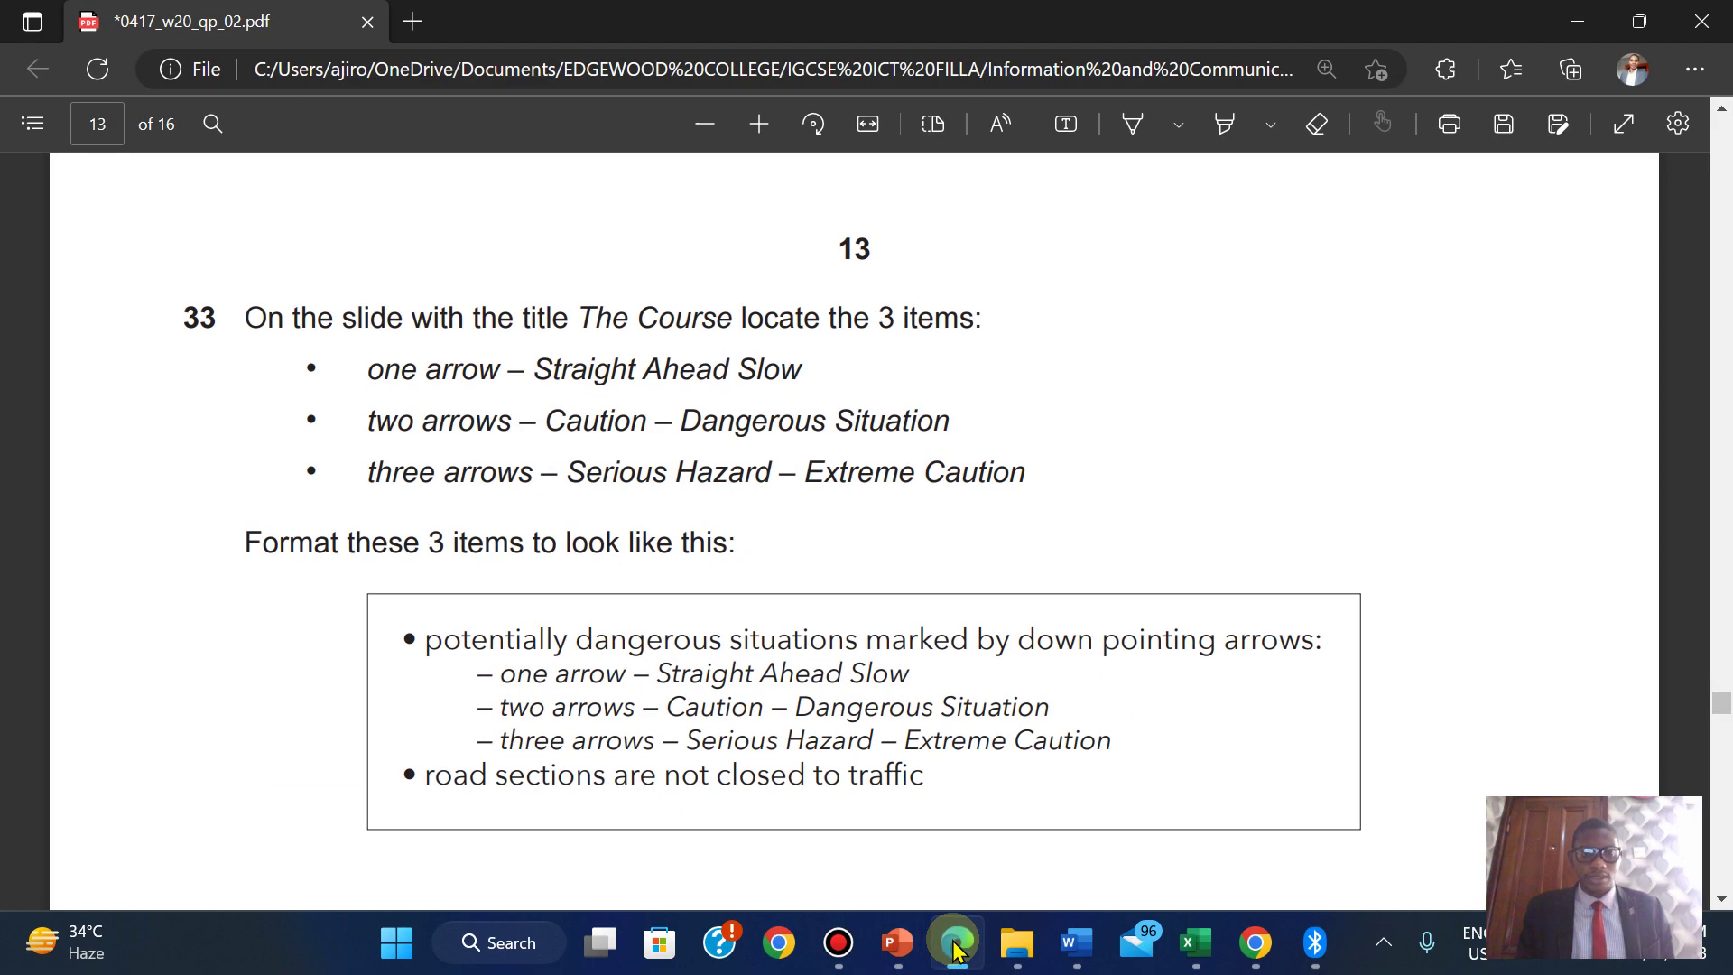
Compare question 33's required sub-item layout with slide 3's three arrow bullets.
key("Down")
key("Down")
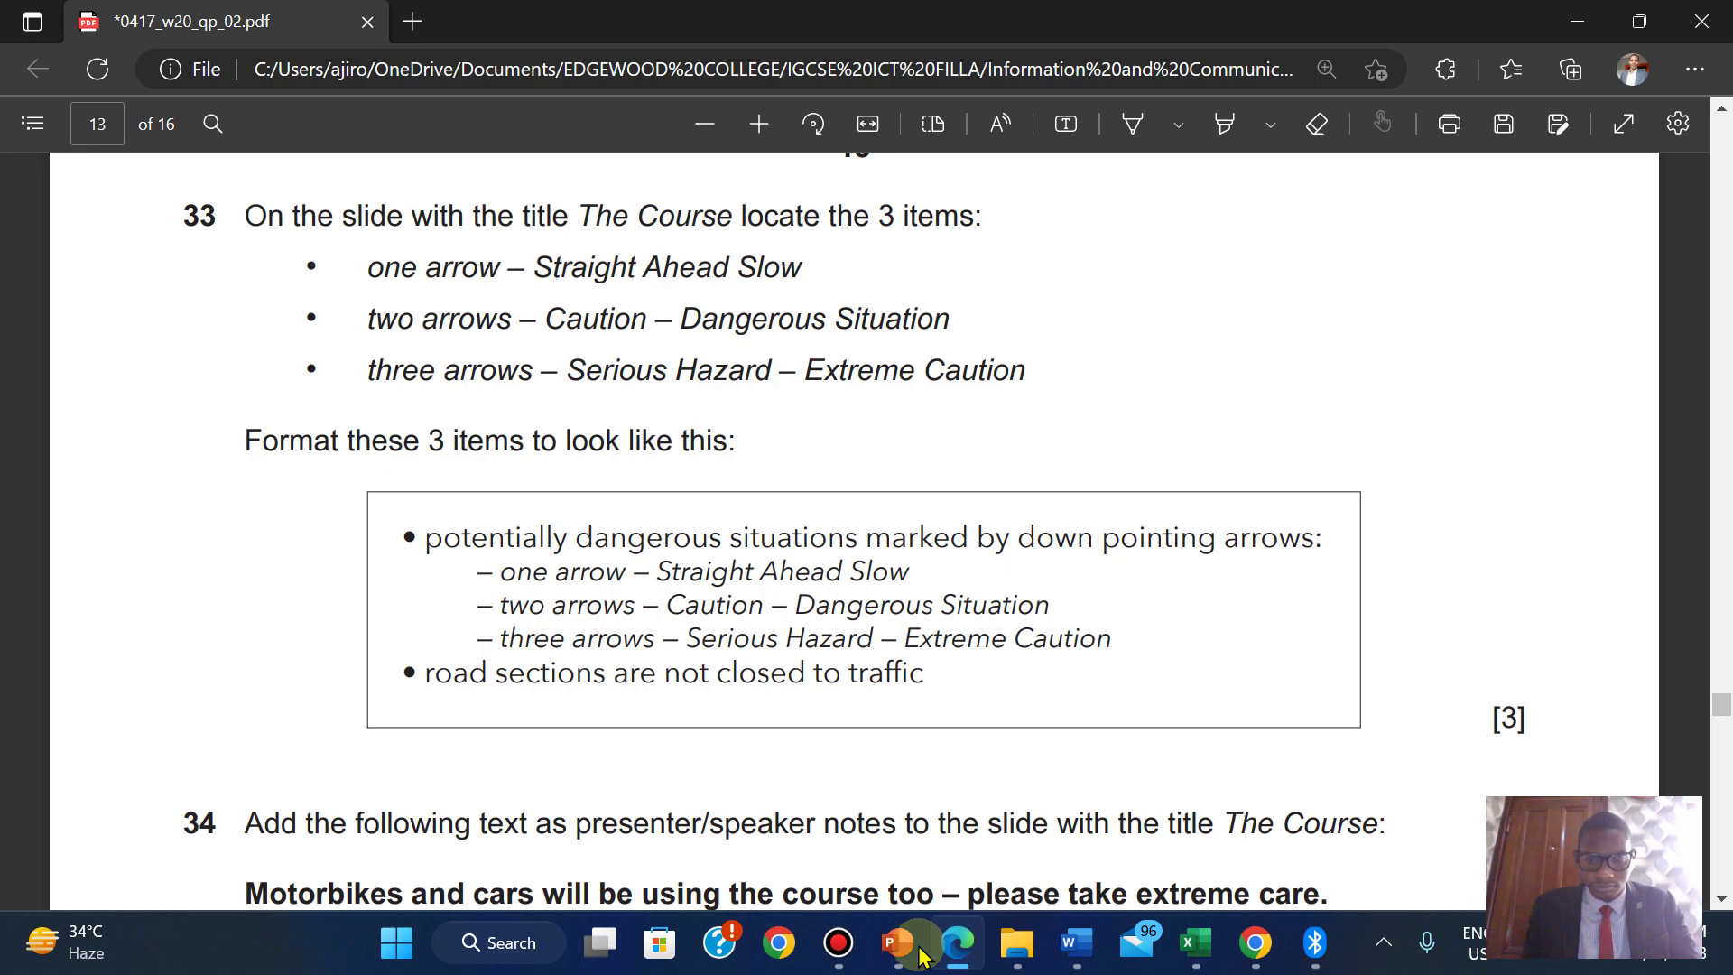
mouse_move(896, 942)
left_click(1083, 726)
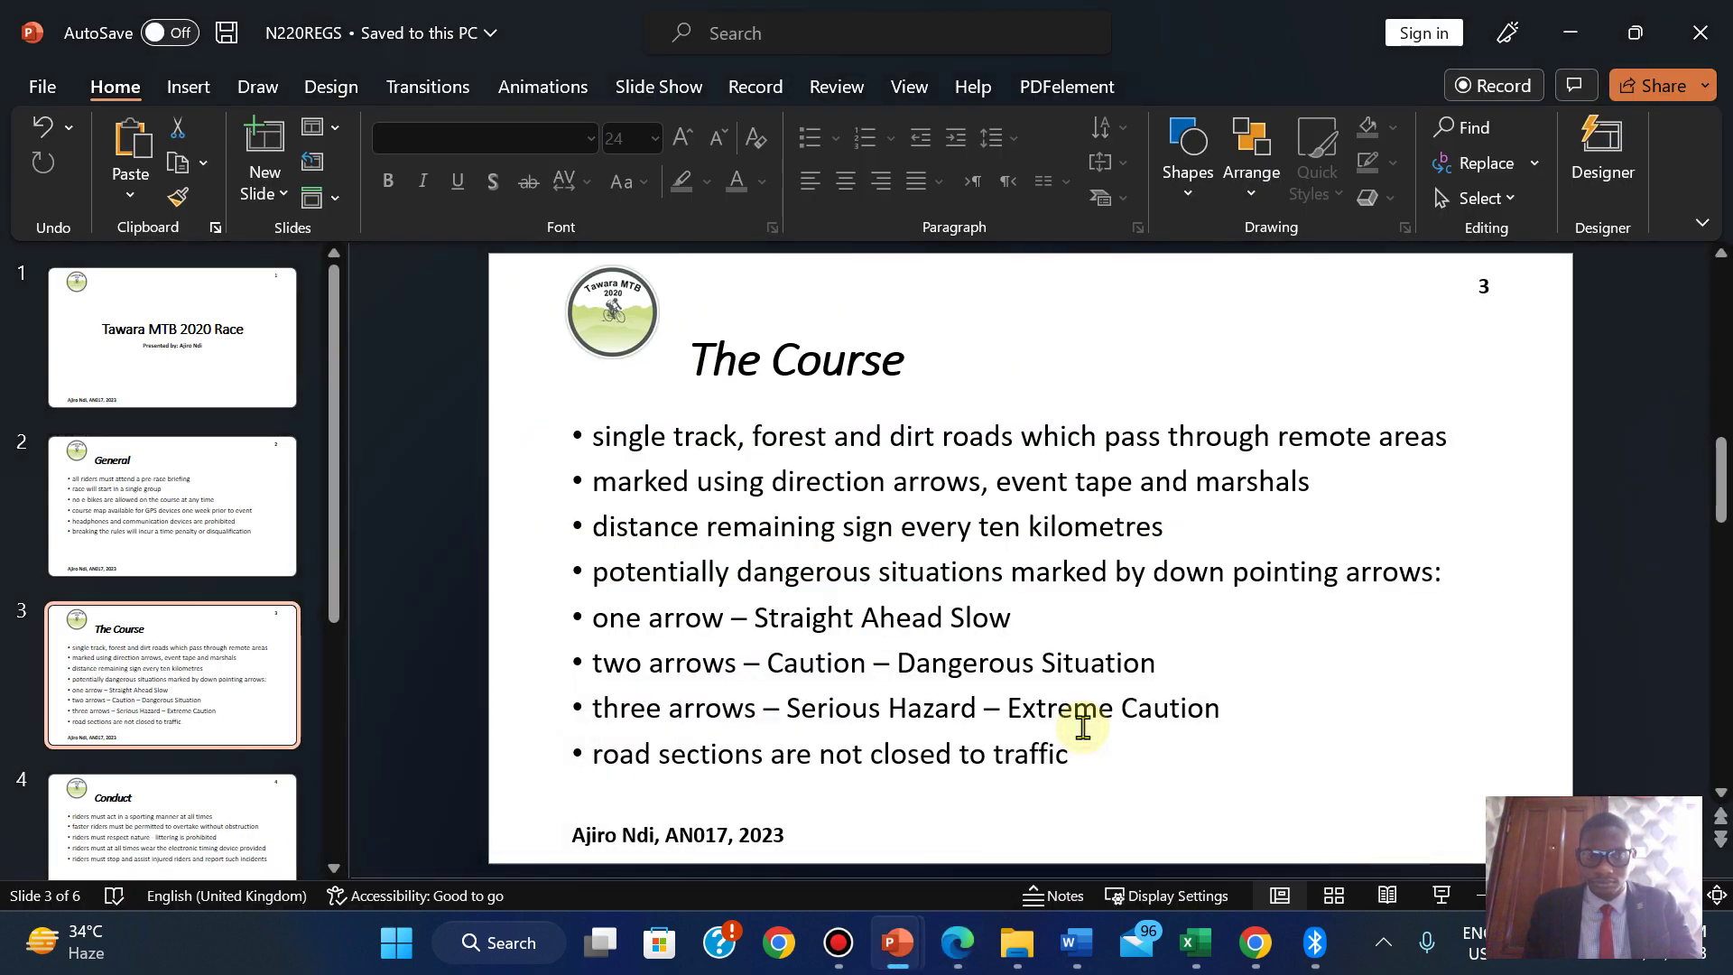
left_click(955, 948)
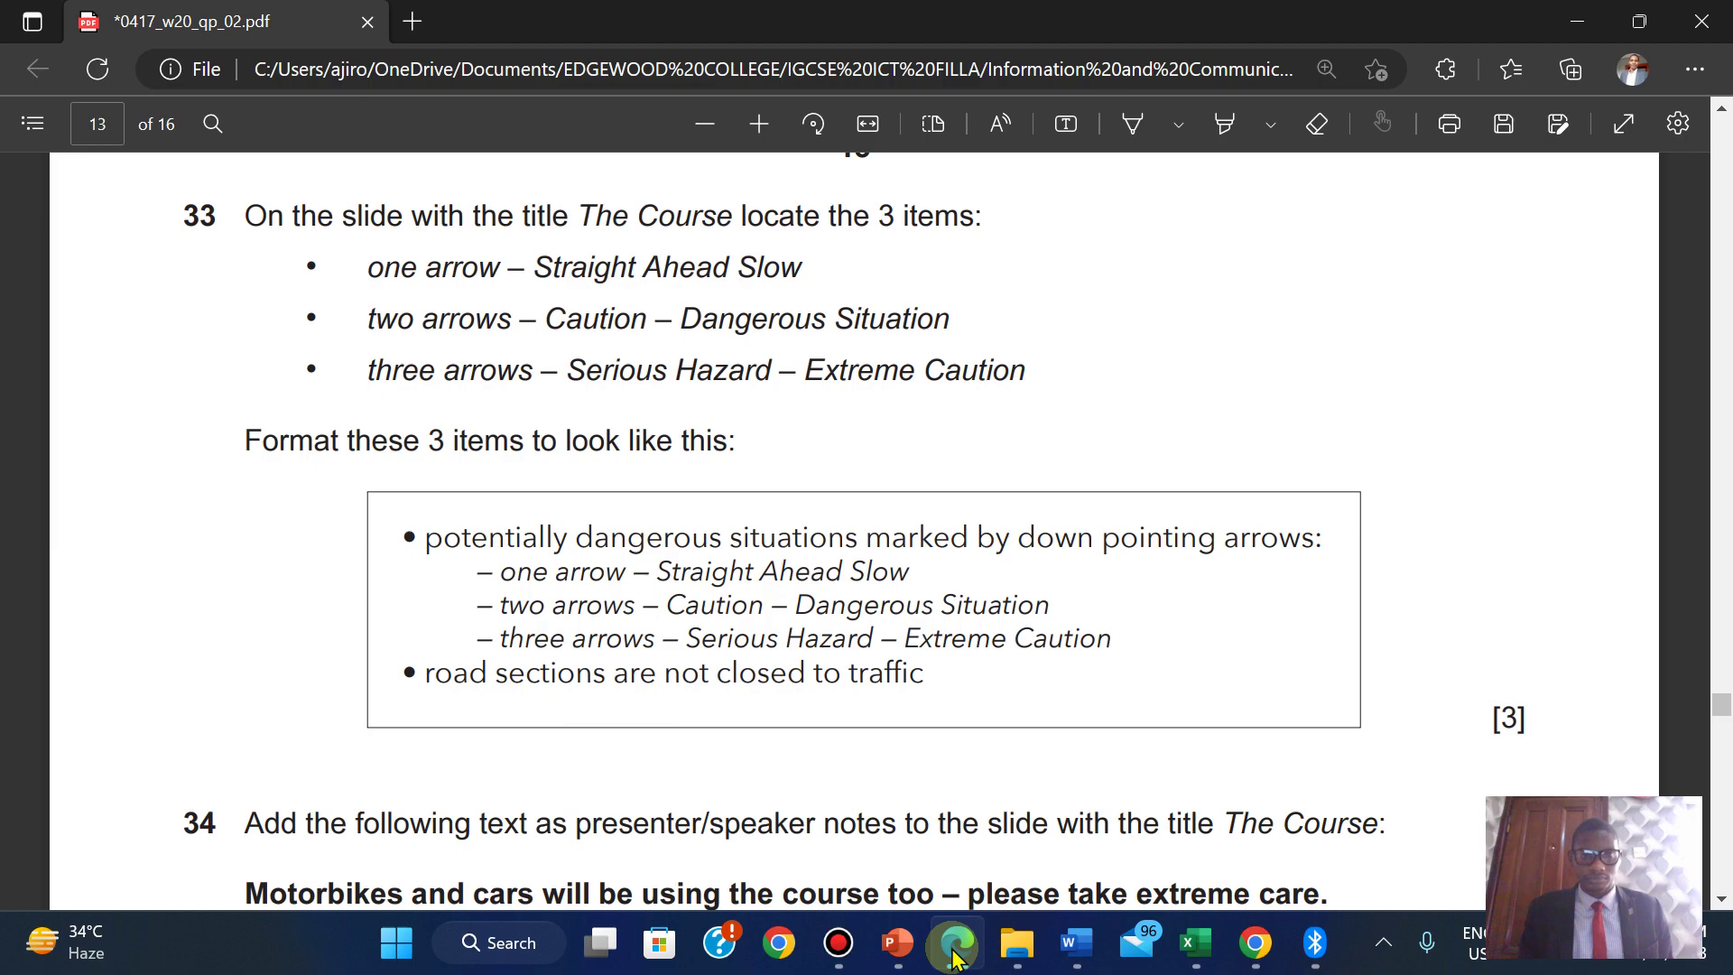
left_click(955, 958)
left_click(956, 959)
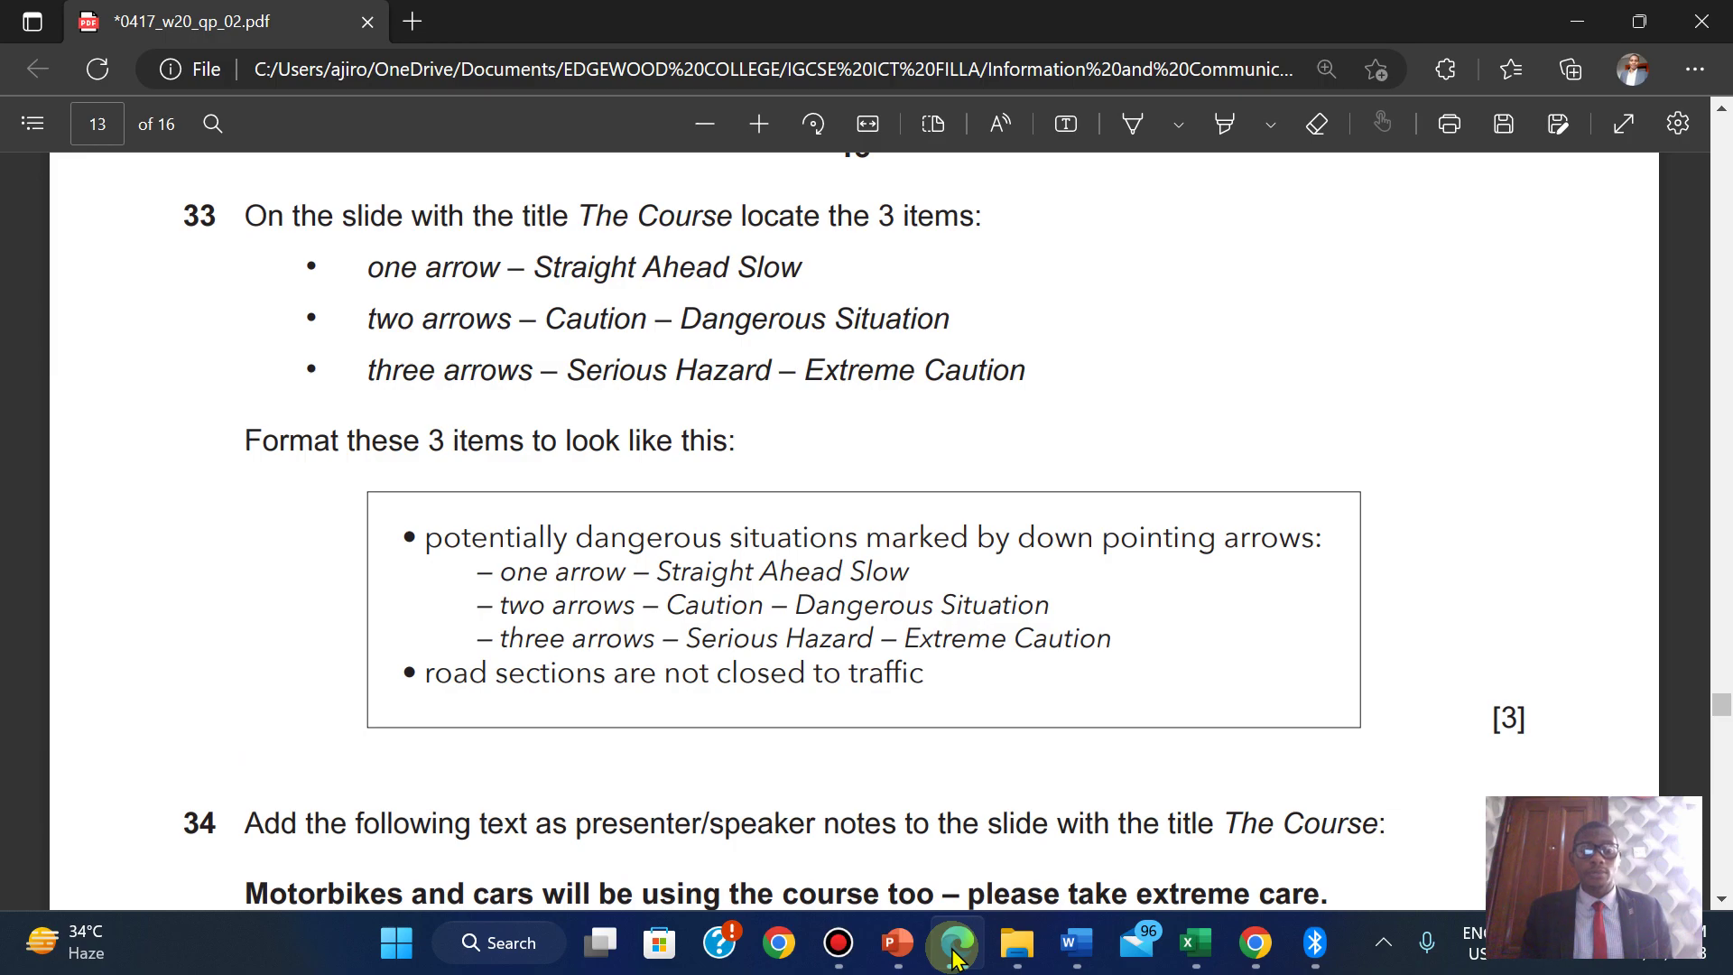
left_click(955, 959)
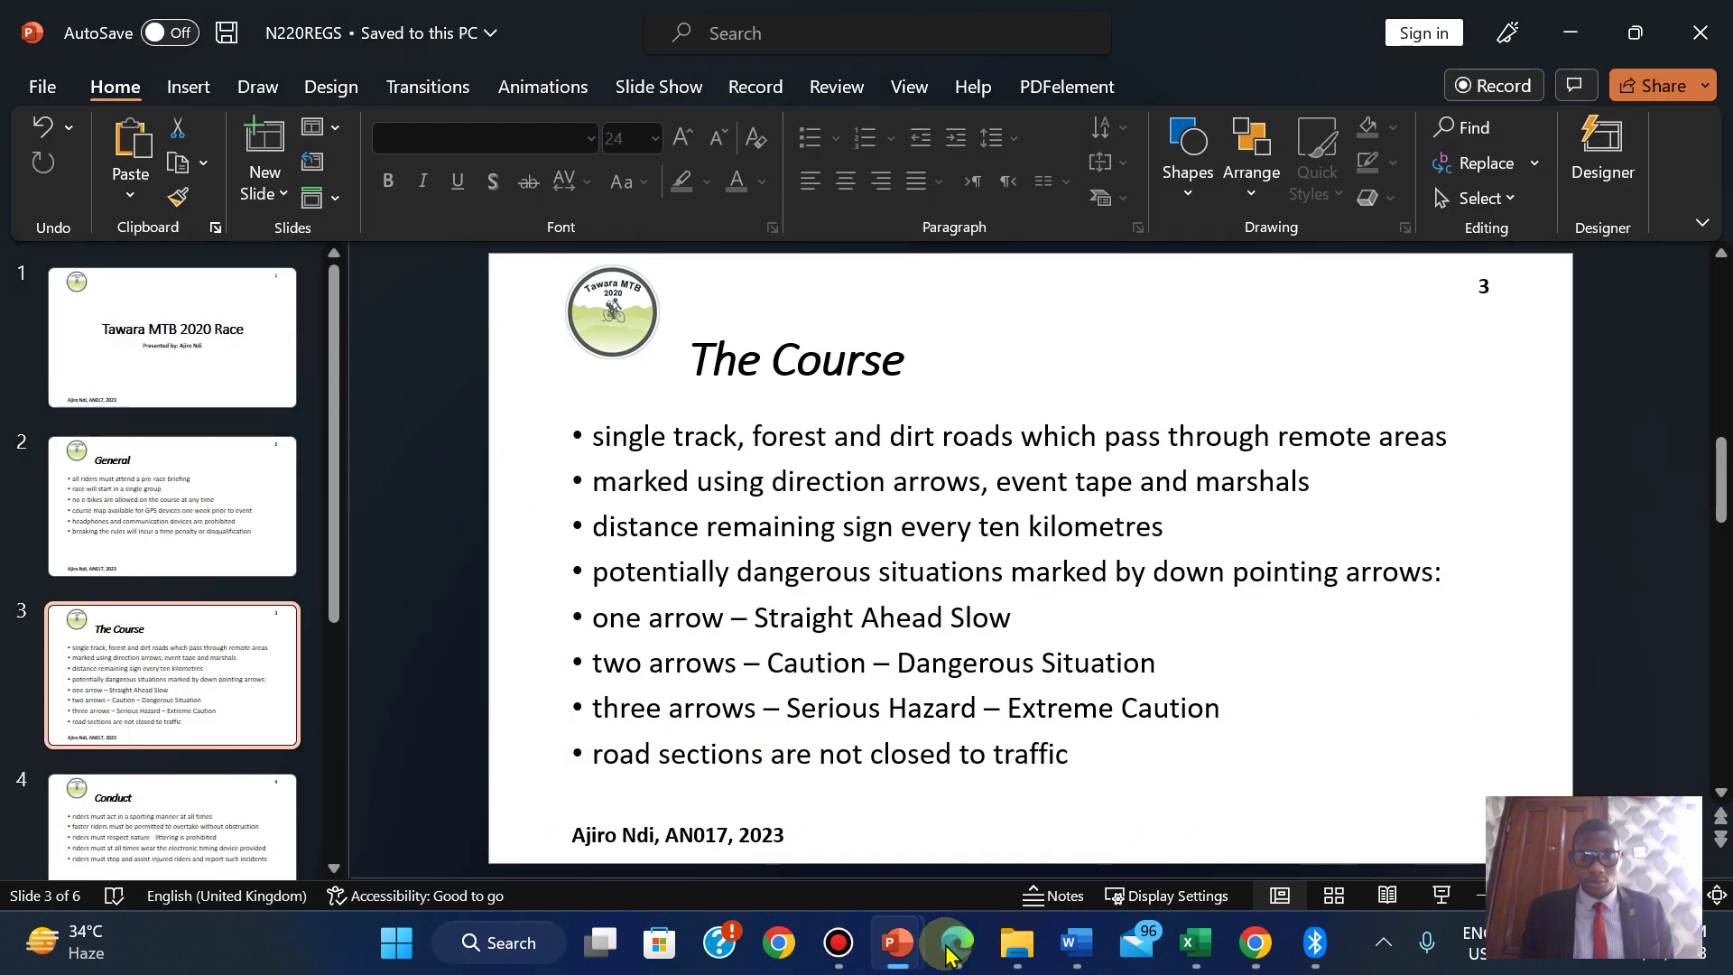
left_click(955, 959)
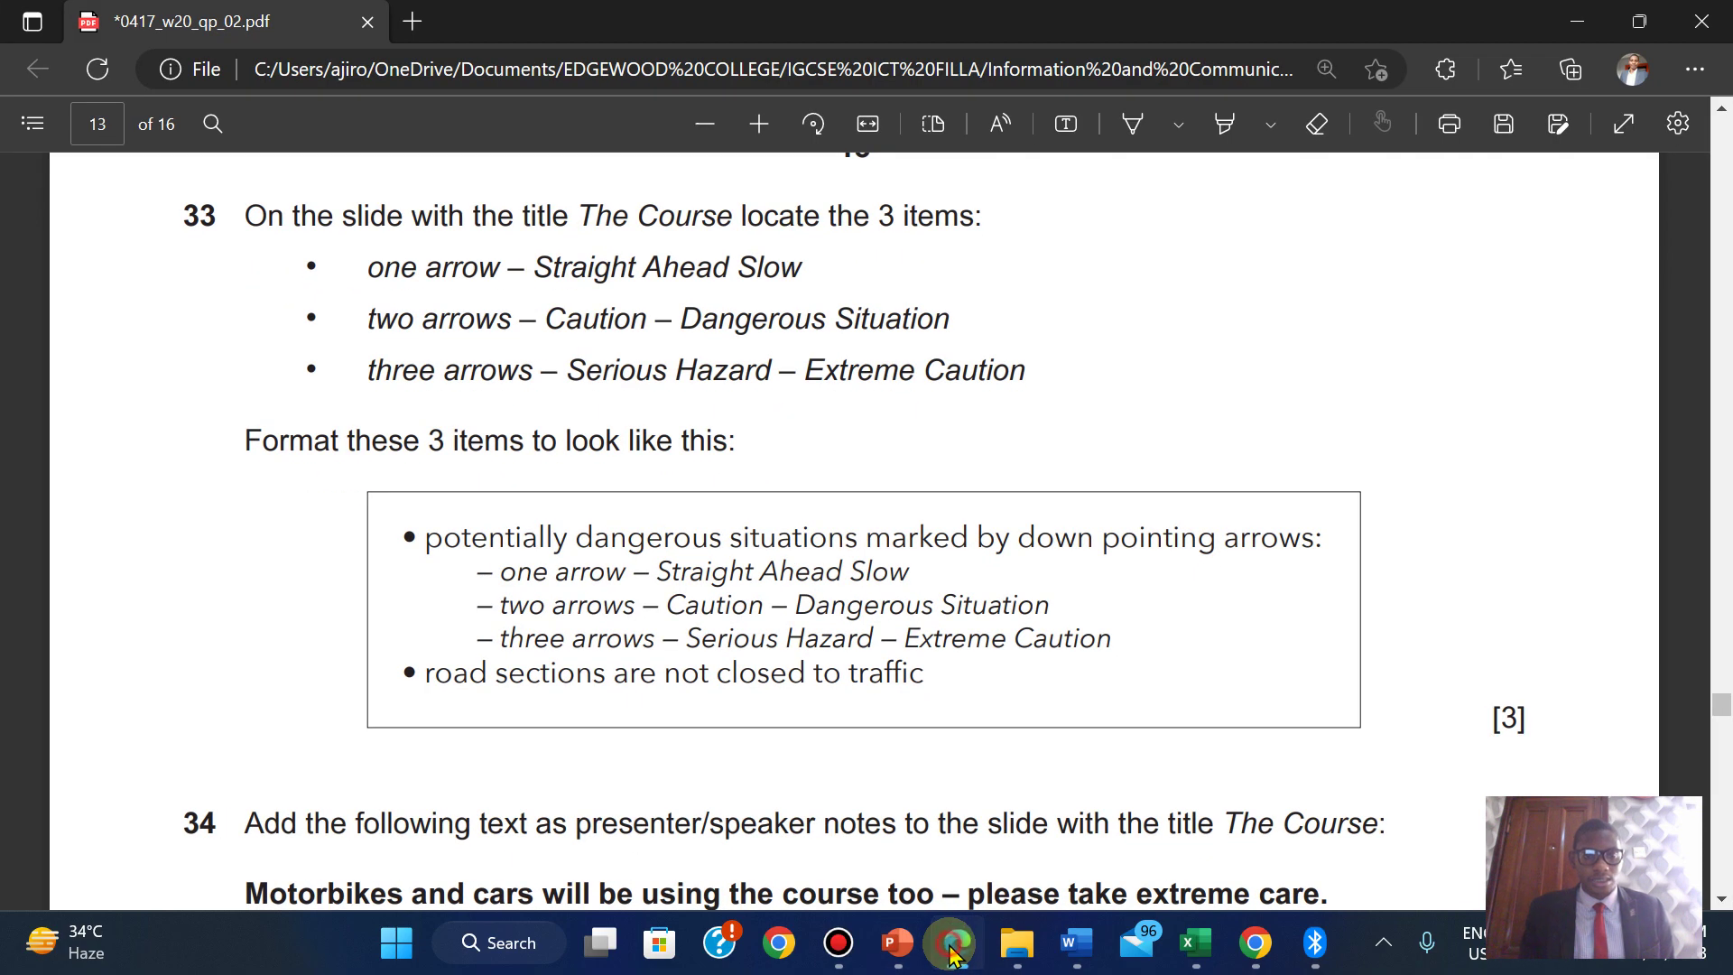
left_click(953, 952)
Demote the two arrows, three arrows and one arrow items on slide 3 one level.
left_click(600, 665)
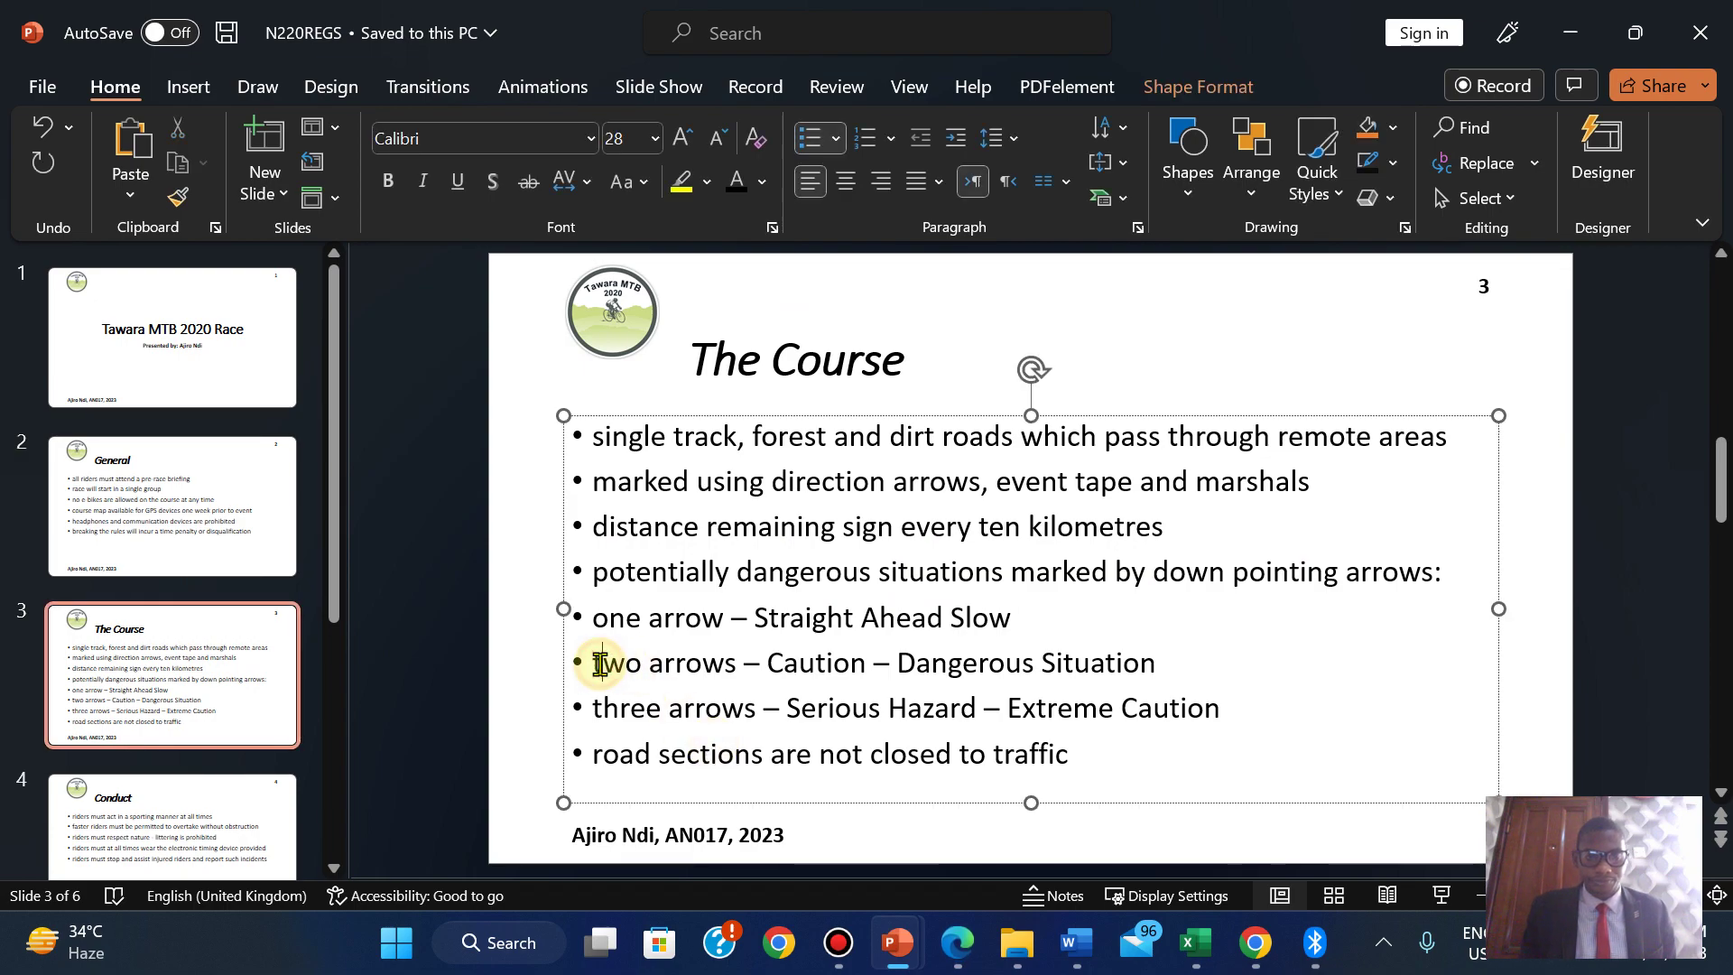
key("Tab")
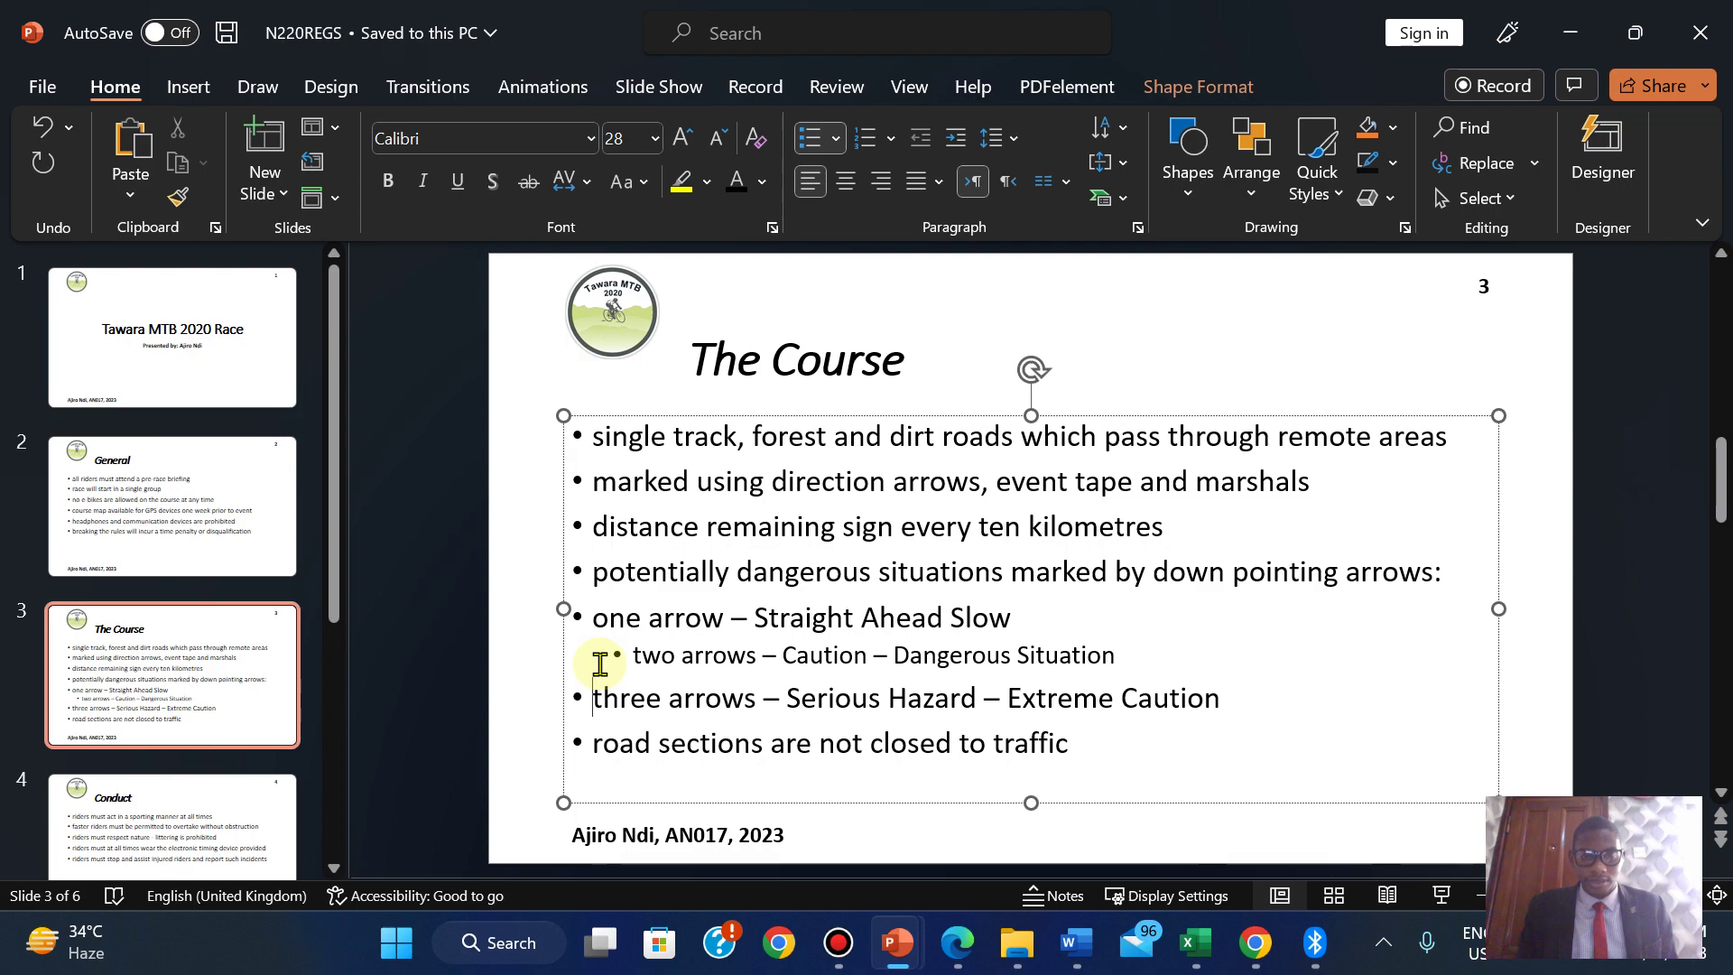
key("Tab")
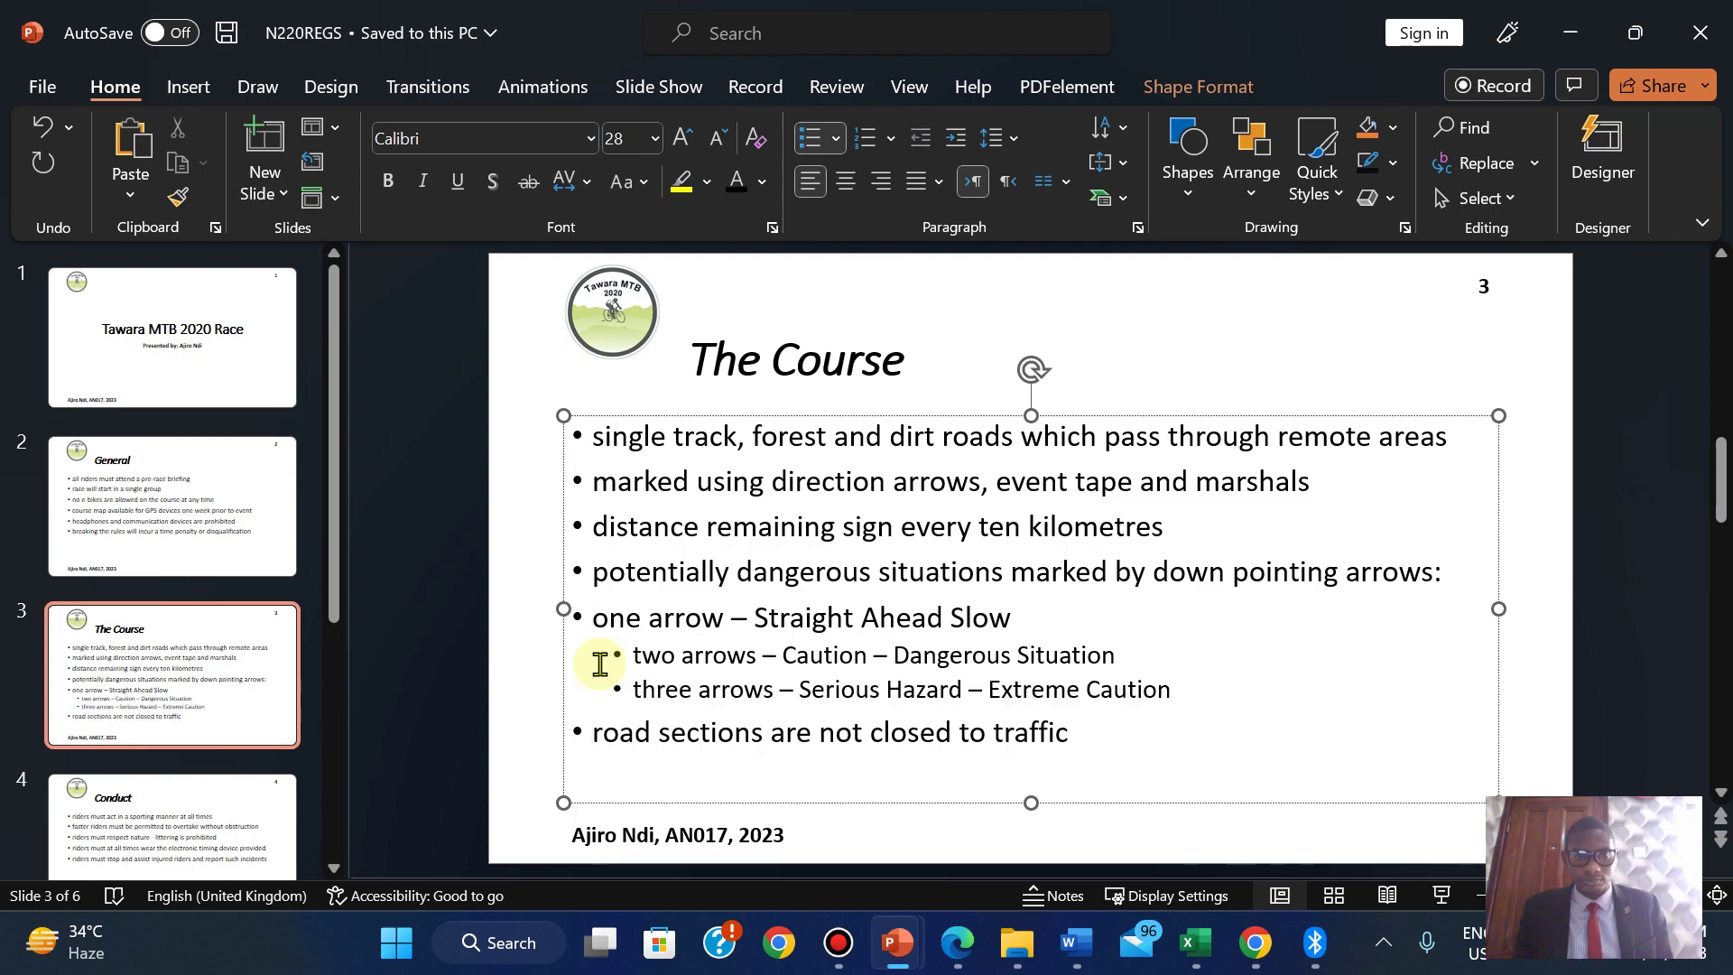
key("Tab")
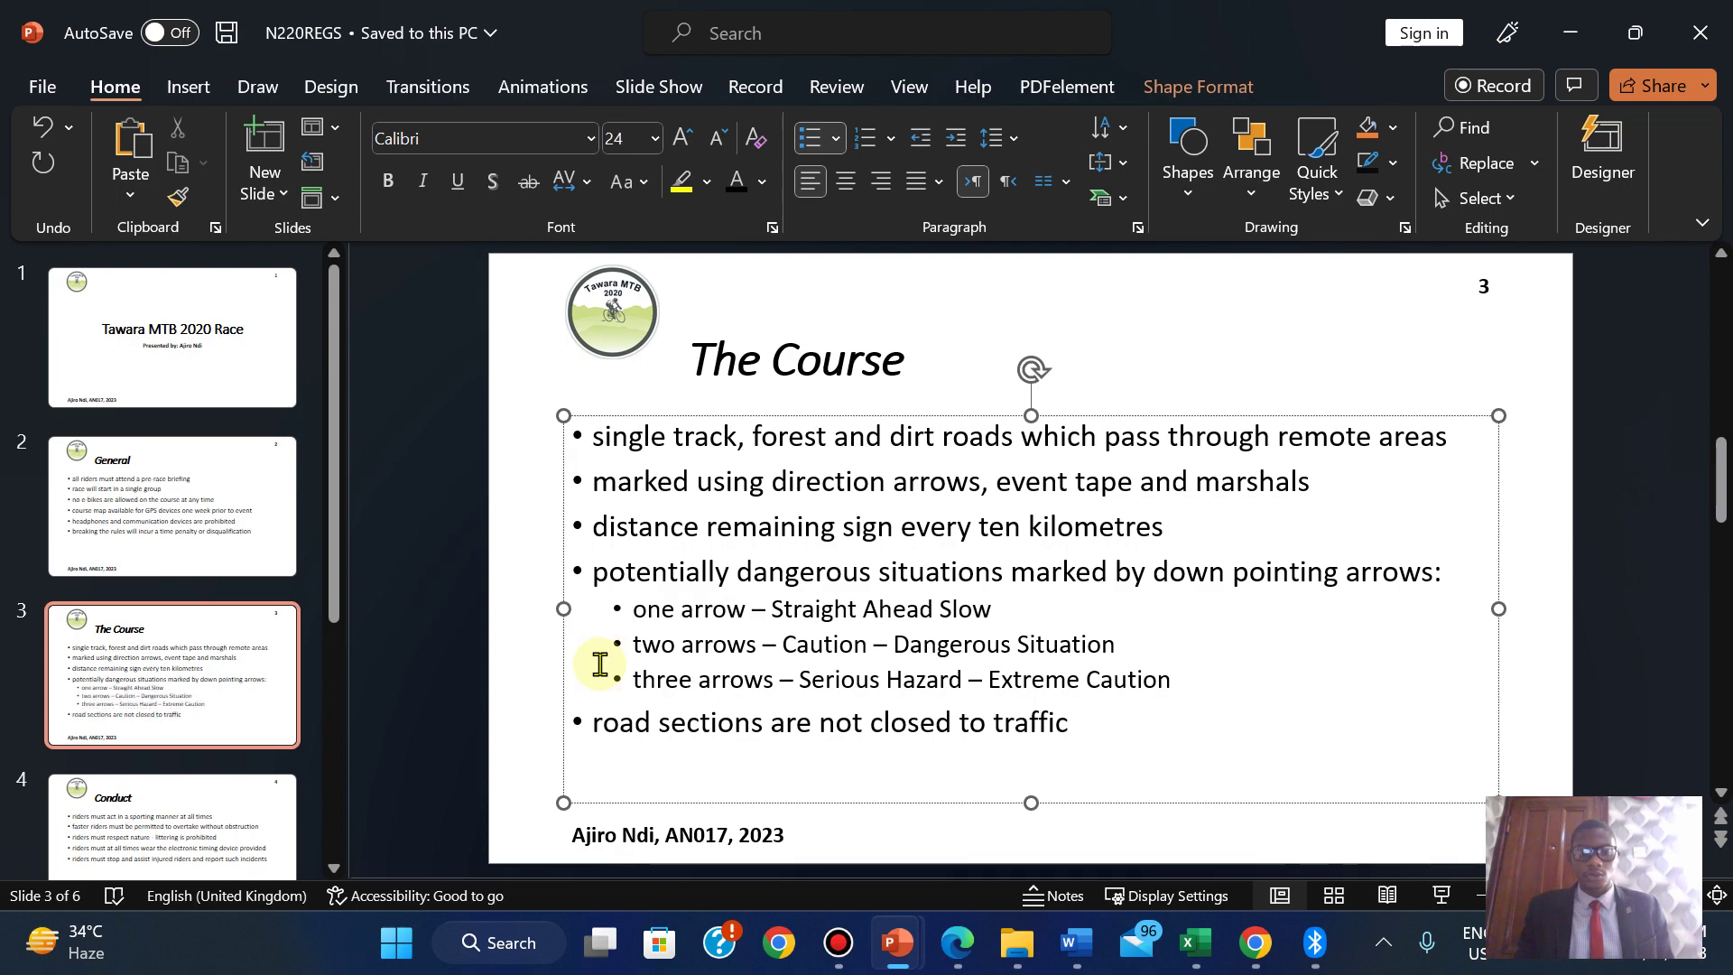
left_click(958, 946)
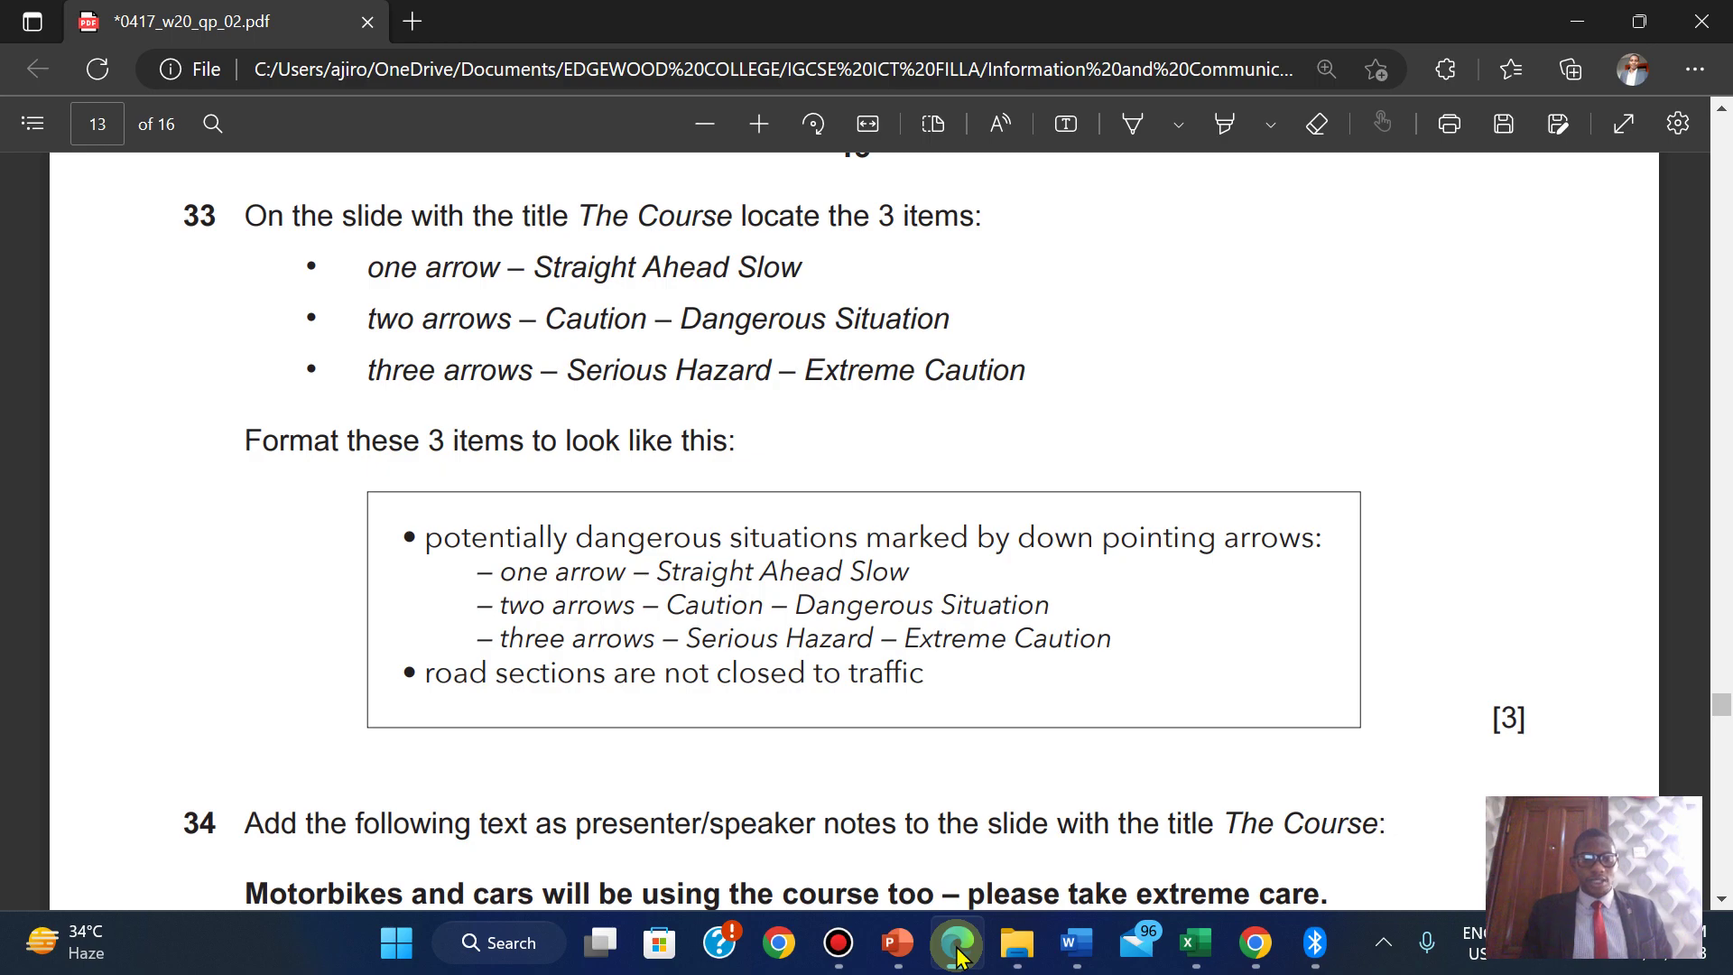
left_click(896, 943)
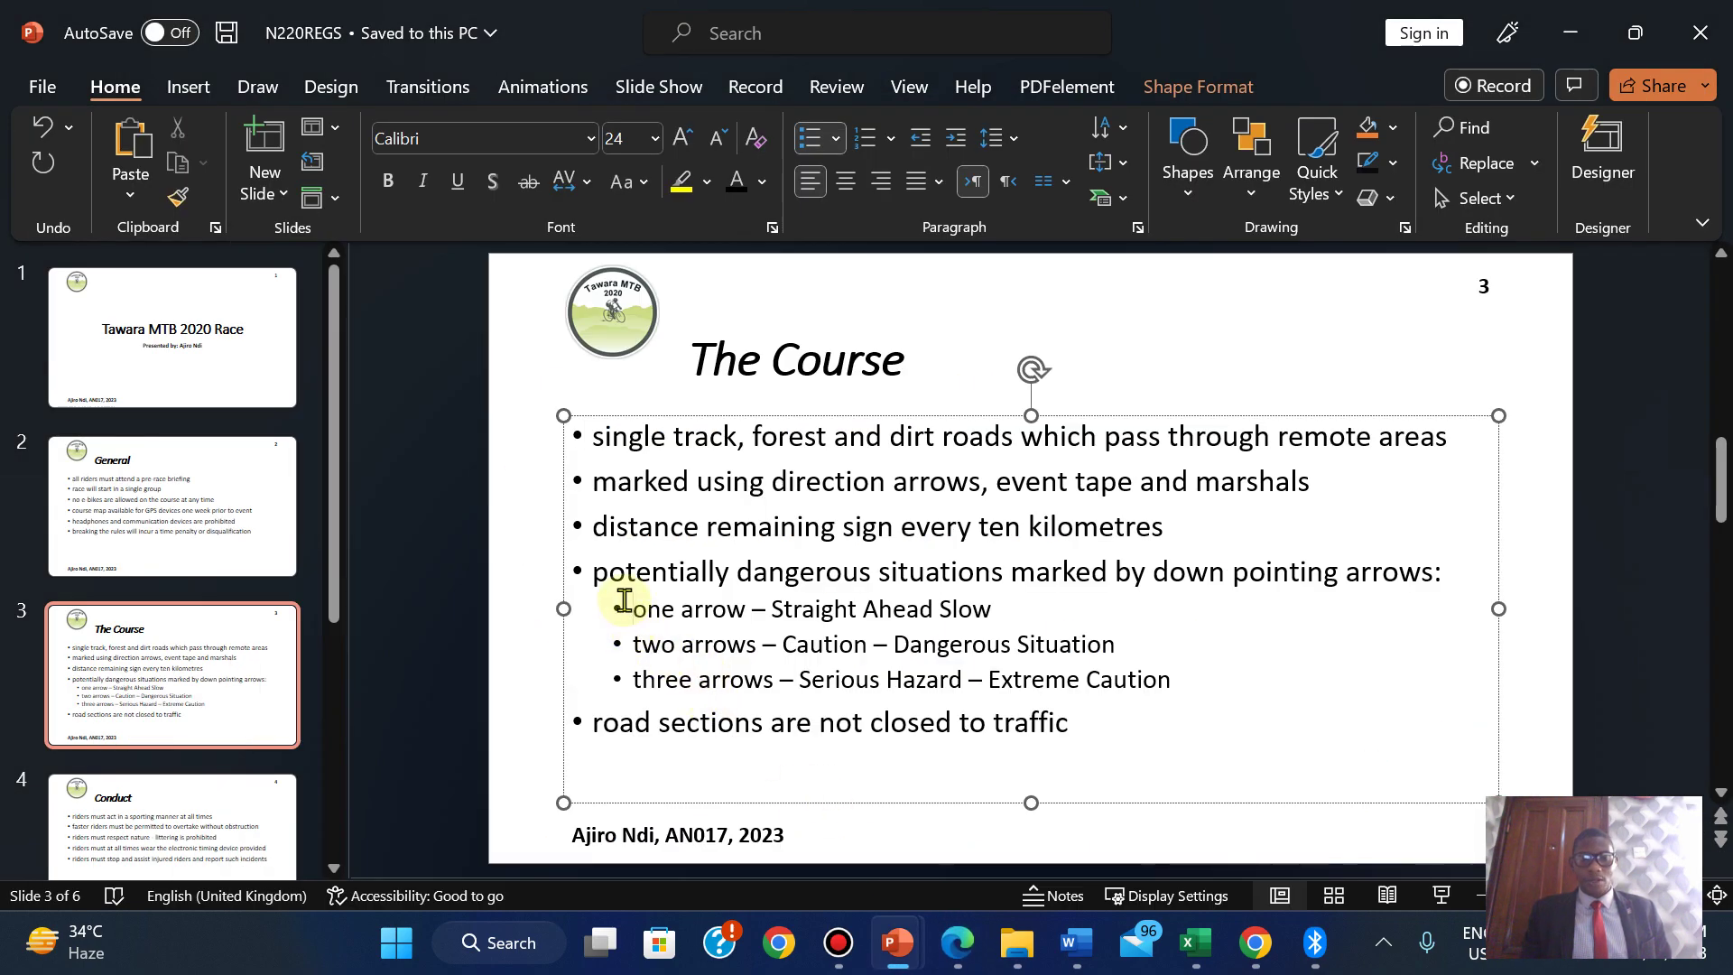
Give the one arrow item a custom dash symbol bullet via Bullets and Numbering.
left_click(837, 140)
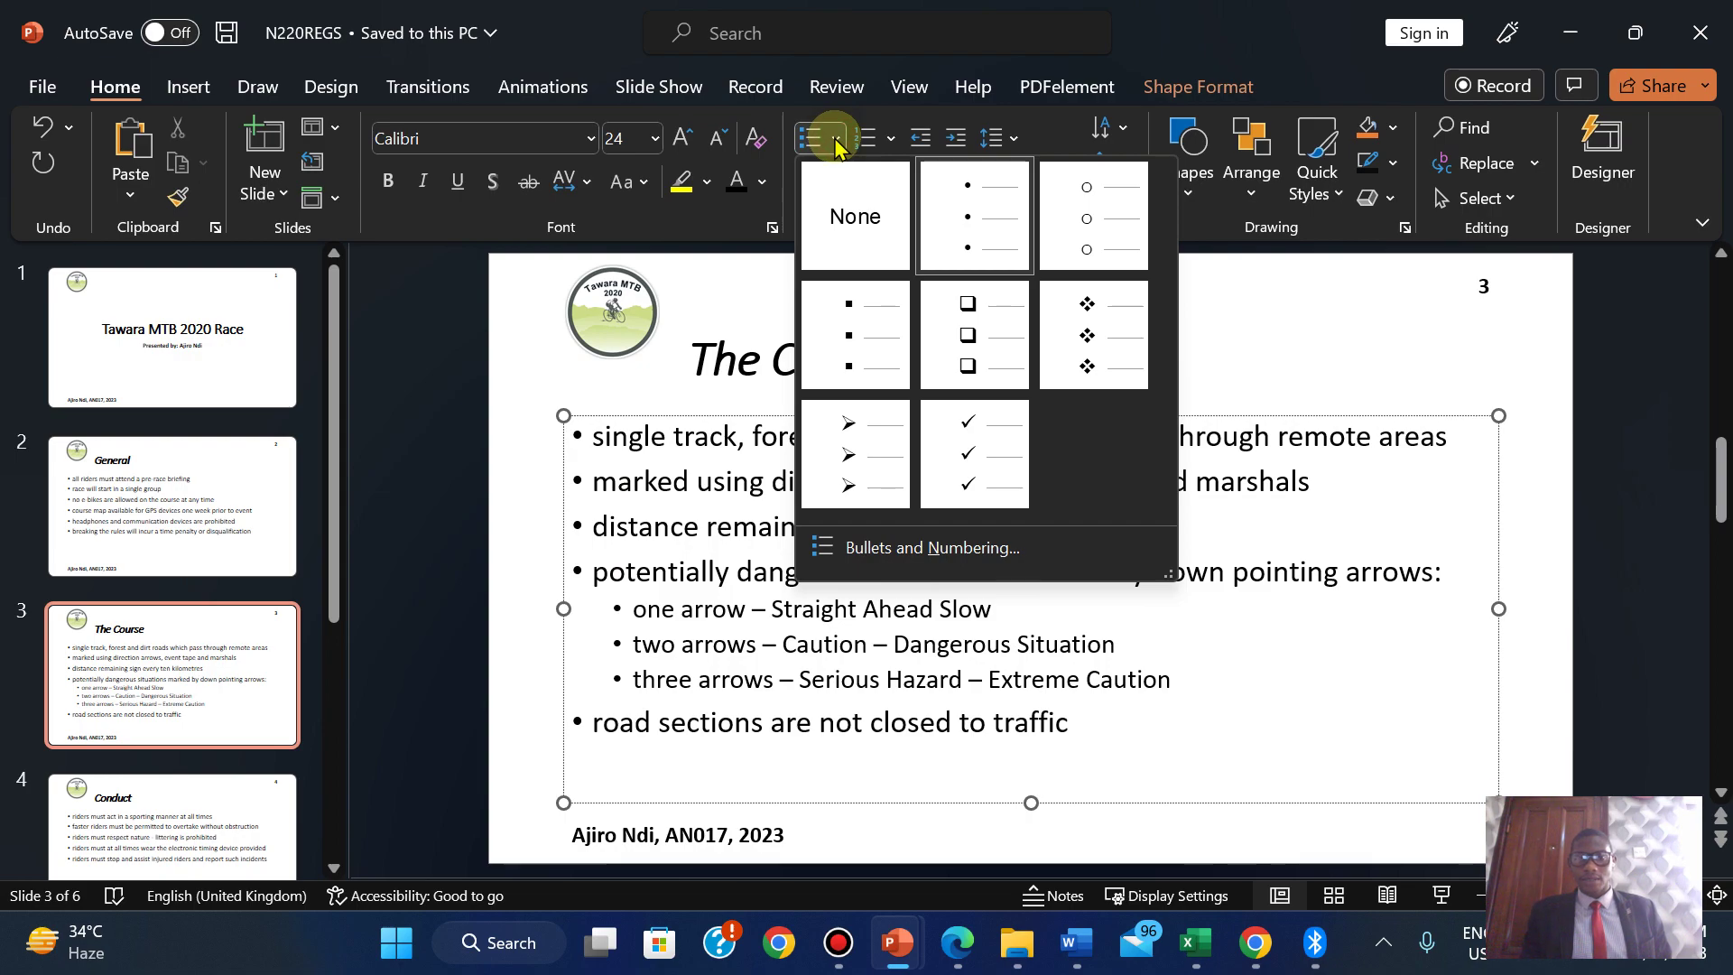
left_click(960, 552)
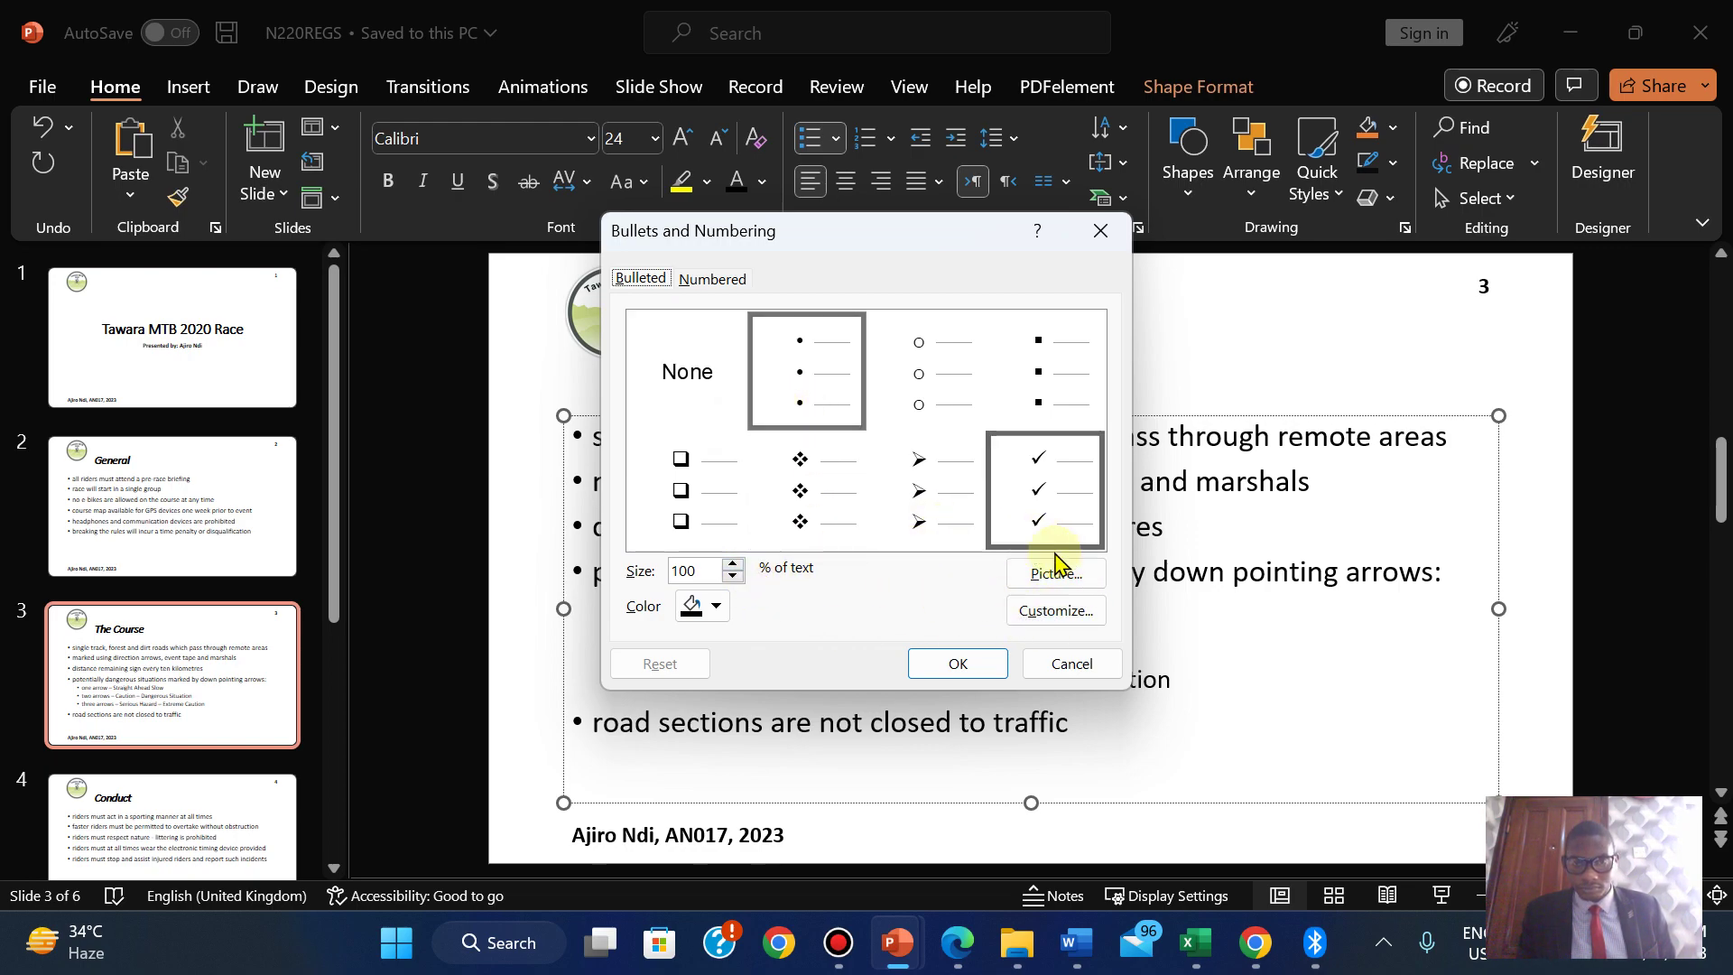
left_click(1055, 614)
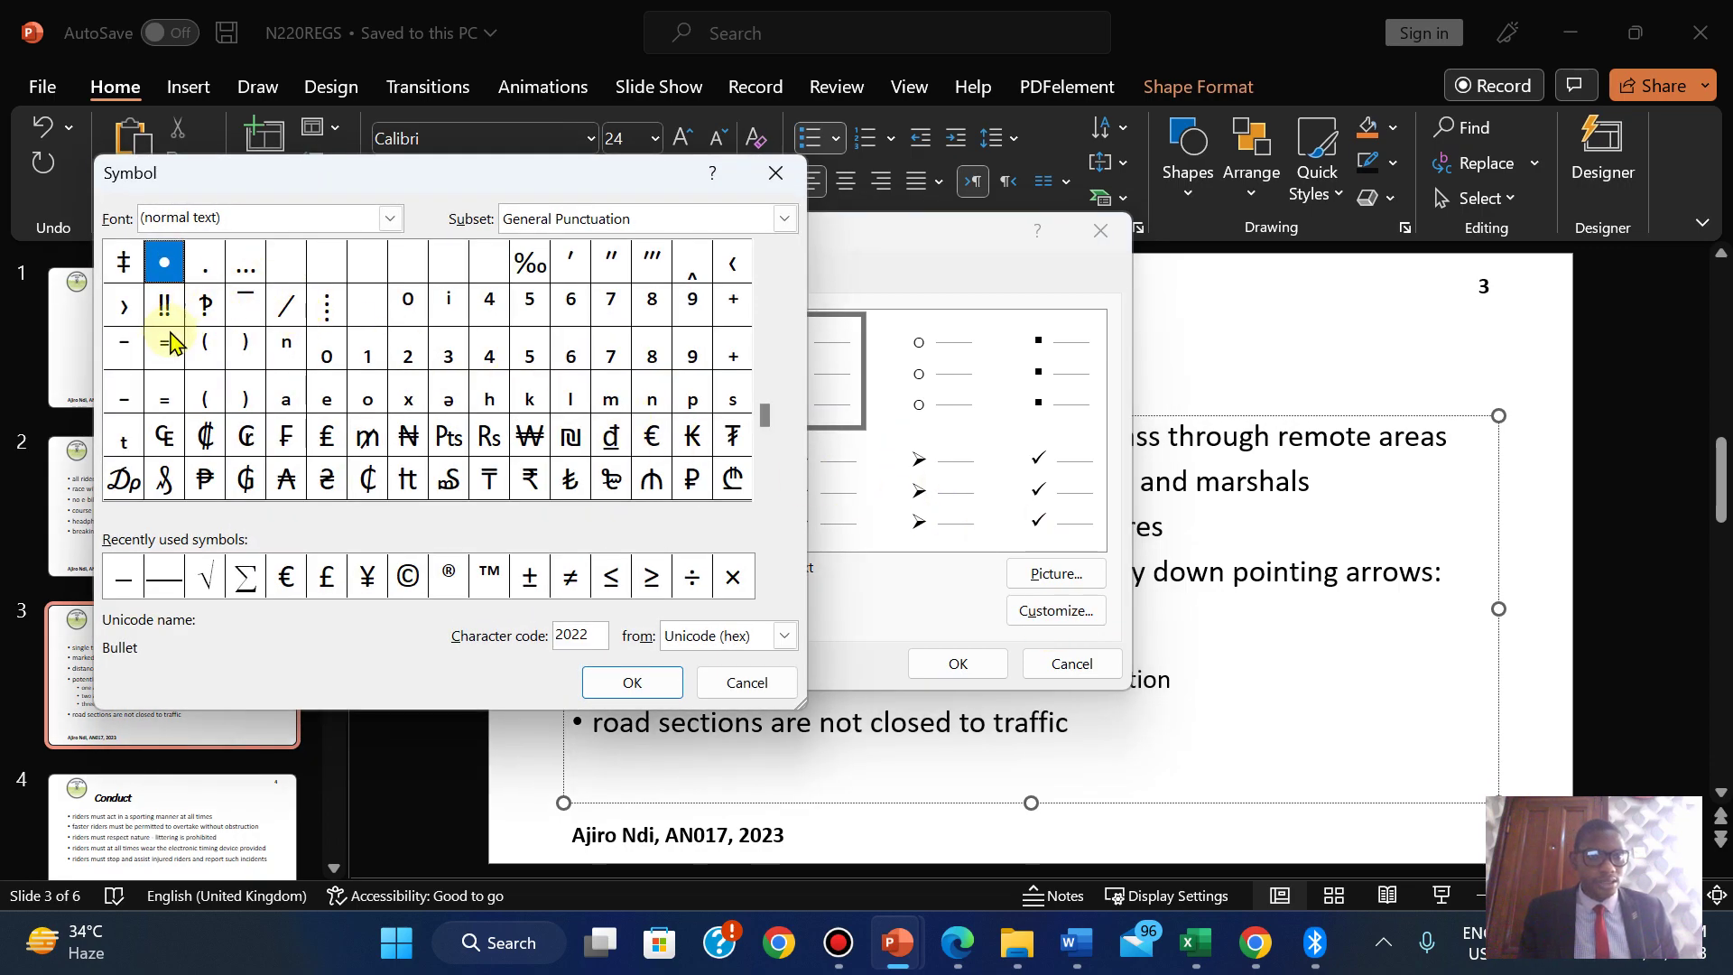
left_click(123, 347)
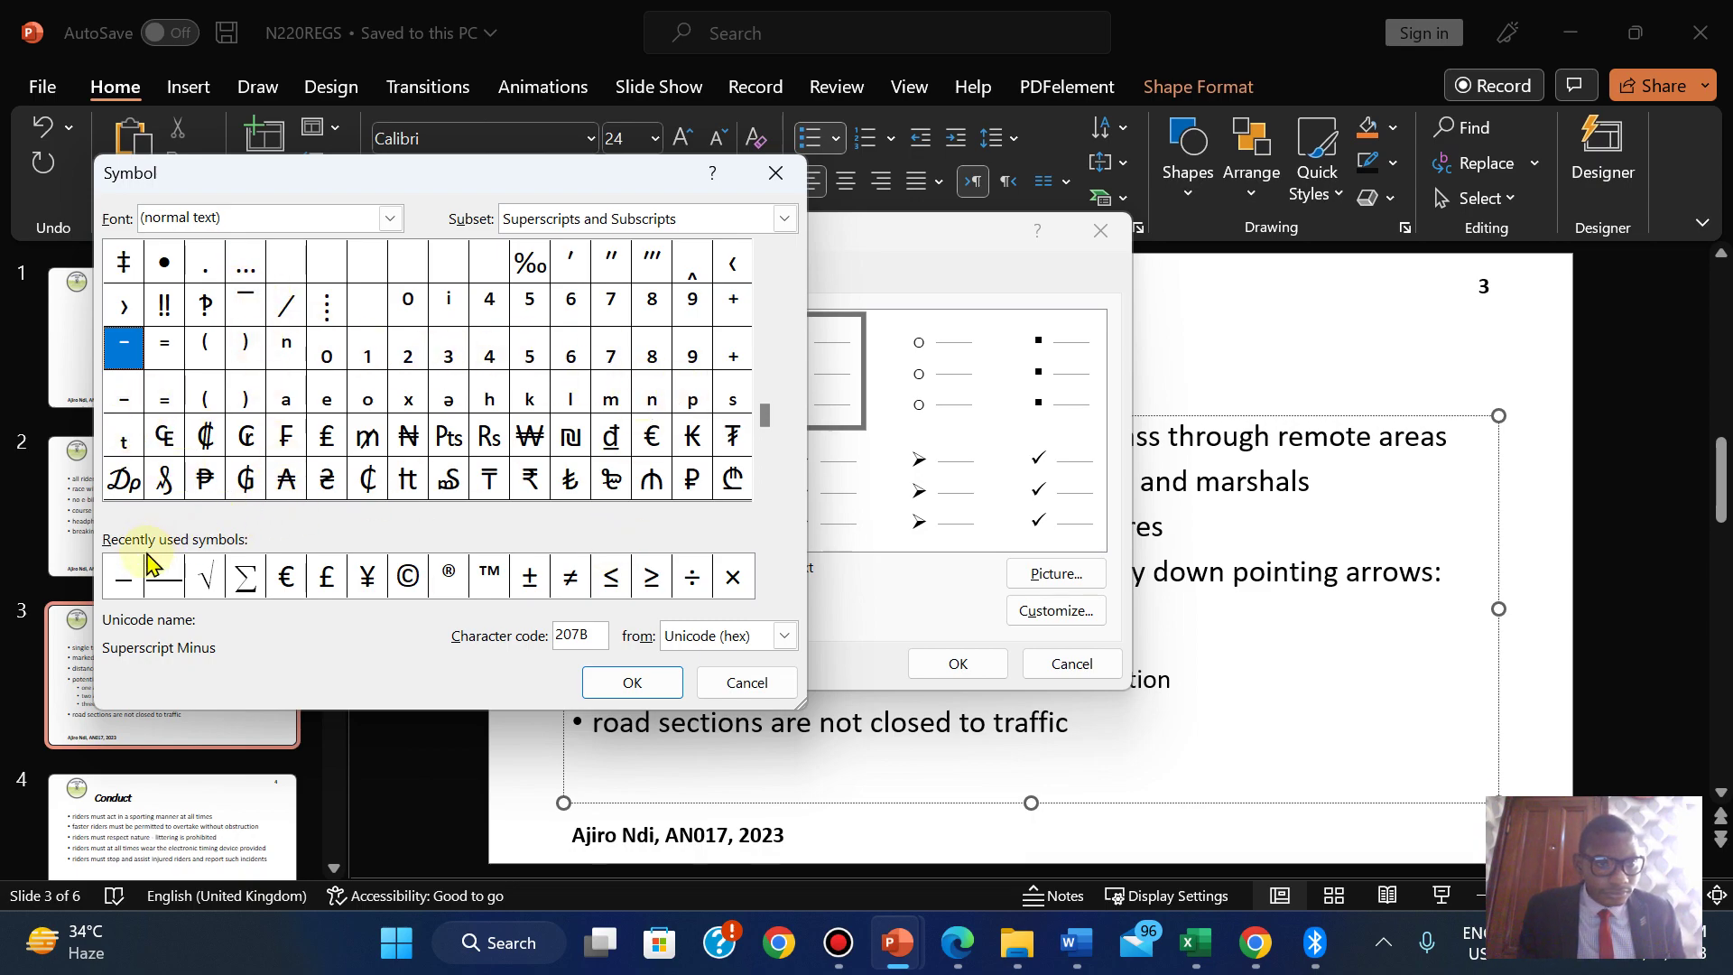
left_click(124, 577)
left_click(633, 682)
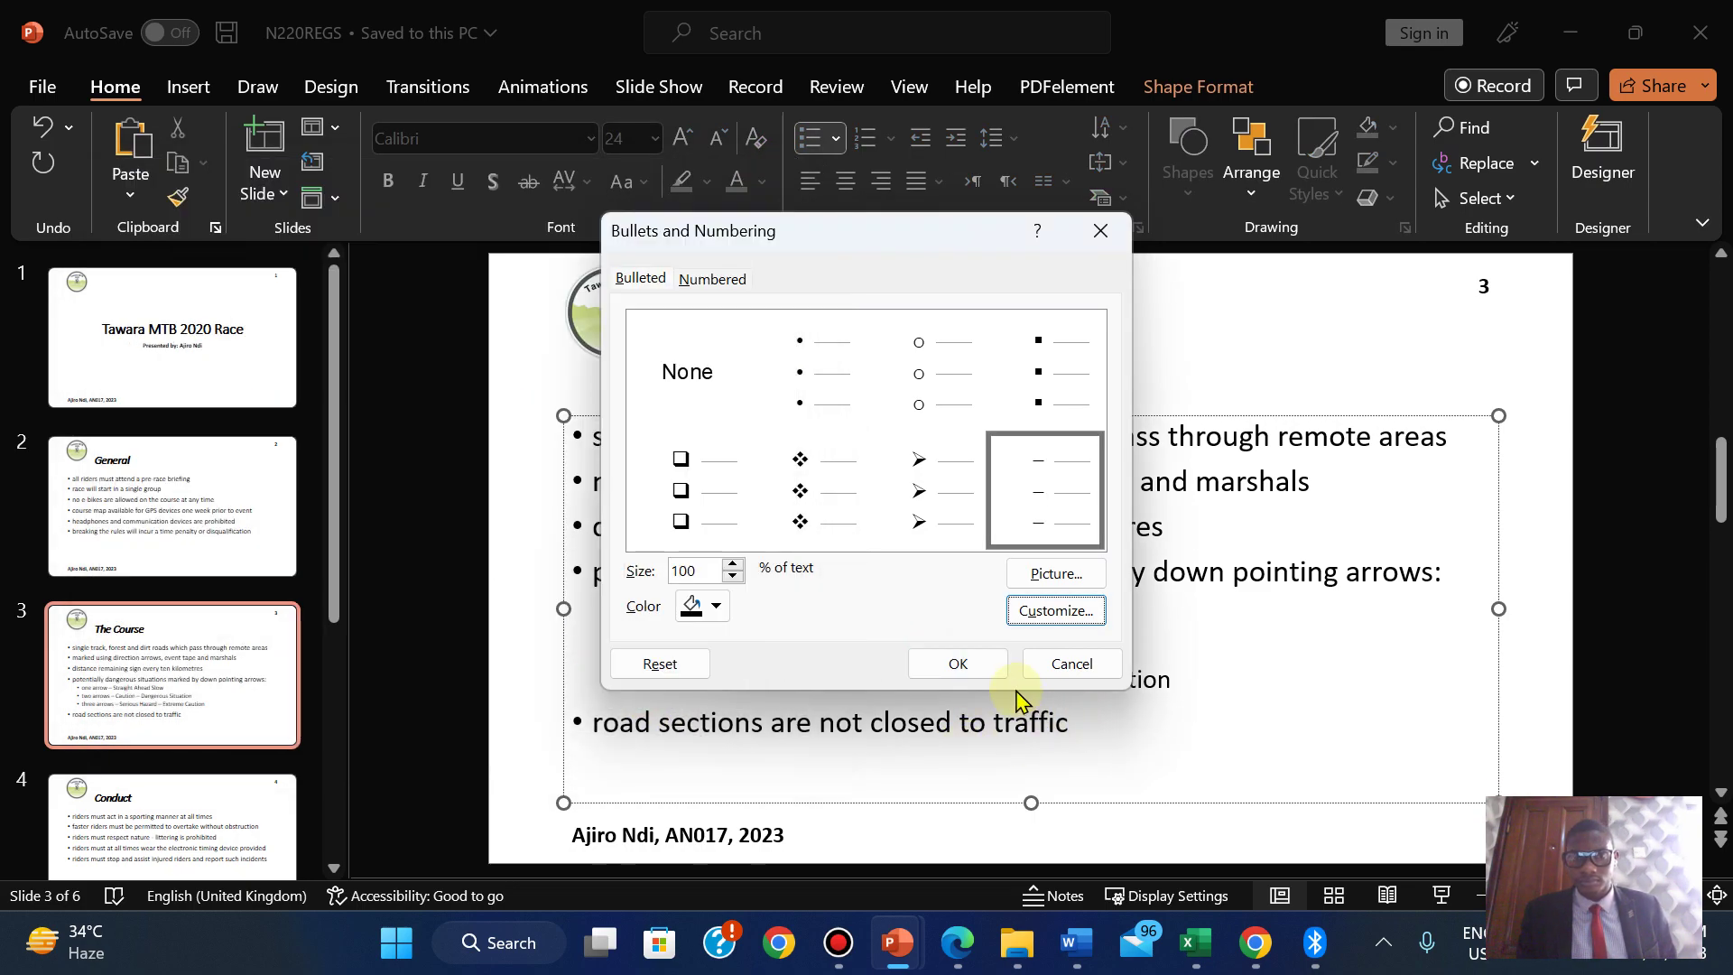
left_click(971, 665)
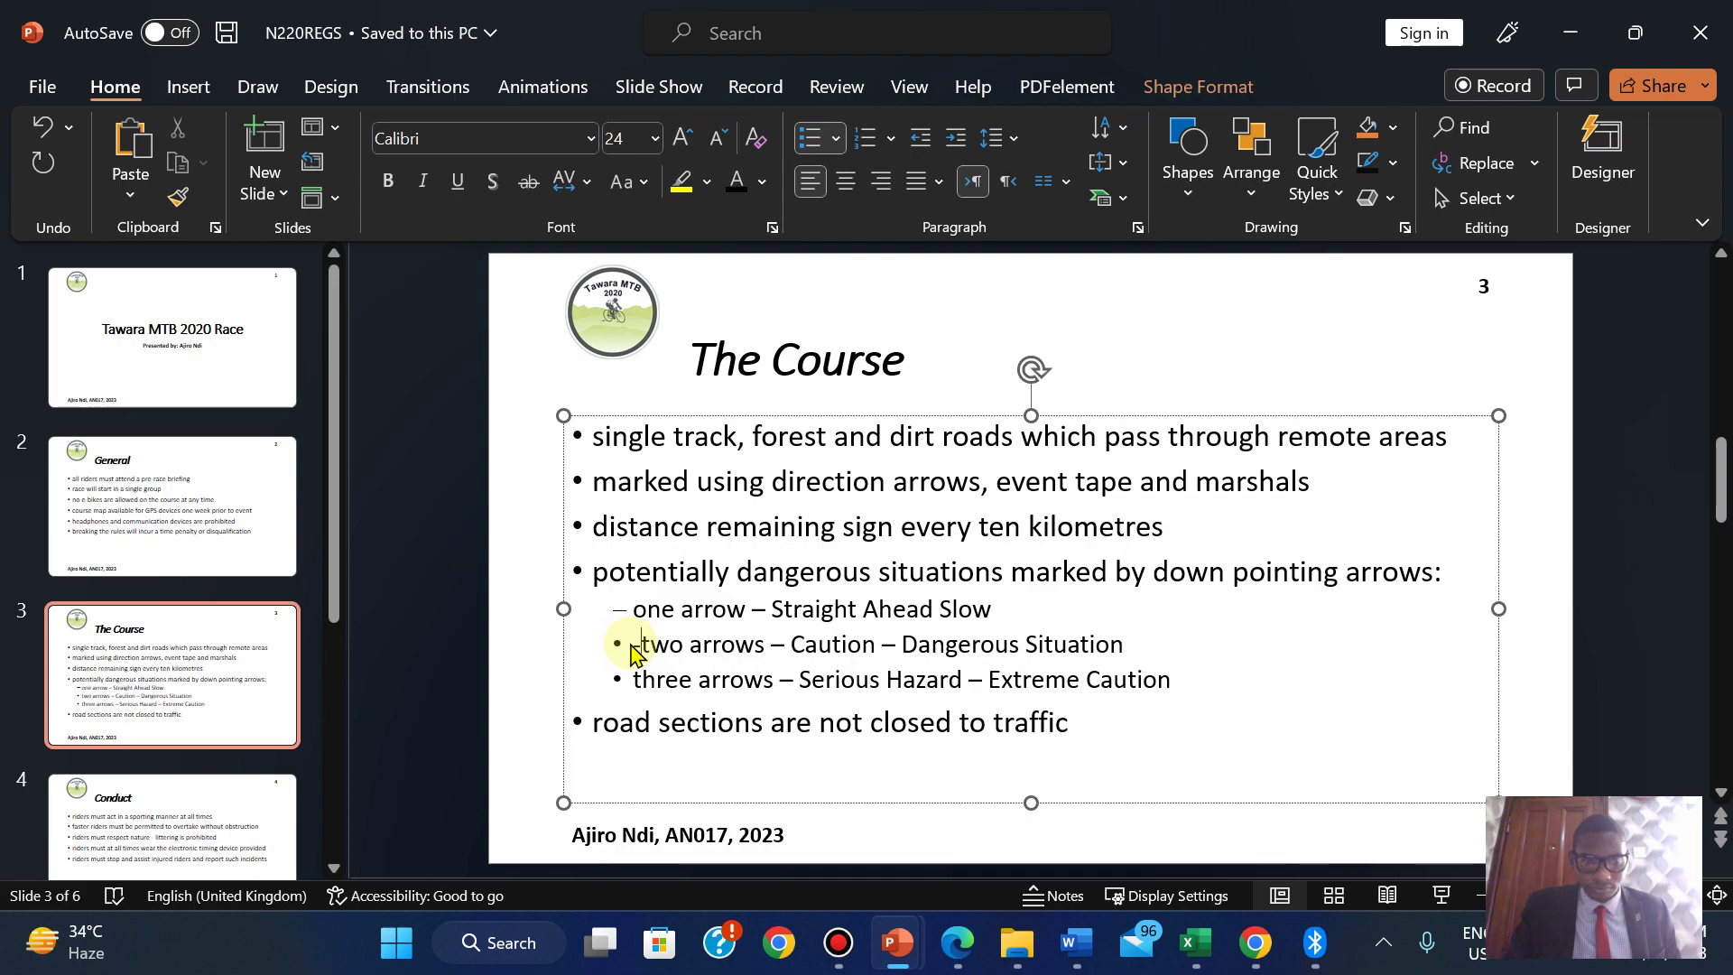
type("-")
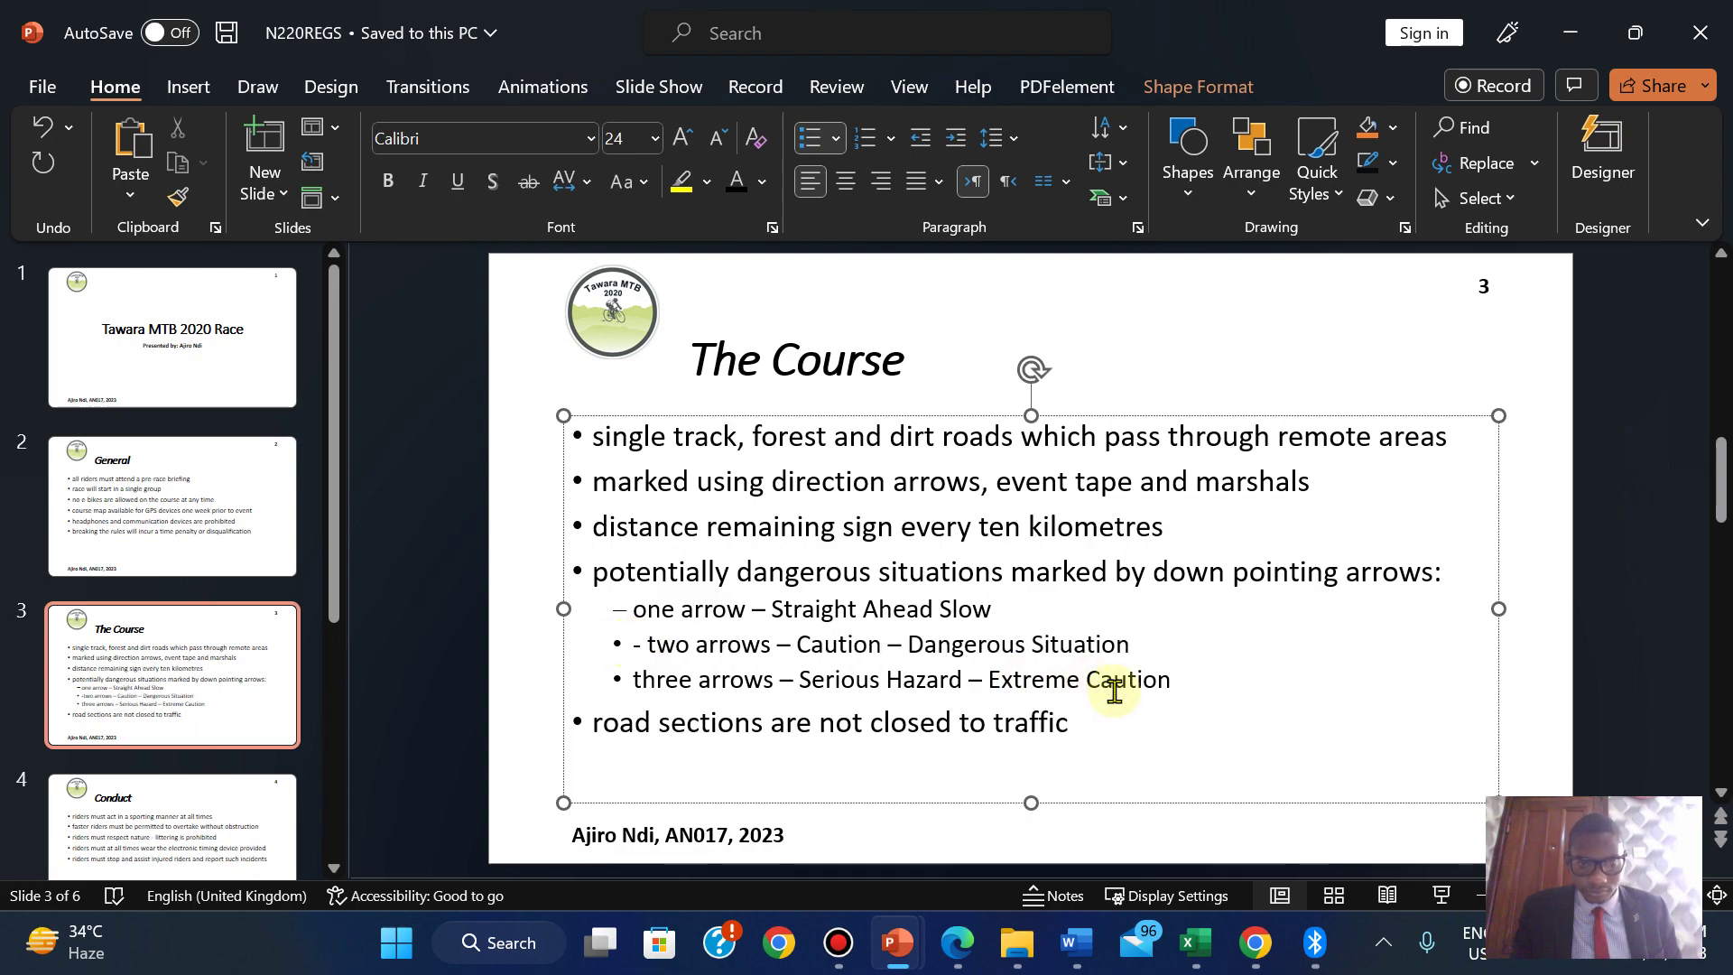
key("BackSpace")
key("BackSpace")
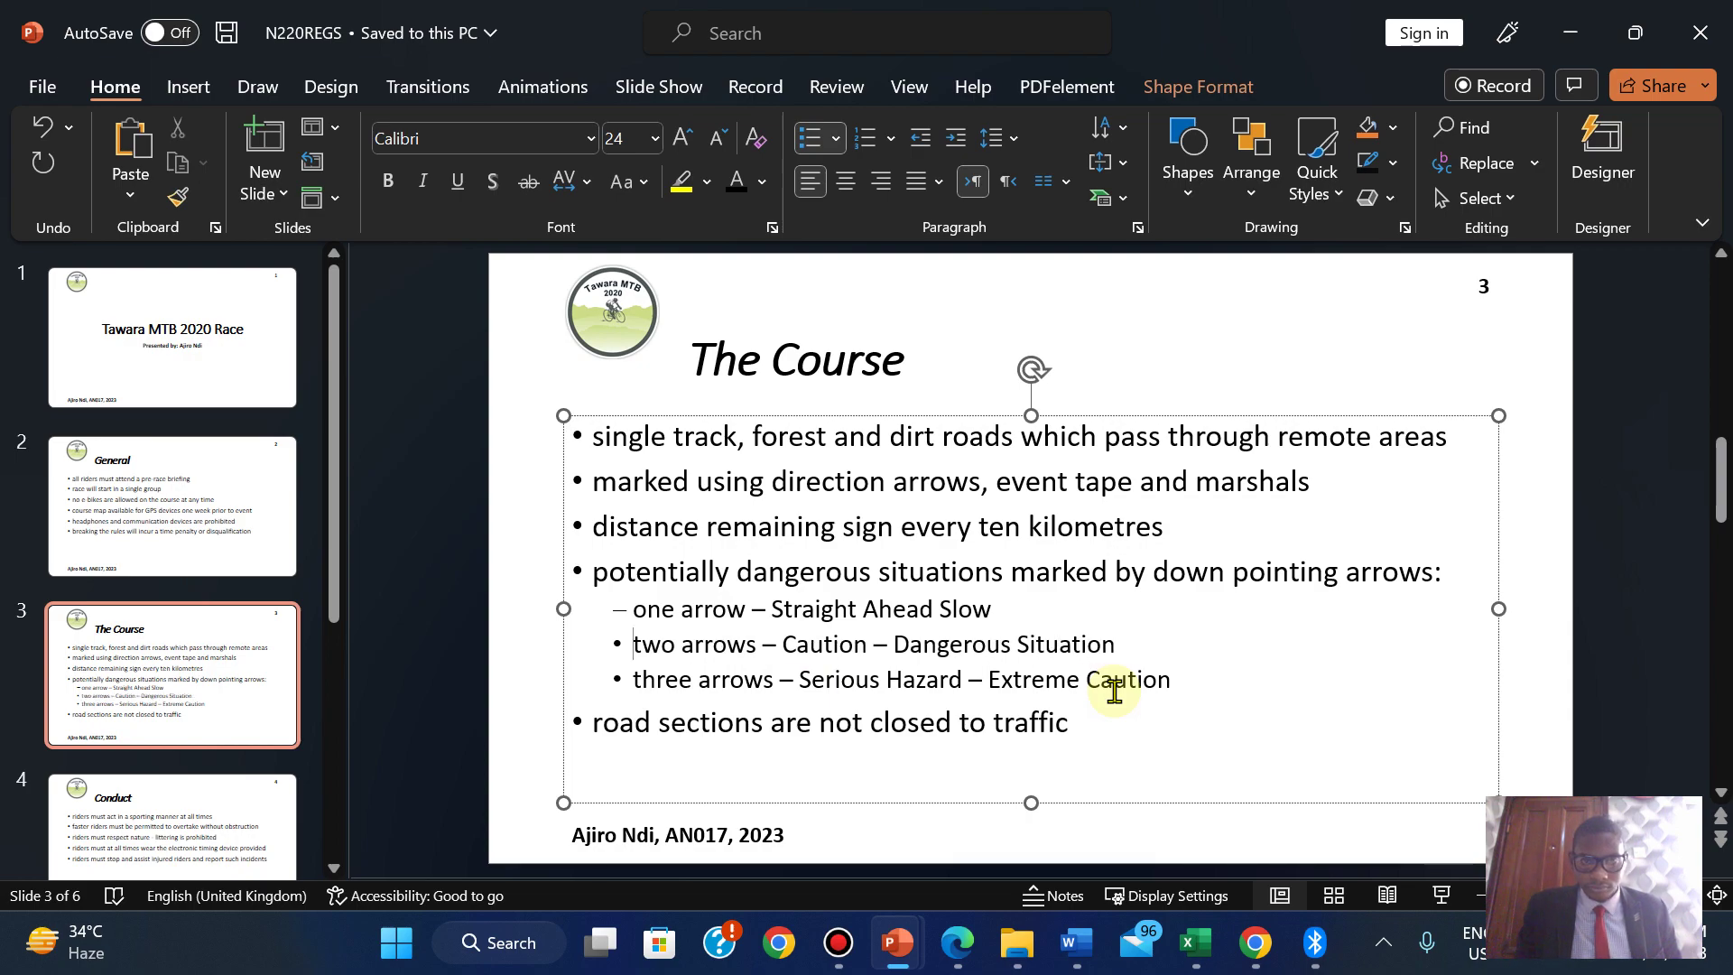
left_click(952, 952)
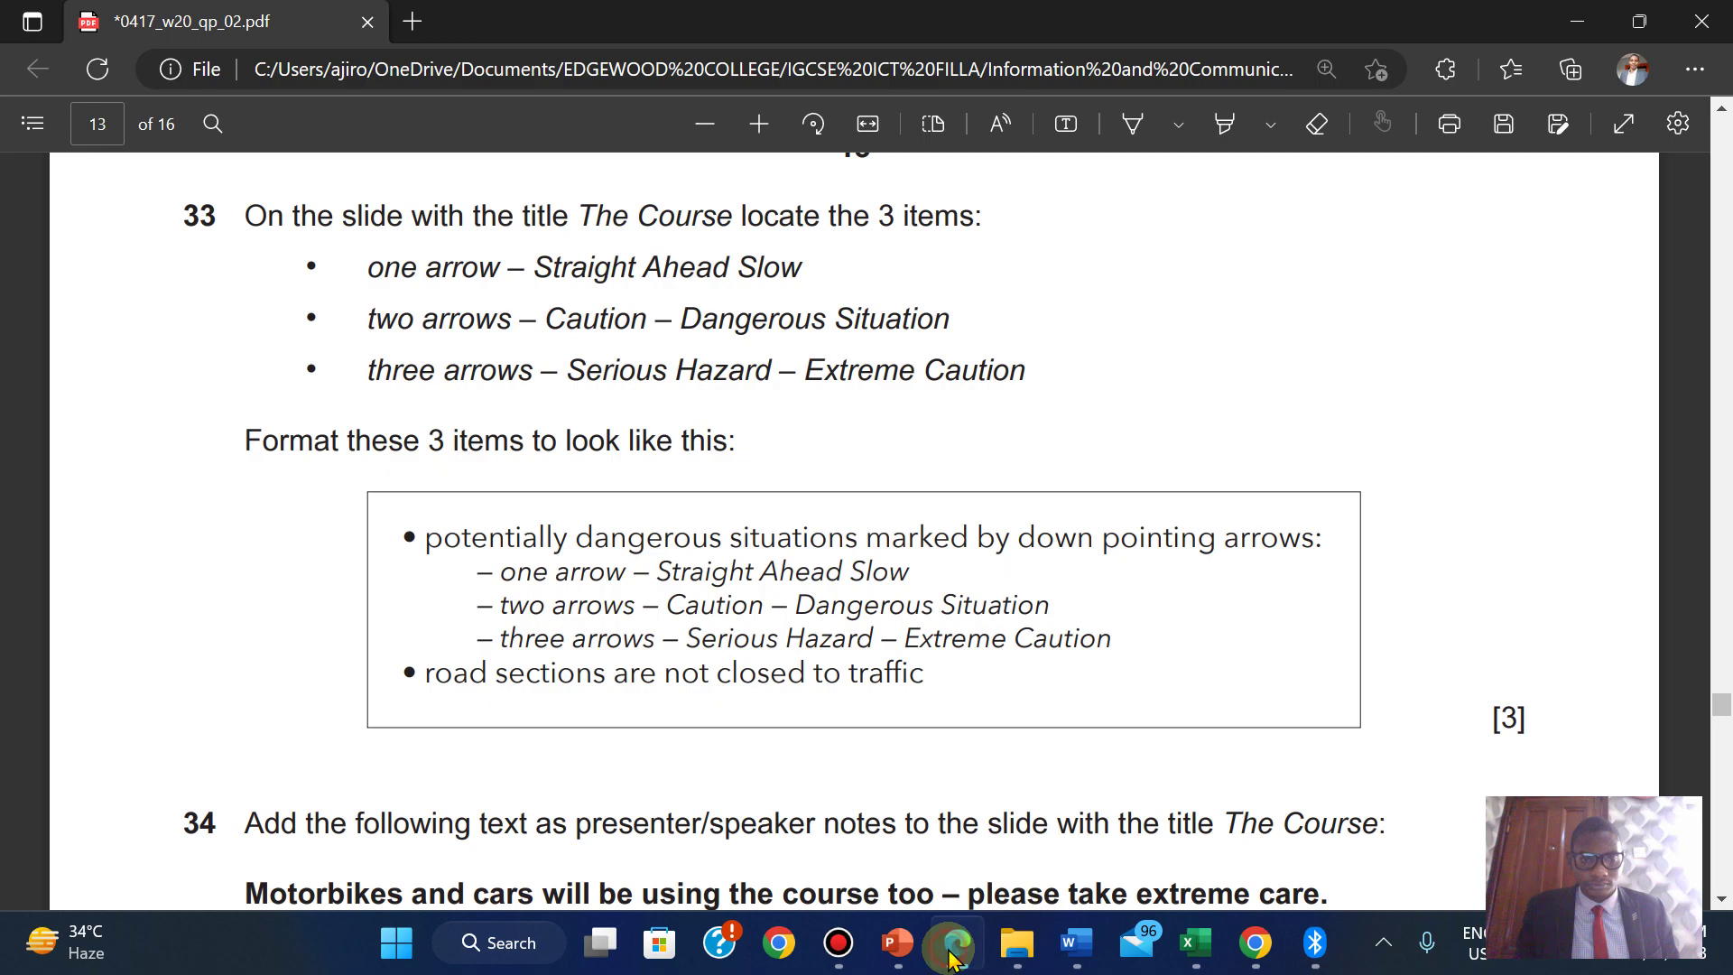
left_click(953, 957)
left_click(776, 645)
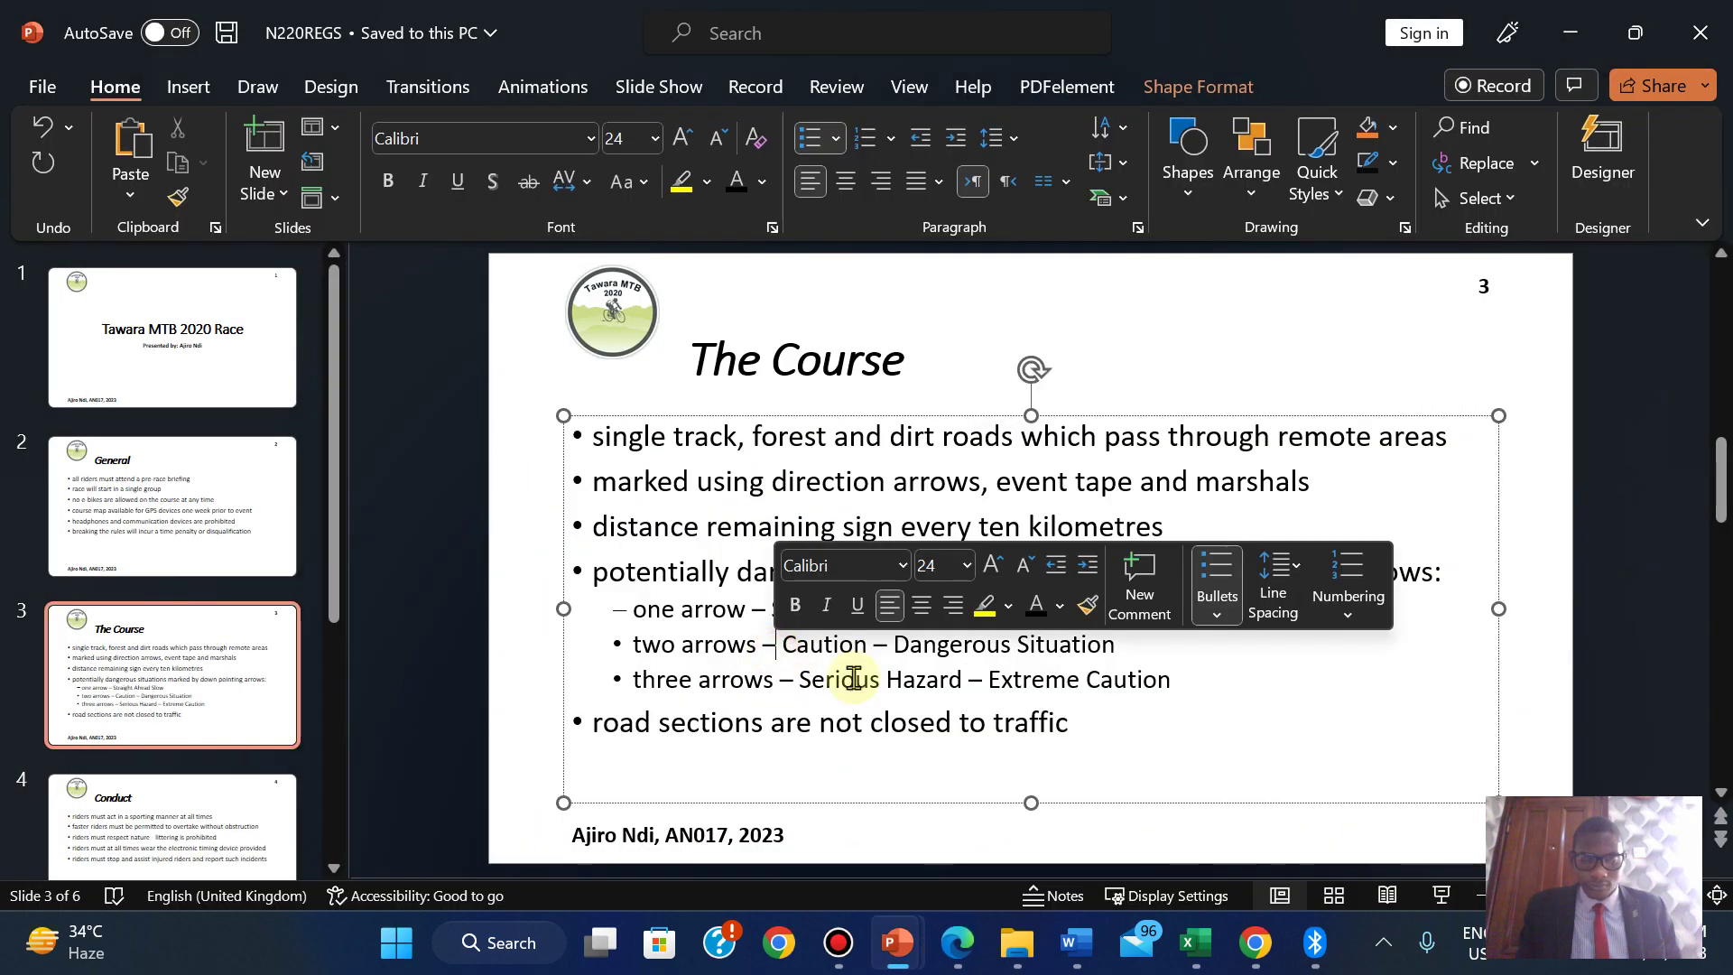
key("shift+Left")
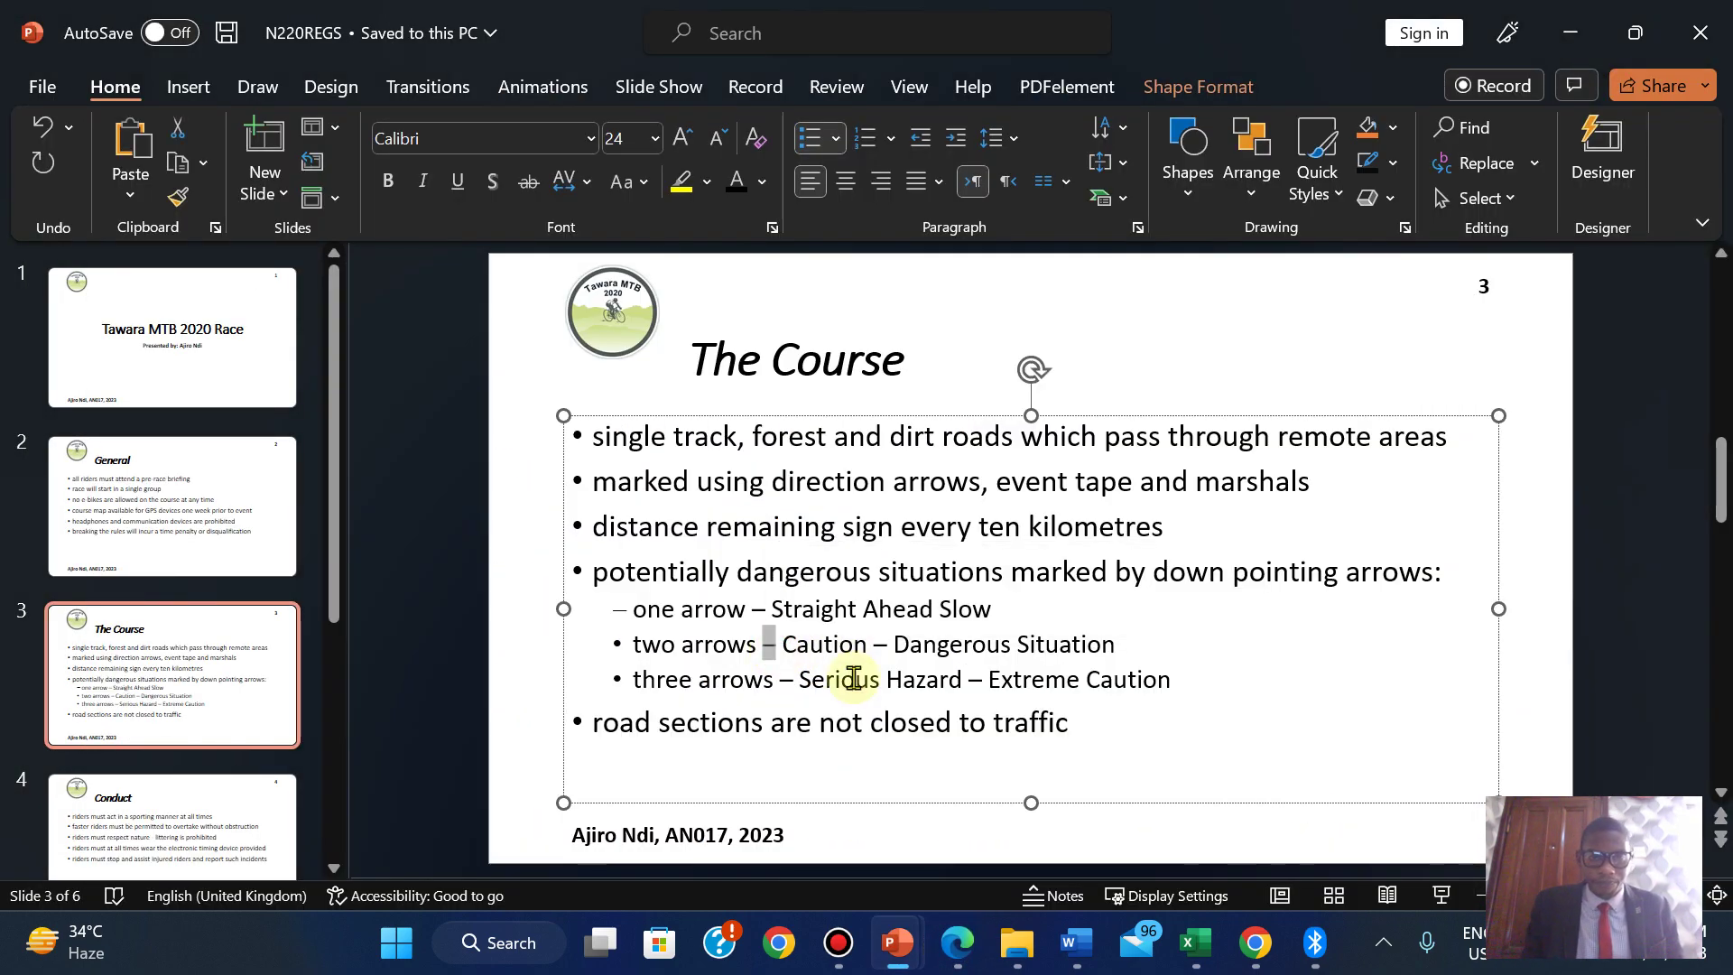
key("Up")
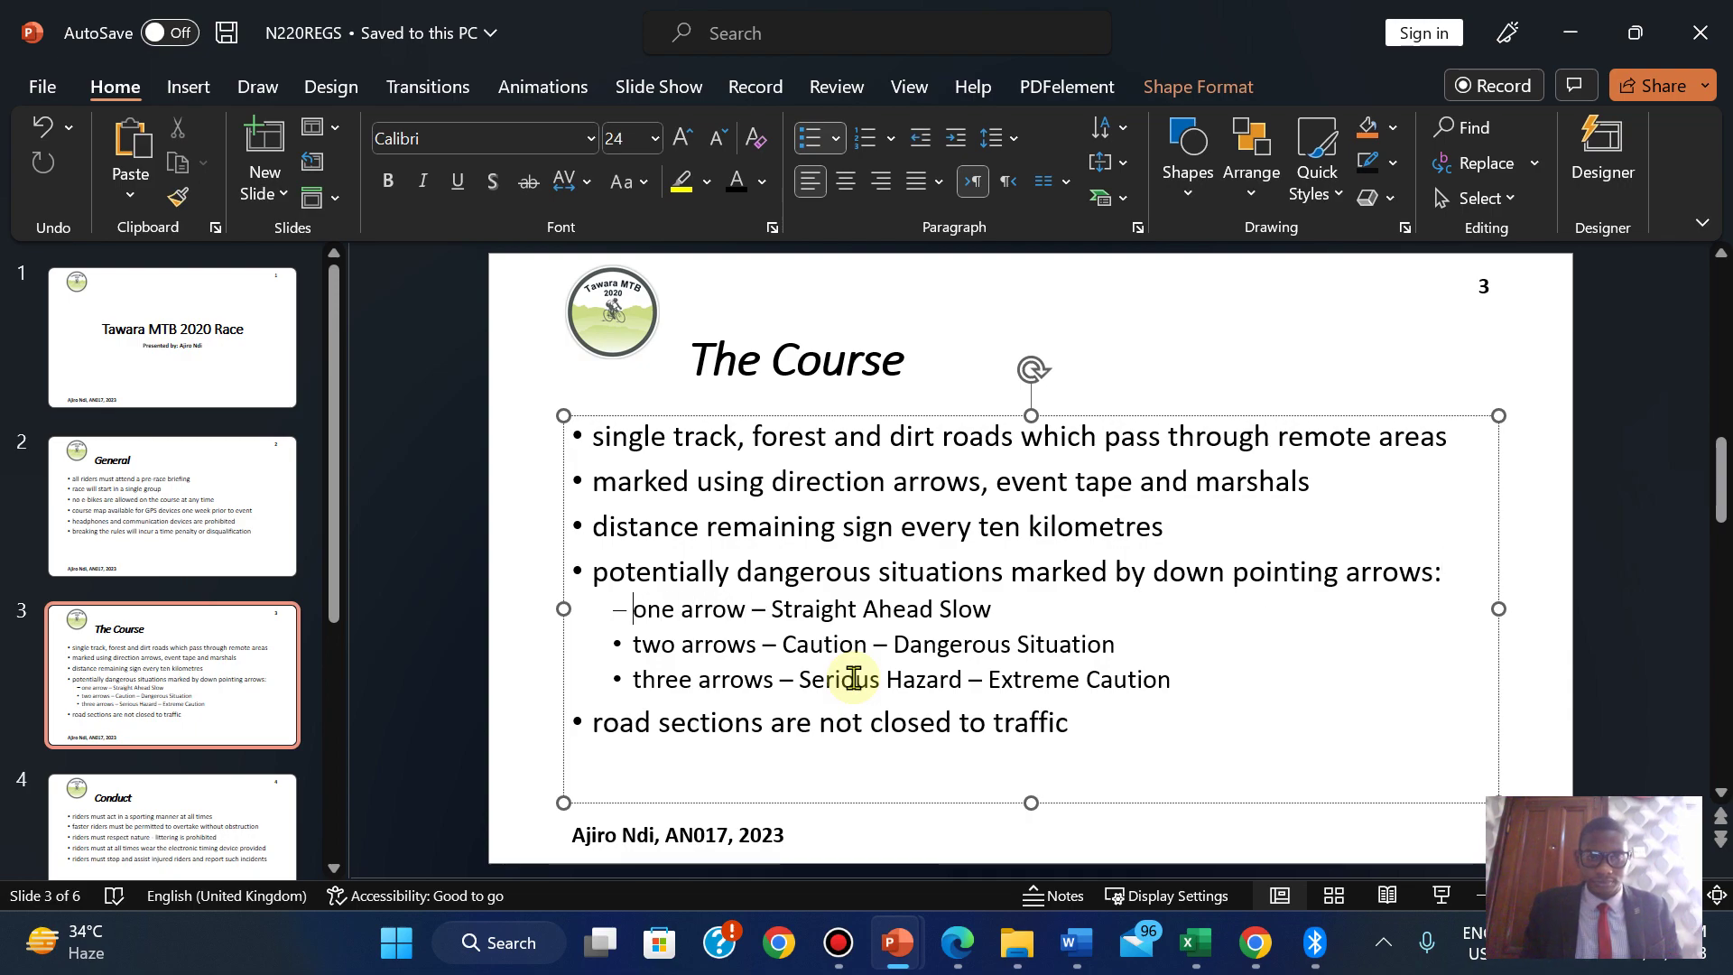
key("BackSpace")
key("ctrl+z")
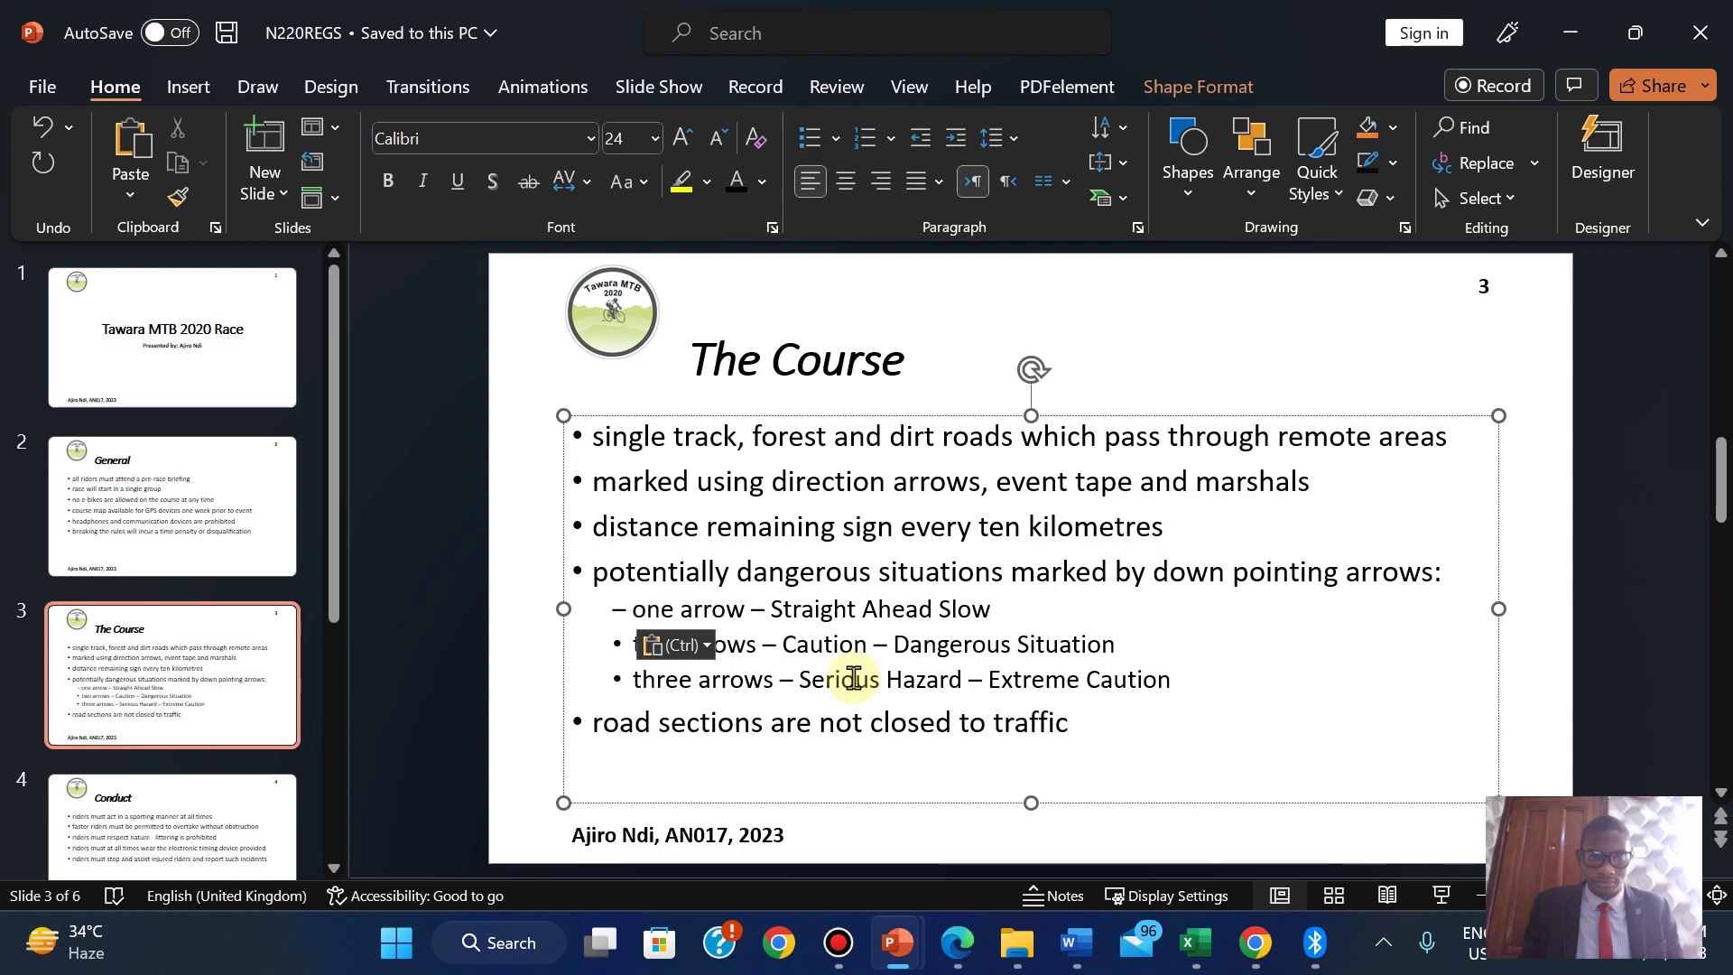
key("BackSpace")
key("ctrl+v")
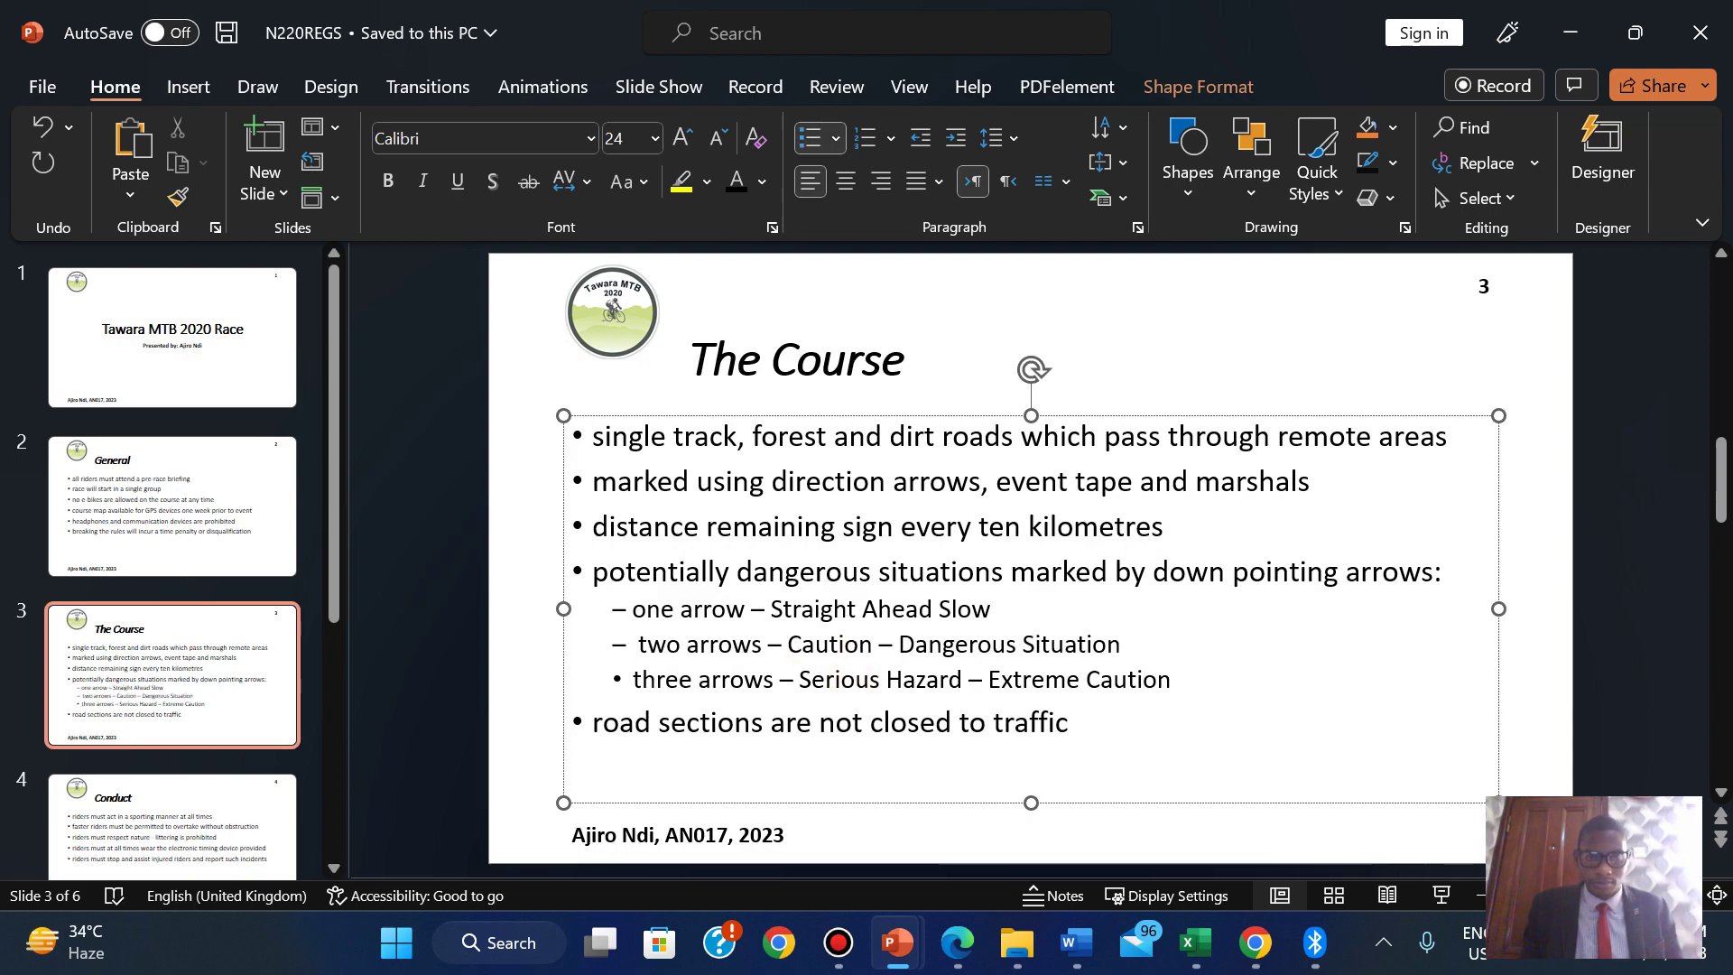
left_click(809, 137)
key("ctrl+v")
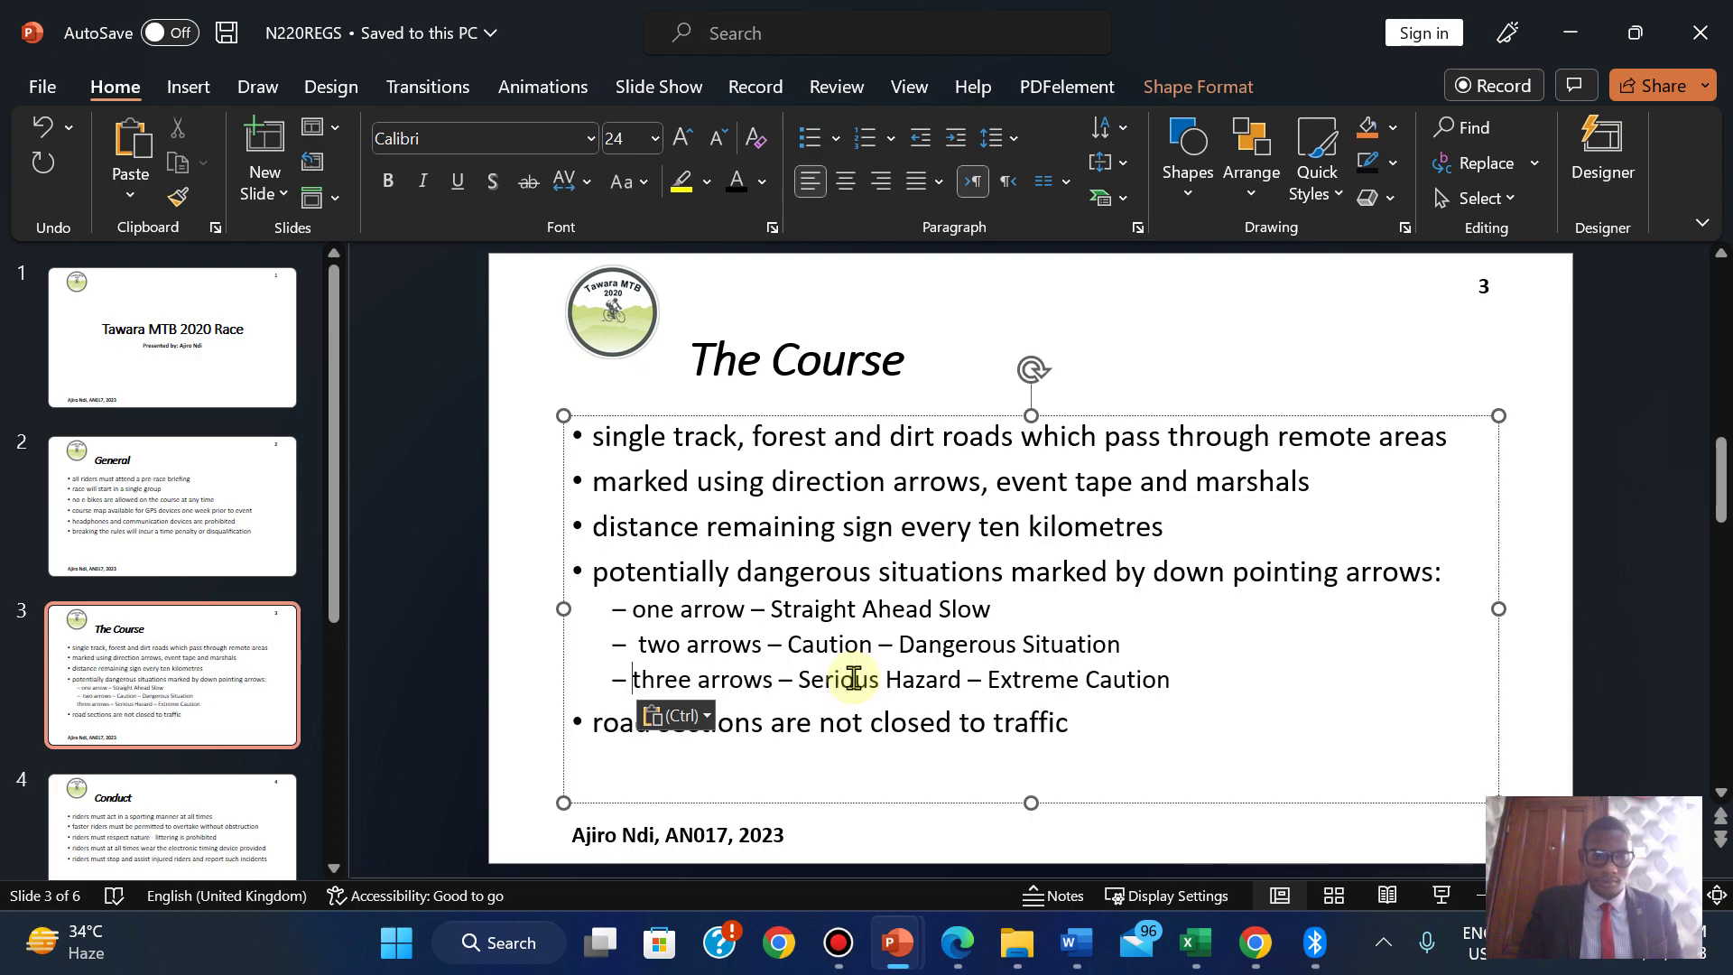
key("Up")
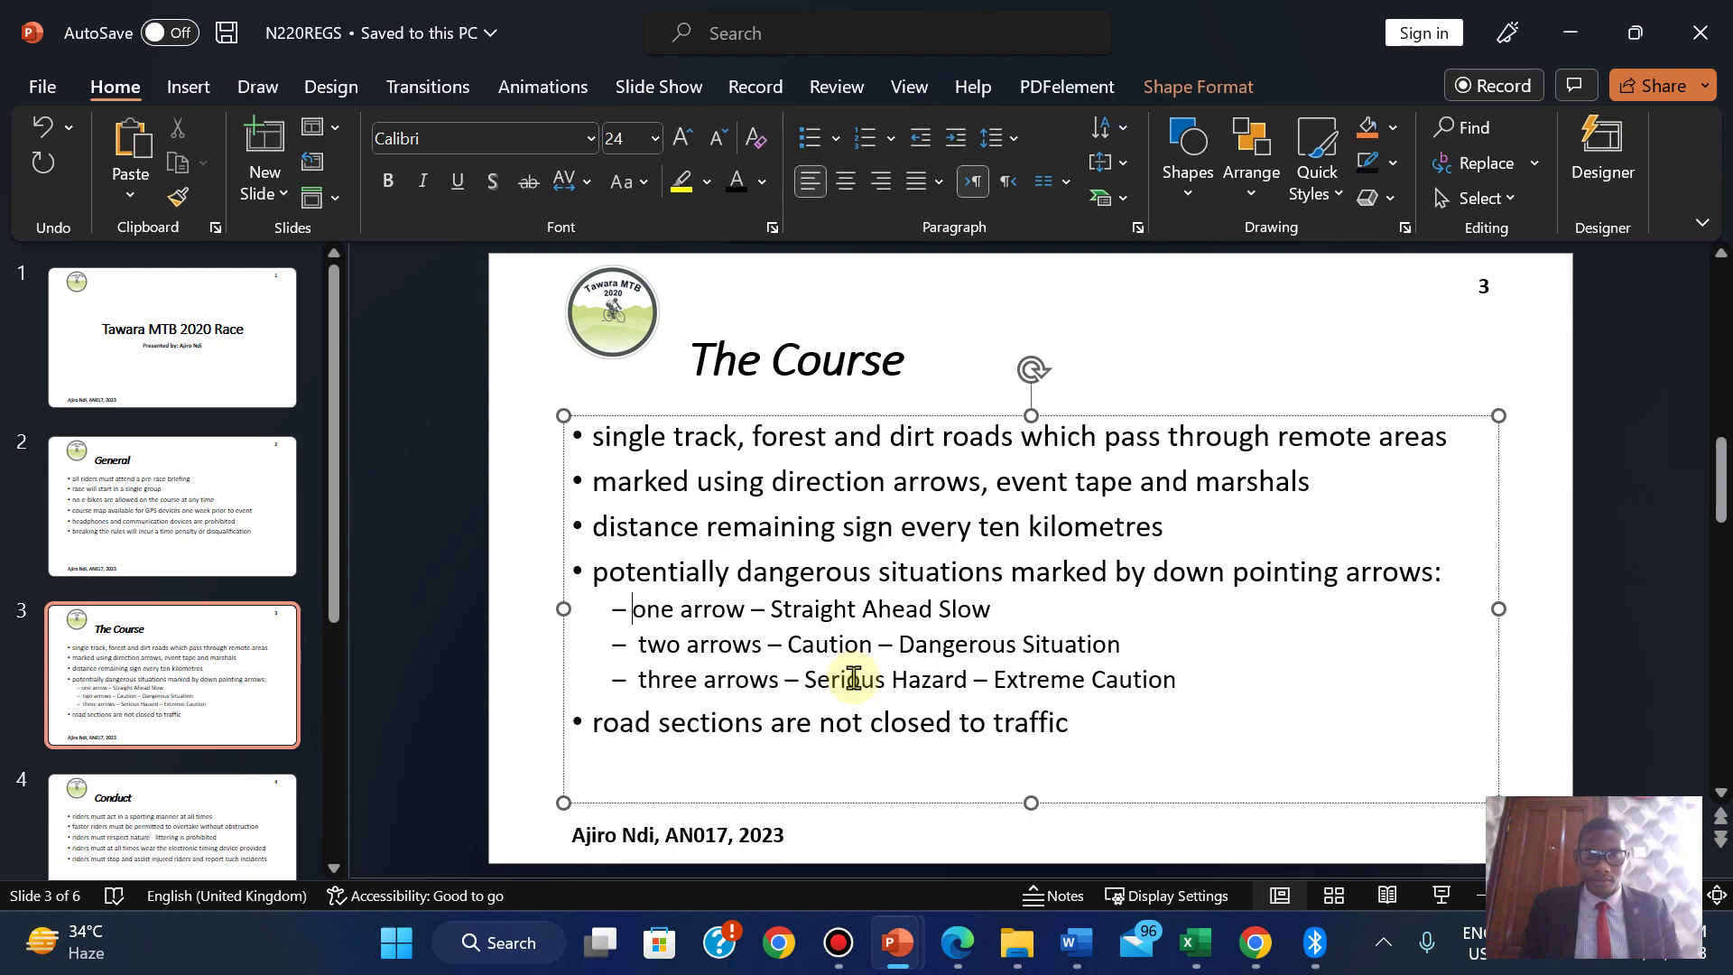
key("End")
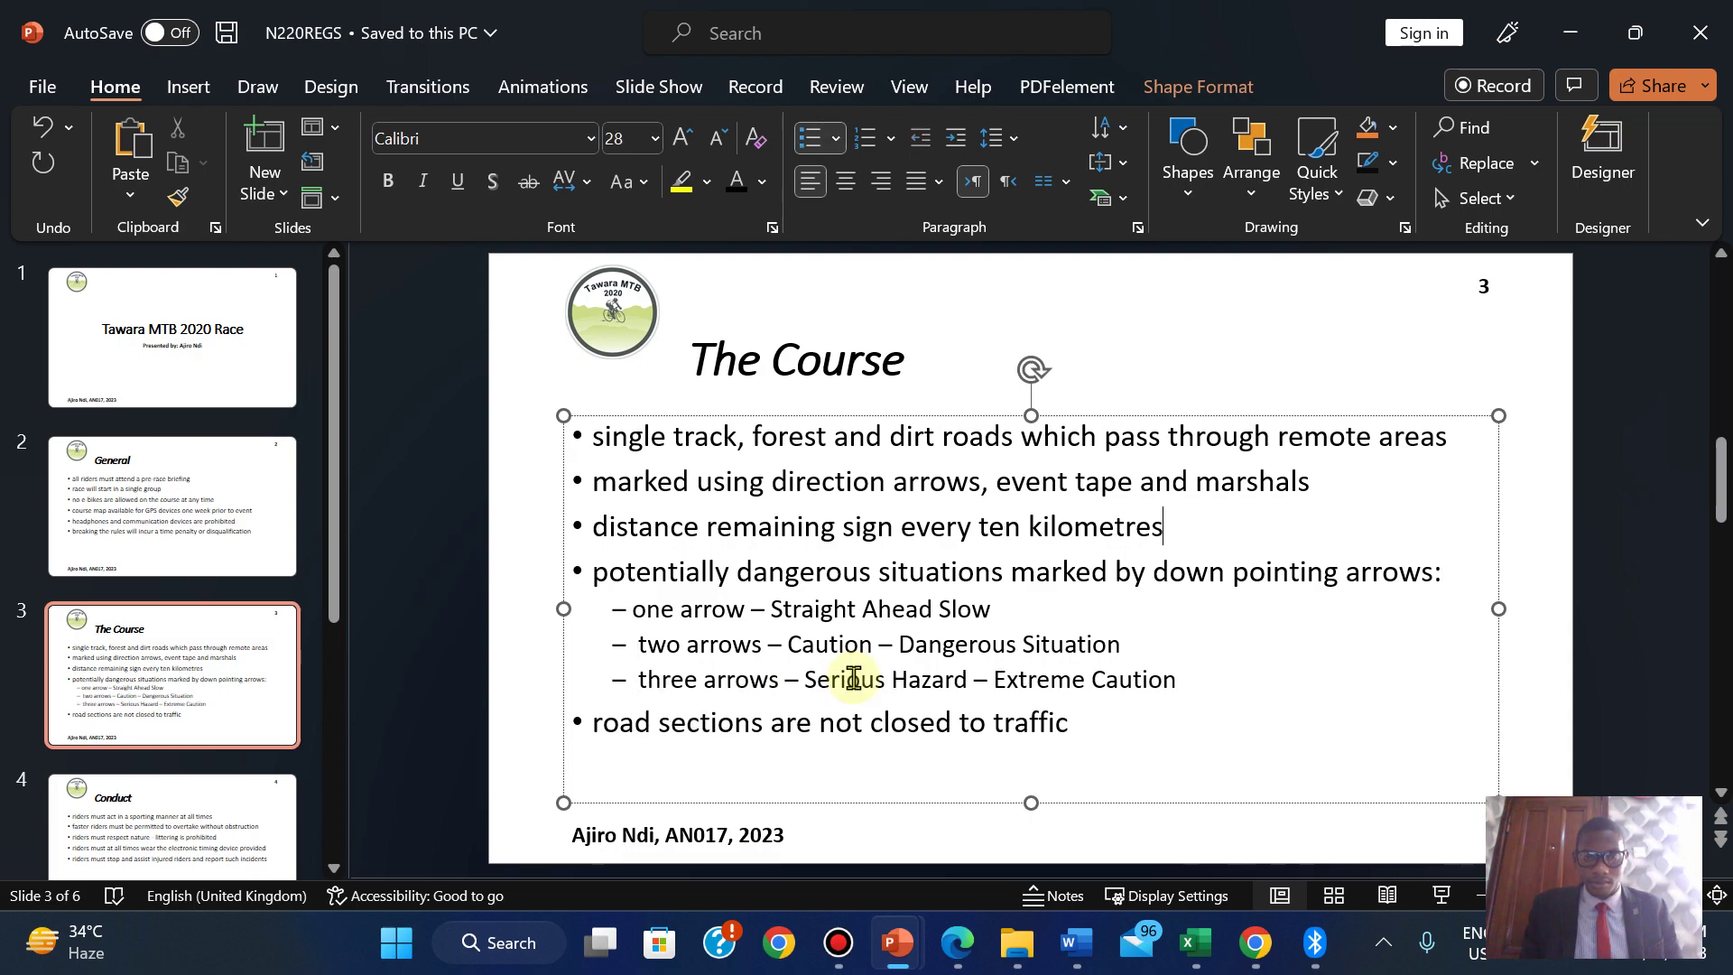
key("Down")
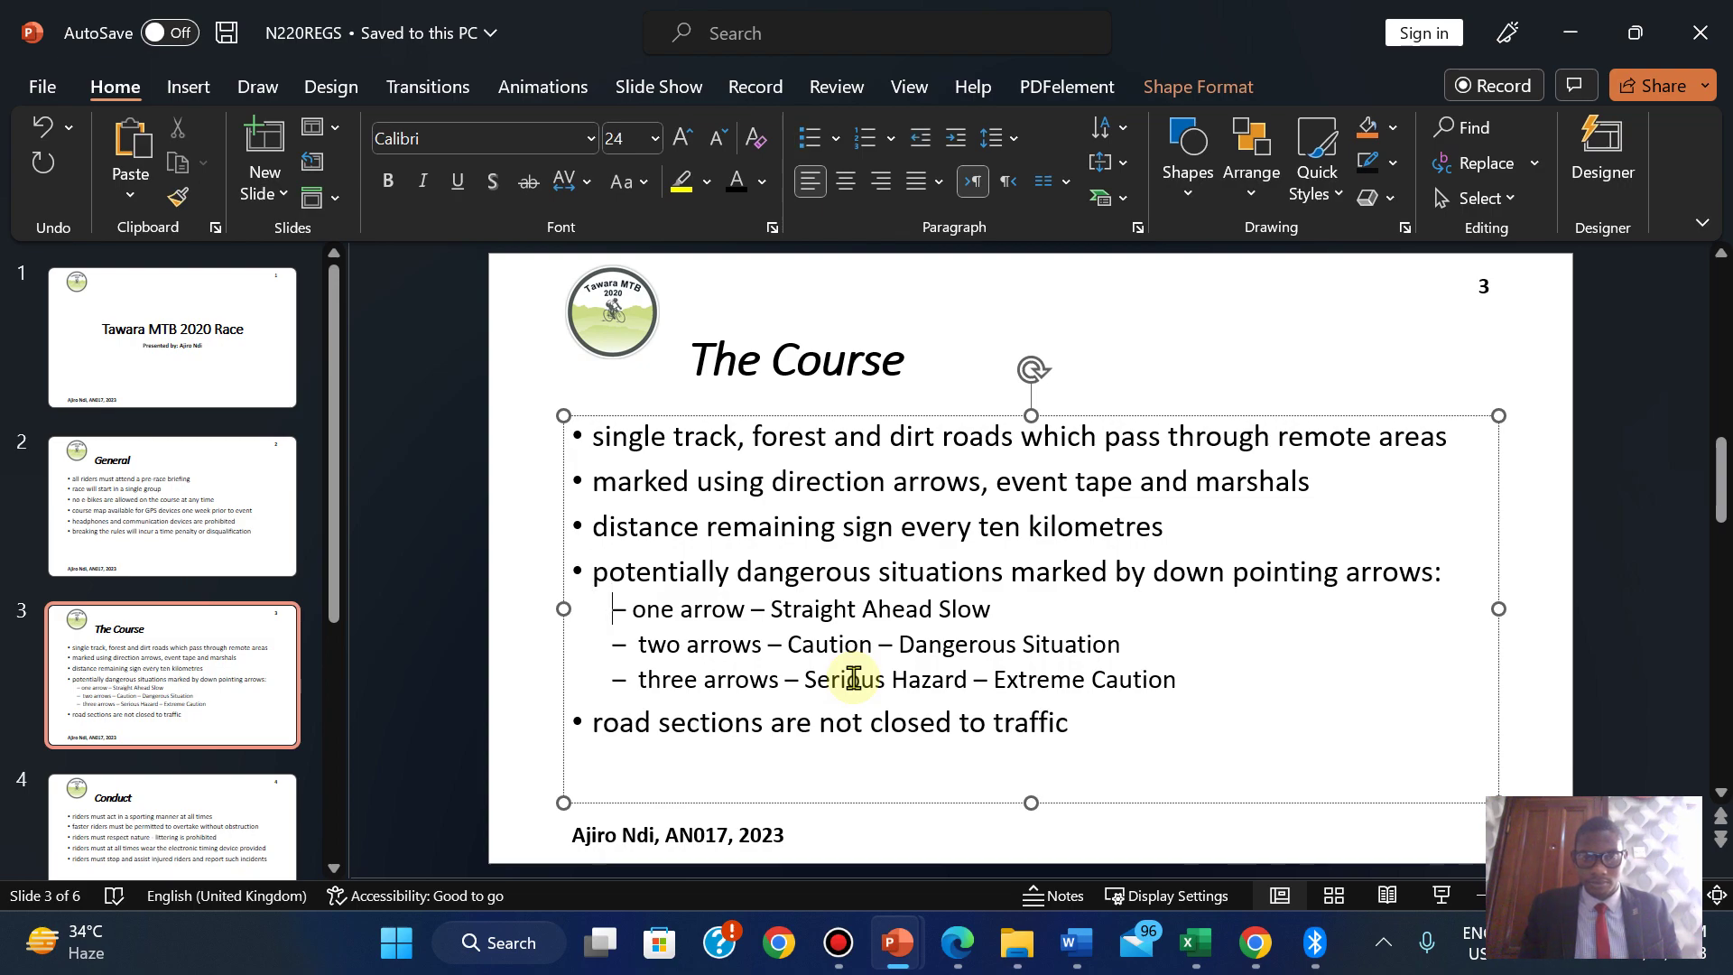
key("BackSpace")
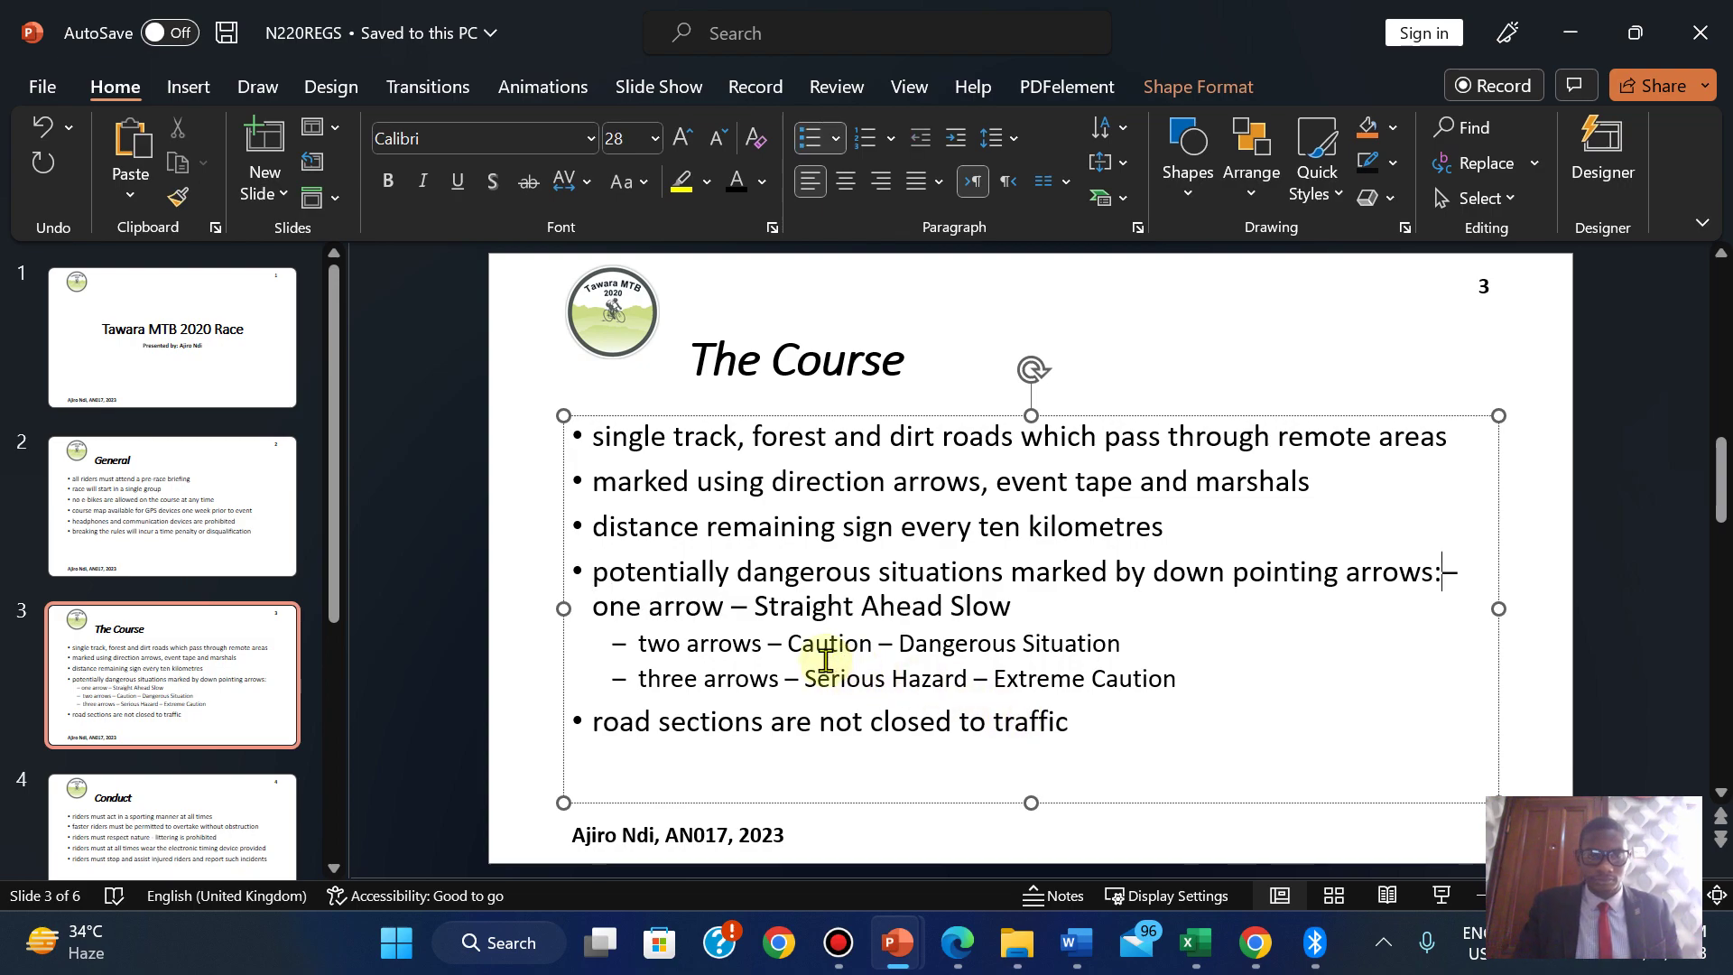
key("Return")
key("Return")
key("BackSpace")
key("Tab")
key("BackSpace")
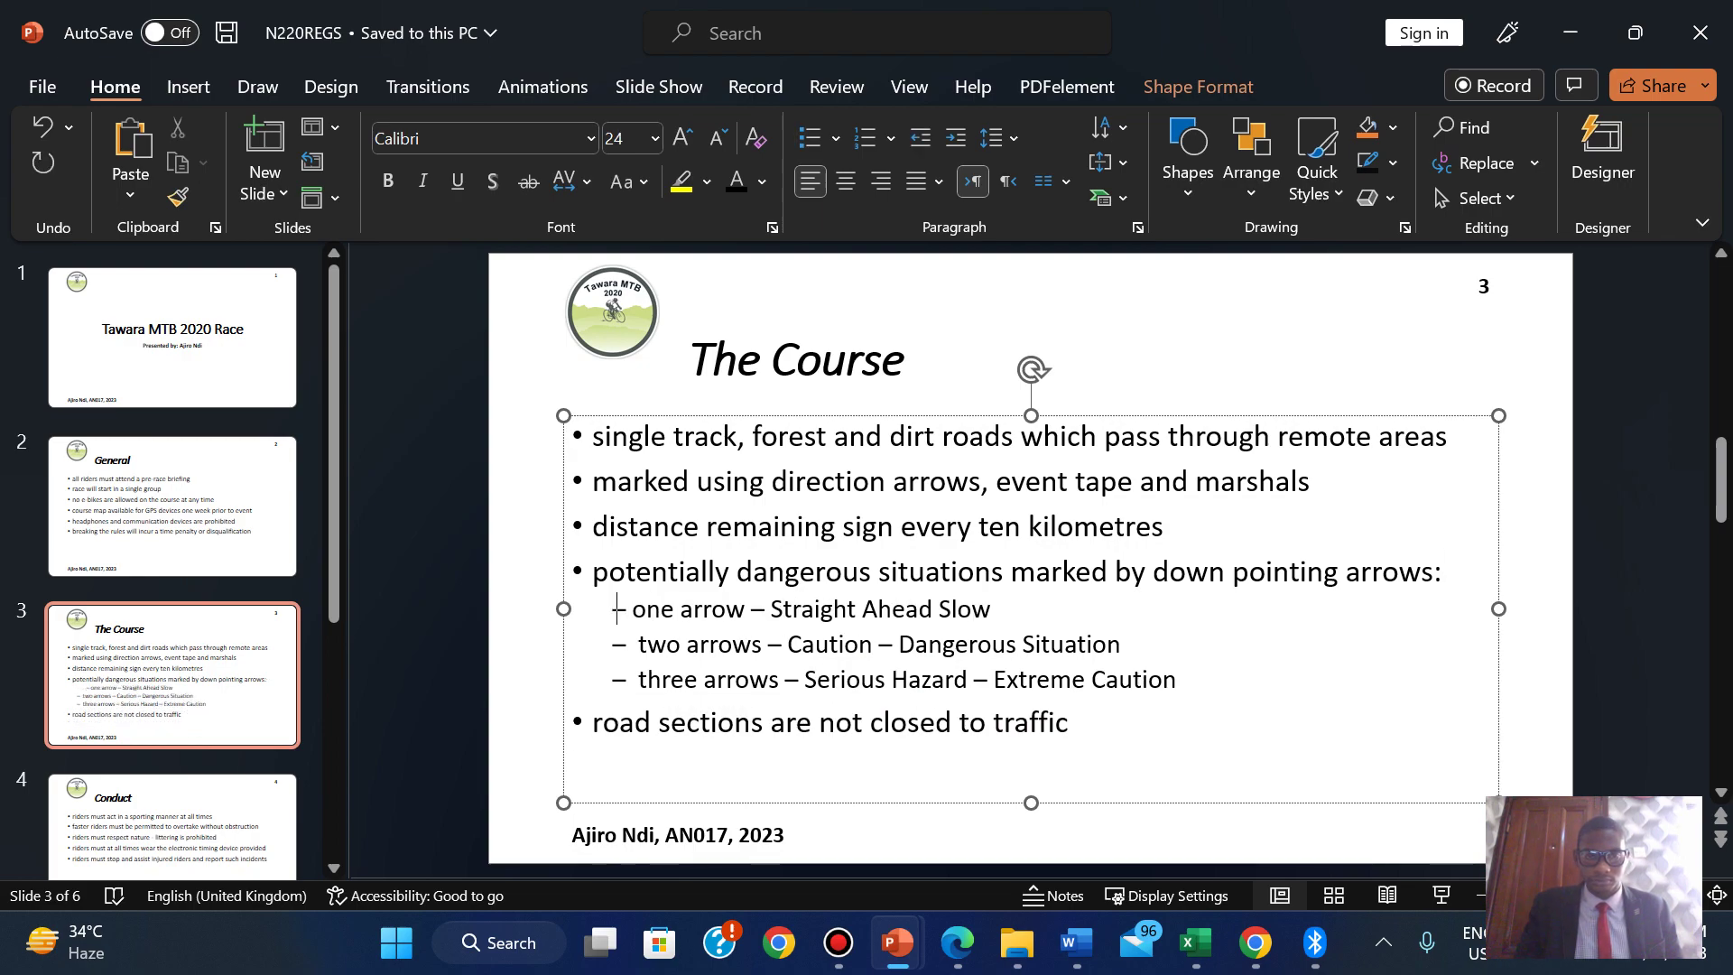
Indent the one arrow, two arrows and three arrows lines one further level.
left_click(957, 942)
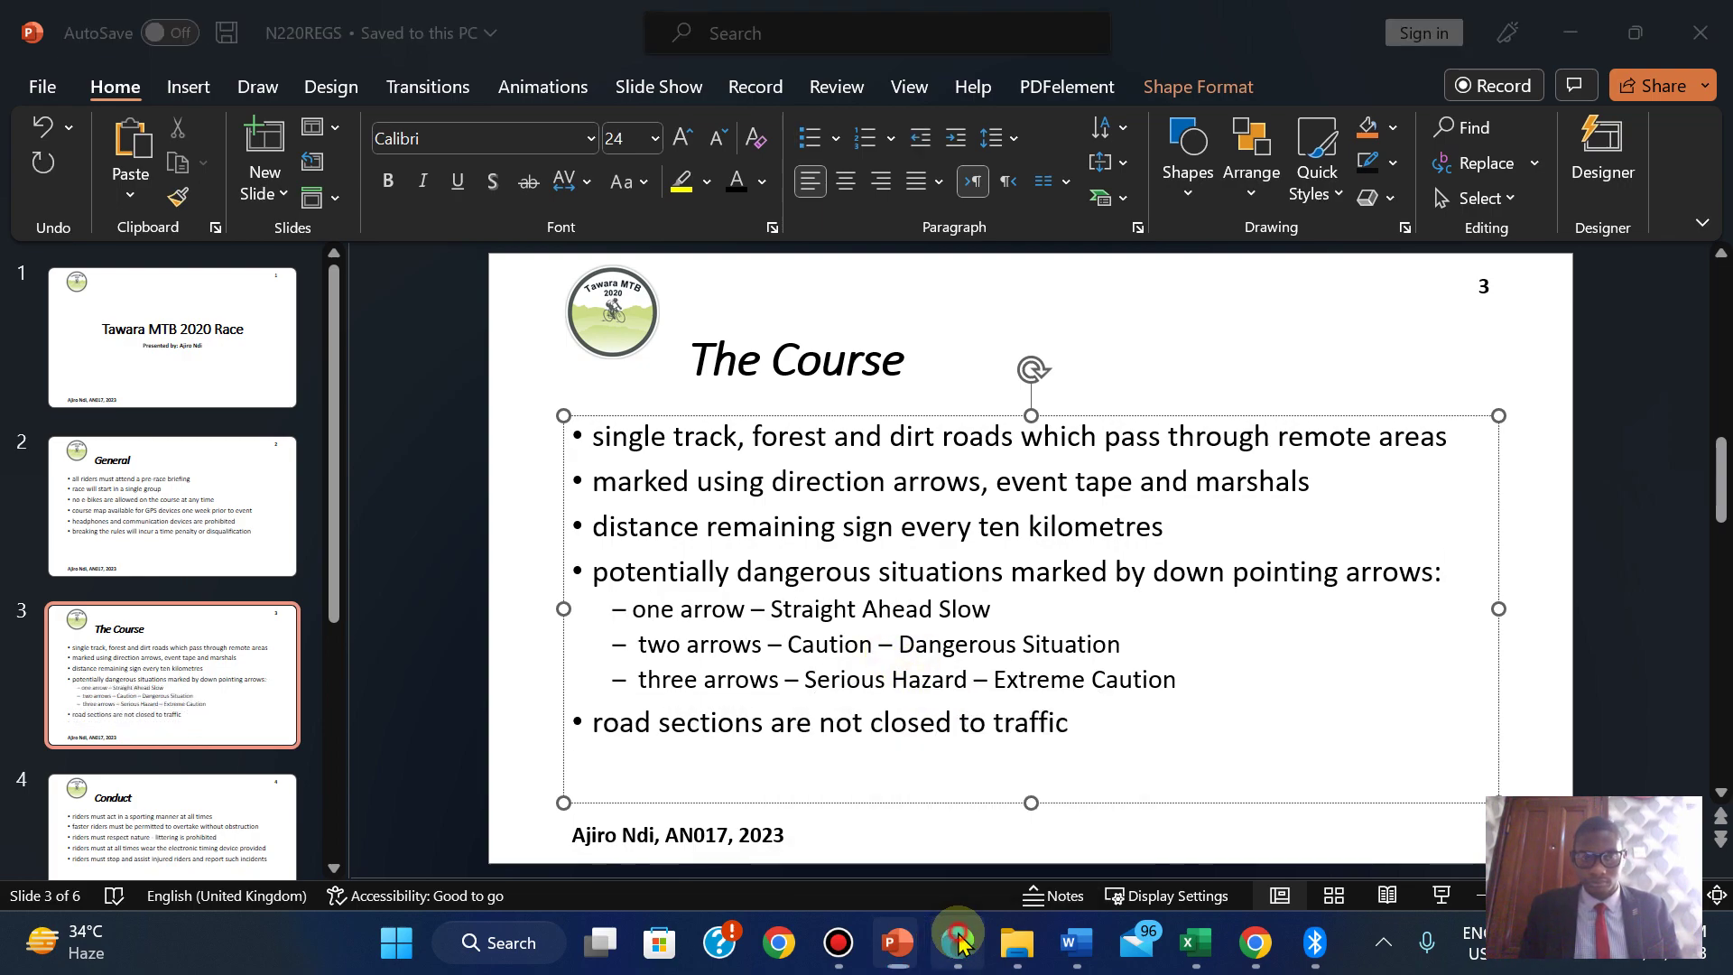
left_click(958, 943)
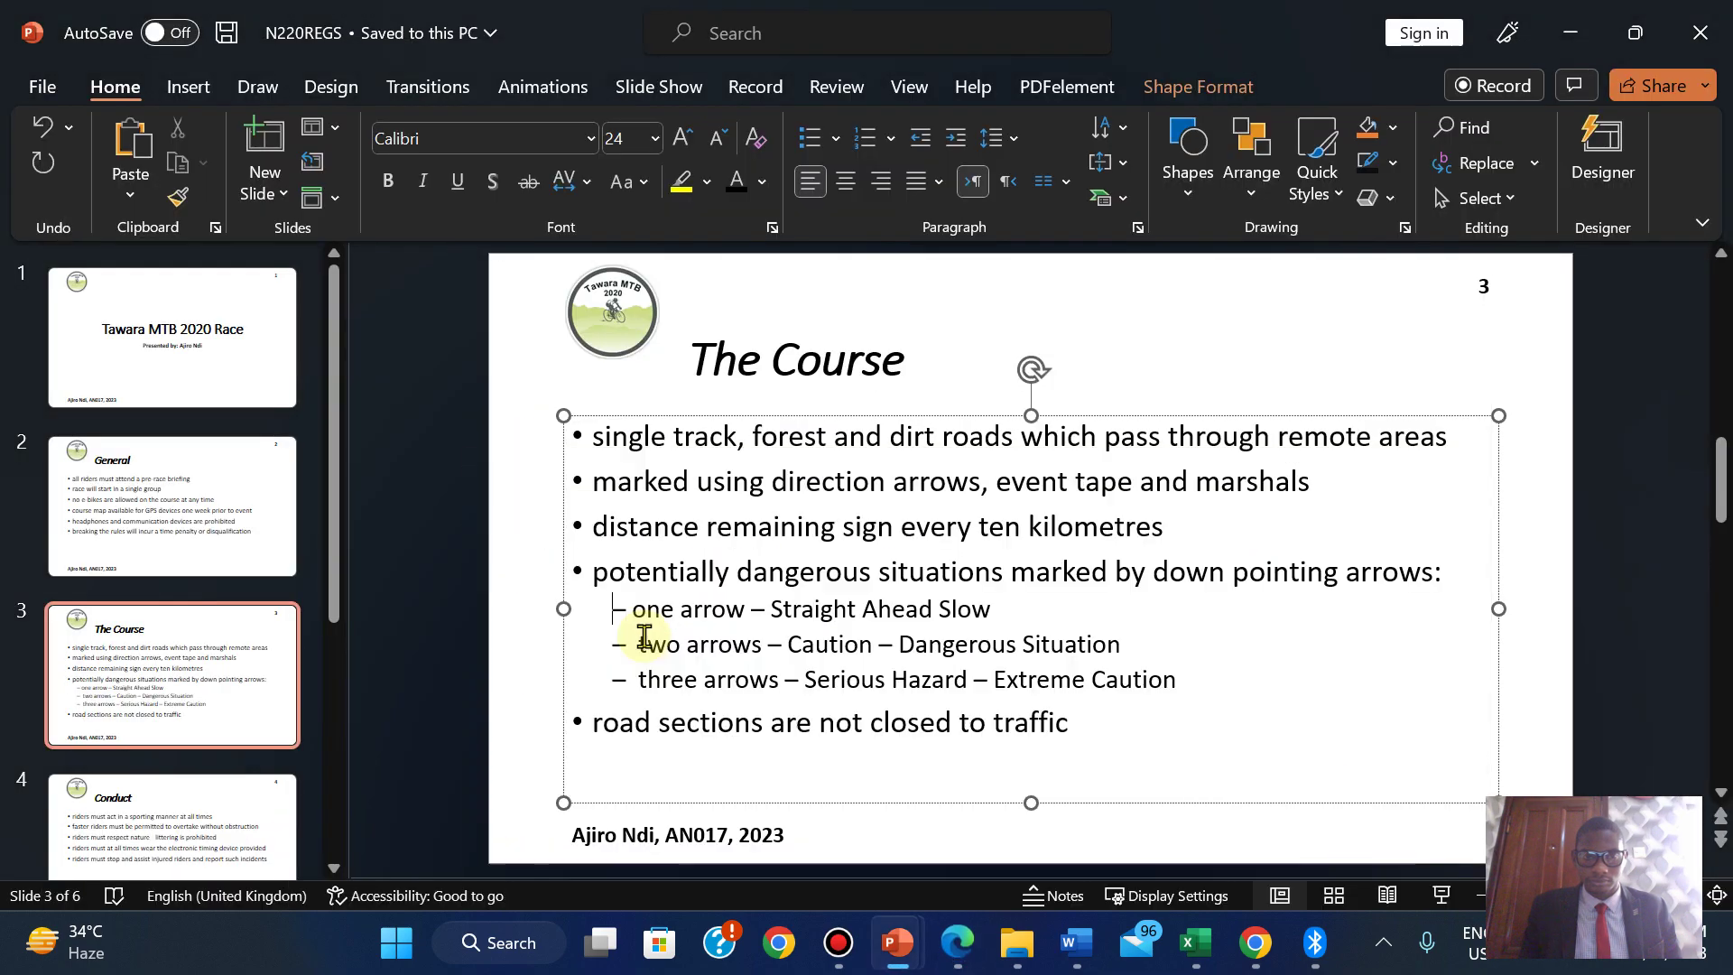
key("Tab")
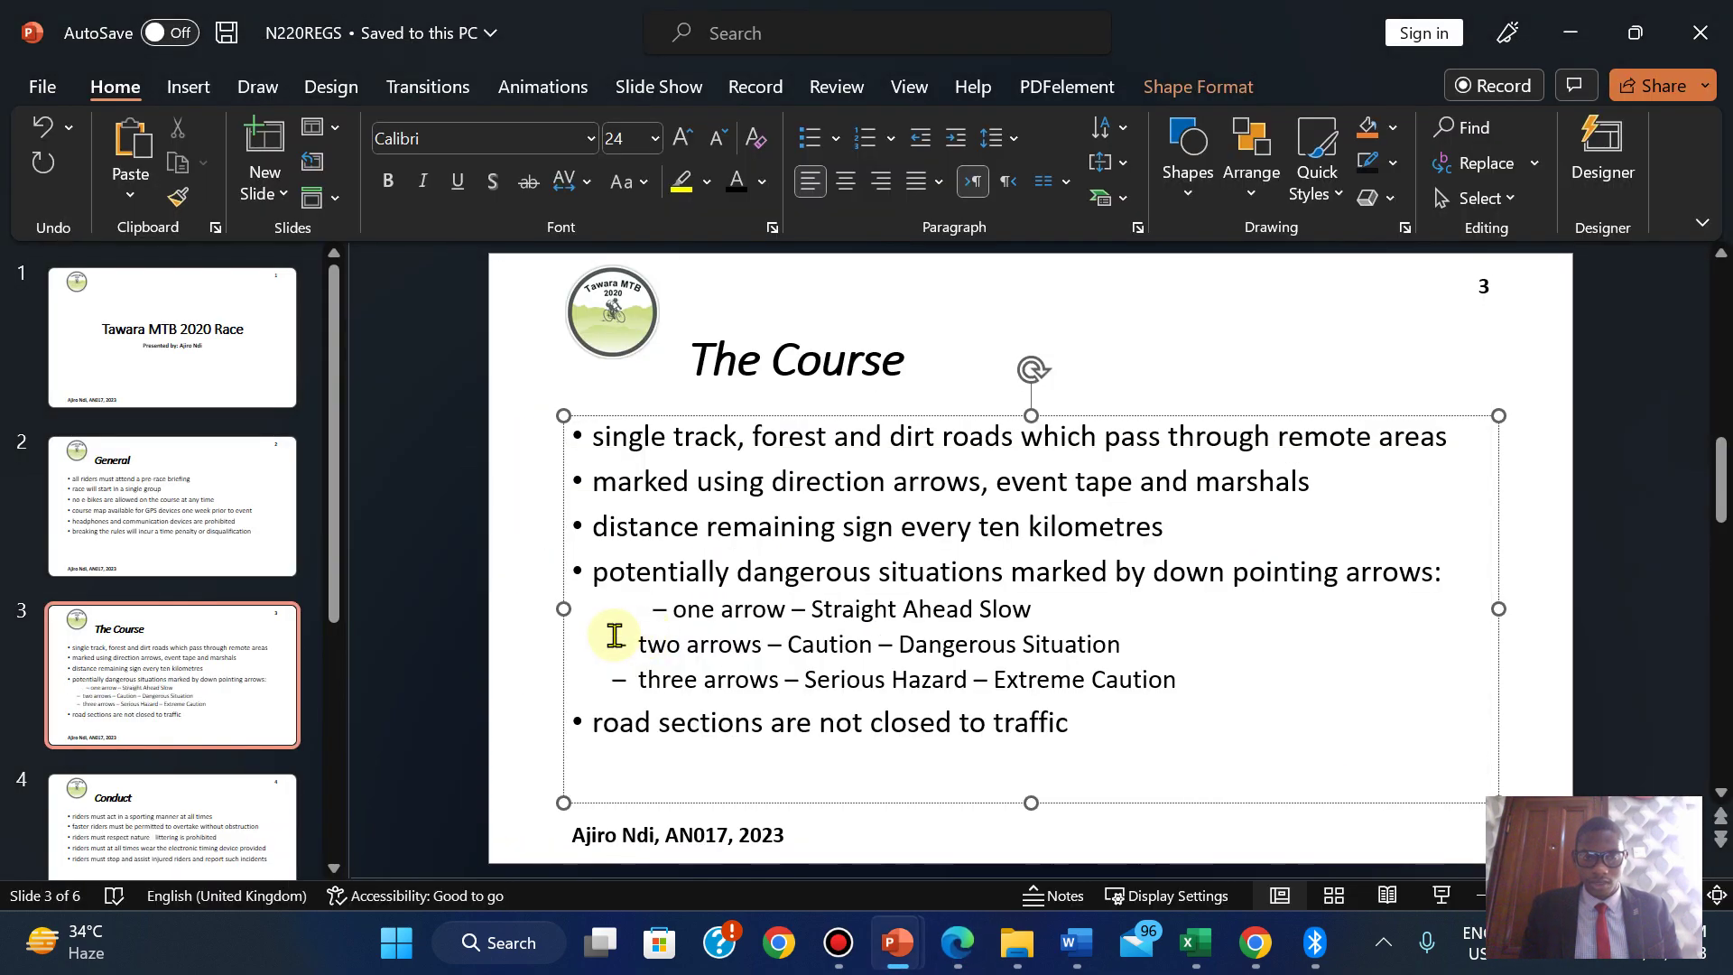
left_click(614, 647)
key("Tab")
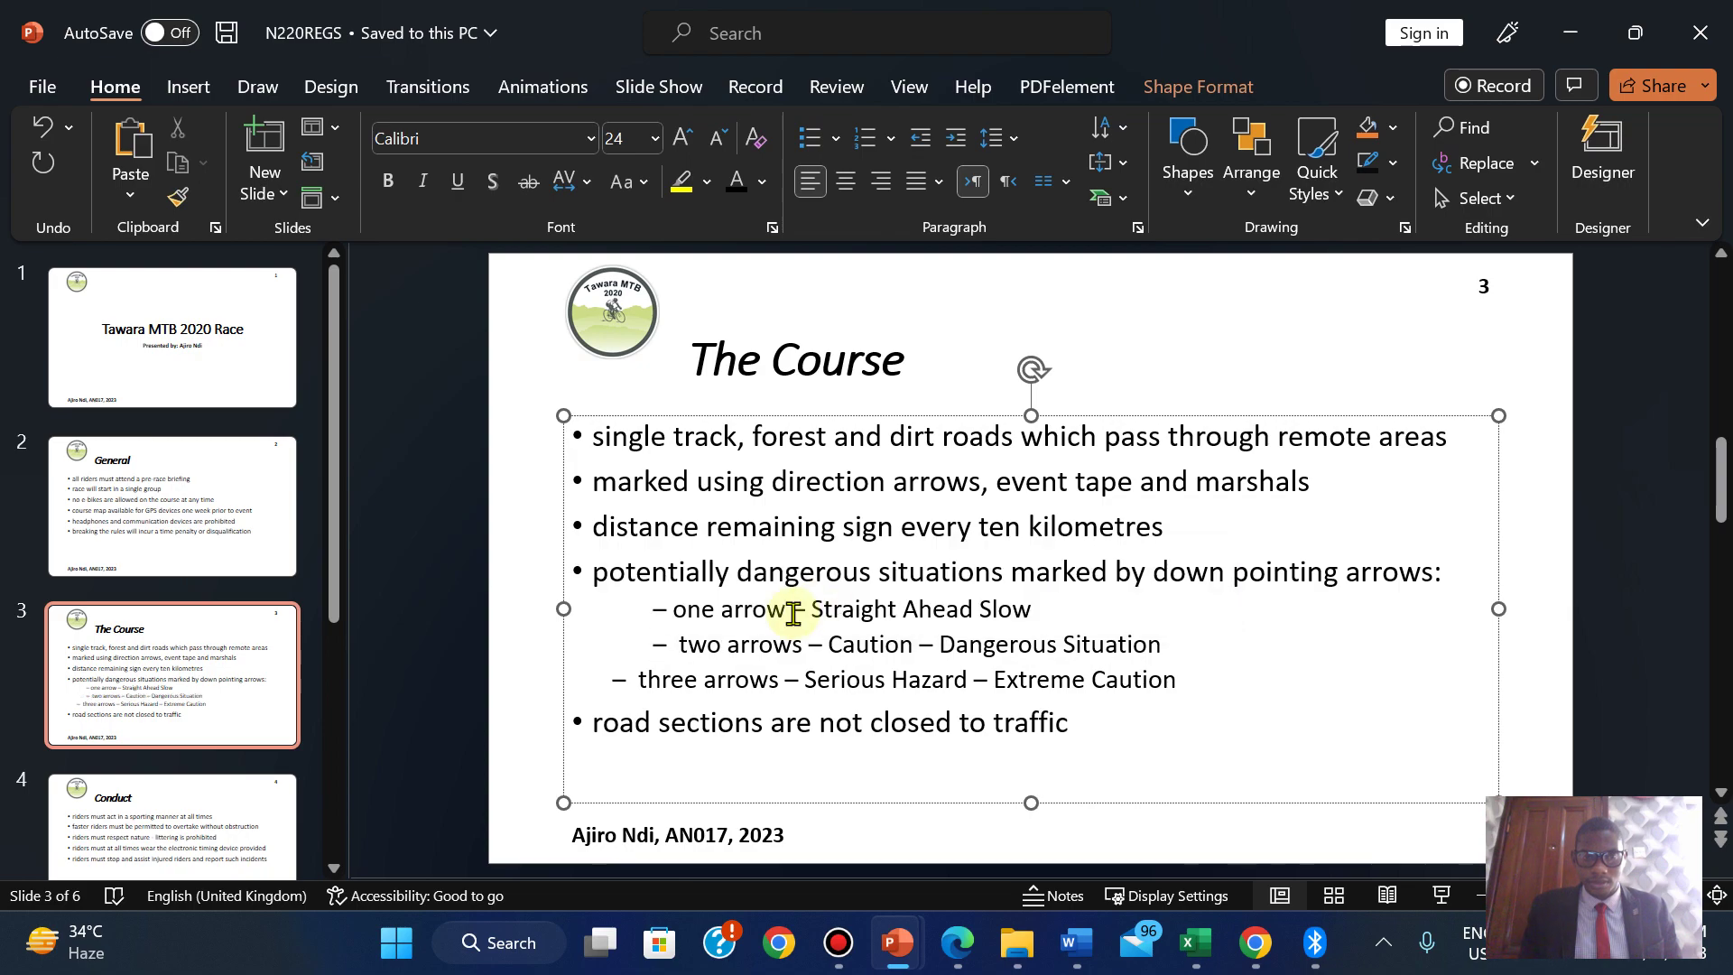
left_click(611, 684)
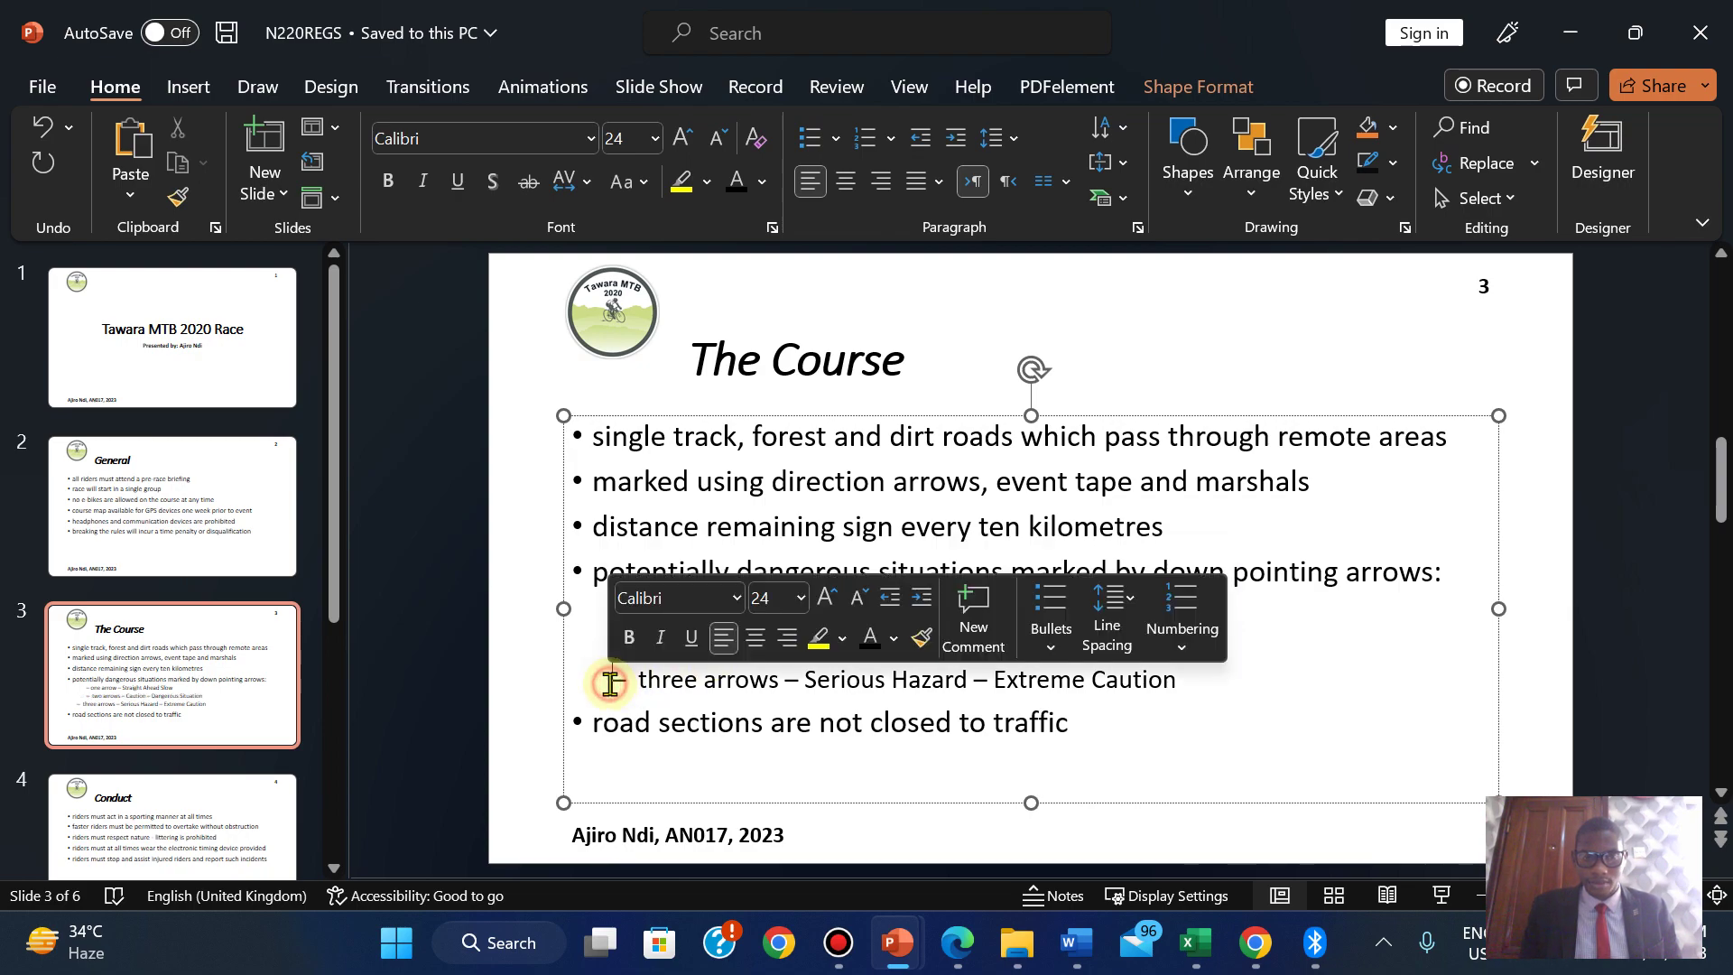
key("Tab")
Compare the indented arrow sub-points against the exam PDF's required layout.
left_click(958, 943)
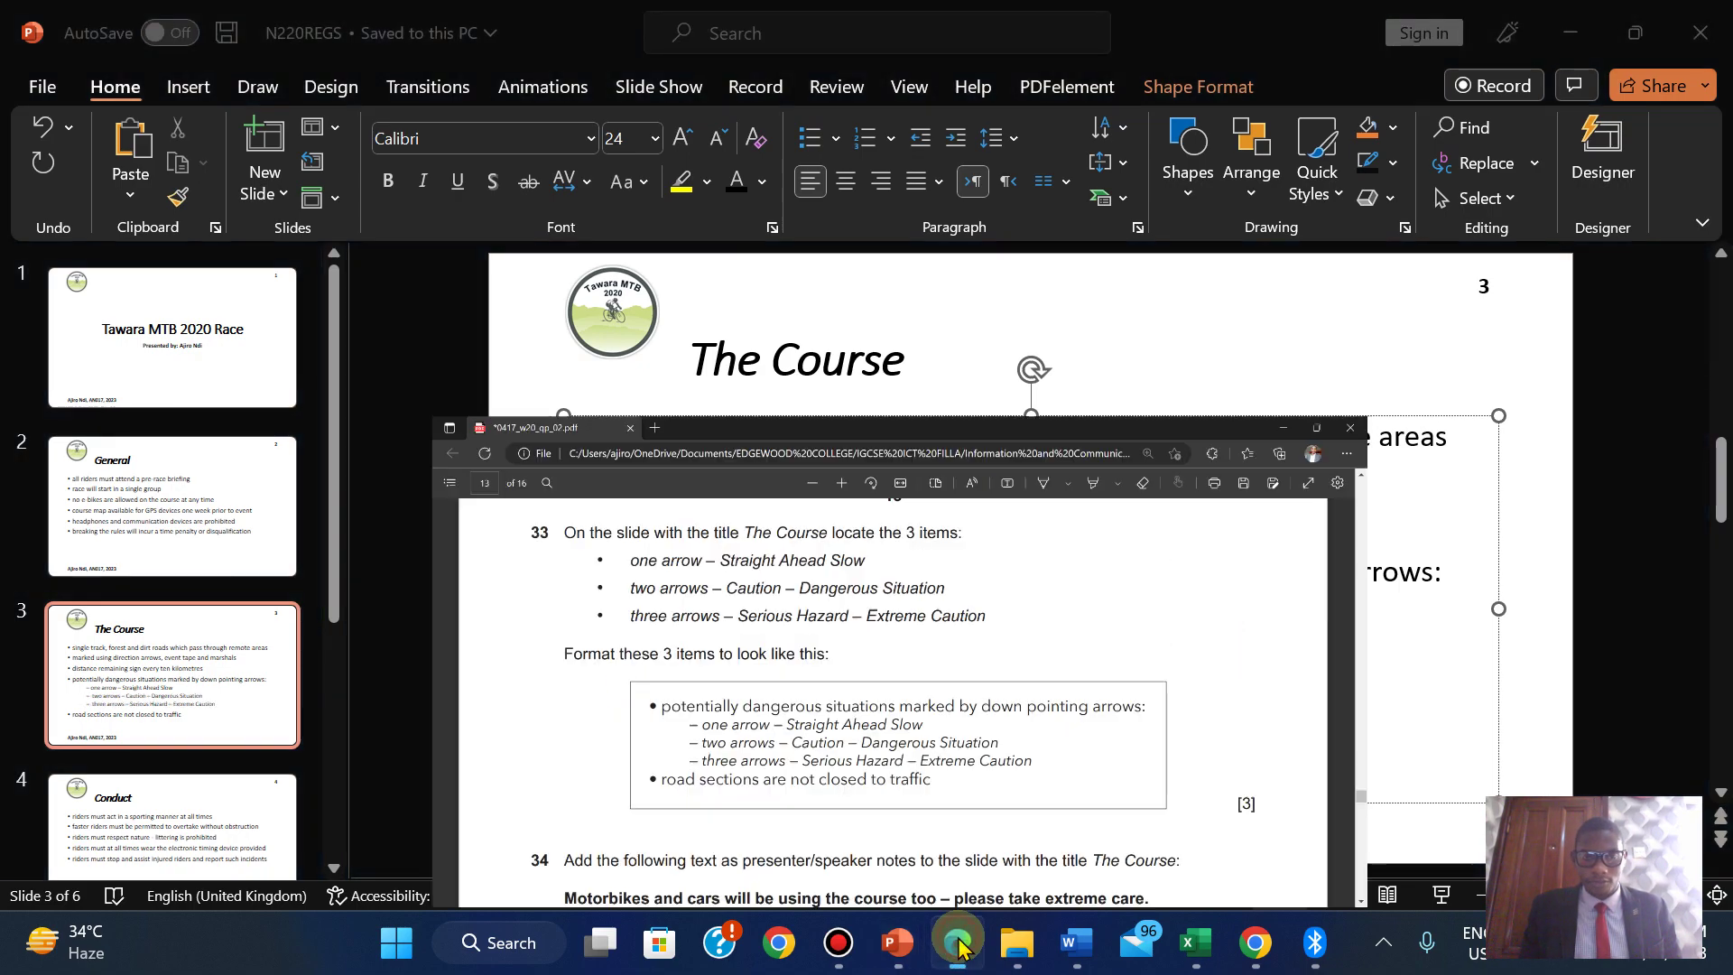
left_click(959, 943)
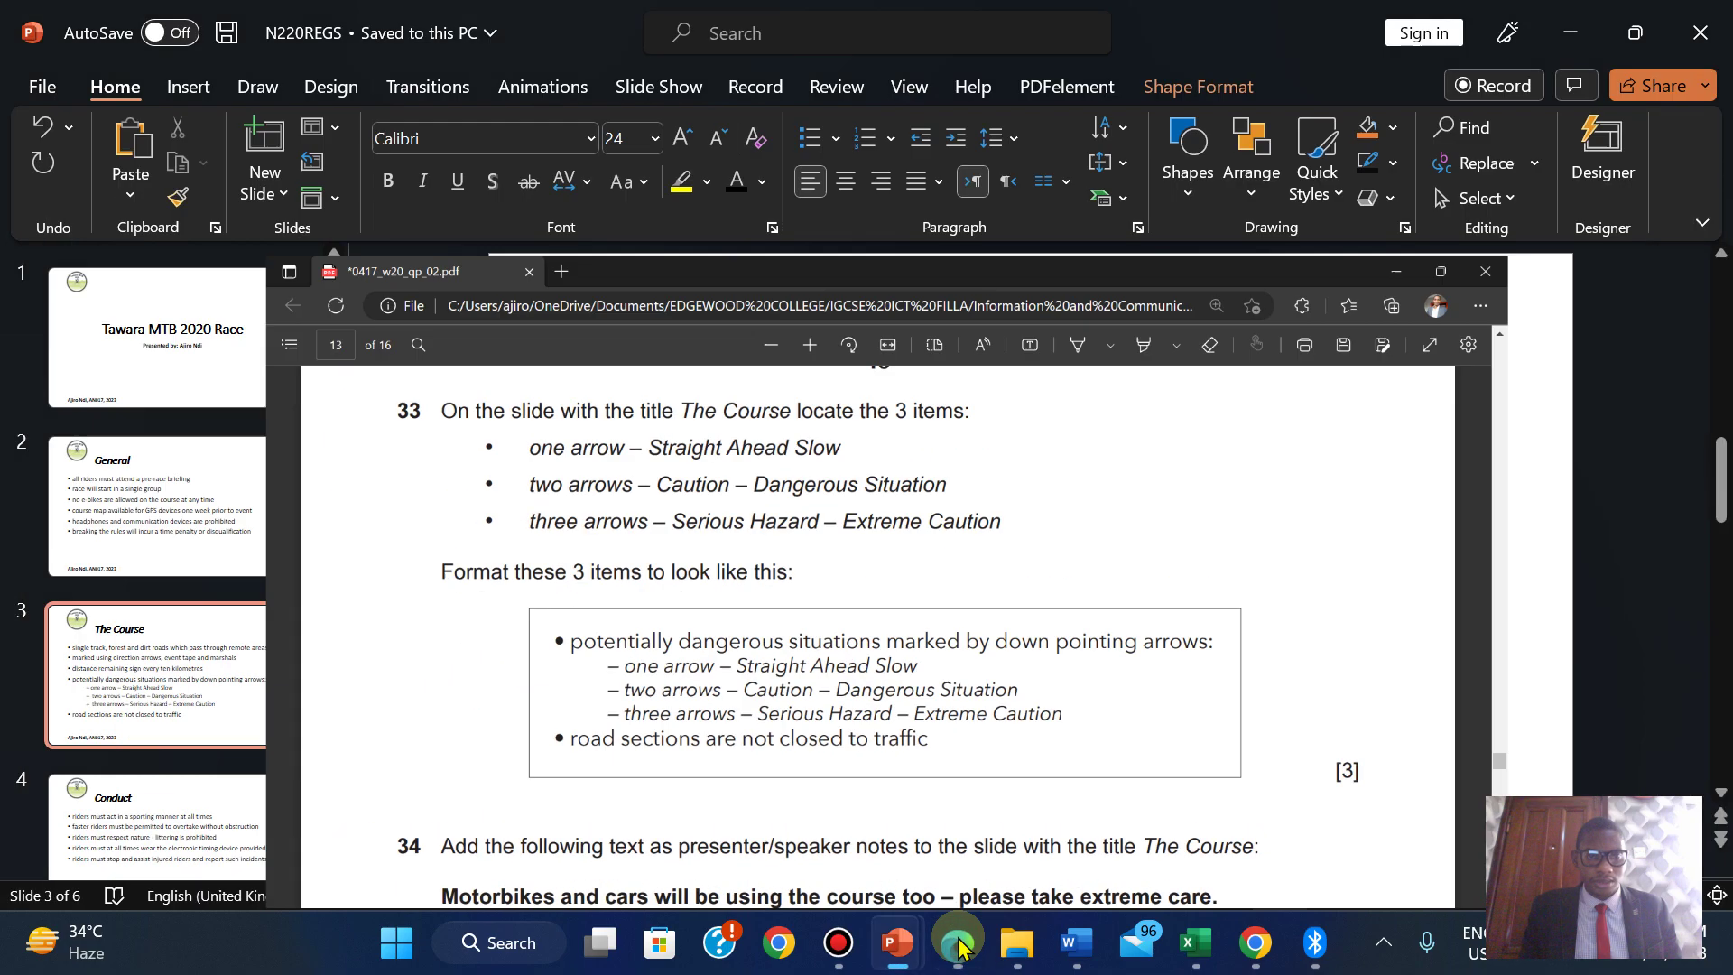
left_click(959, 943)
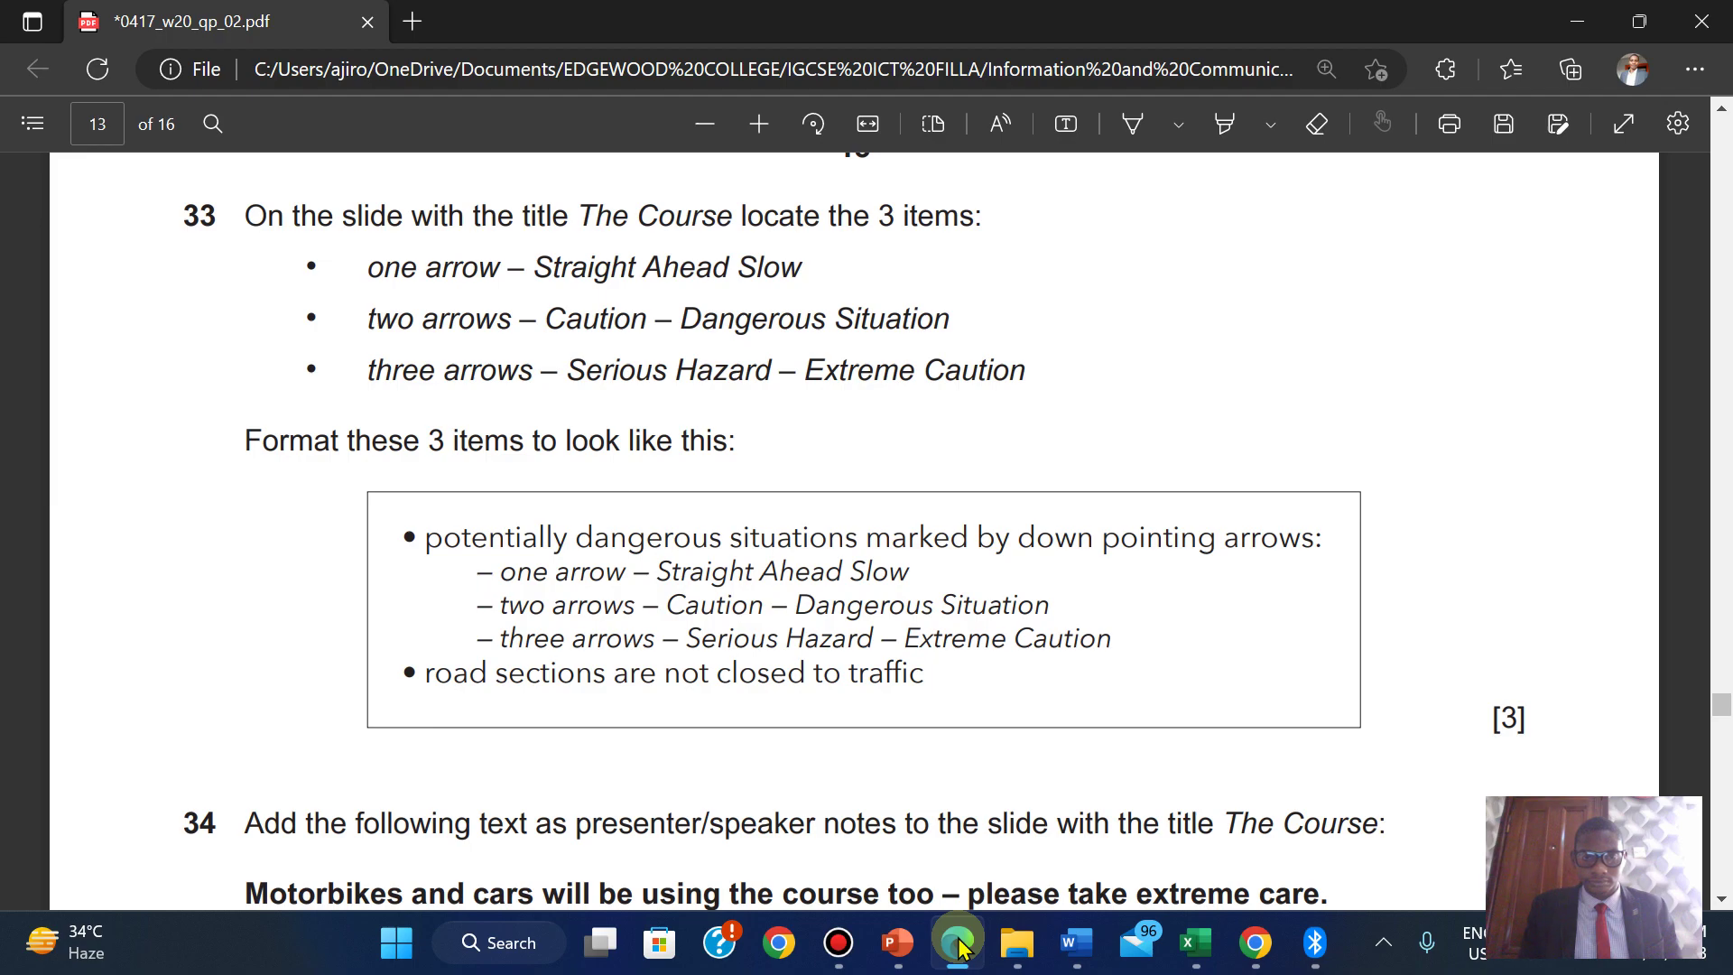
left_click(958, 944)
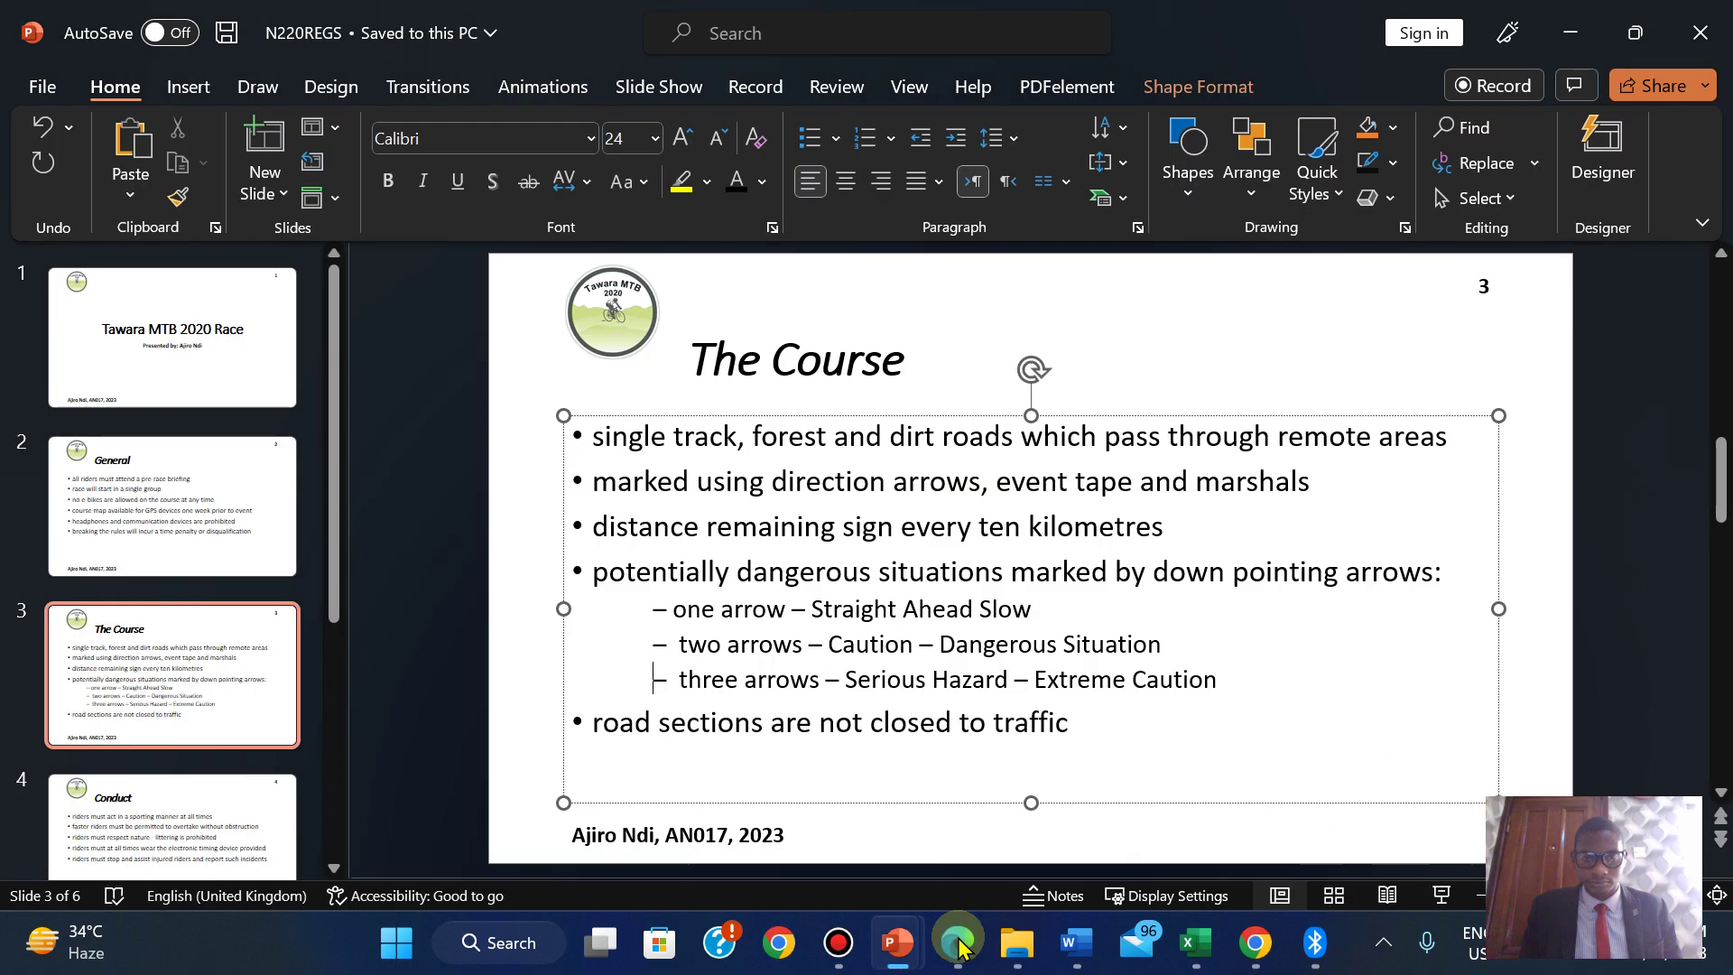
left_click(959, 943)
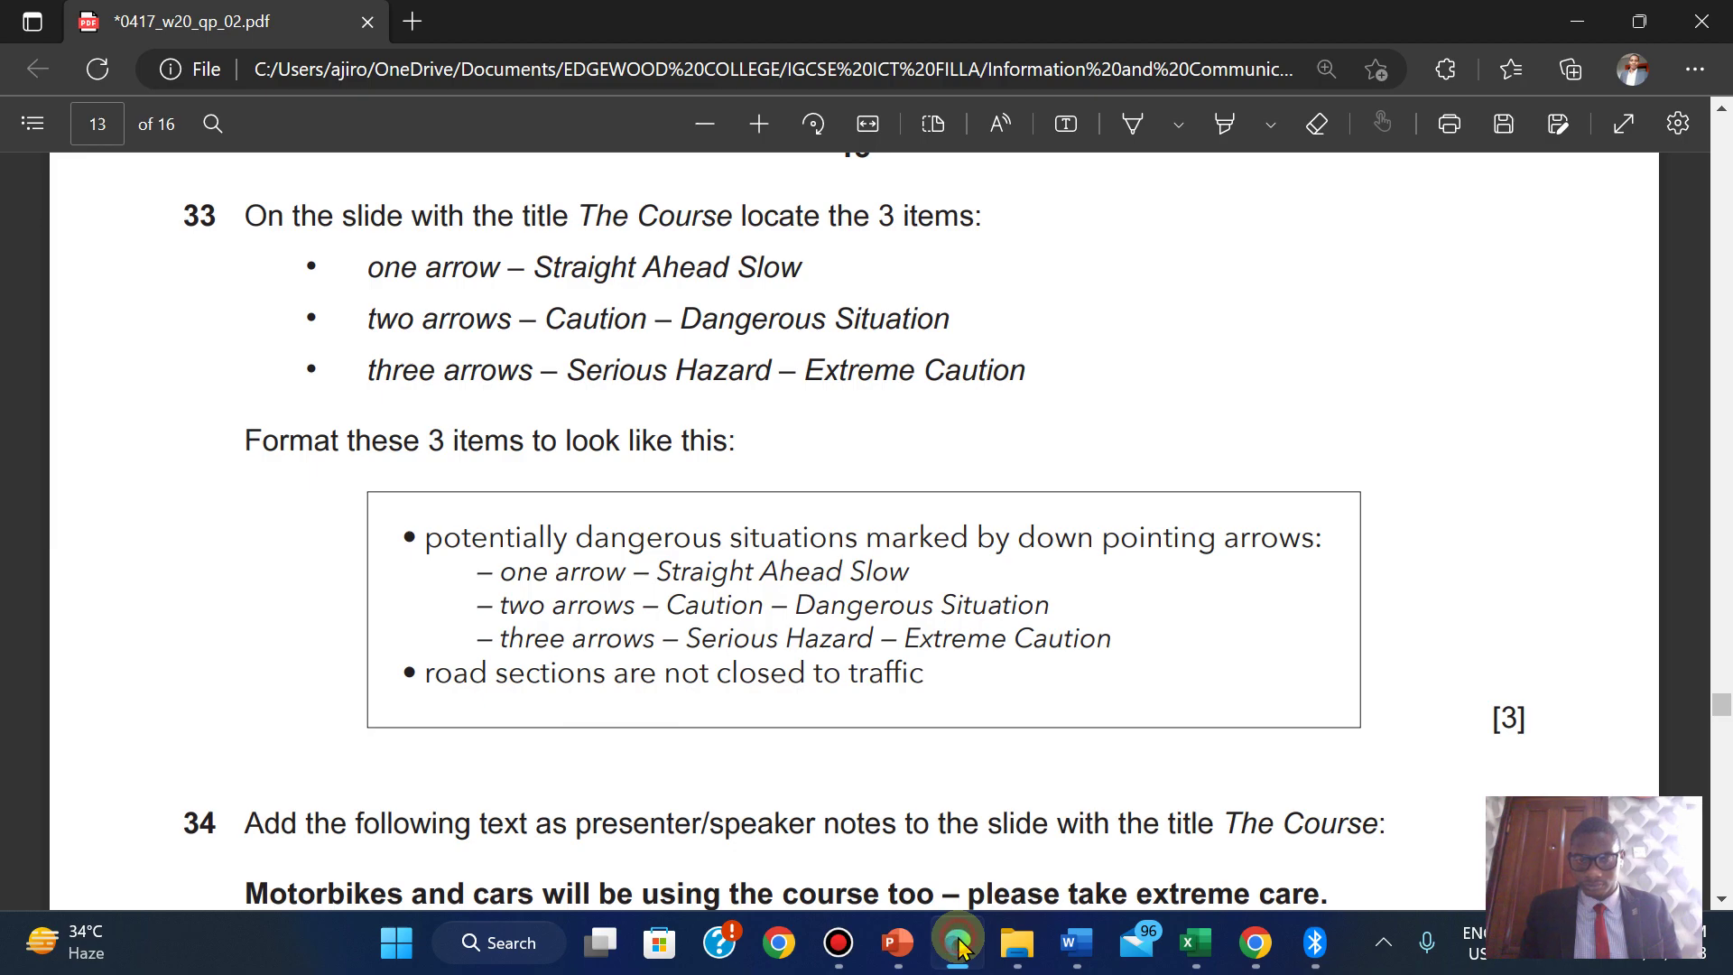
left_click(958, 944)
left_click(959, 943)
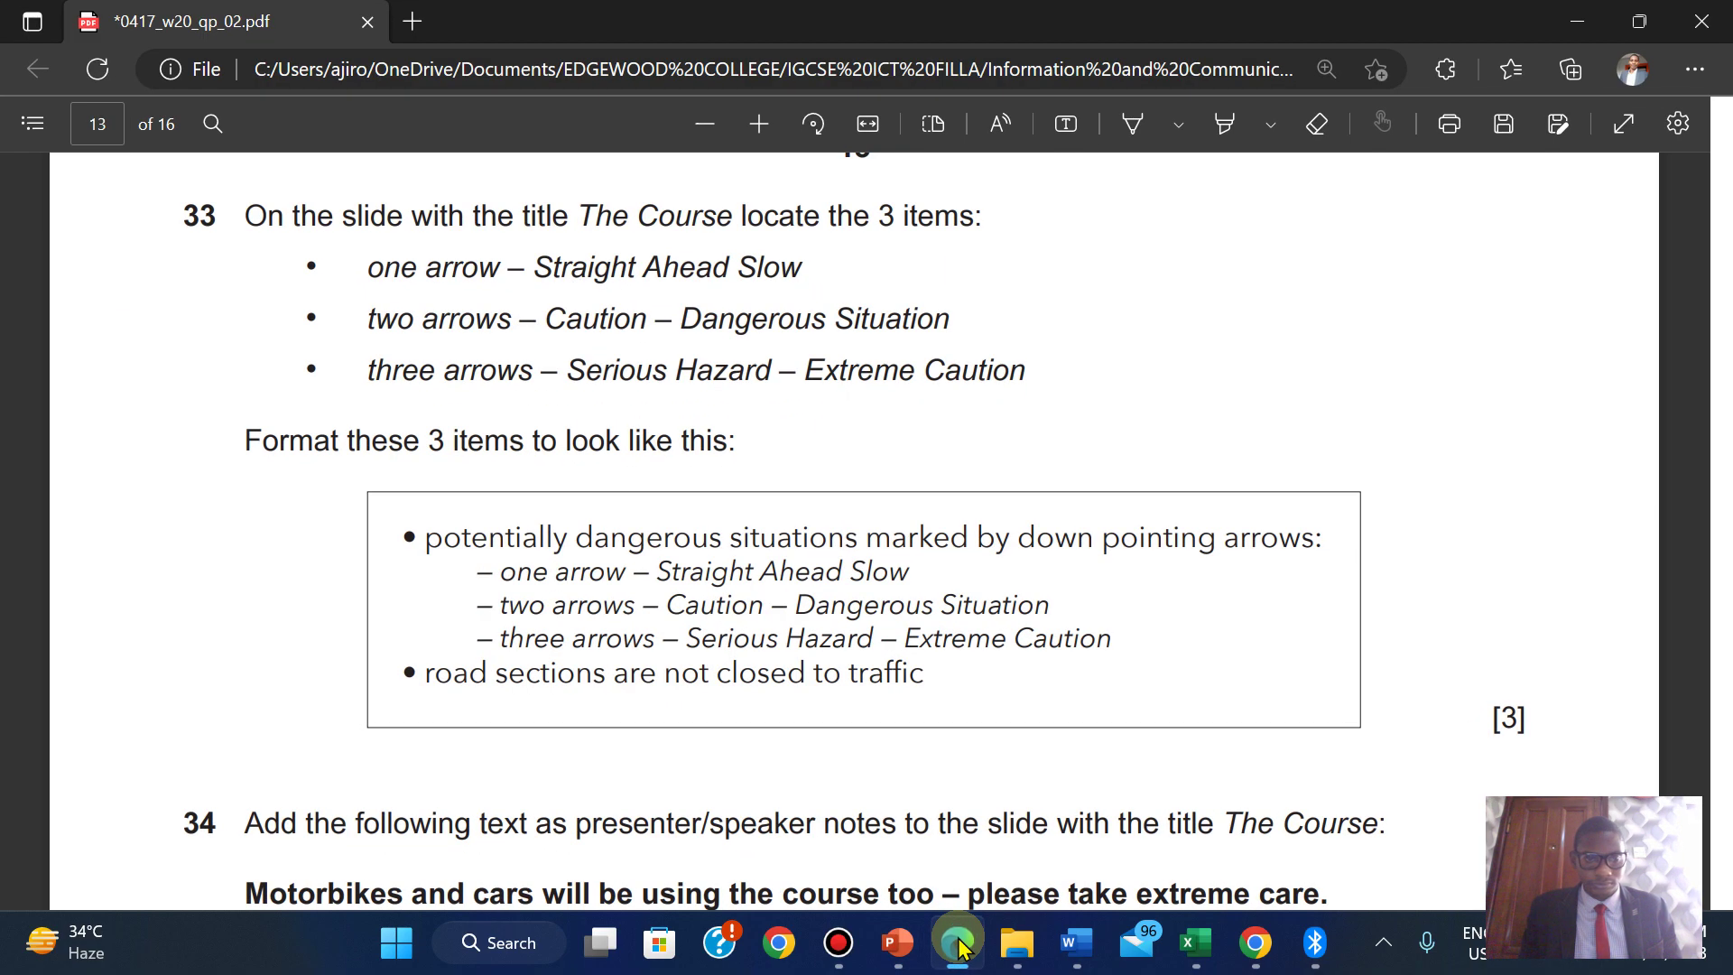
left_click(959, 944)
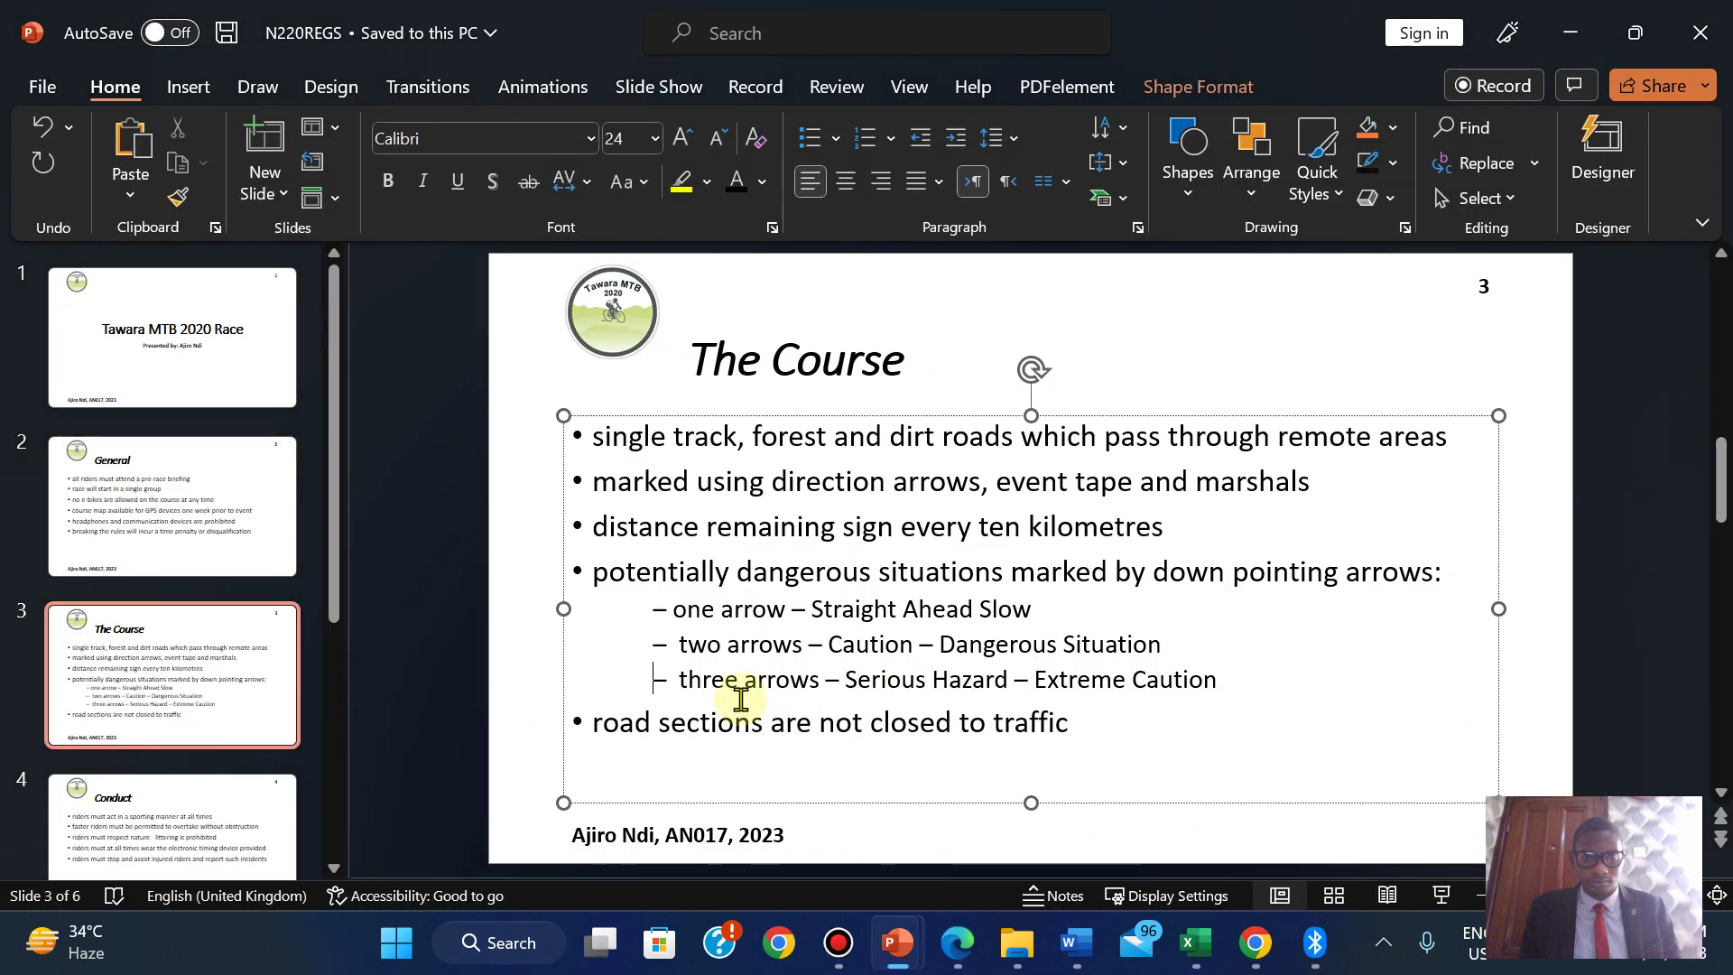
Make the three arrow sub-points on slide 3 italic.
left_click_drag(683, 614, 1200, 677)
left_click(674, 596)
left_click_drag(650, 599, 1219, 677)
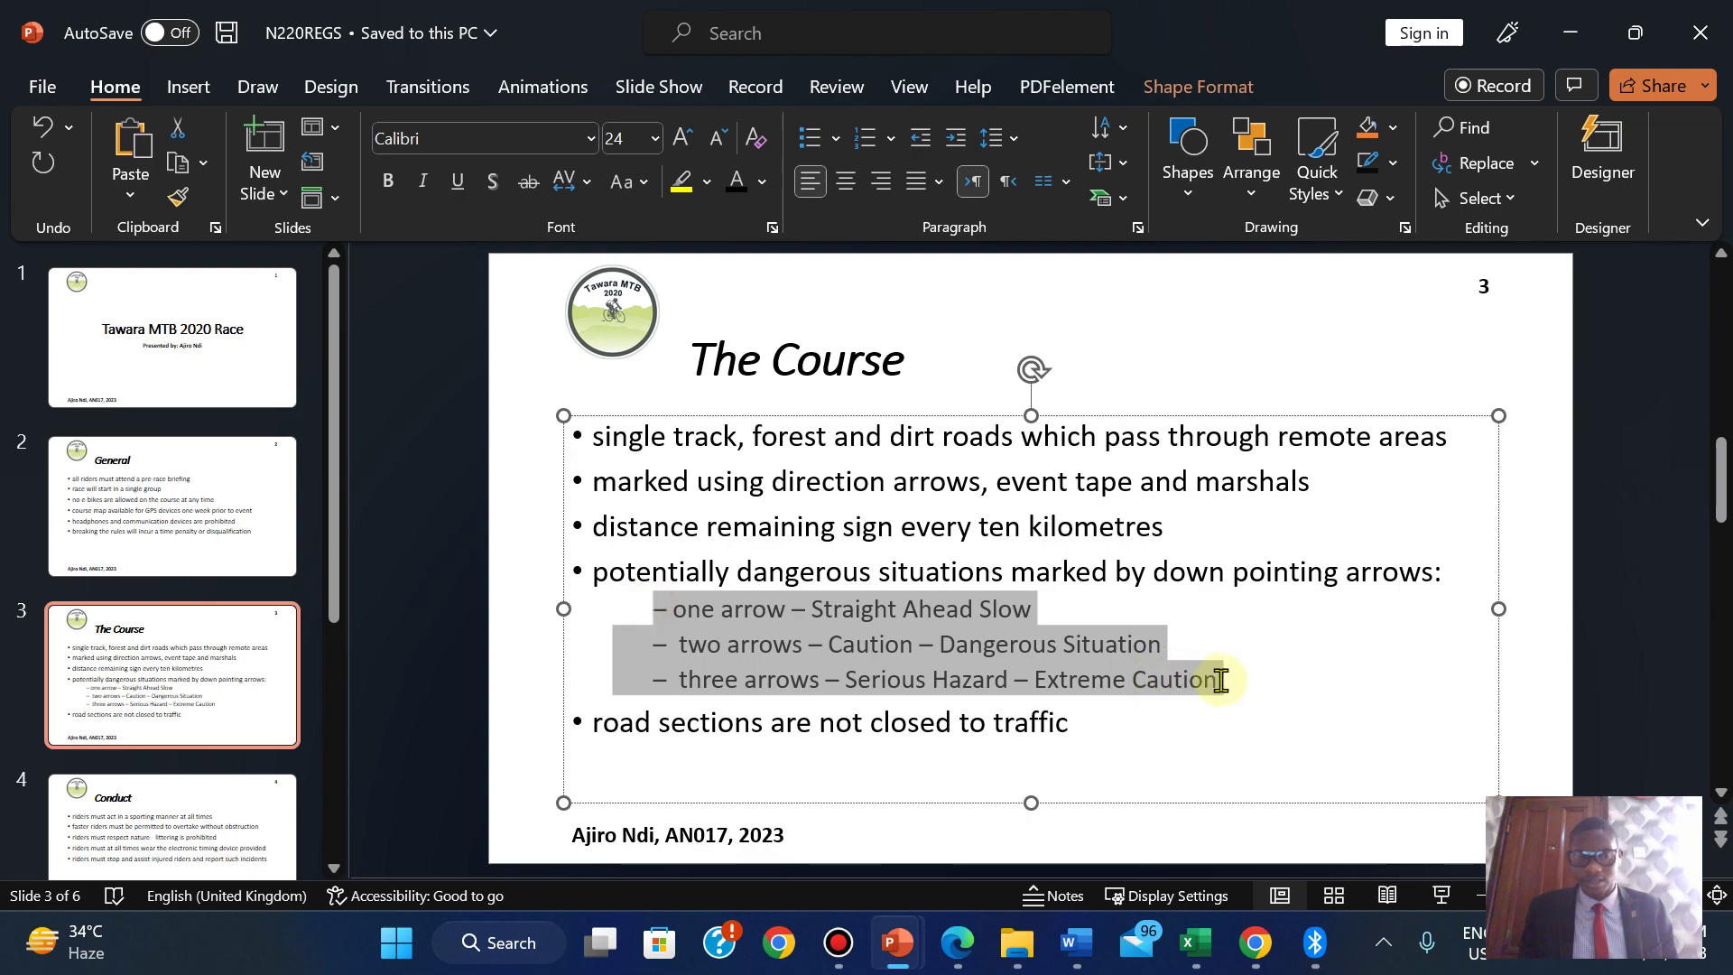
left_click(422, 179)
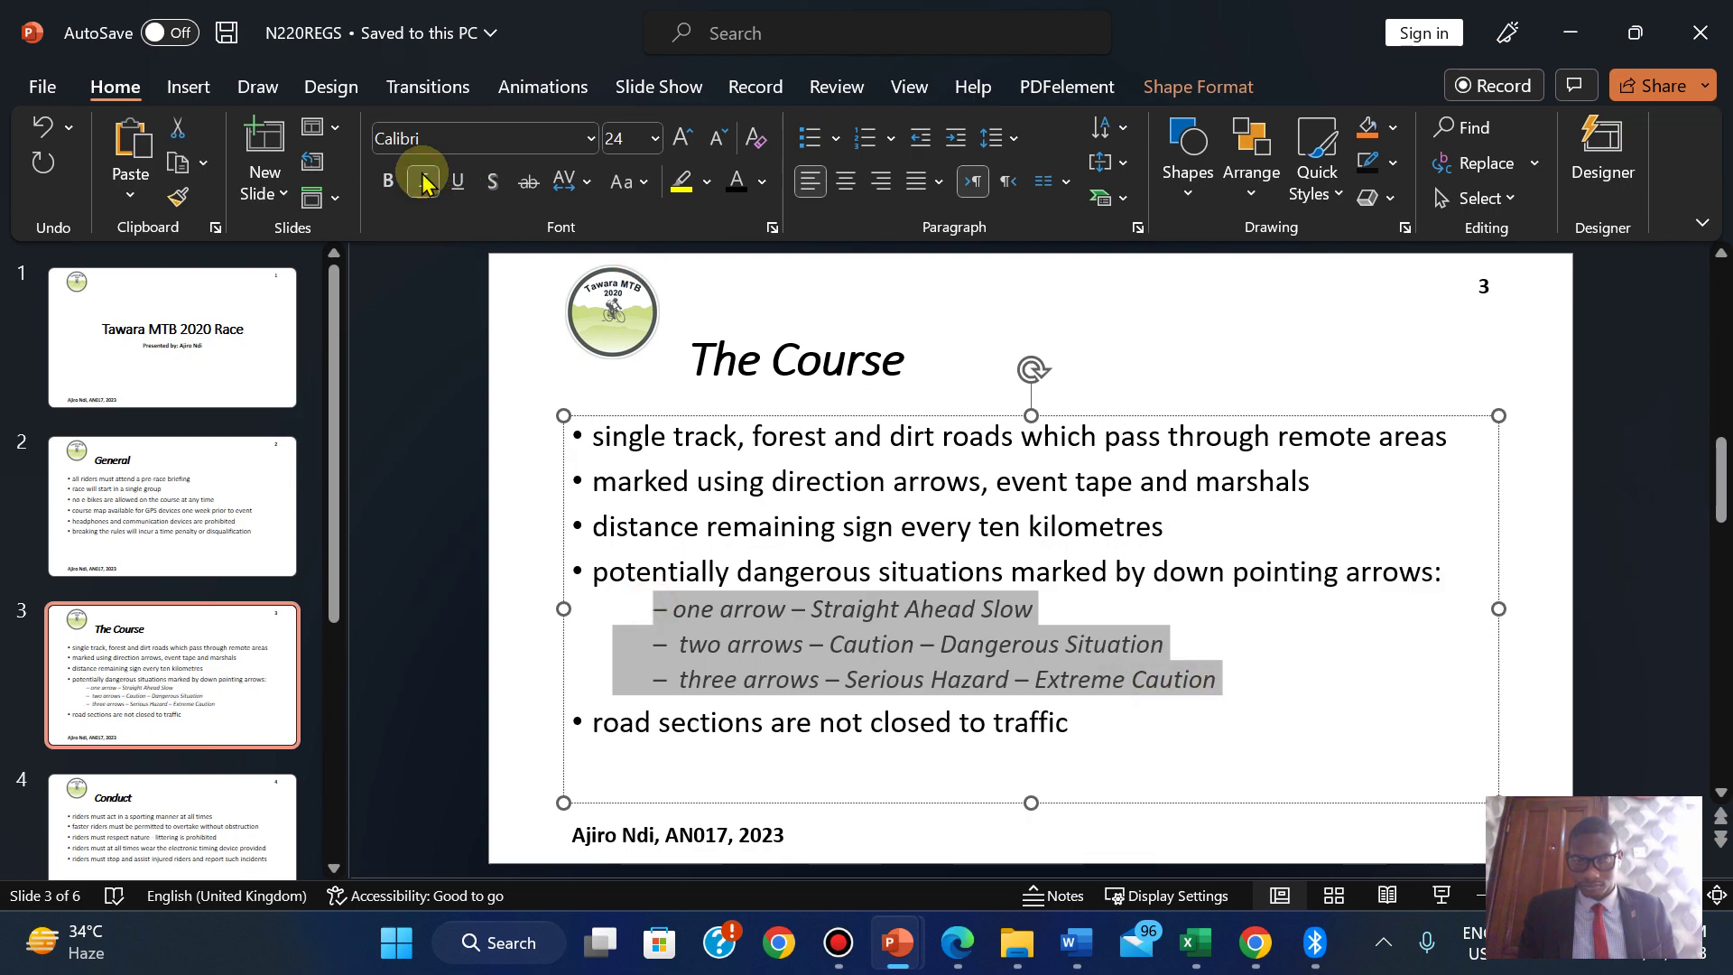
Check the italic arrow sub-points against the required layout in the exam PDF.
left_click(958, 942)
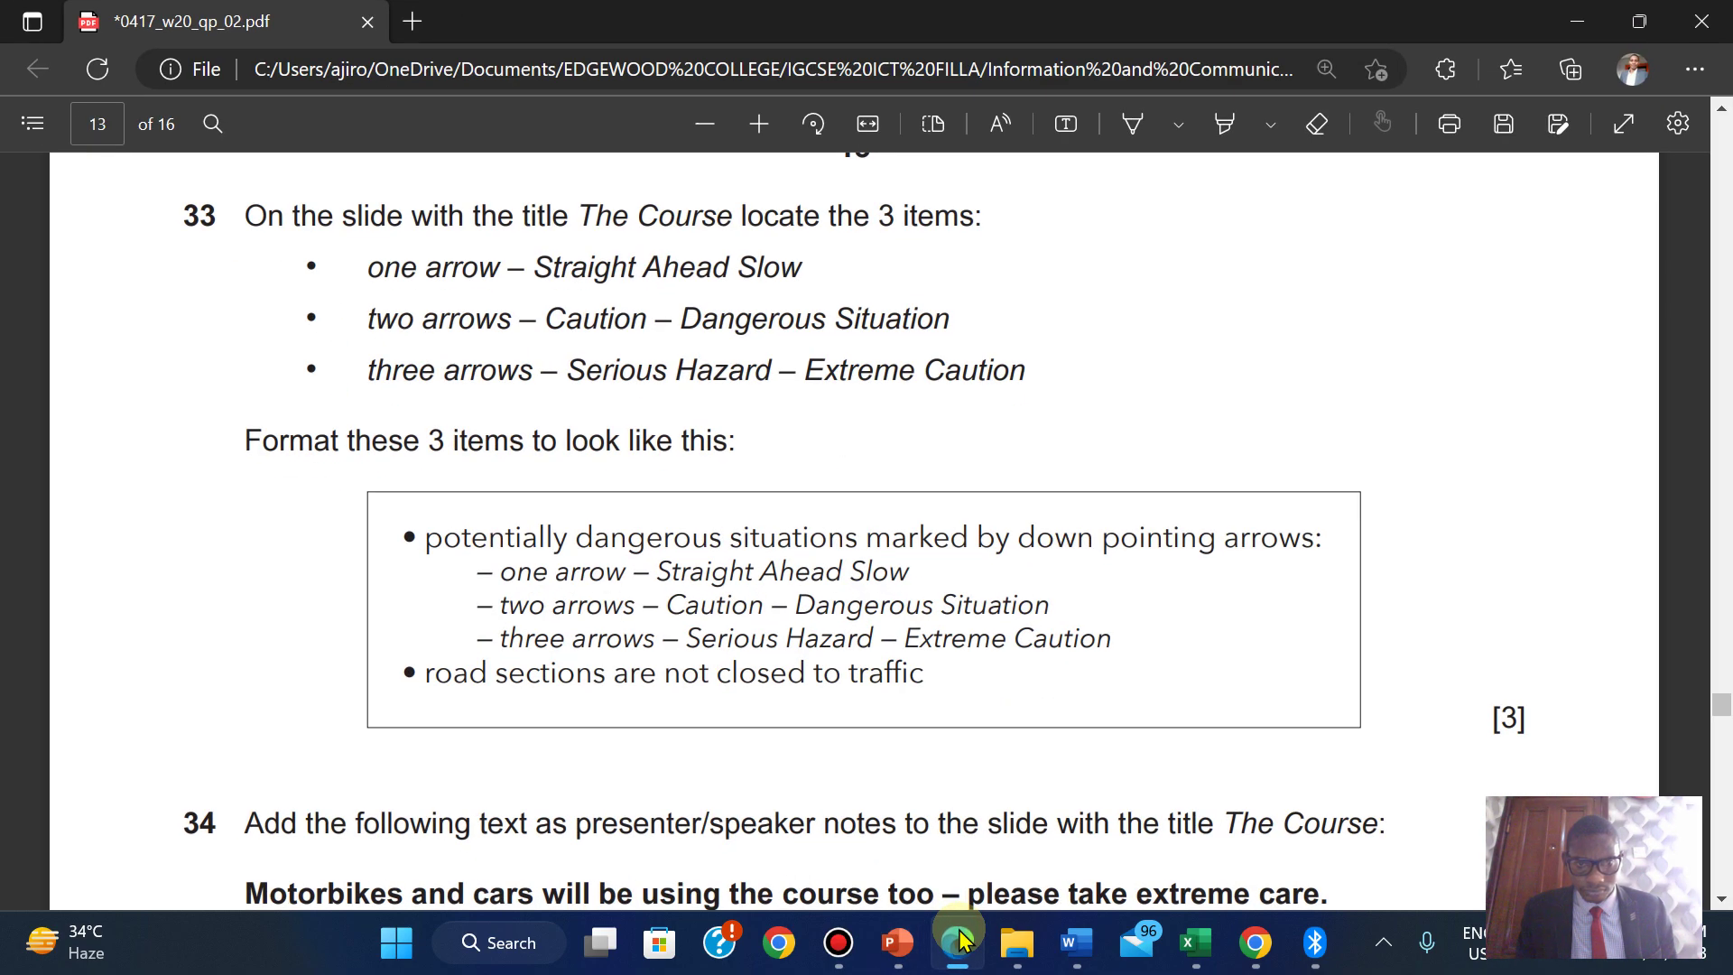
left_click(962, 941)
left_click(961, 942)
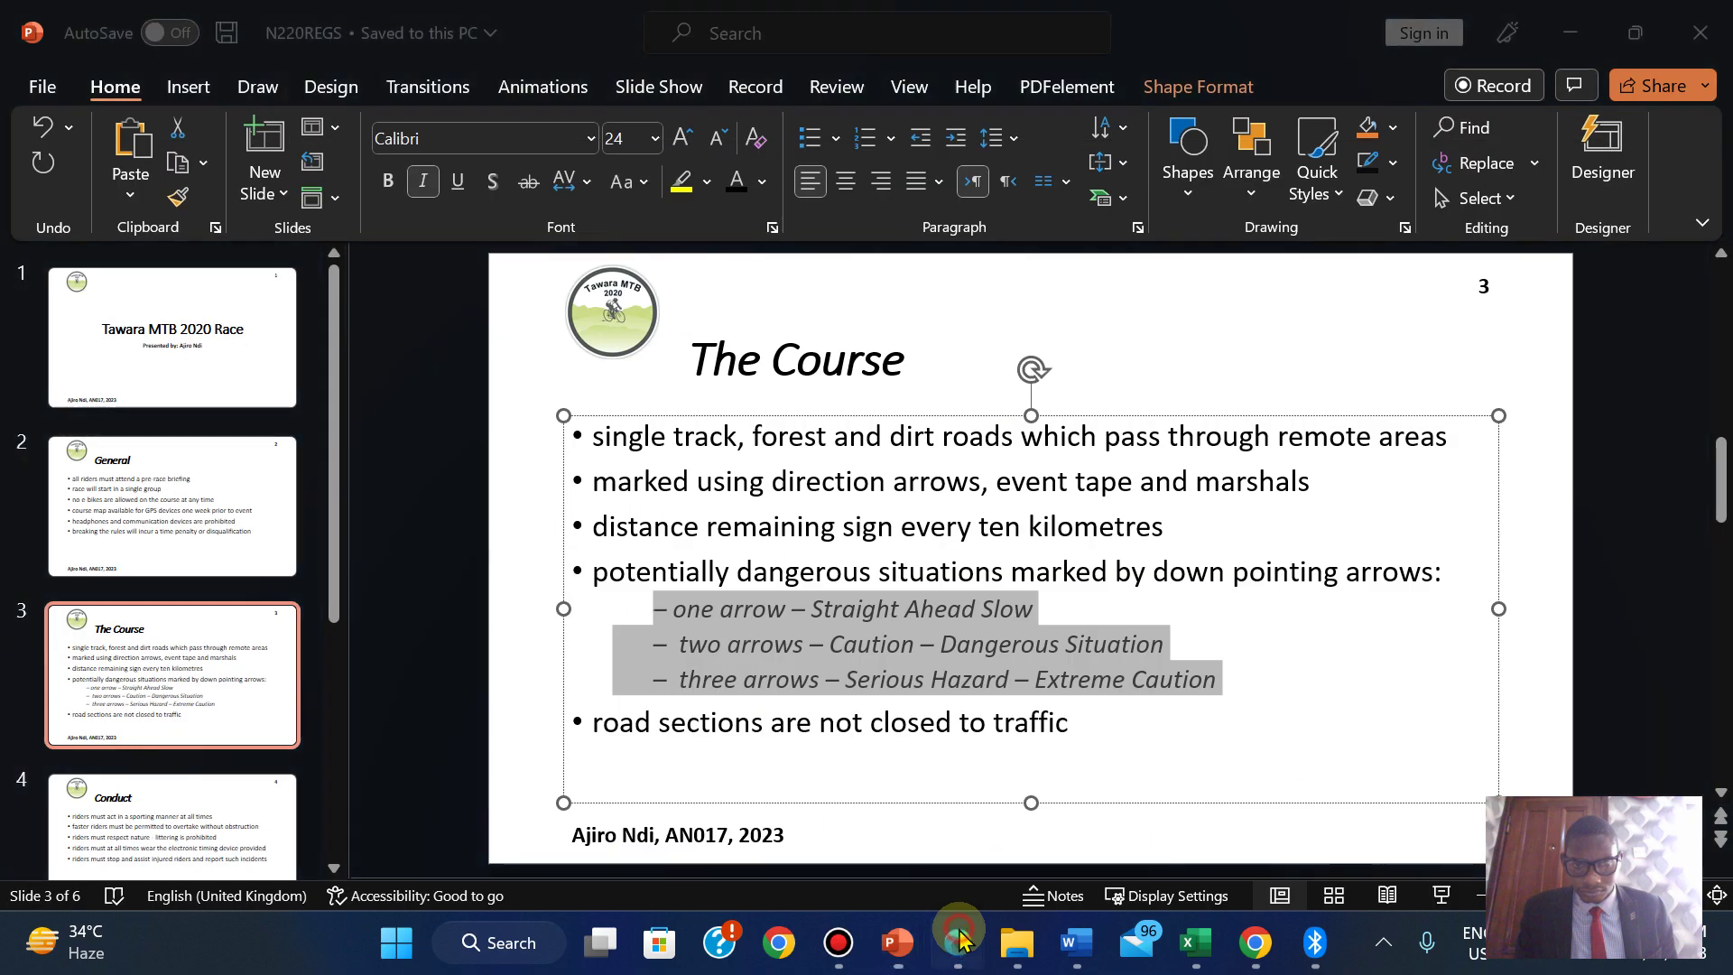
left_click(960, 942)
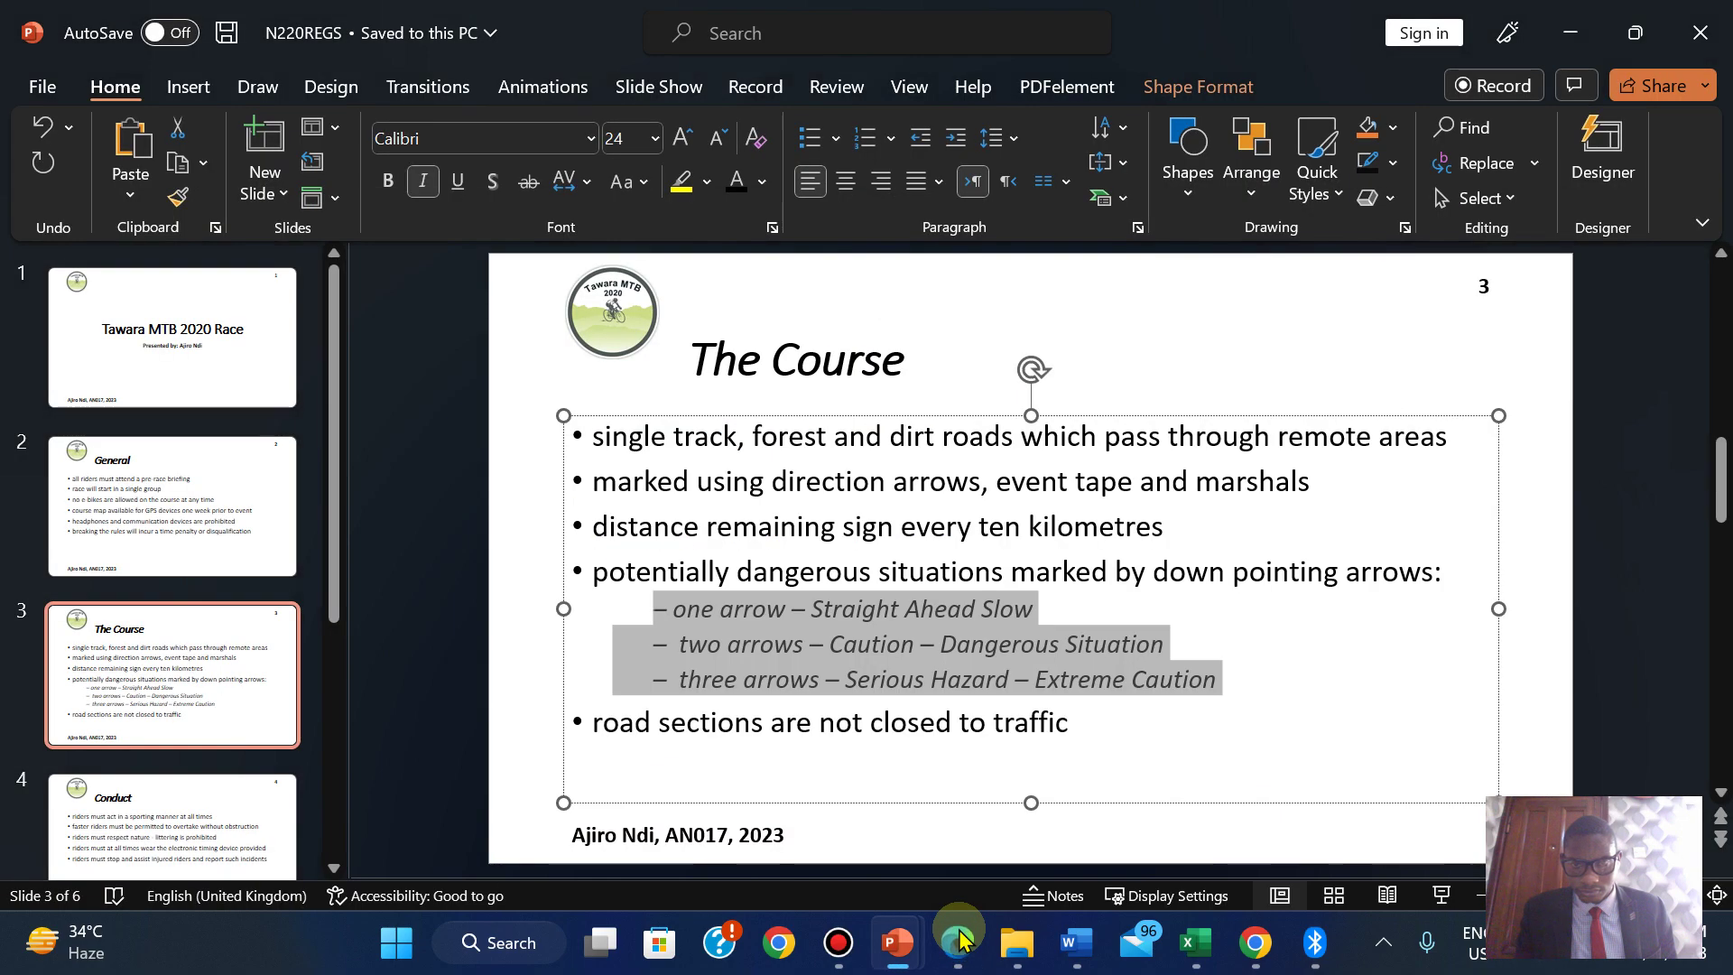
left_click(960, 942)
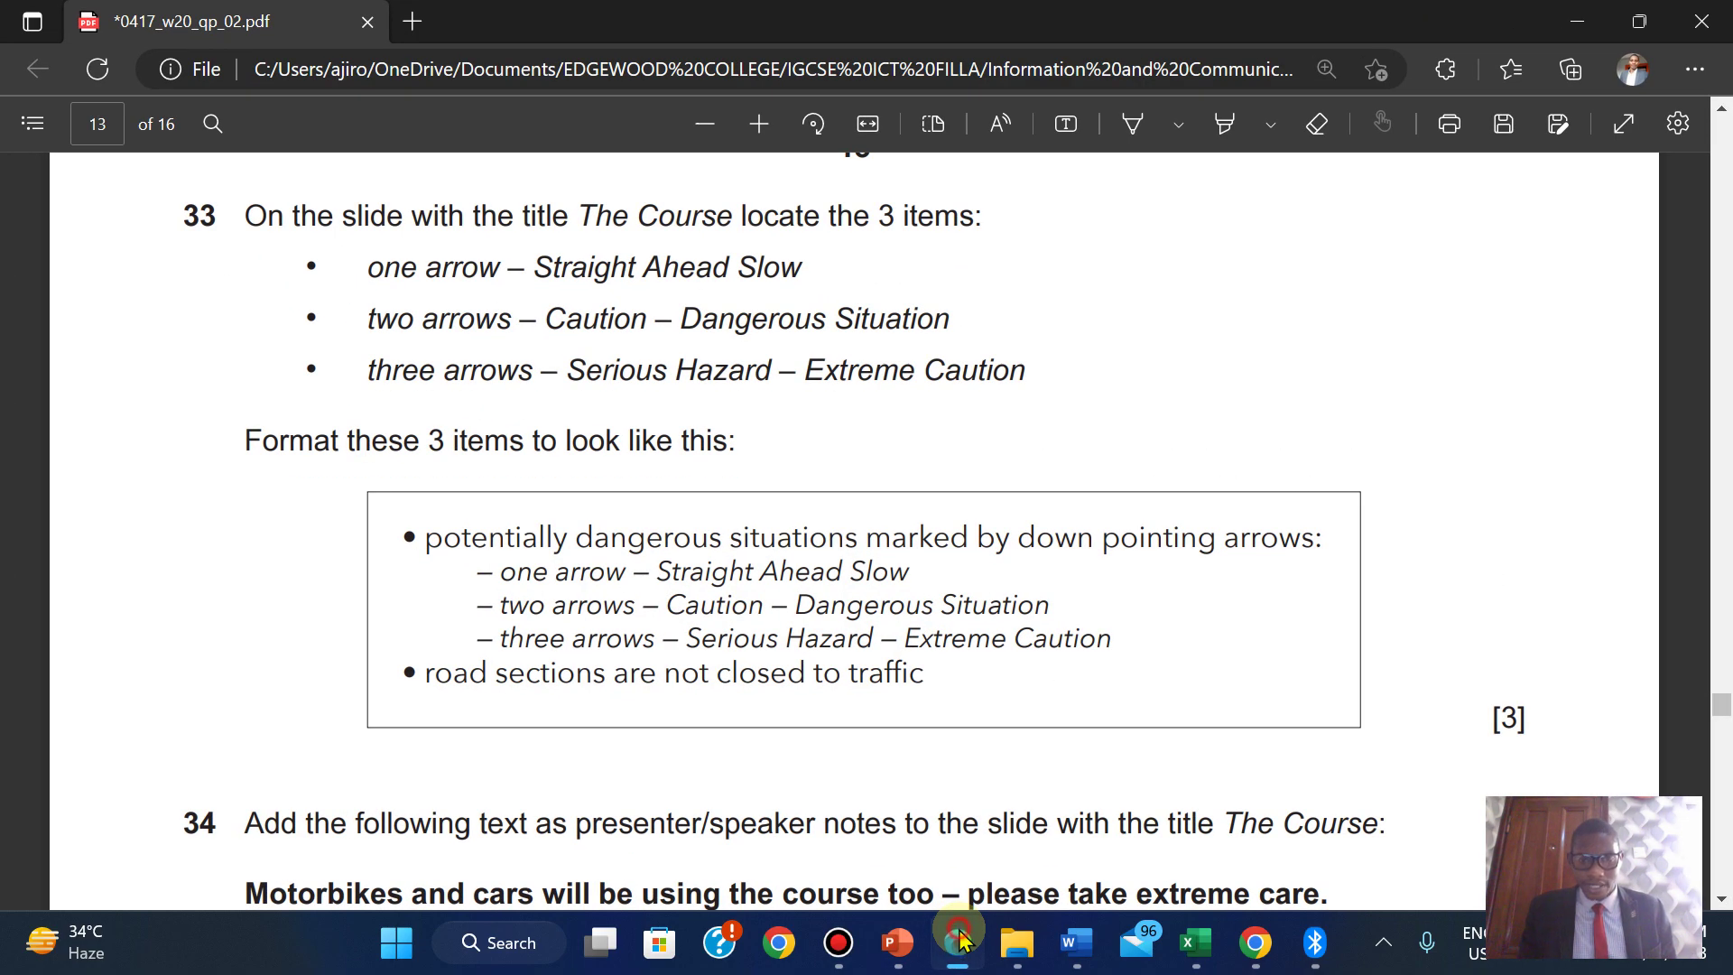
left_click(961, 941)
left_click(960, 942)
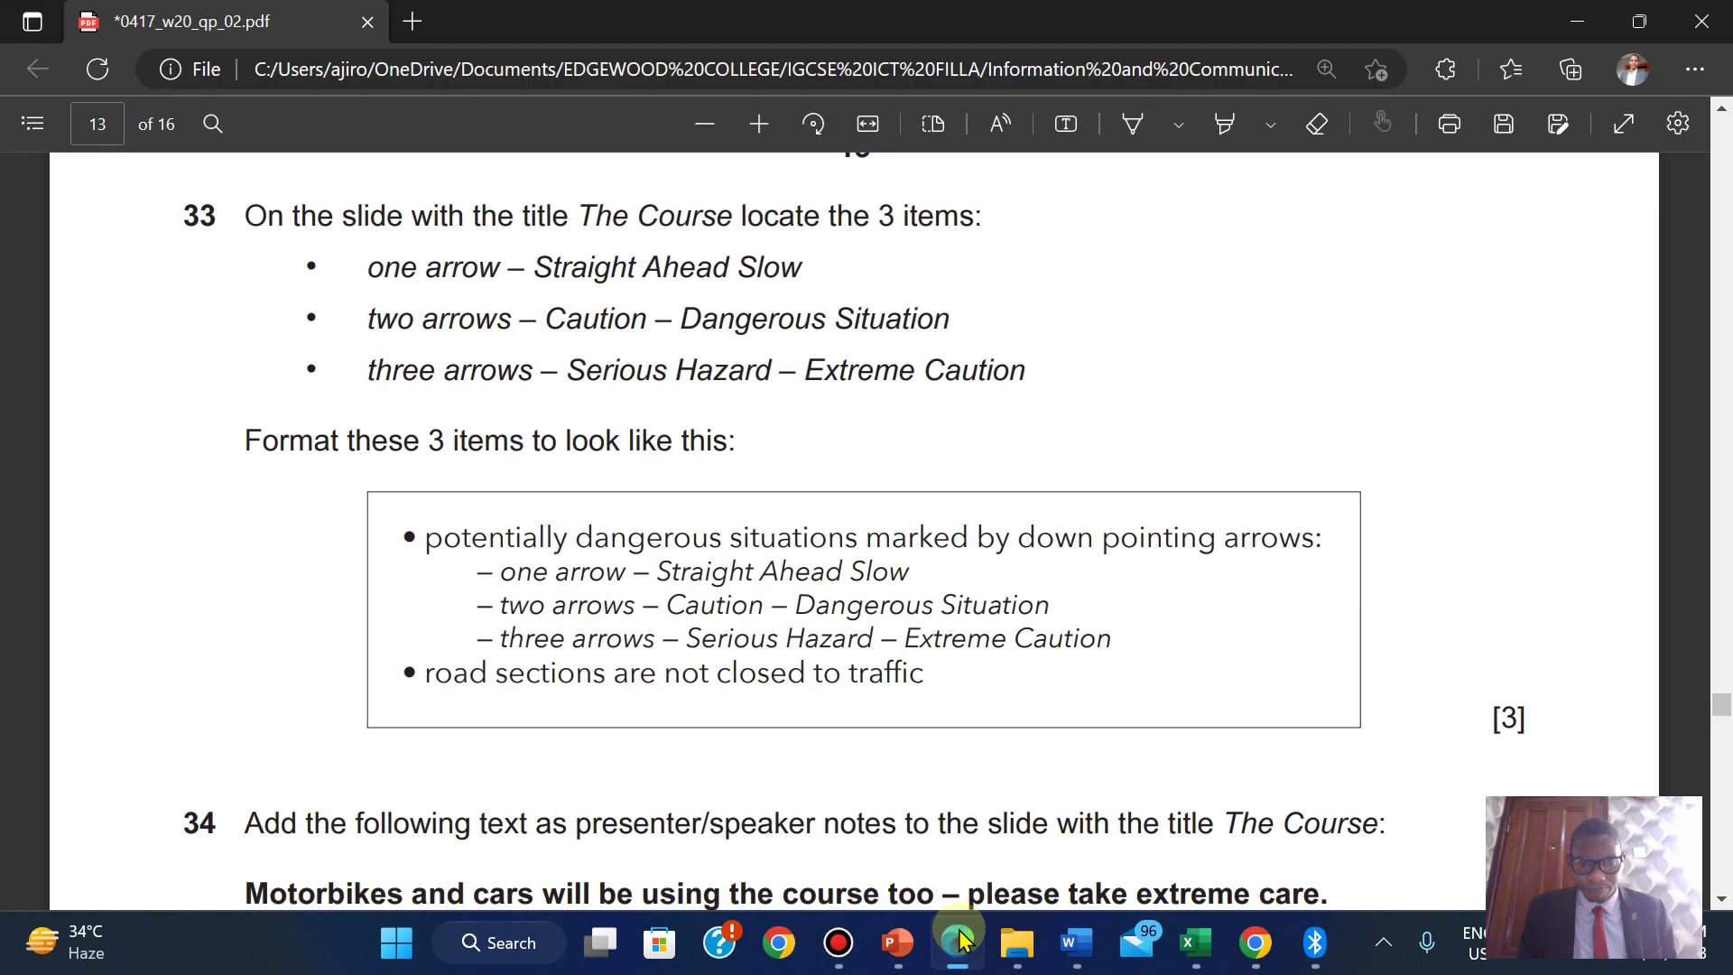
left_click(960, 941)
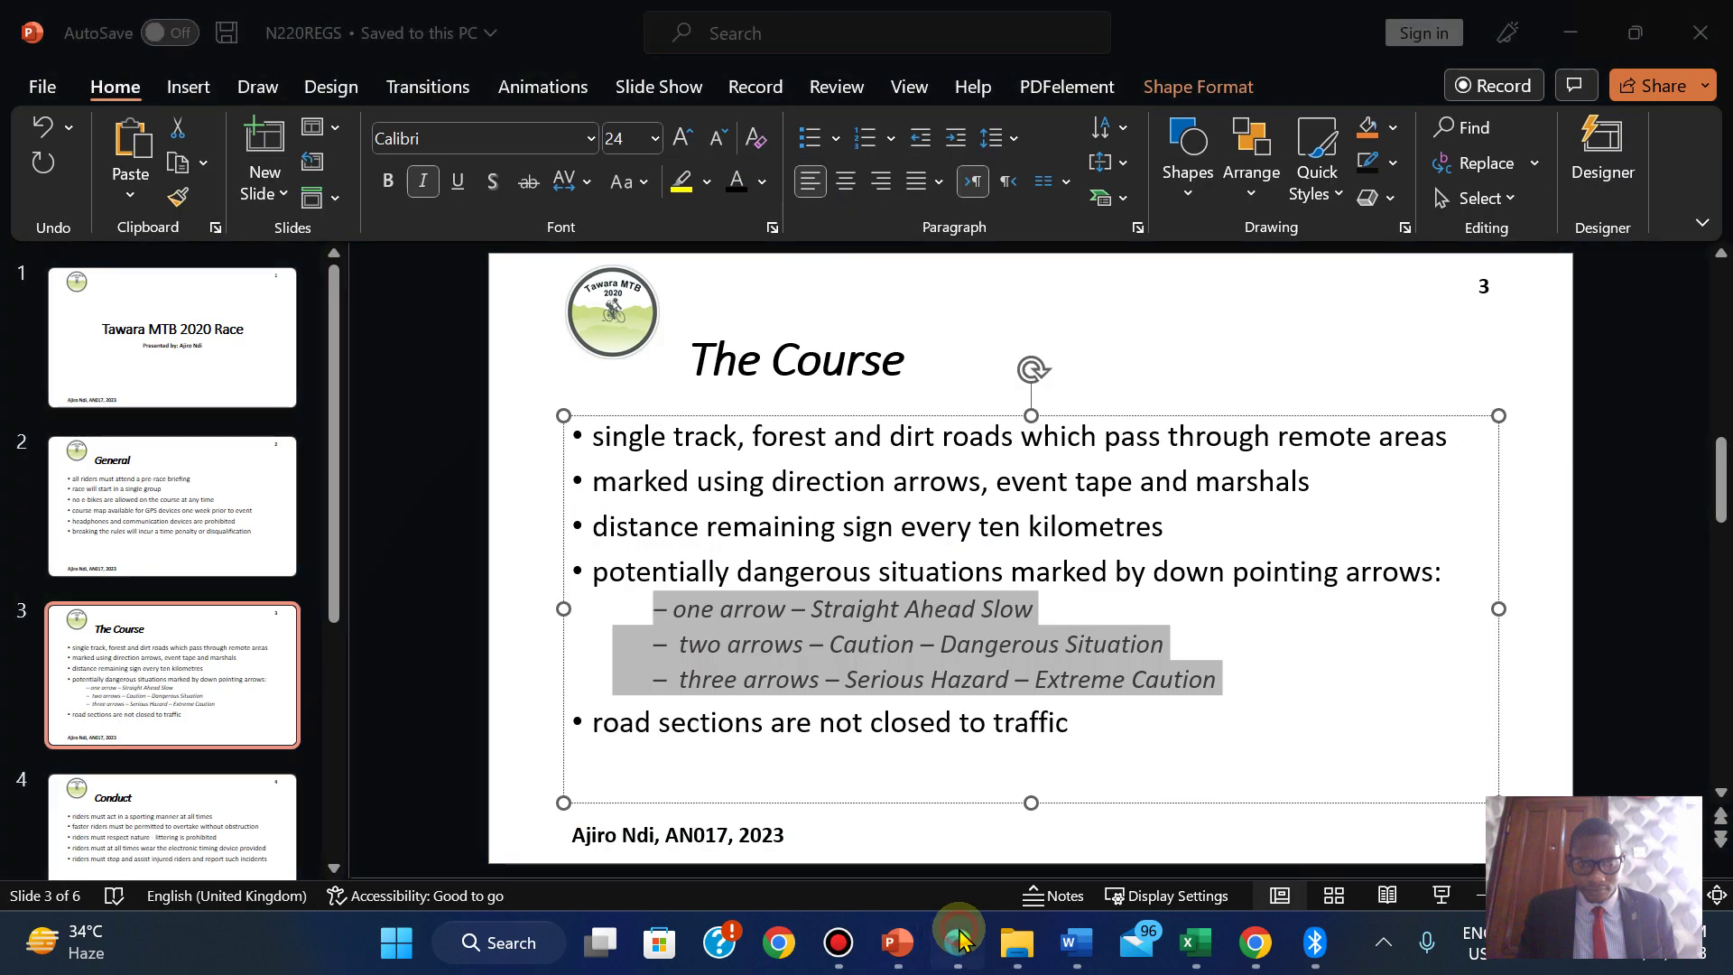
left_click(961, 942)
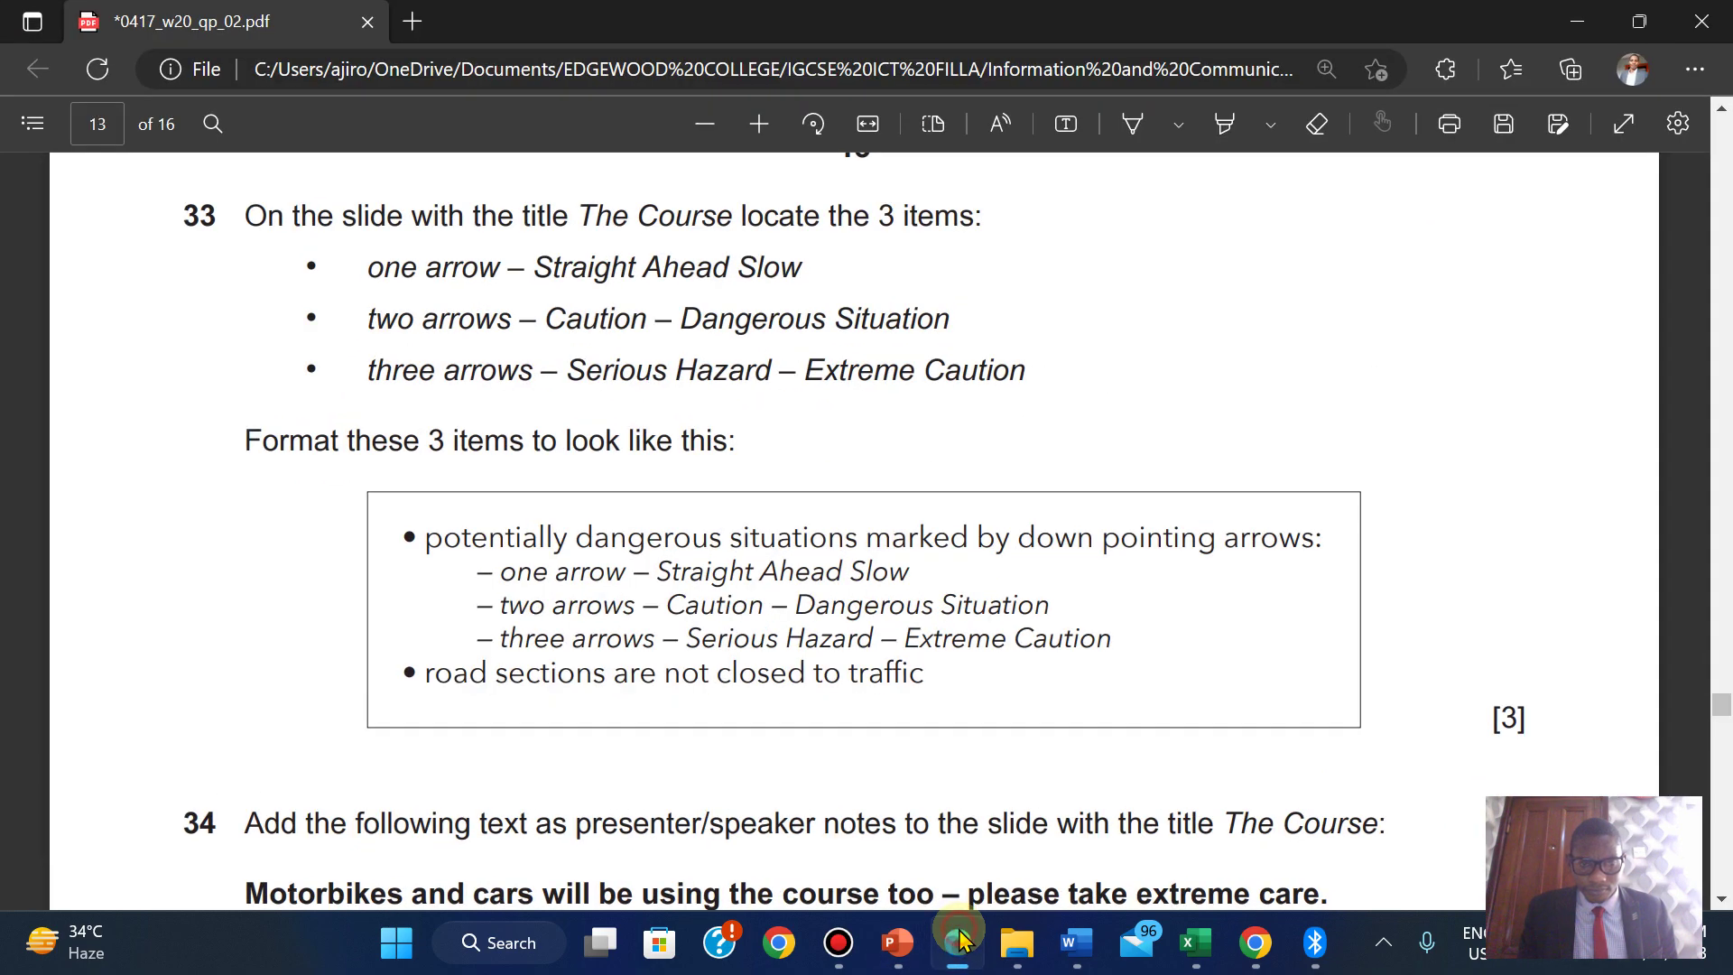
left_click(961, 942)
left_click(961, 942)
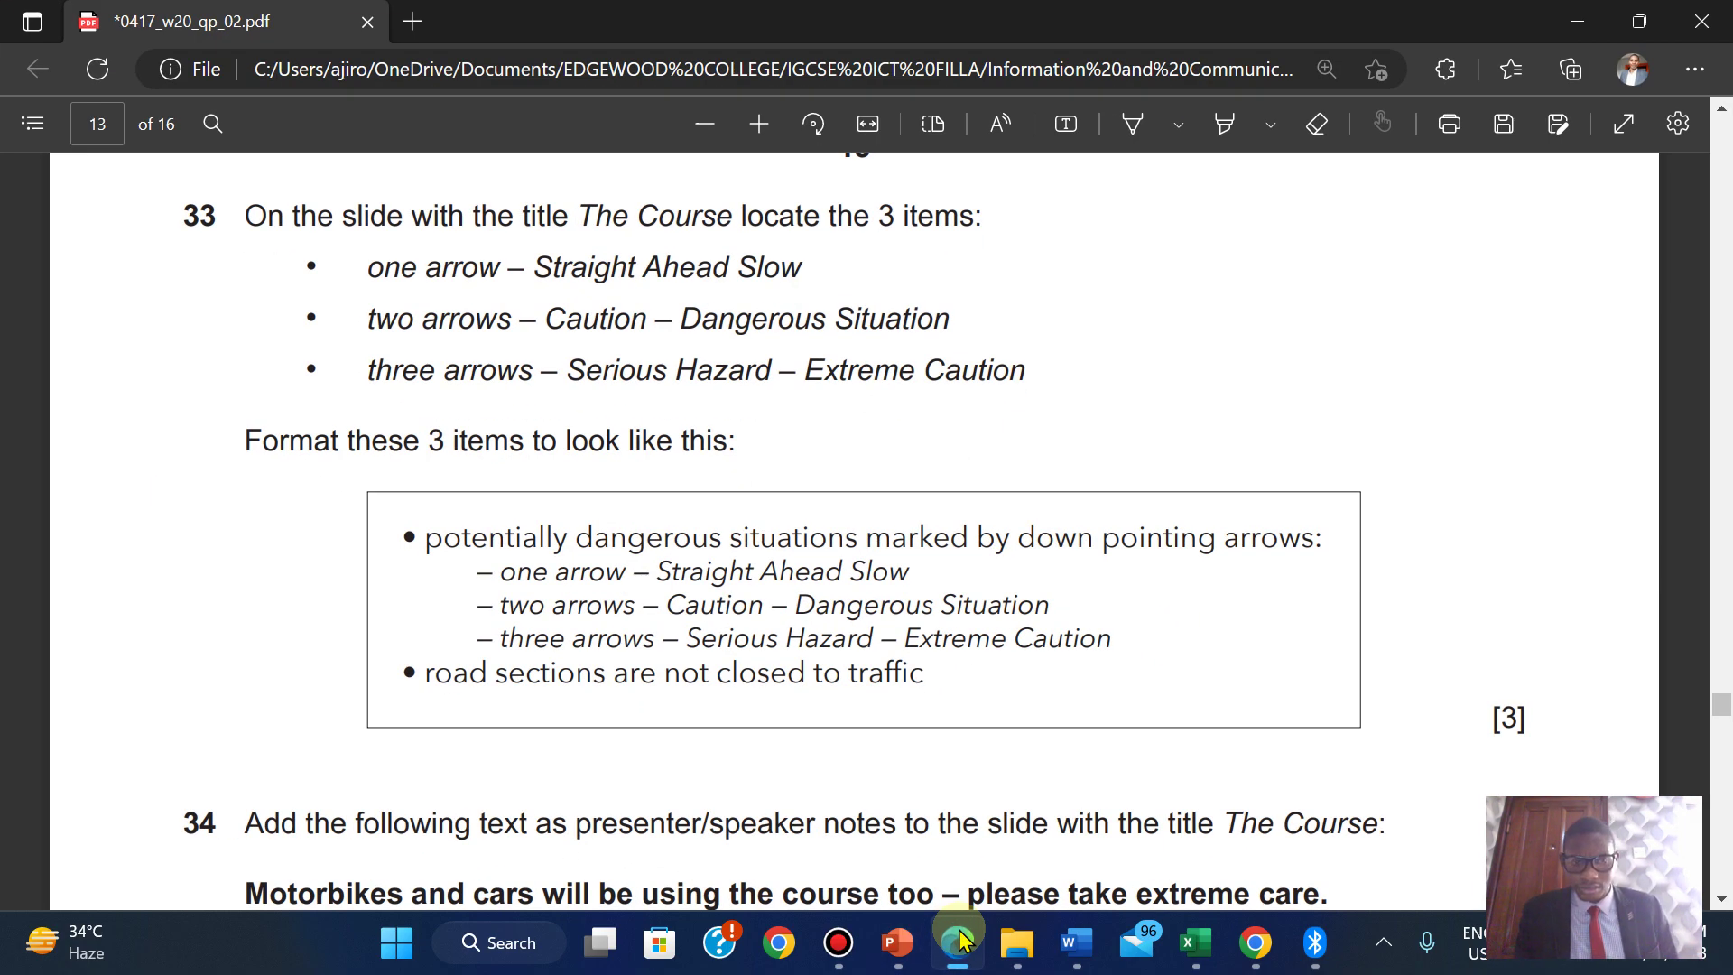
left_click(961, 942)
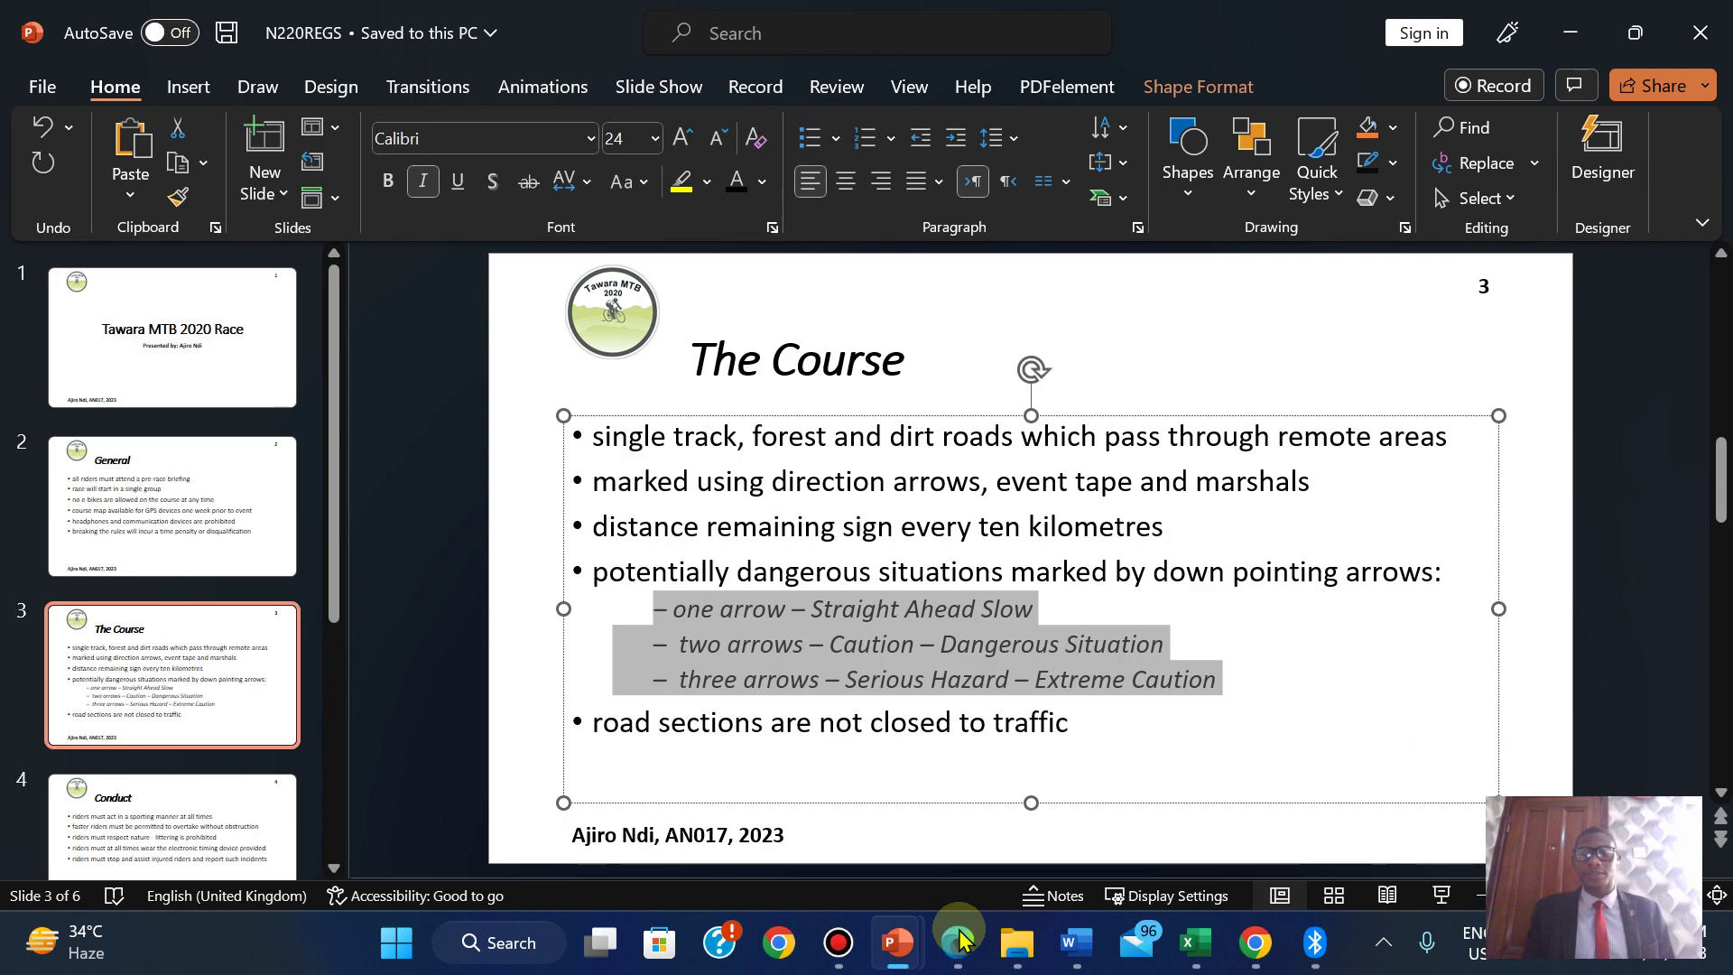
left_click(1015, 610)
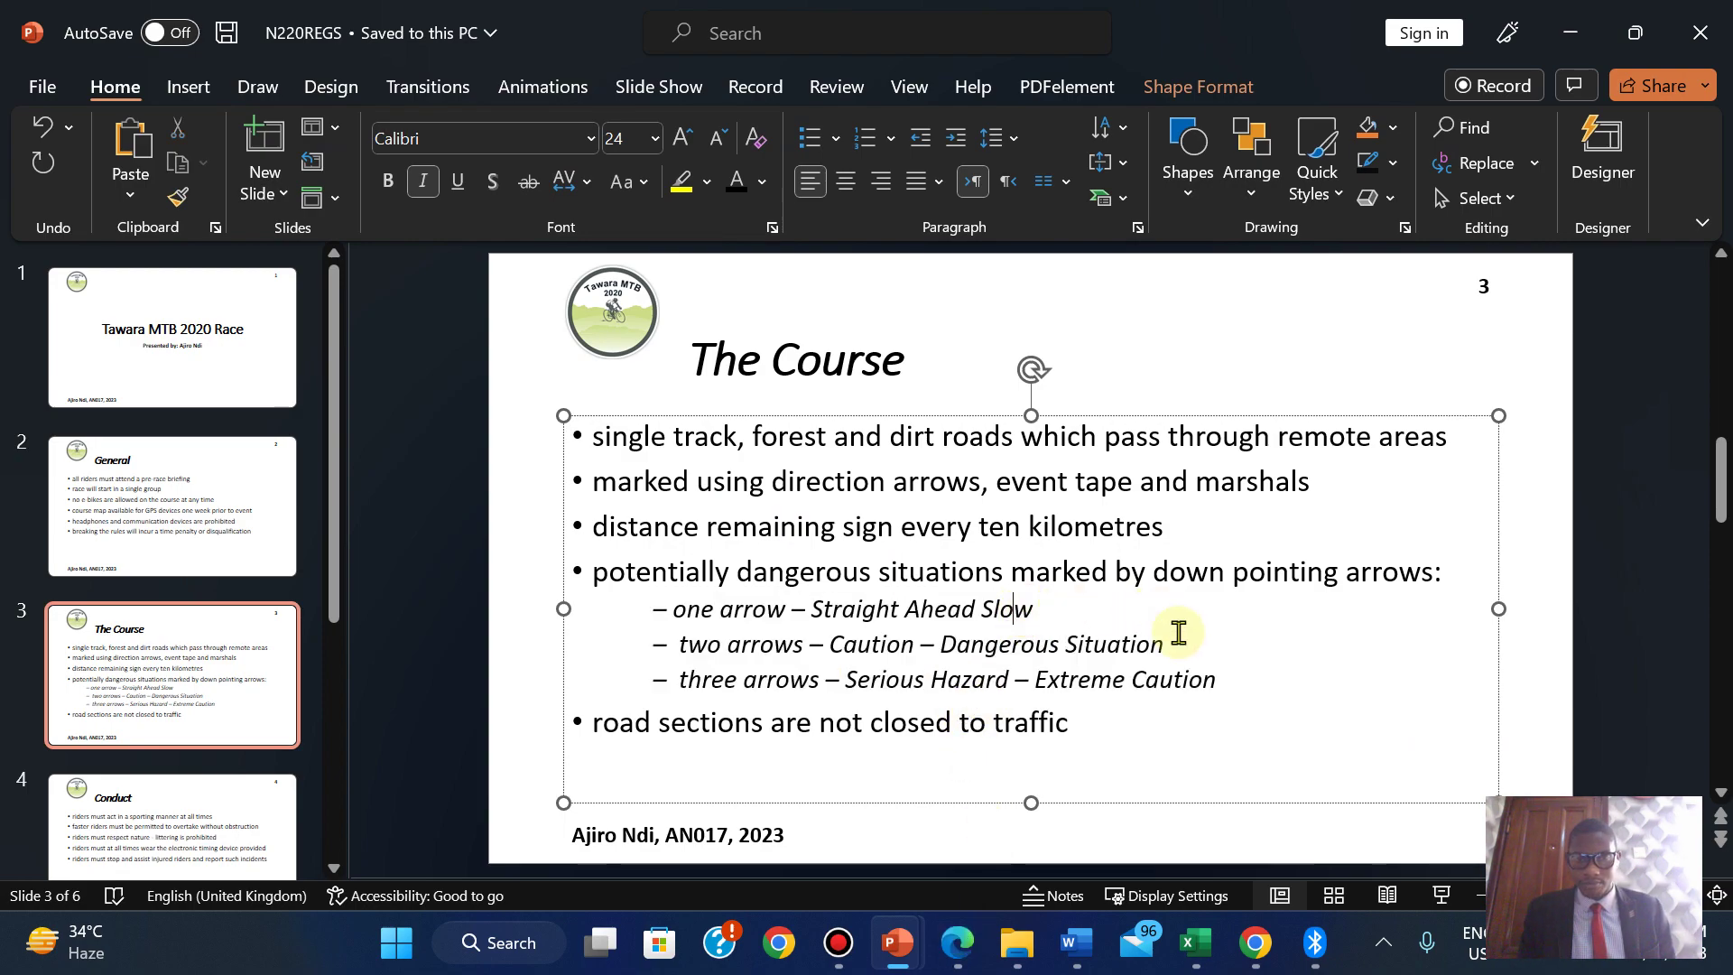
Open Slide Master view, then return to Normal view on slide 3.
left_click(909, 87)
left_click(383, 167)
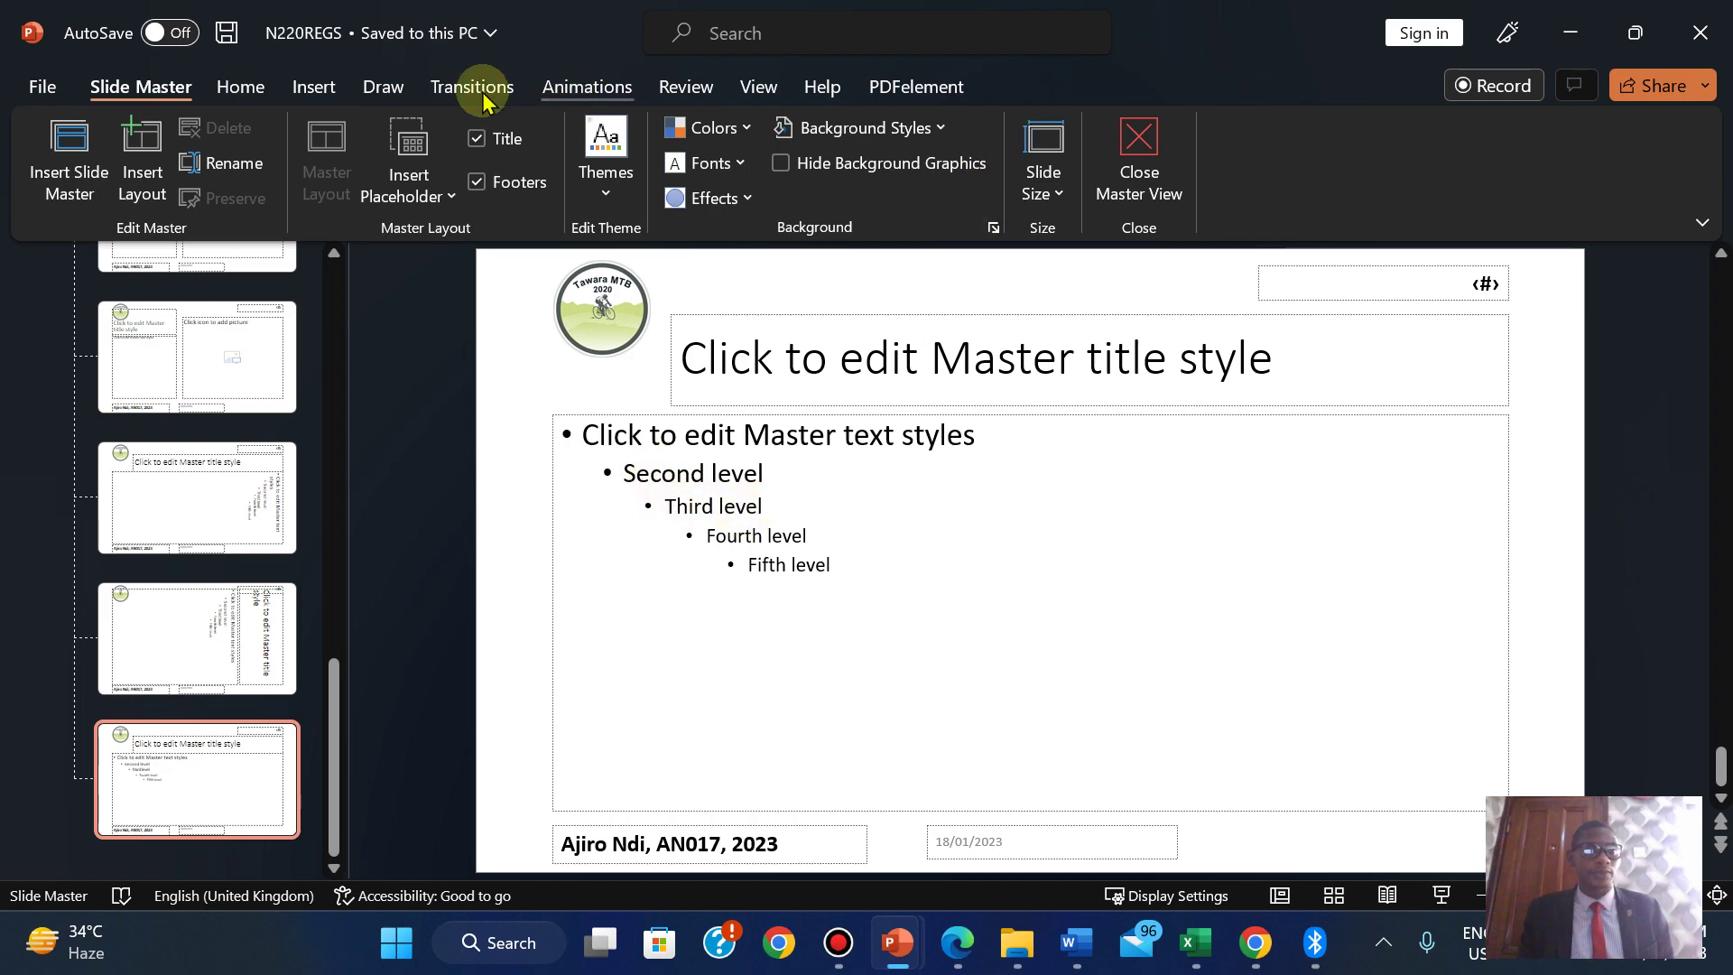
left_click(754, 90)
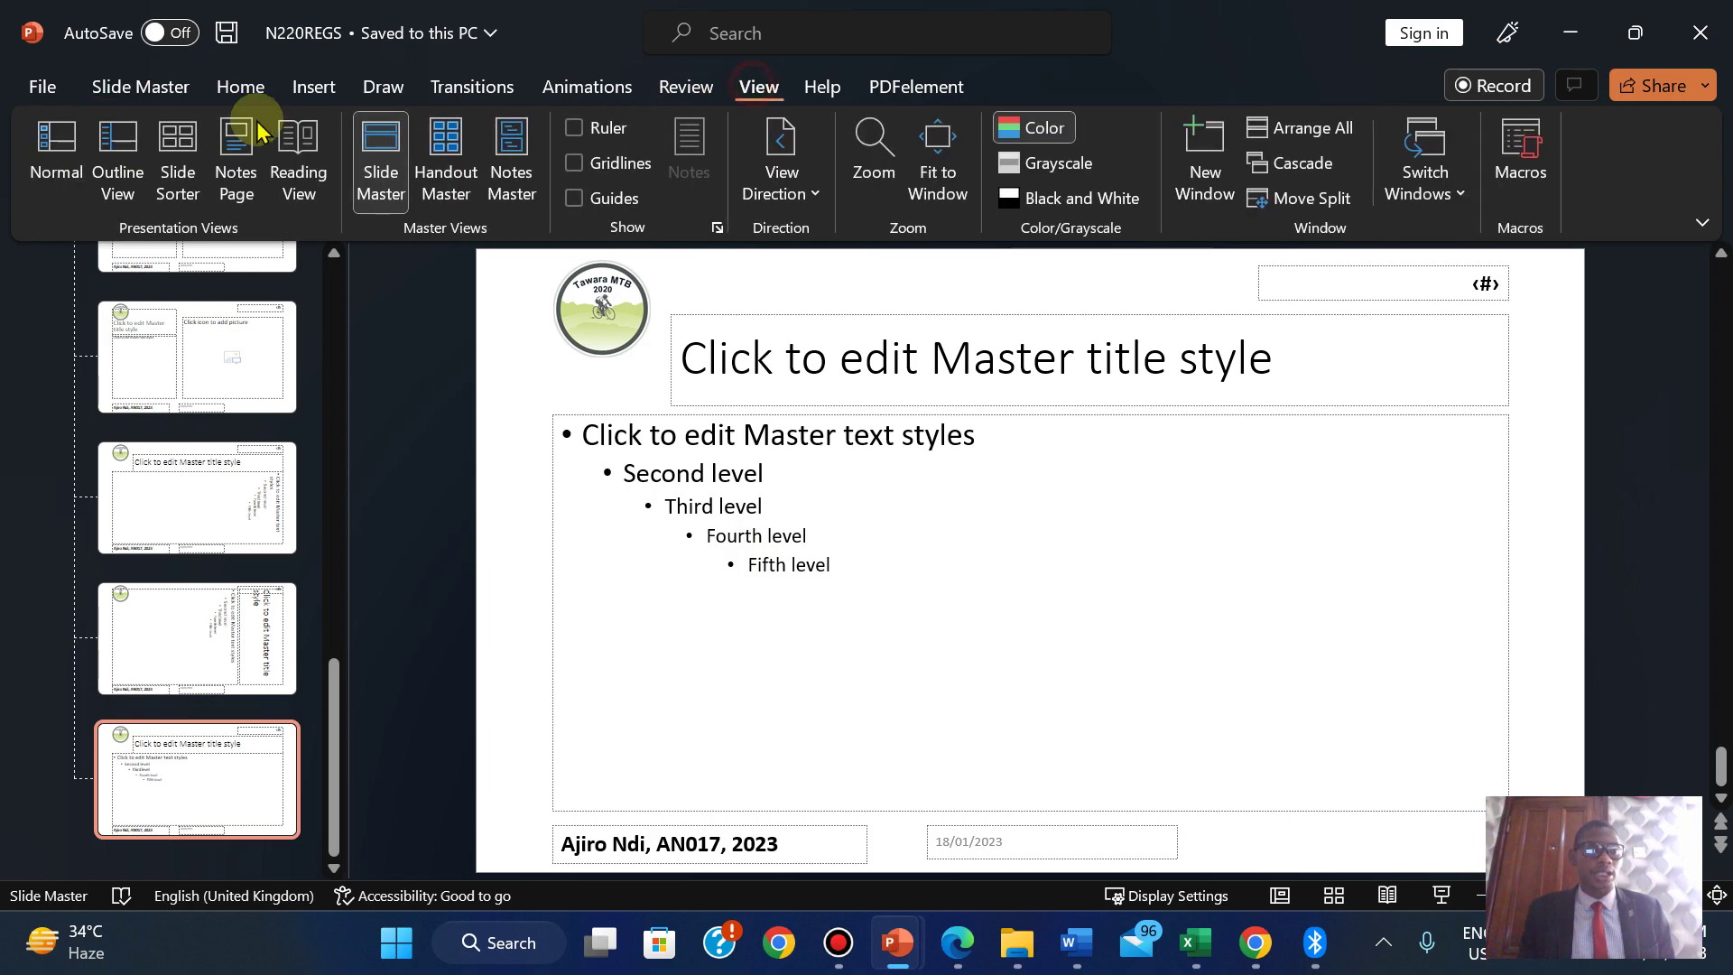
left_click(56, 135)
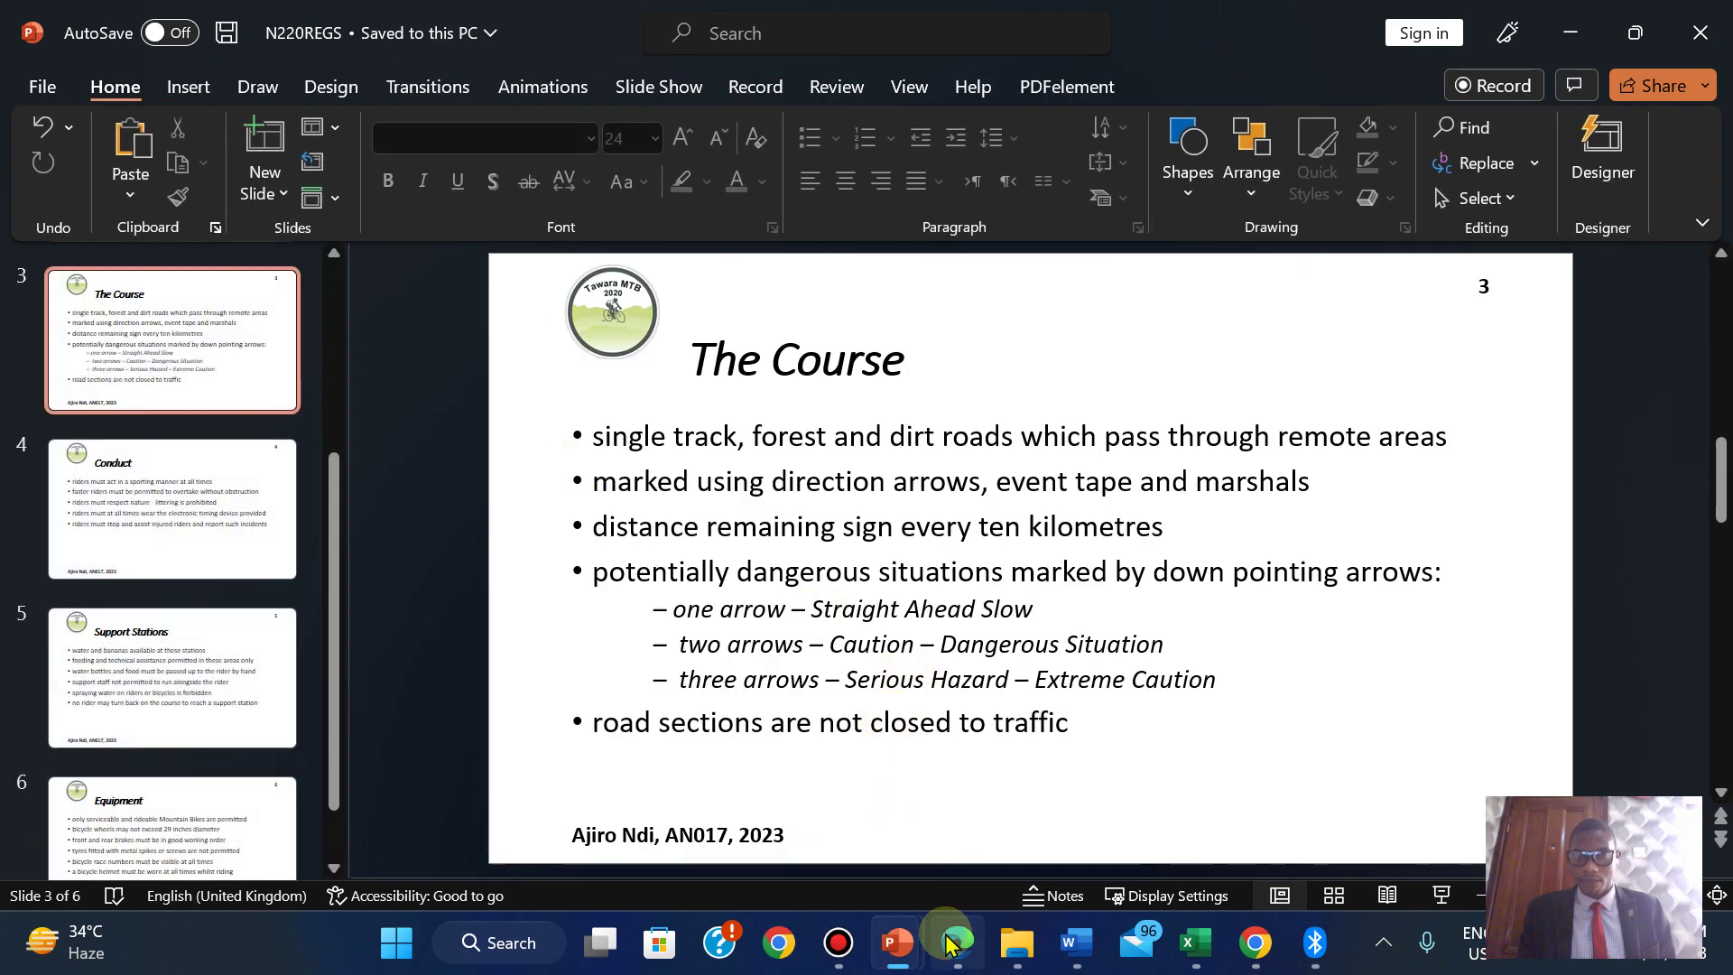
left_click(950, 946)
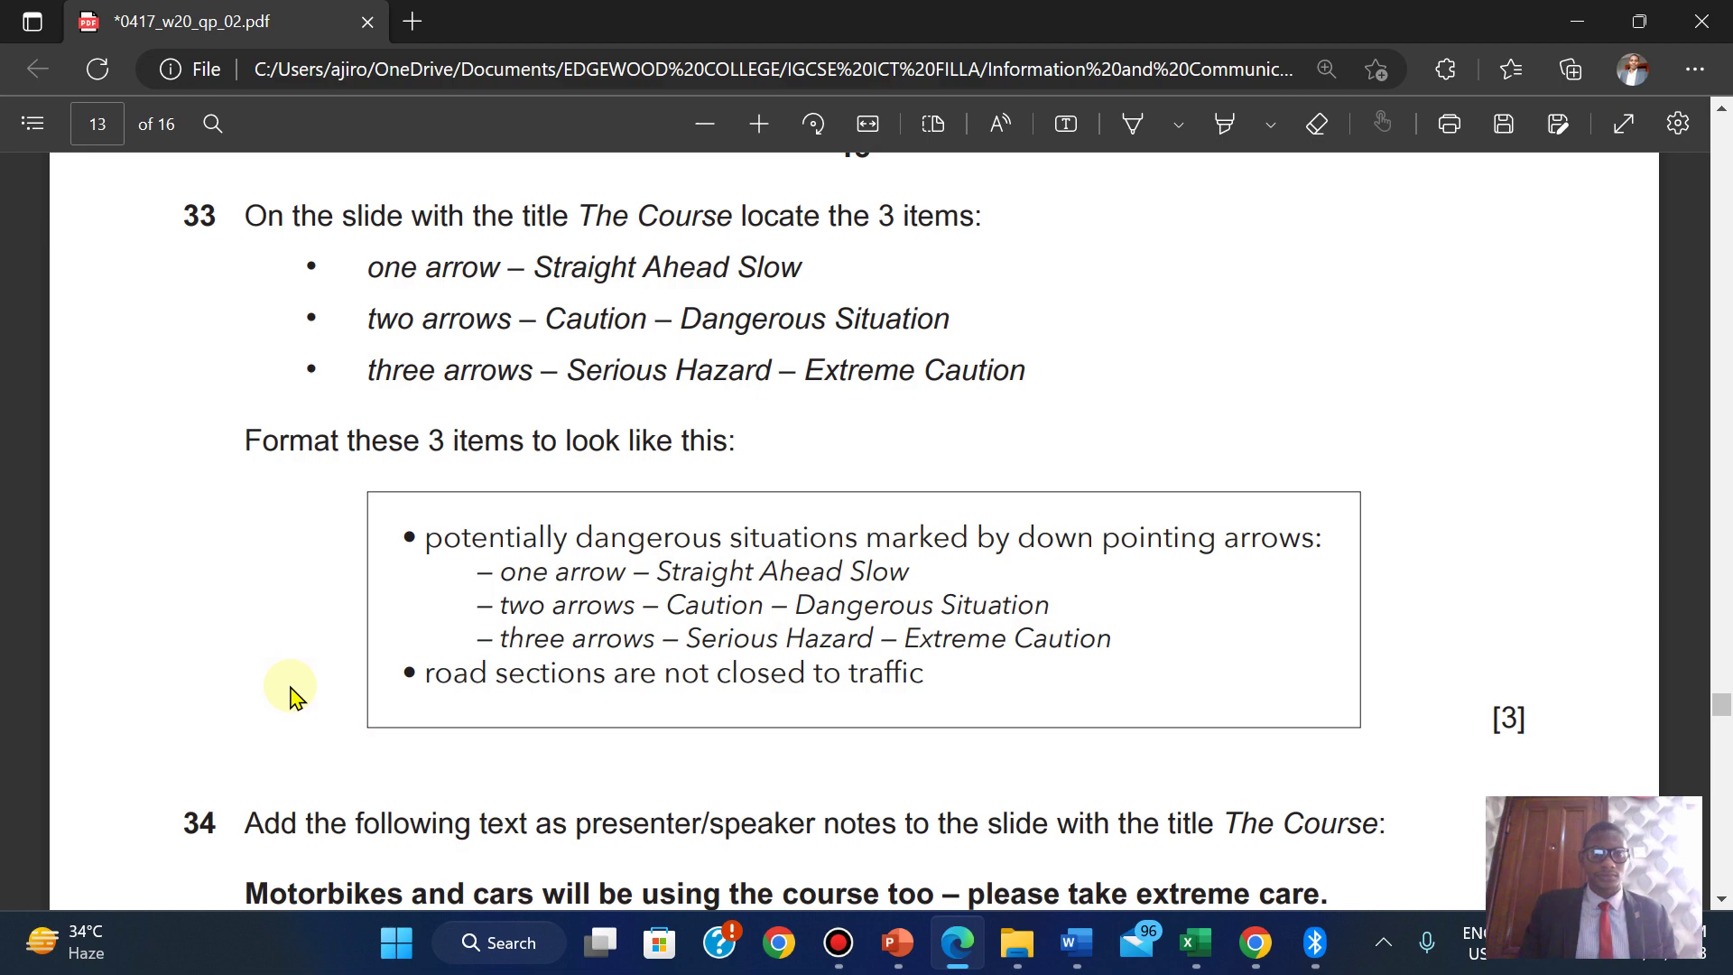
Highlight question 33 and its example box green in the PDF.
scroll(293, 695, "down", 3)
scroll(293, 695, "up", 5)
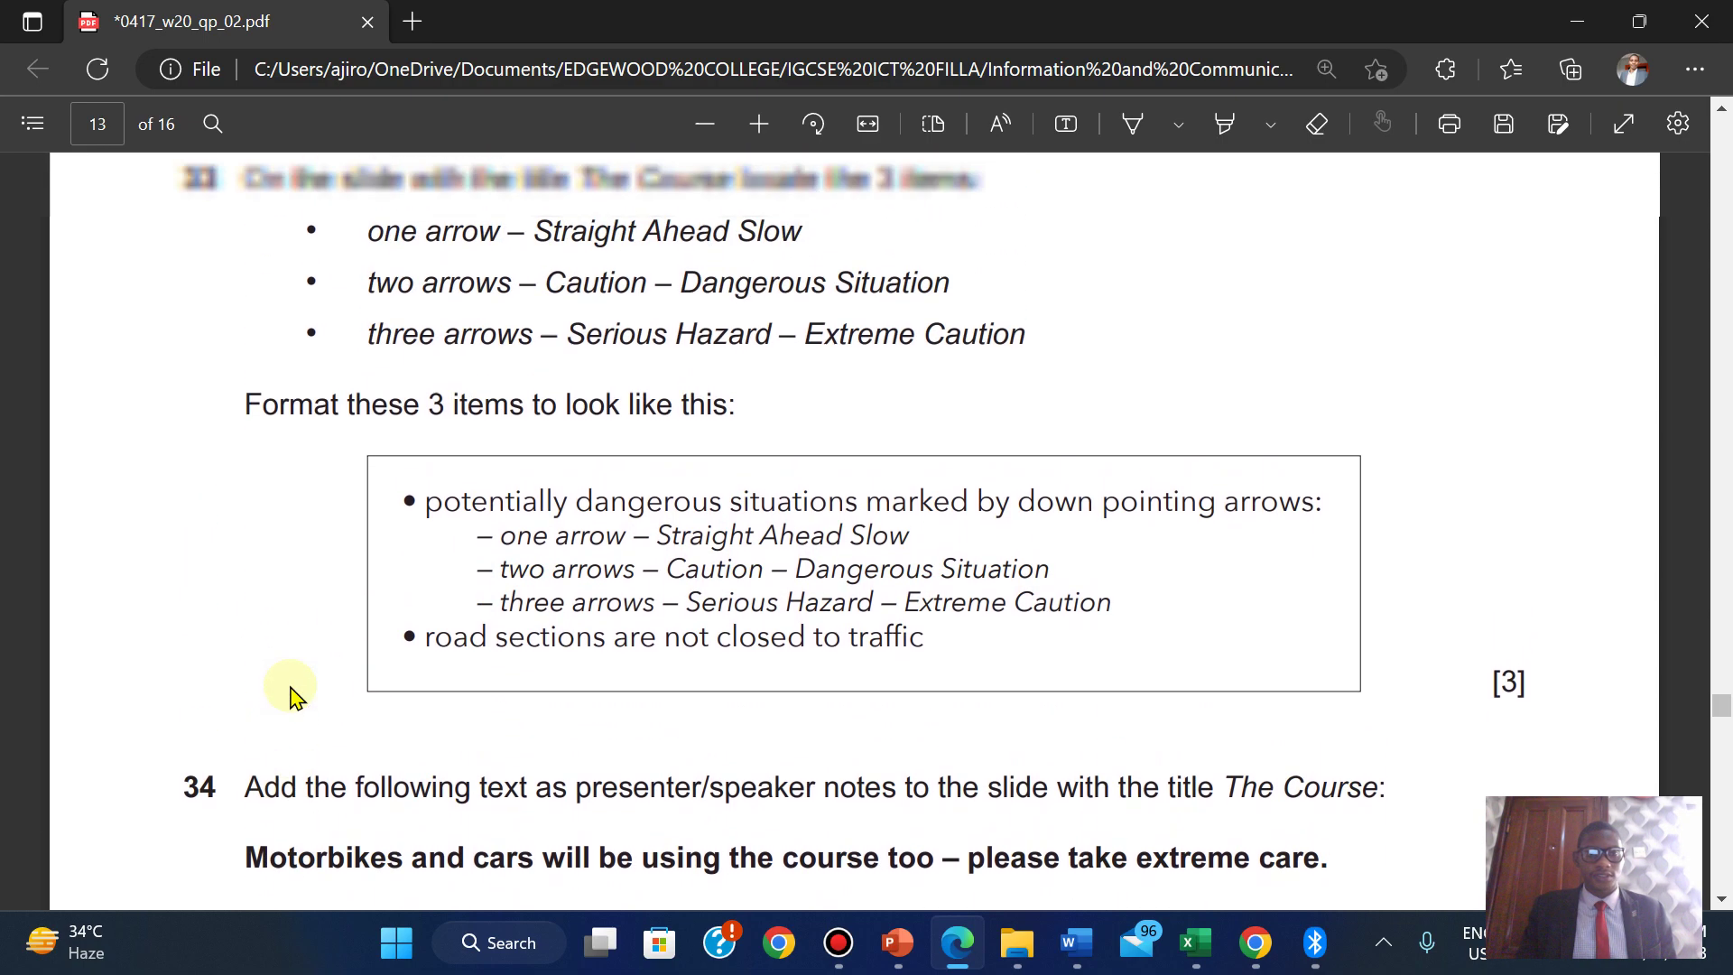
left_click_drag(246, 318, 1483, 795)
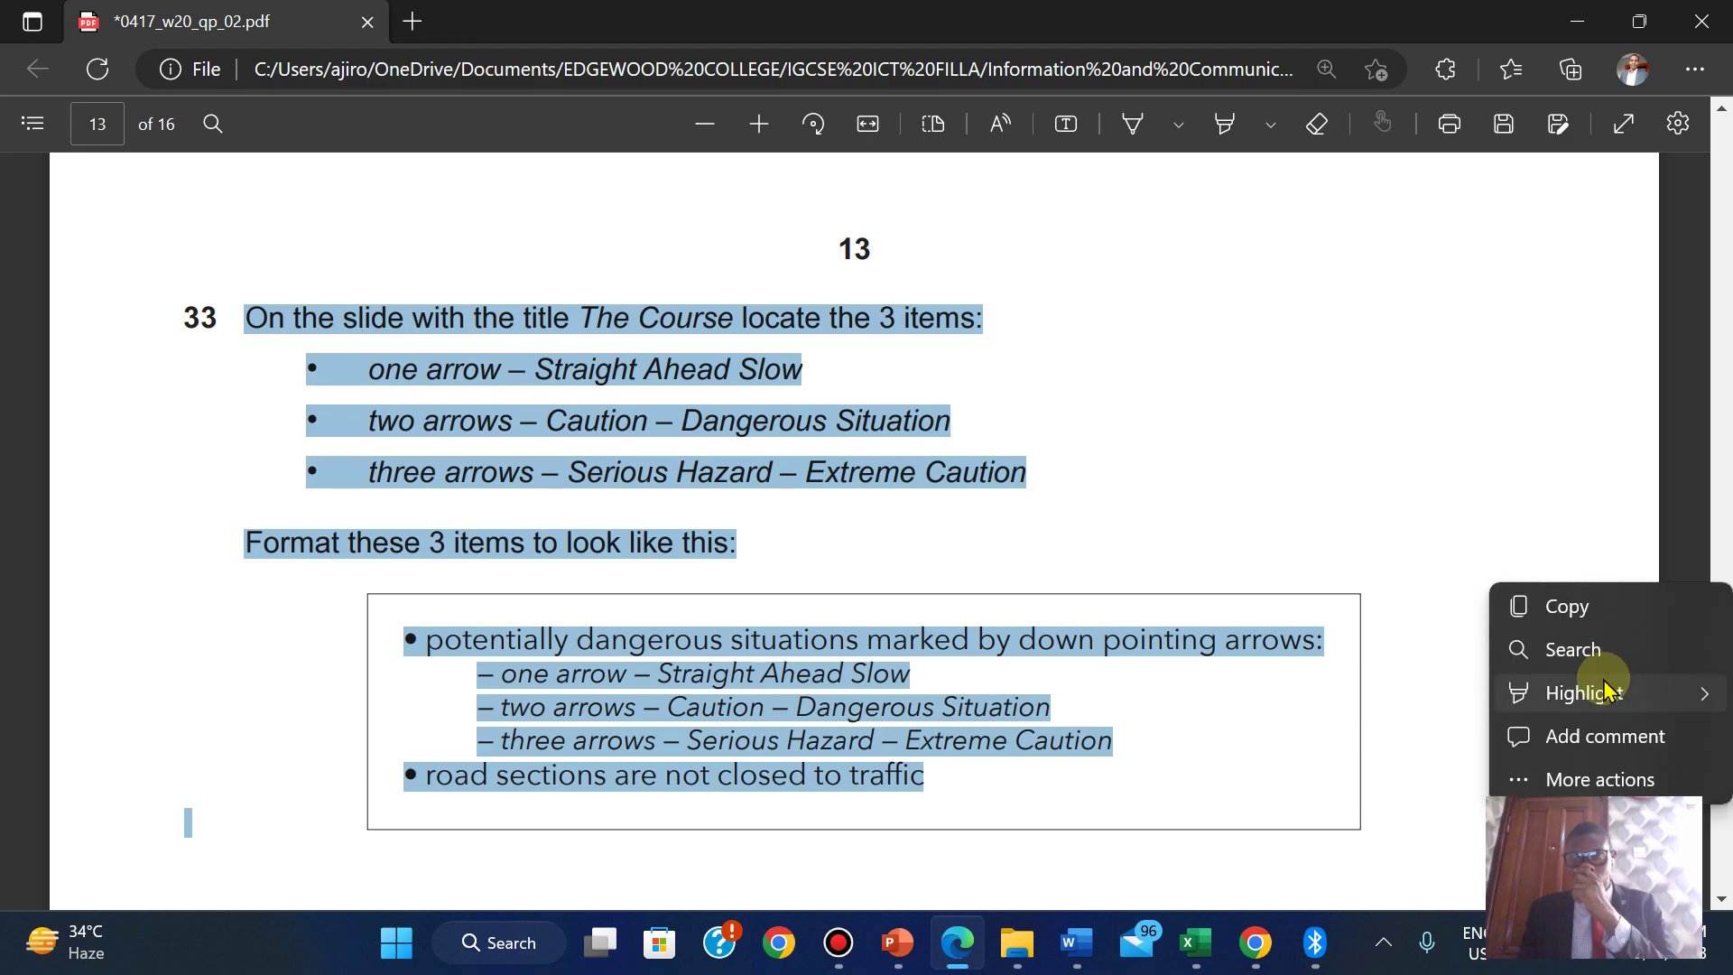
mouse_move(1598, 693)
left_click(1402, 736)
scroll(1403, 736, "down", 1)
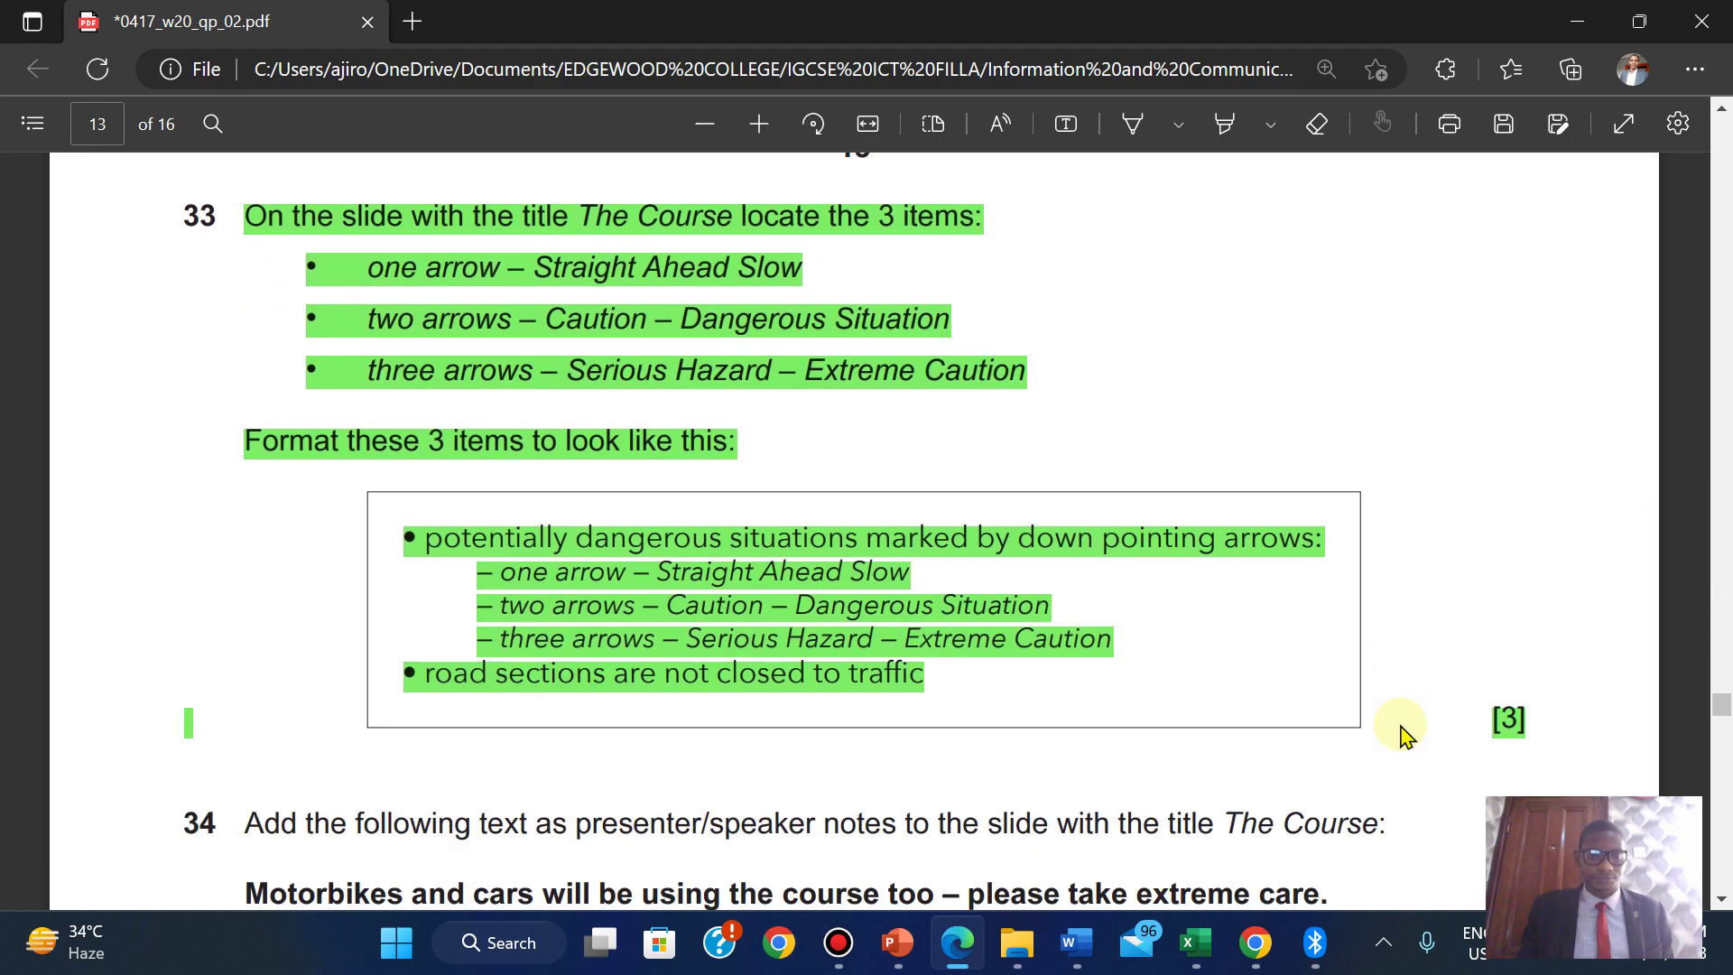
scroll(1402, 736, "down", 5)
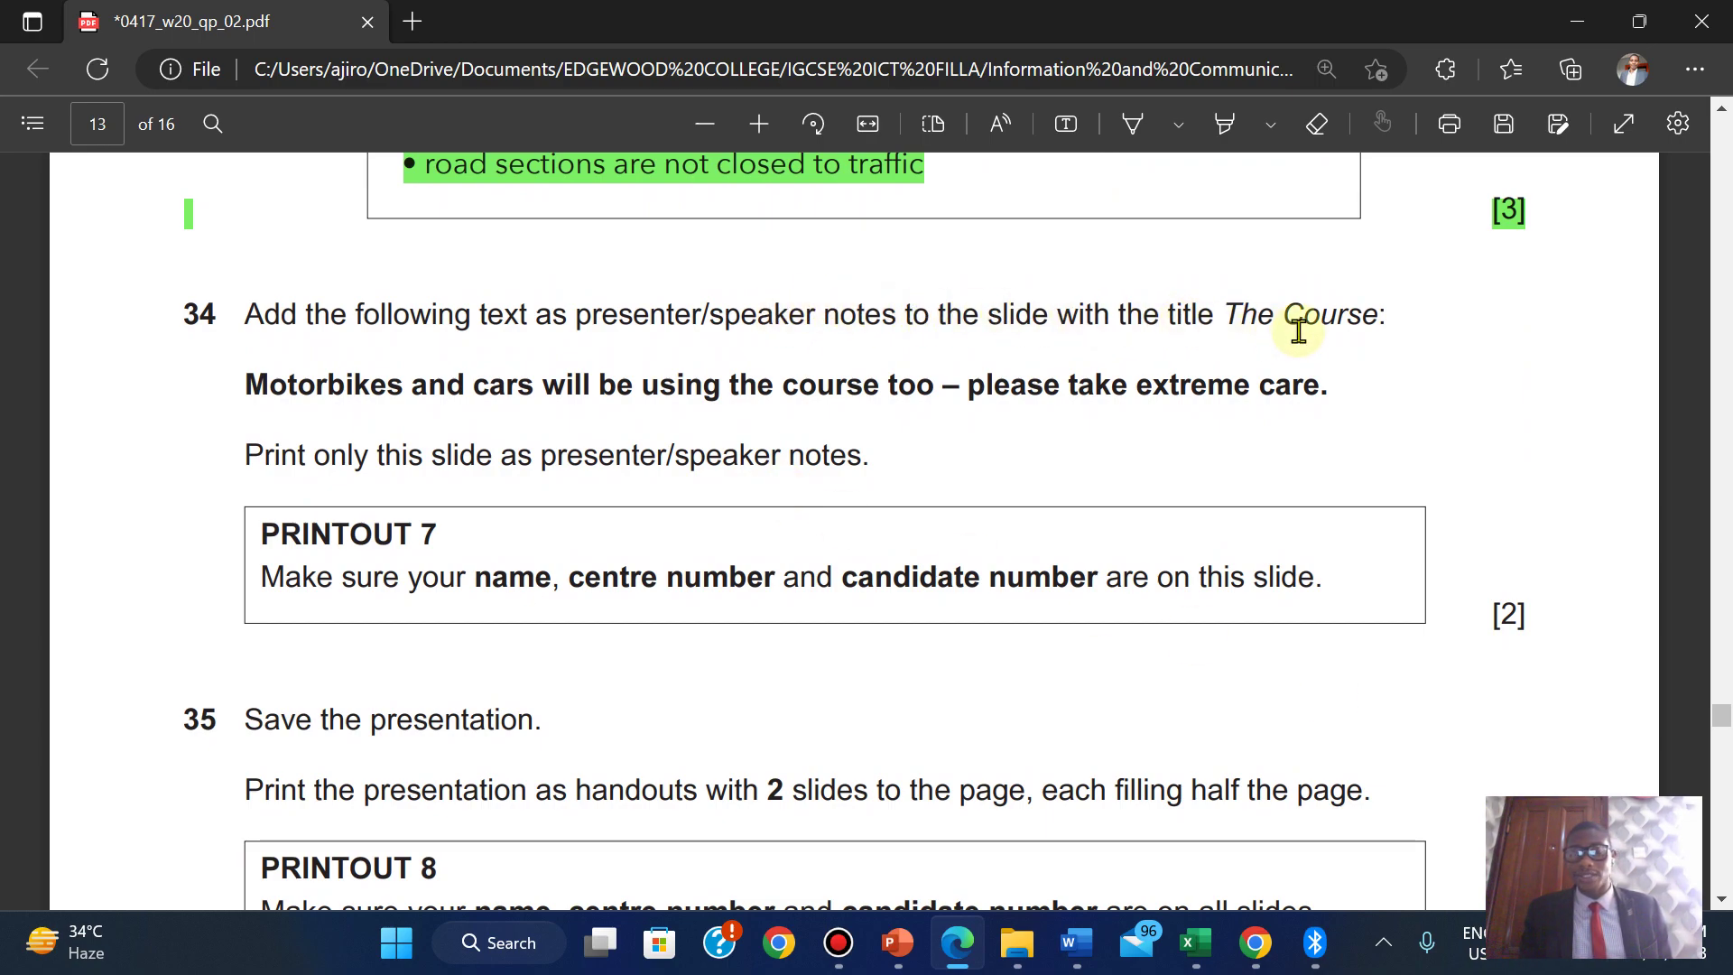
Copy question 34's bold speaker-notes sentence from the PDF.
mouse_move(896, 942)
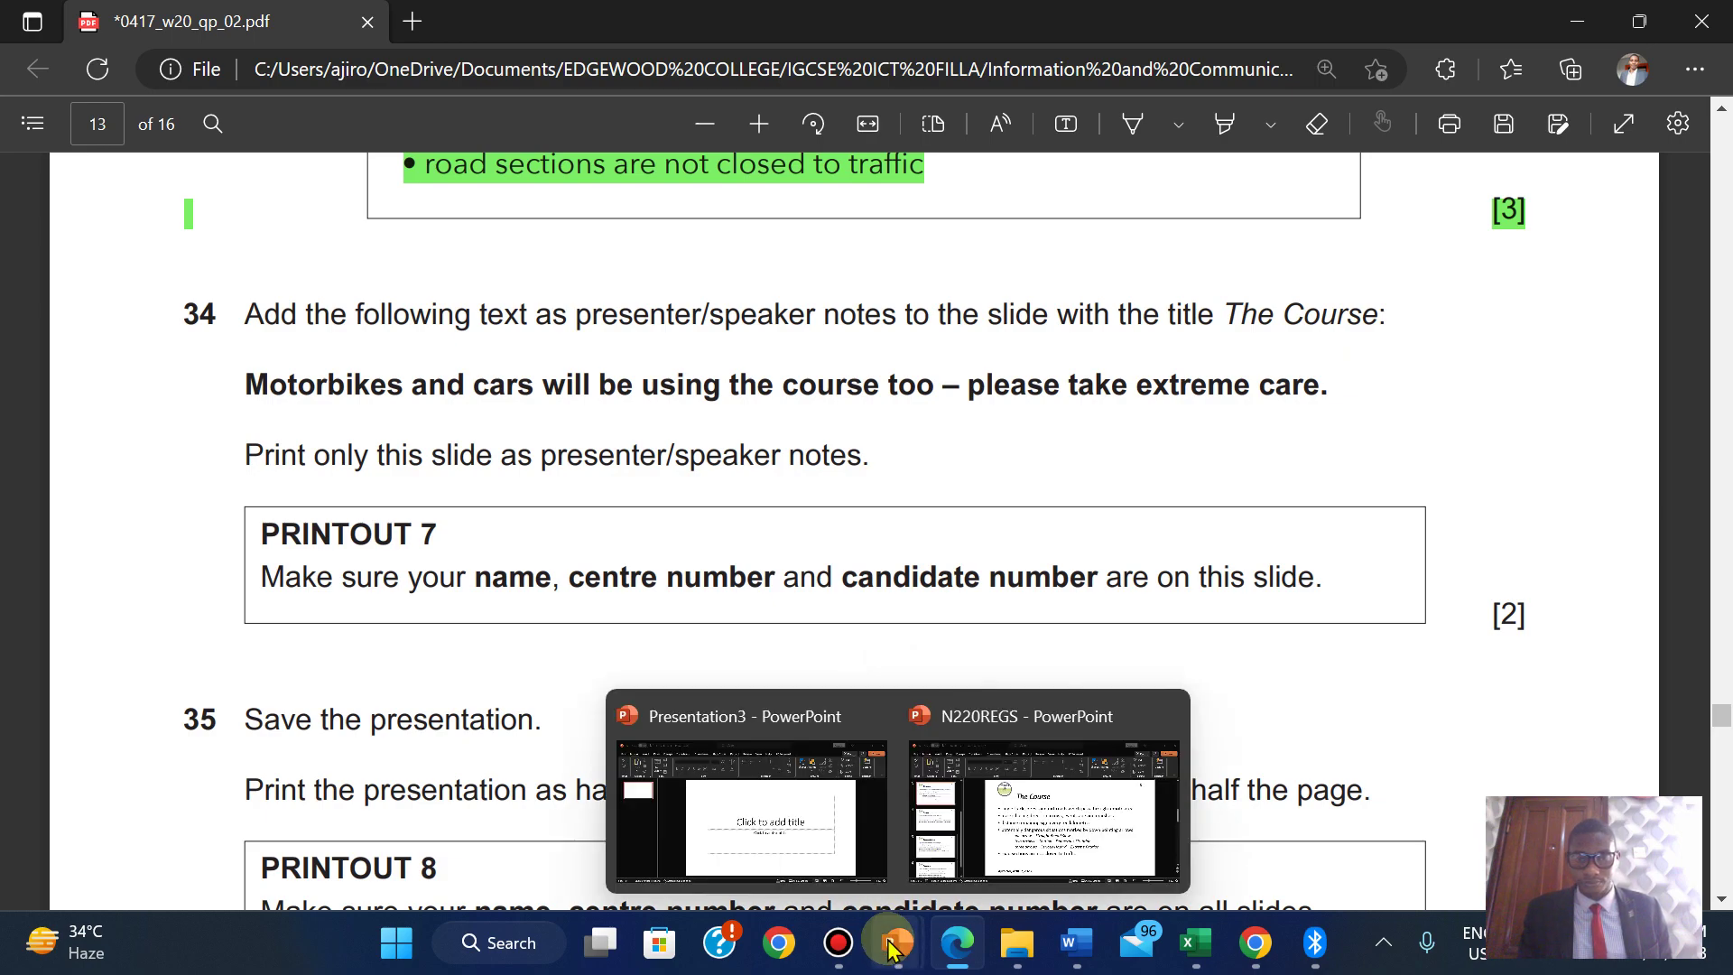
left_click(1038, 817)
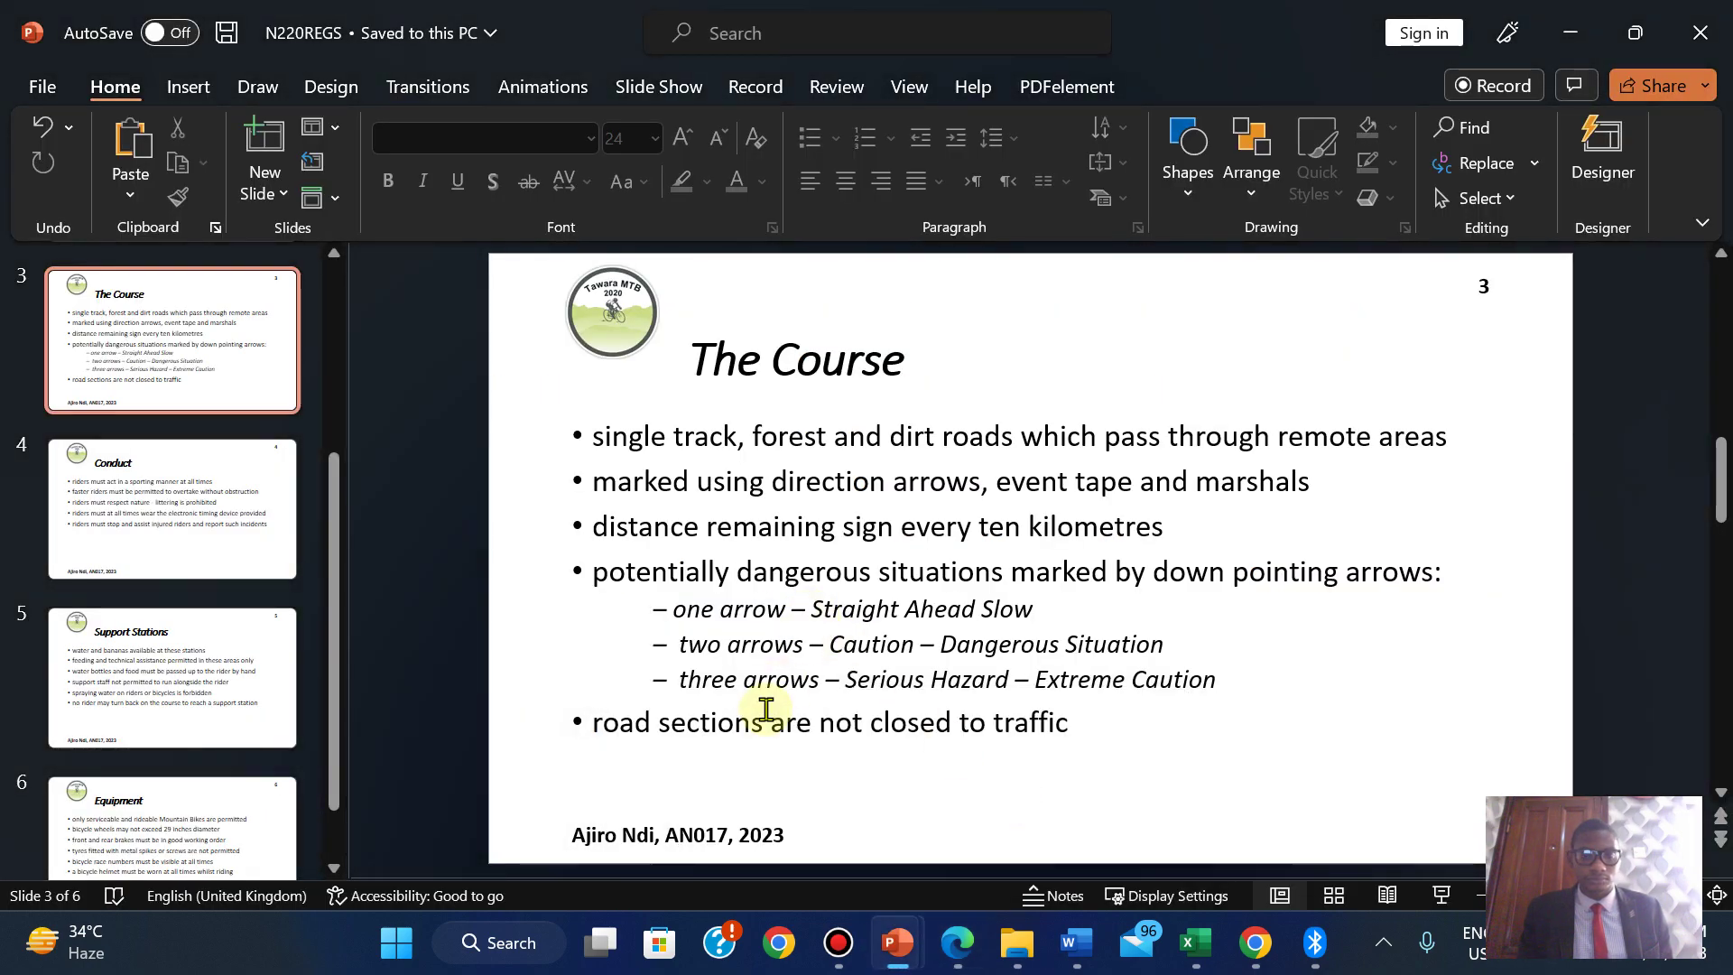
mouse_move(957, 942)
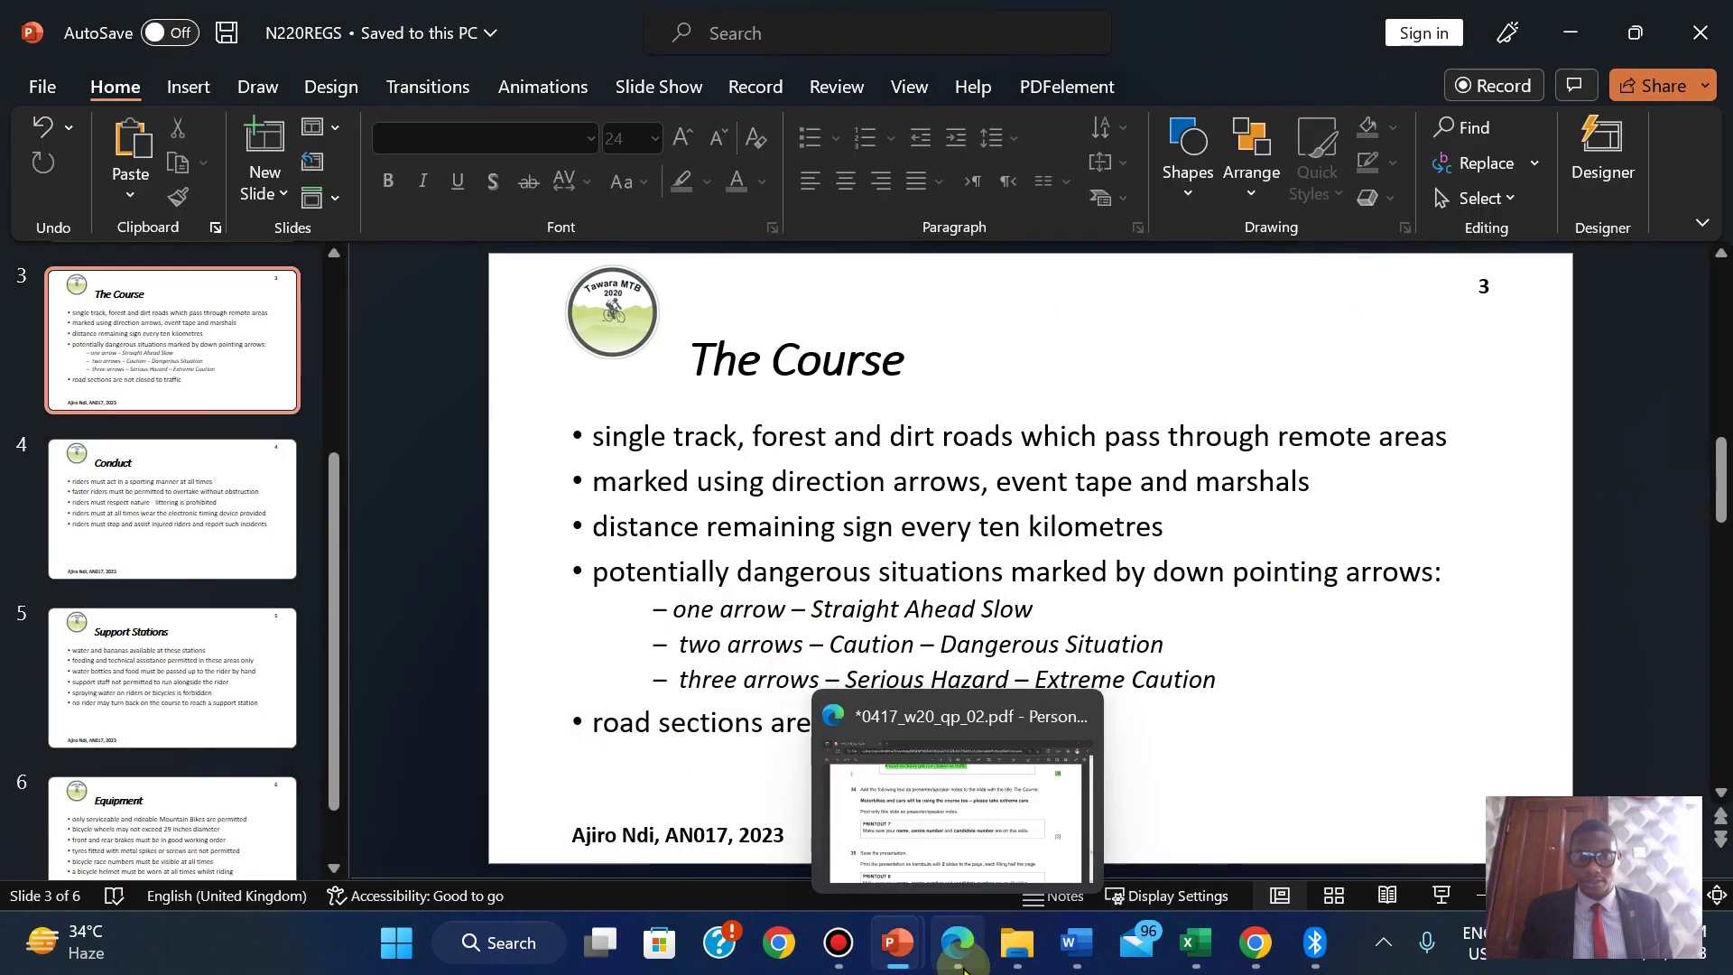
left_click(967, 863)
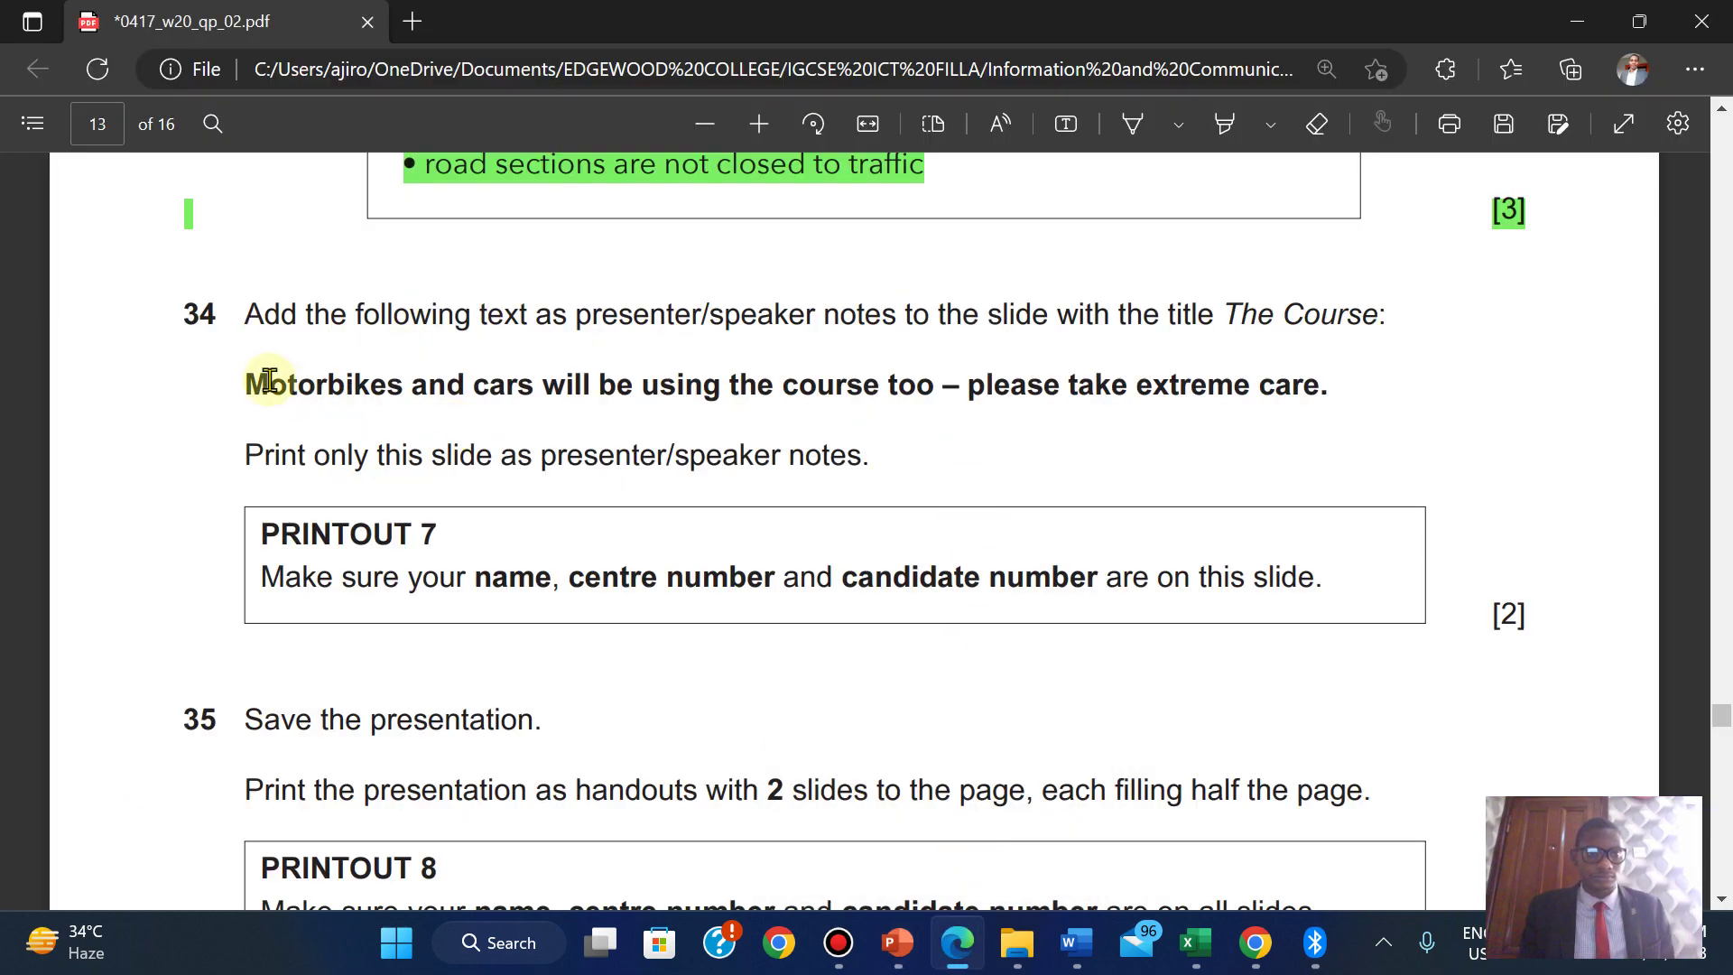
left_click_drag(253, 383, 1342, 385)
key("ctrl+c")
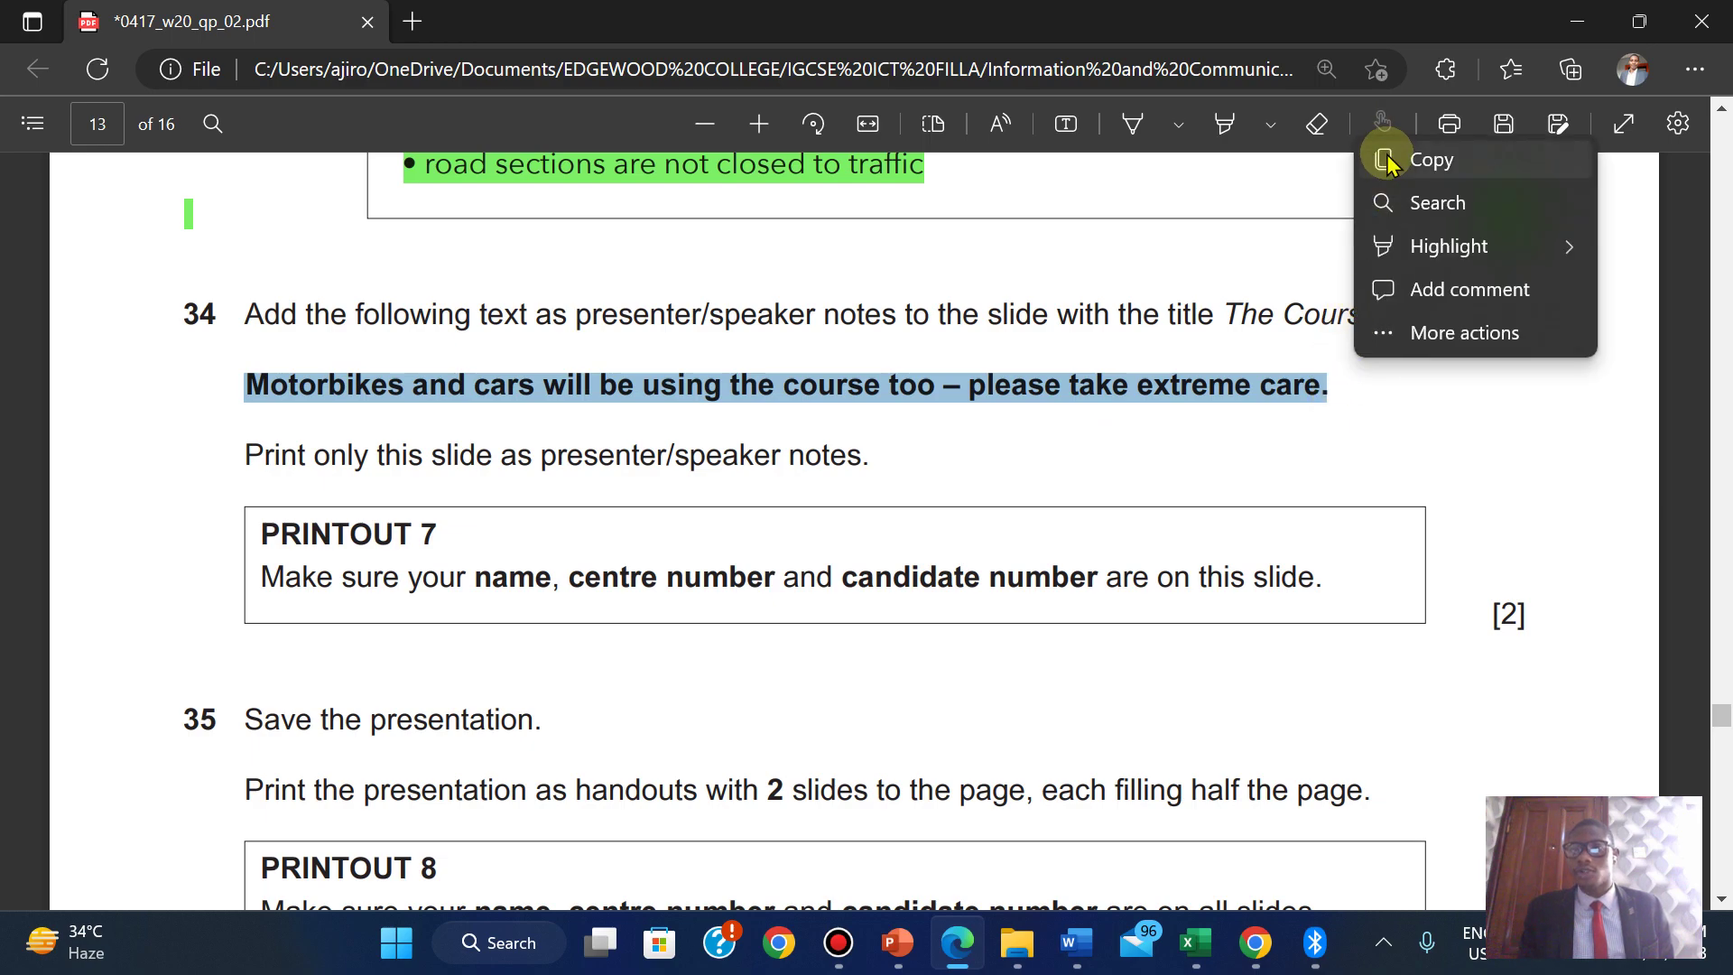
left_click(1383, 162)
mouse_move(896, 942)
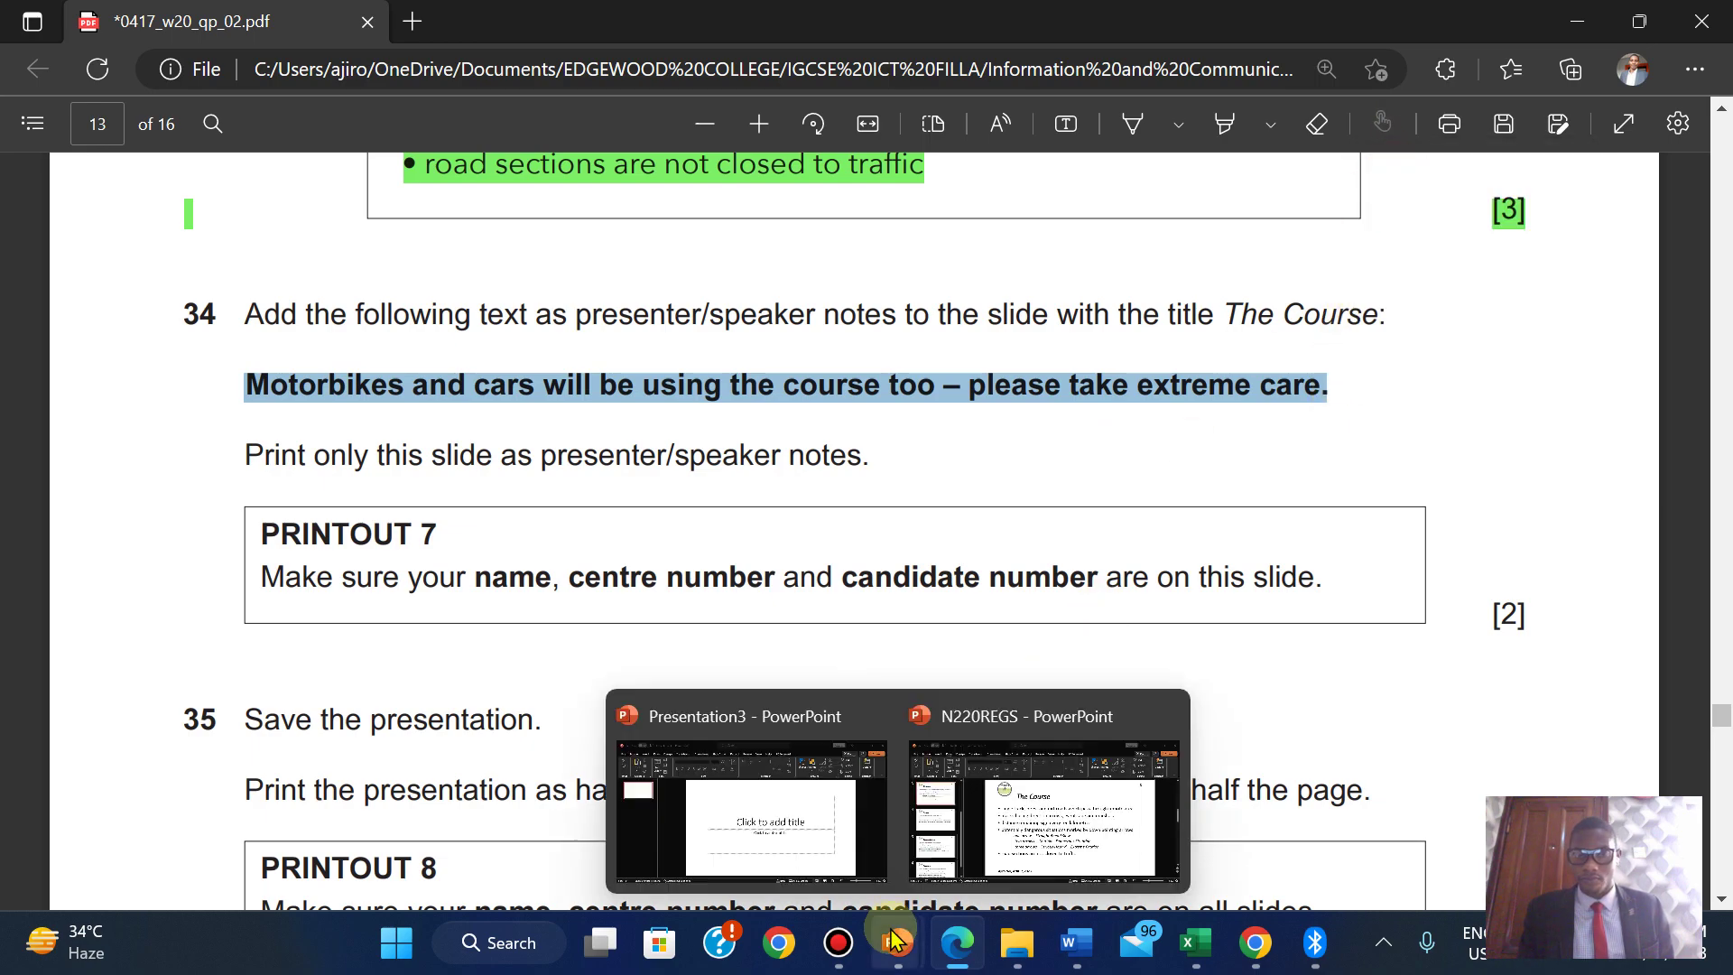
left_click(1038, 840)
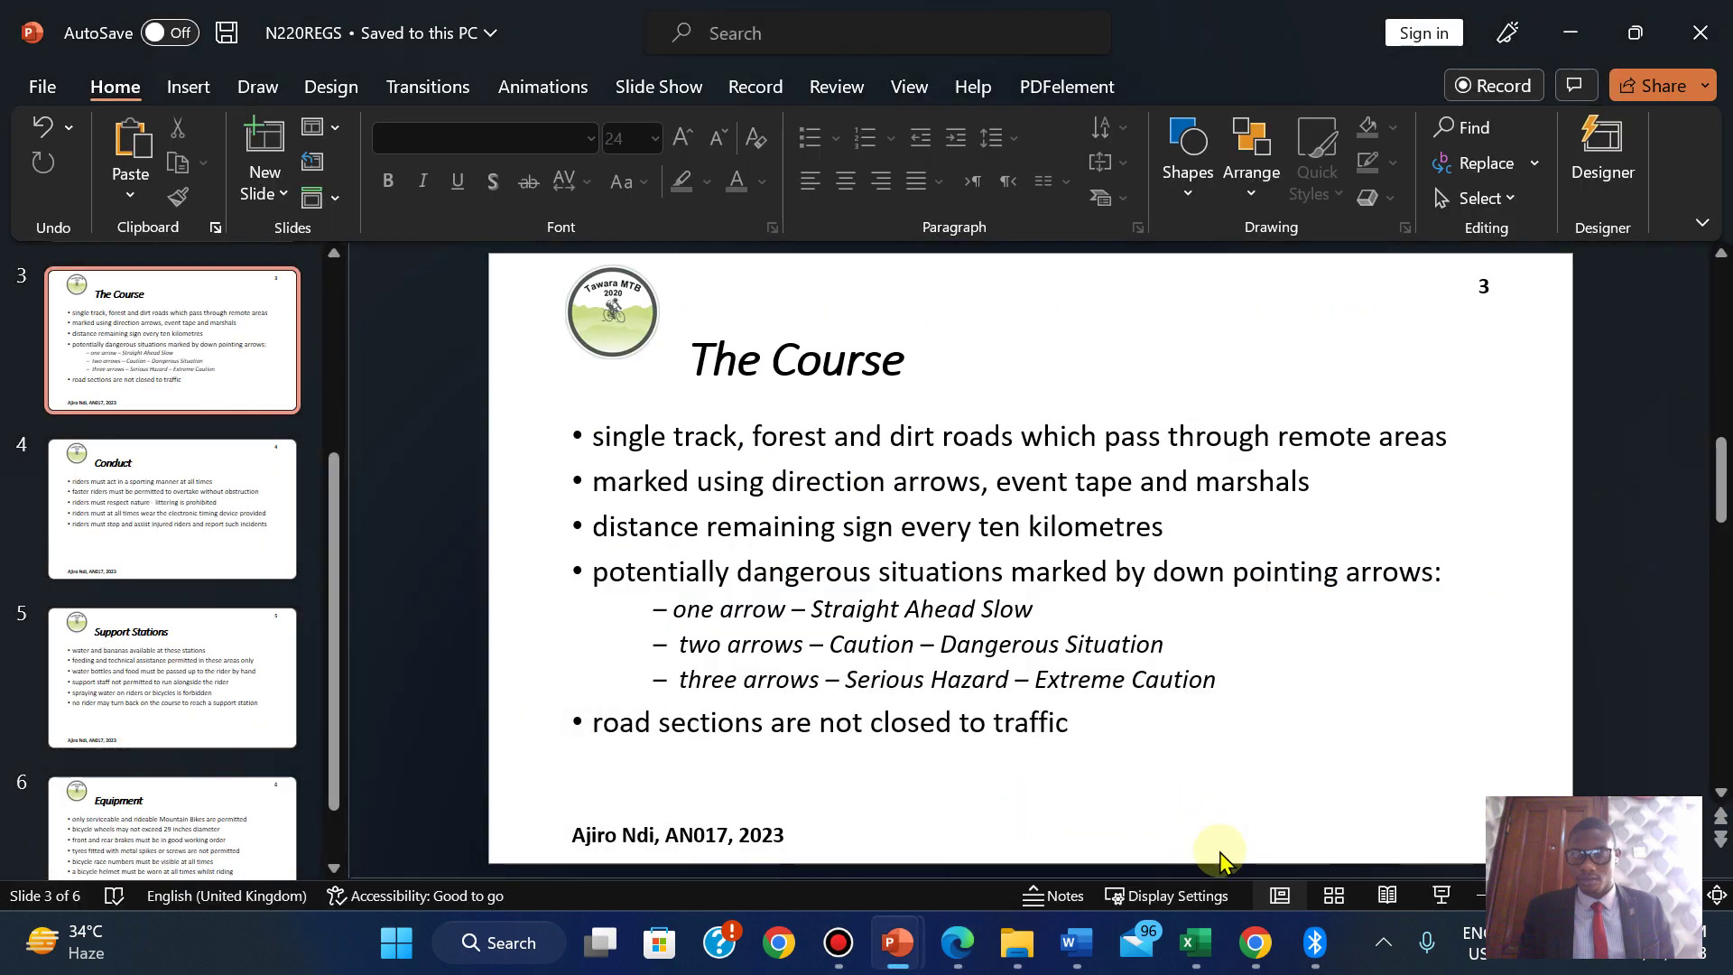
Paste 'Motorbikes and cars will be using the course too – please take extreme care.' into slide 3's notes.
left_click(1048, 896)
left_click(629, 851)
key("ctrl+v")
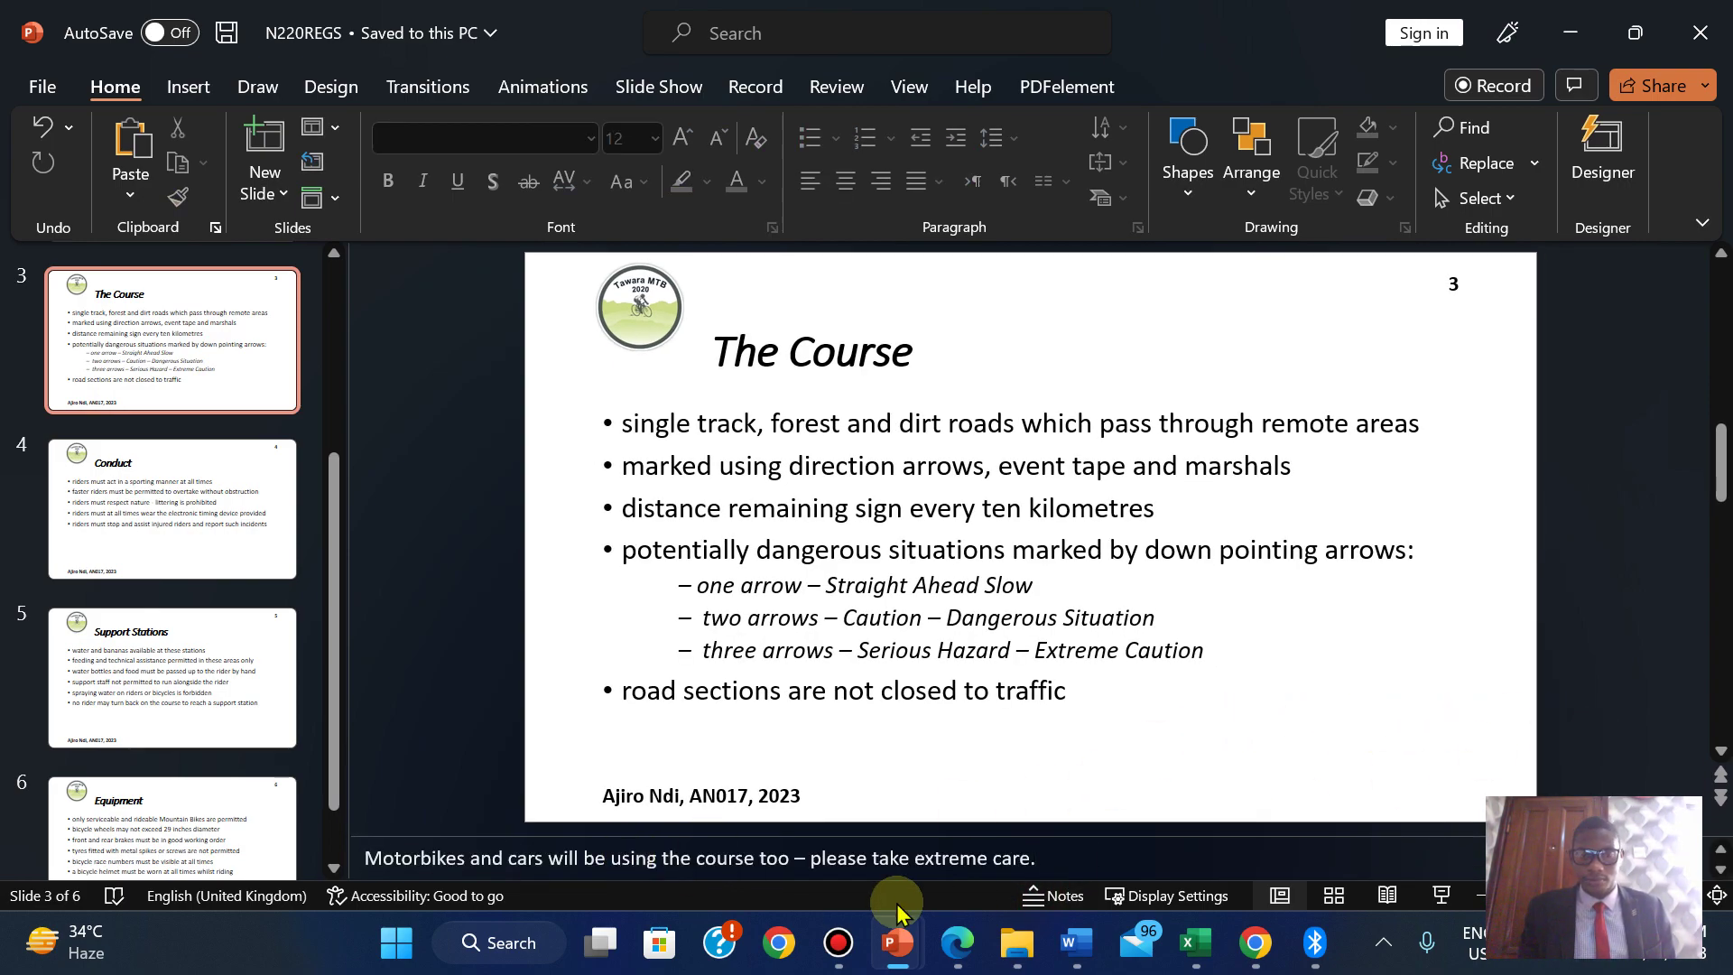
Highlight question 34's opening lines green in the exam PDF.
left_click(962, 947)
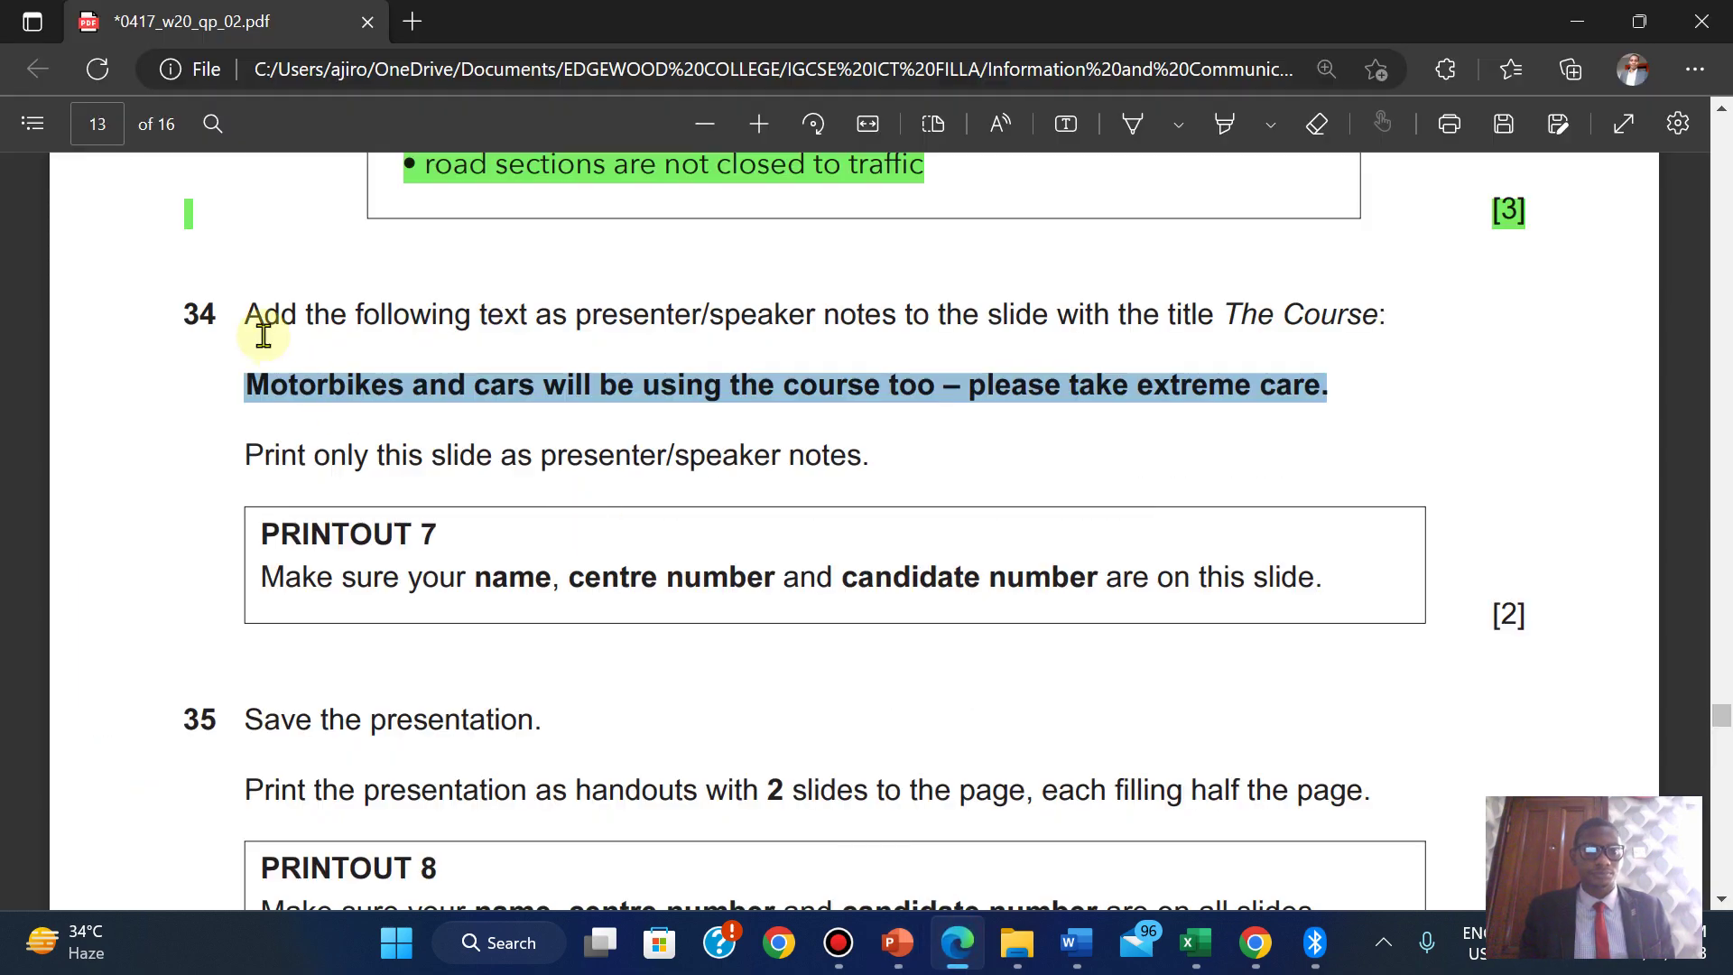
left_click_drag(246, 312, 1346, 390)
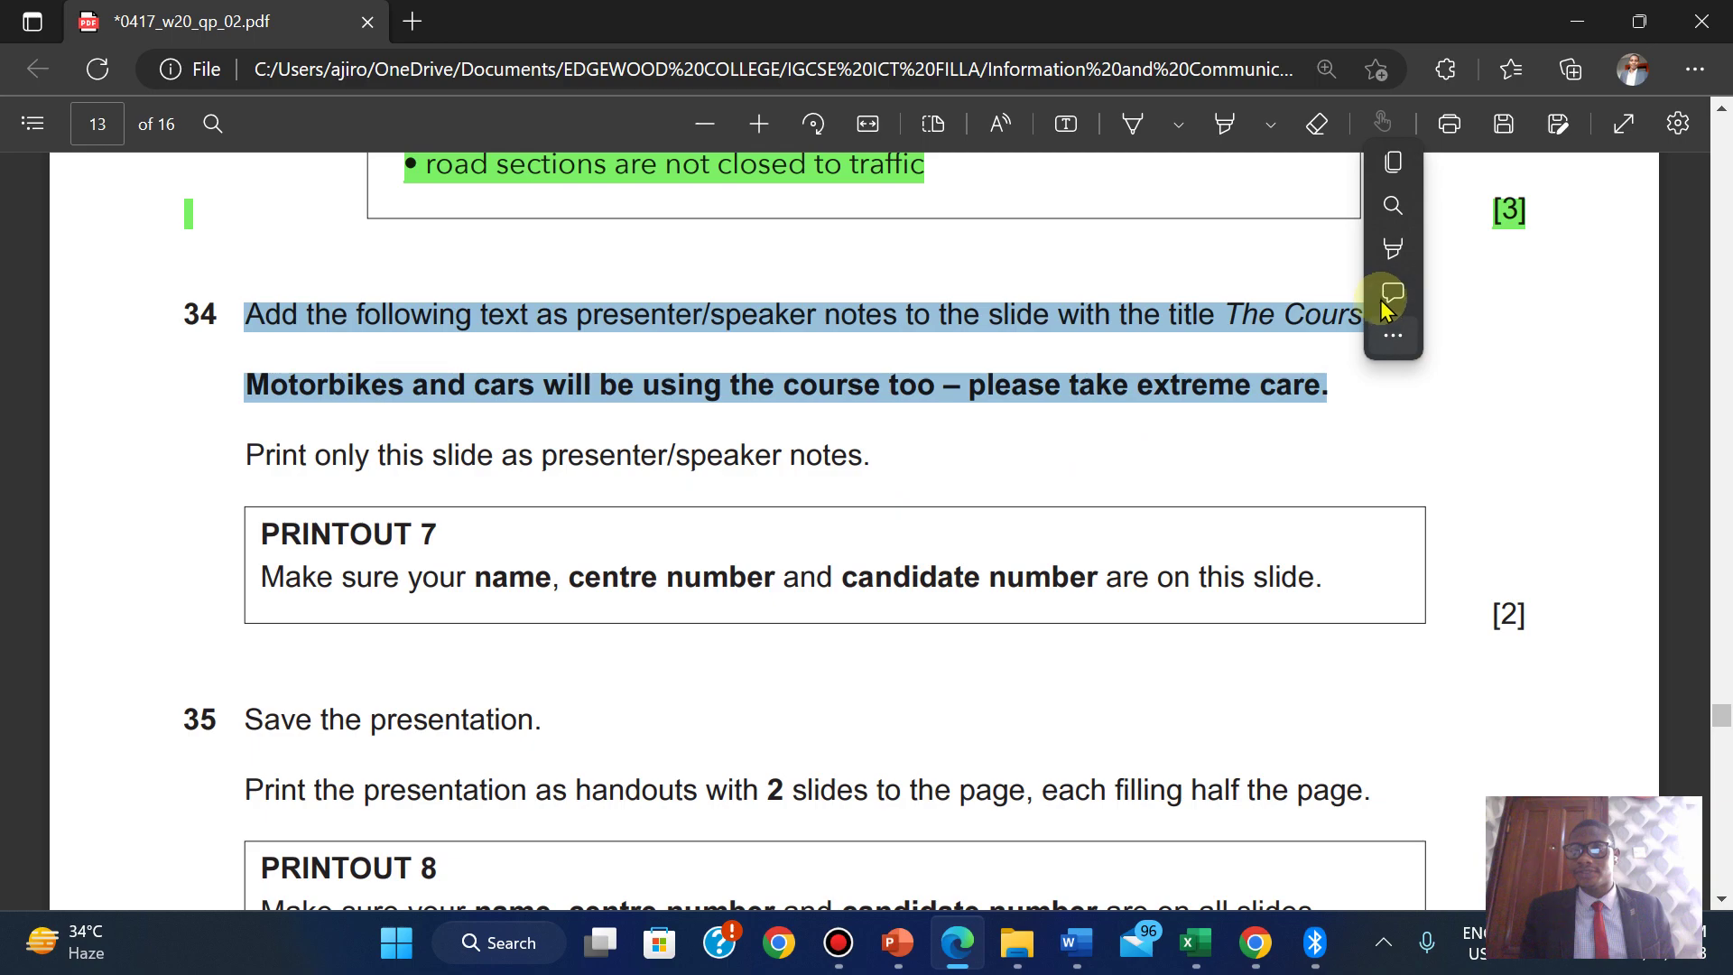
mouse_move(1396, 248)
left_click(1249, 304)
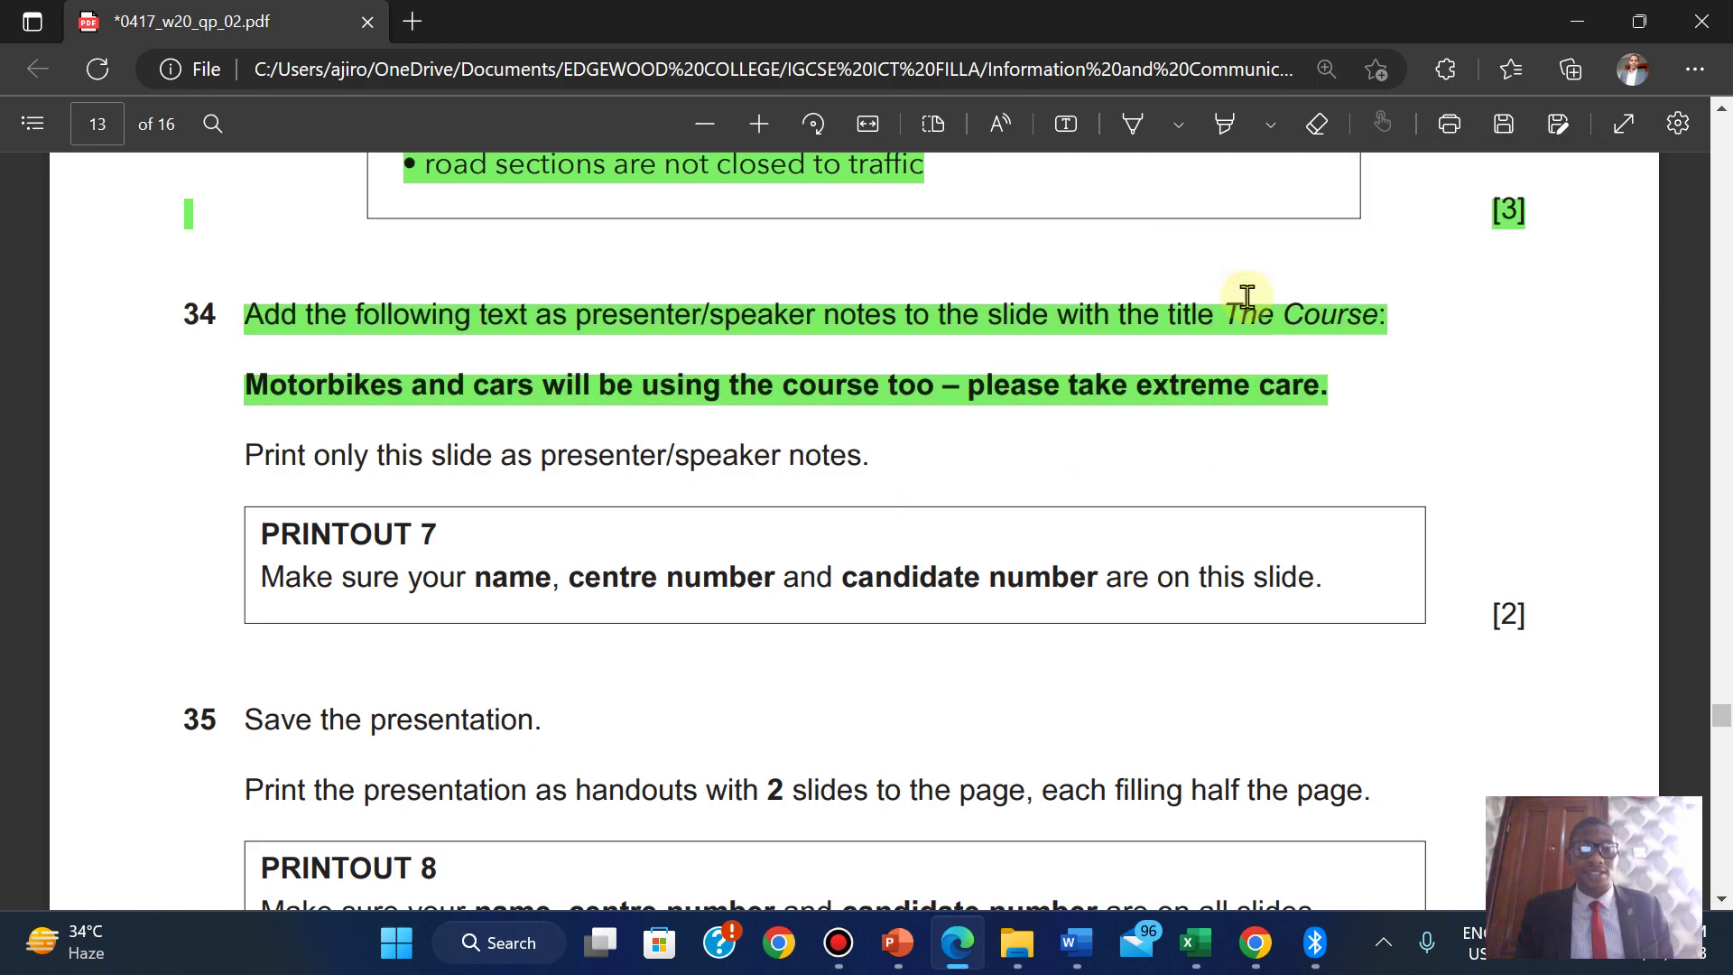
mouse_move(896, 942)
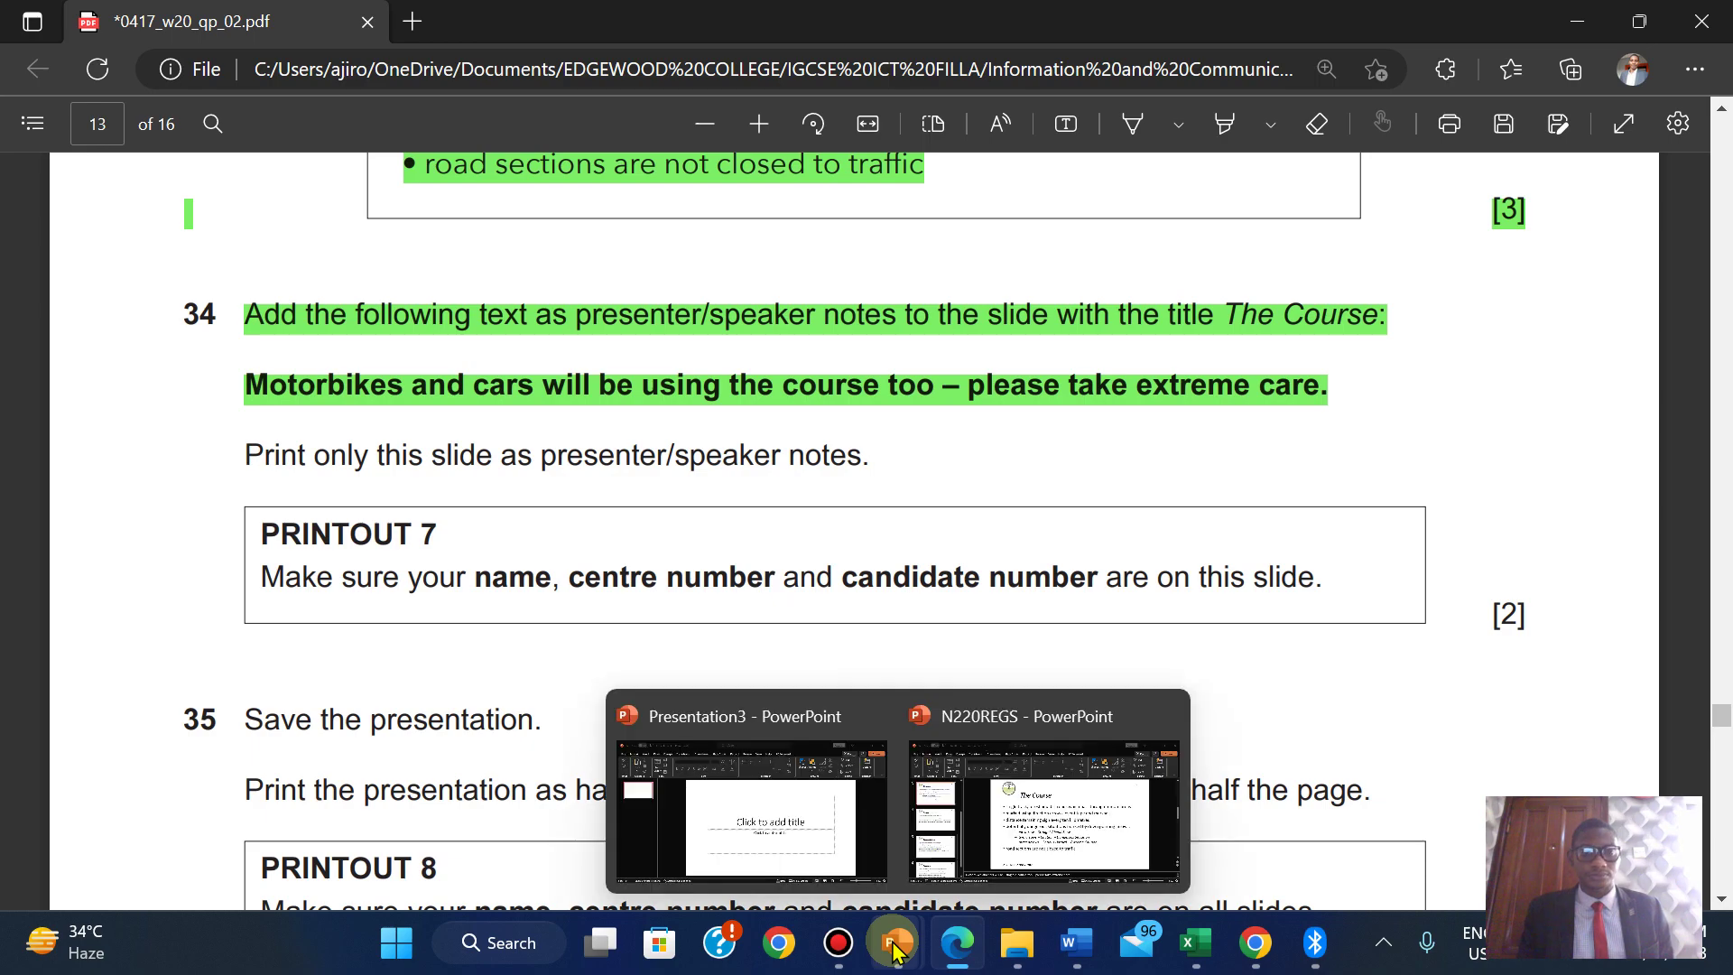
left_click(1057, 788)
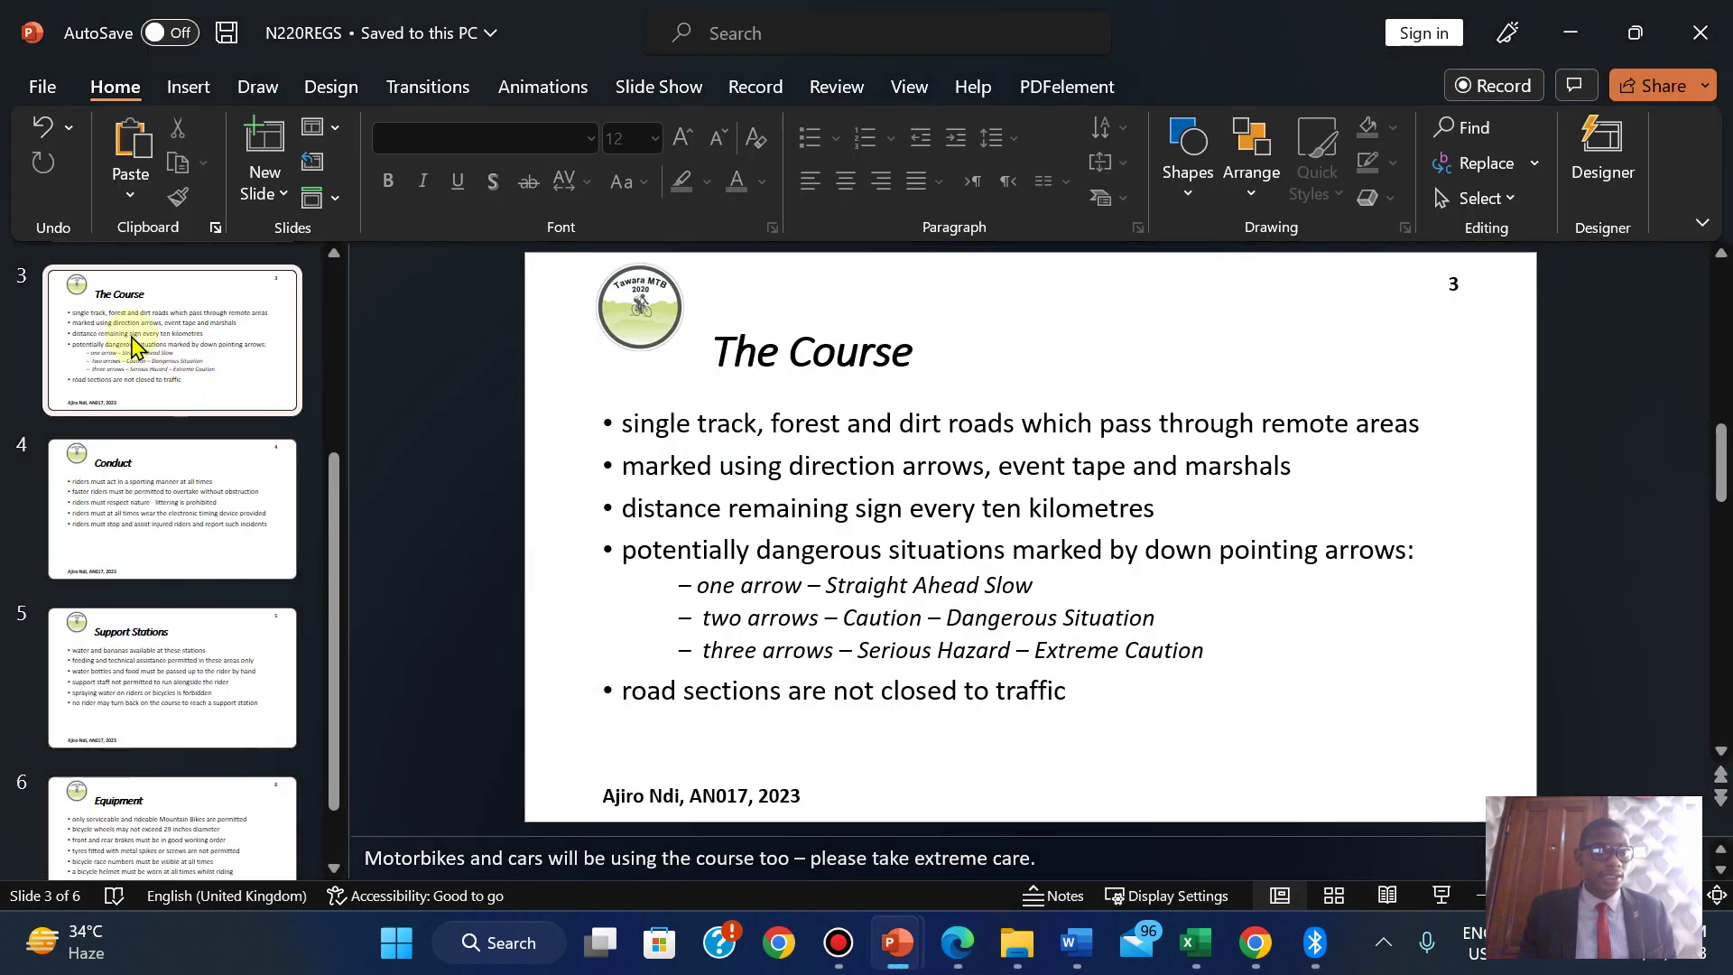
Save the presentation and go to the Print settings.
left_click(41, 90)
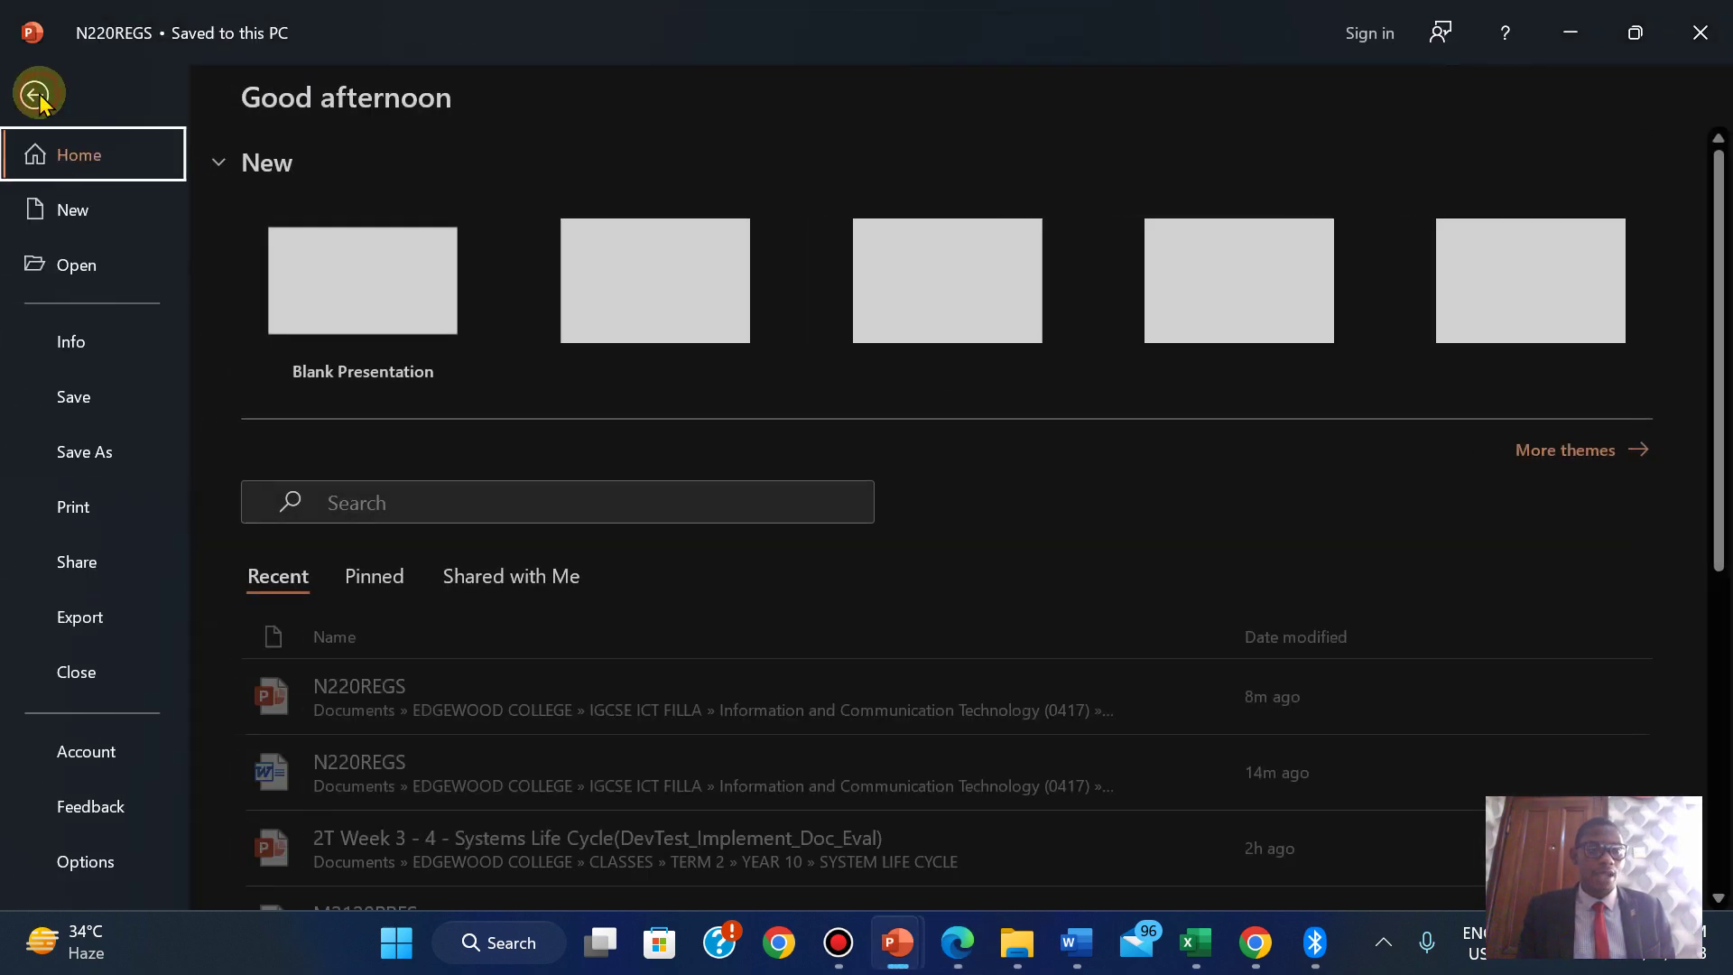
left_click(58, 398)
left_click(43, 87)
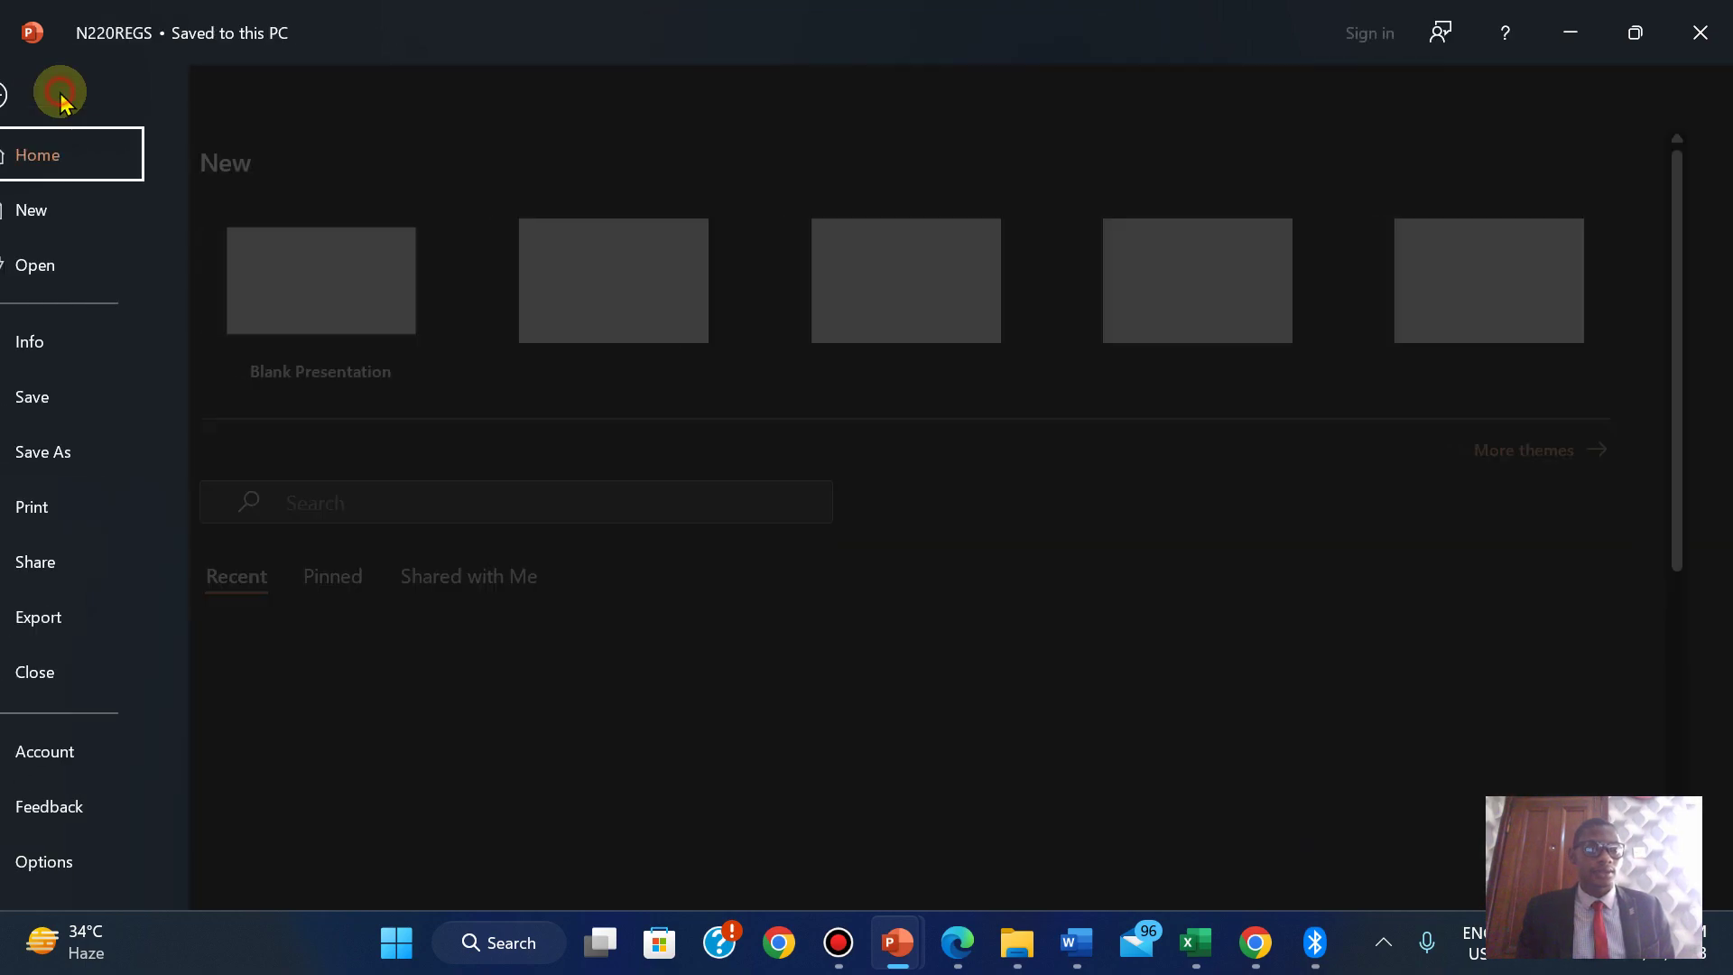
left_click(107, 513)
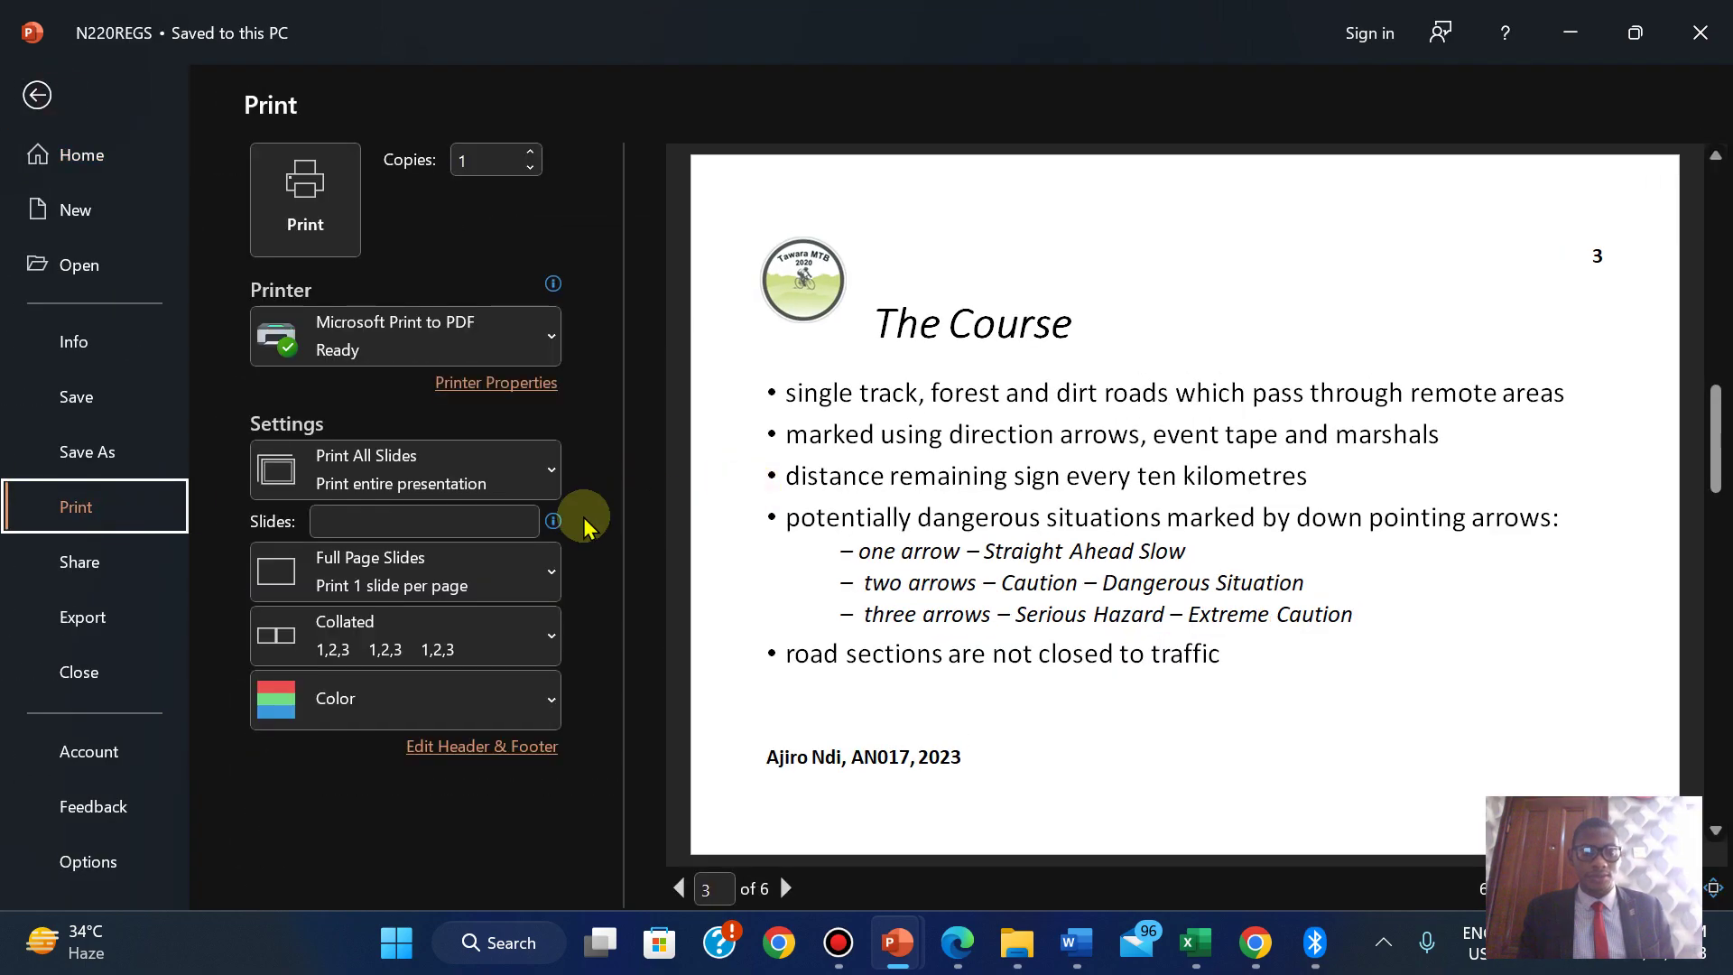
Set printing to slide 3 only with the Notes Pages layout.
left_click(417, 531)
type("3")
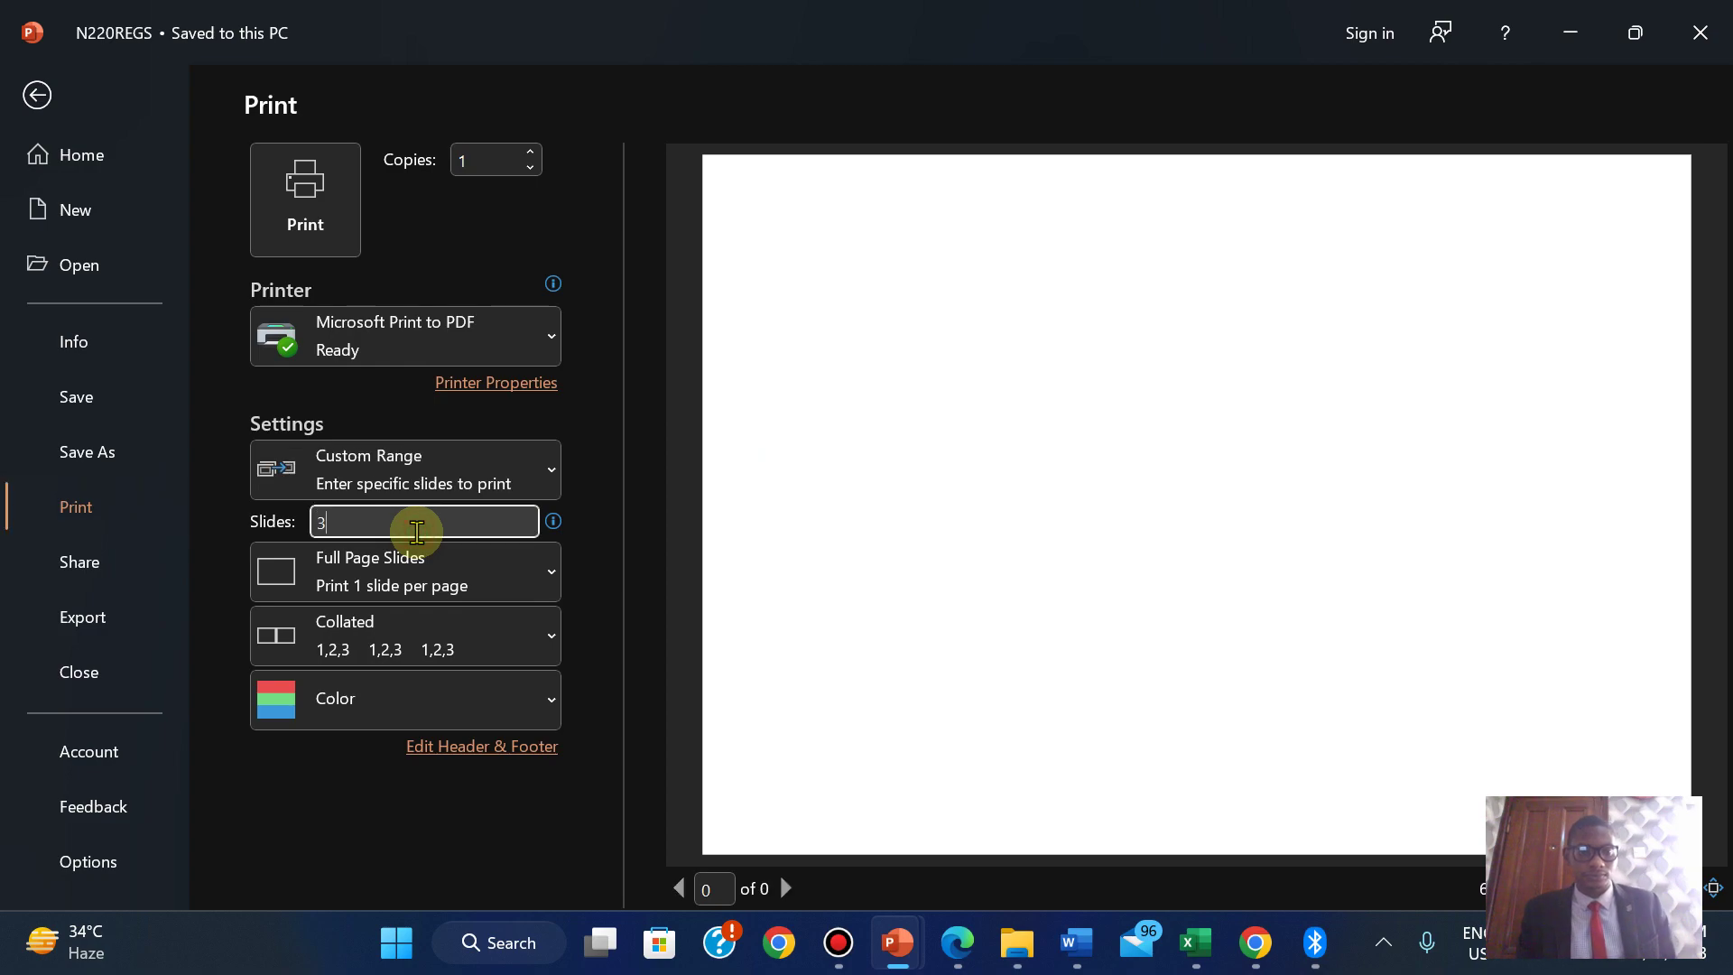
left_click(437, 572)
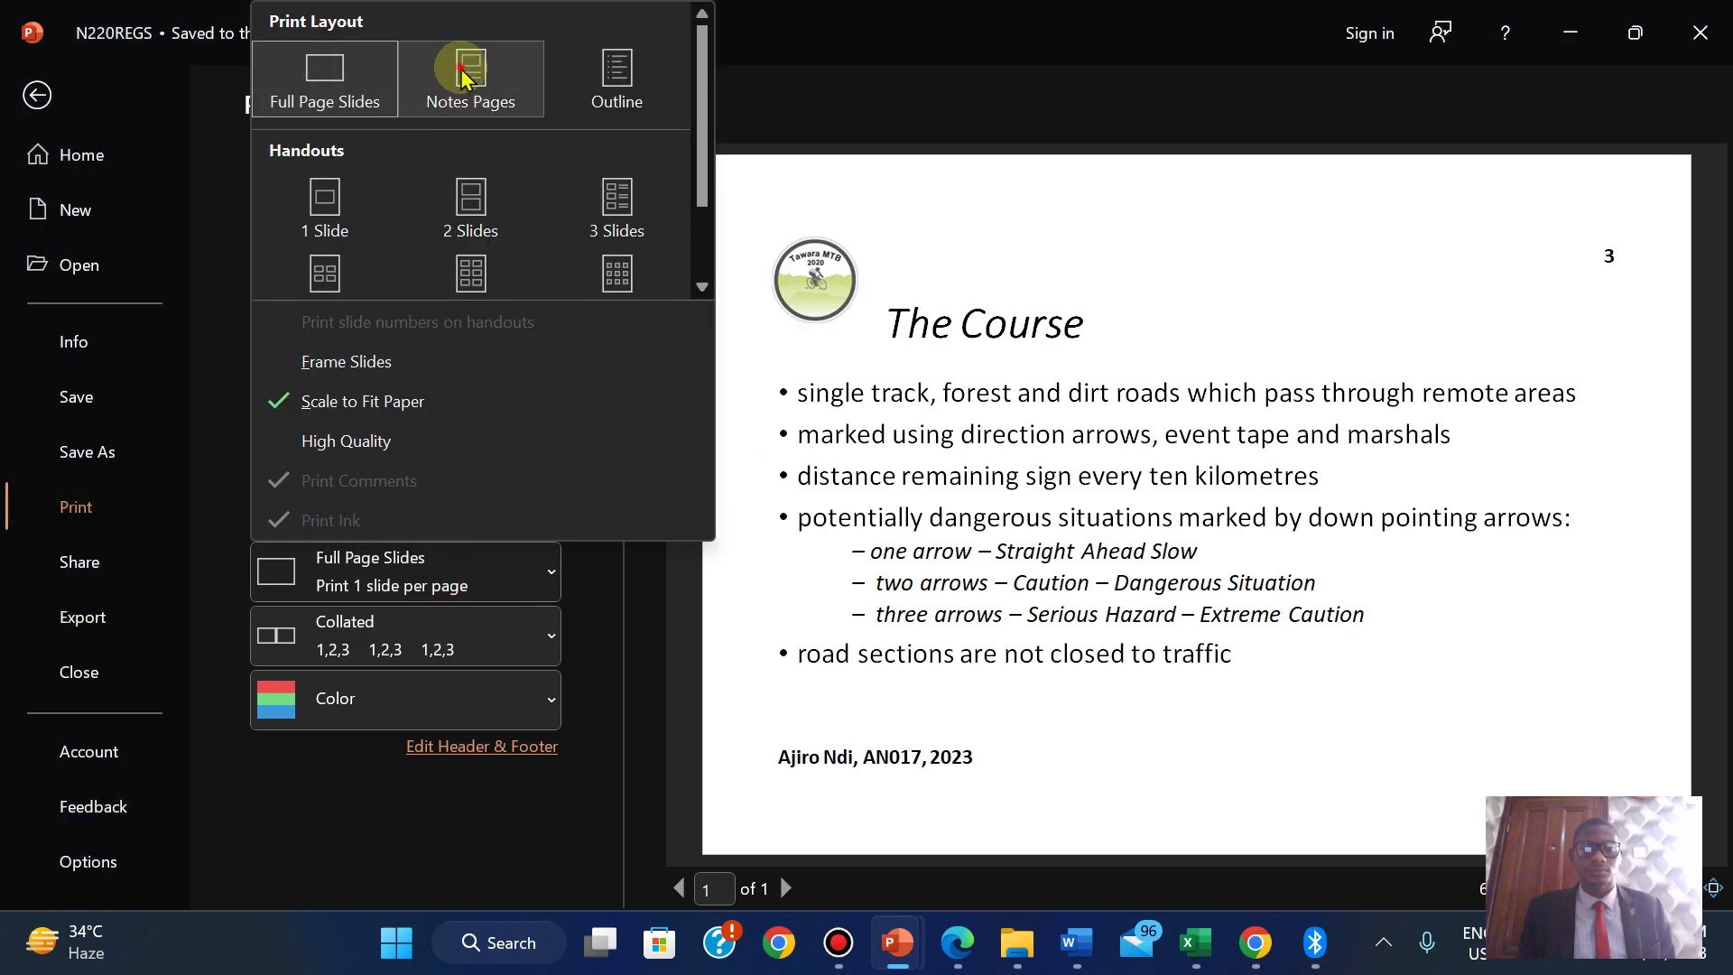
left_click(469, 90)
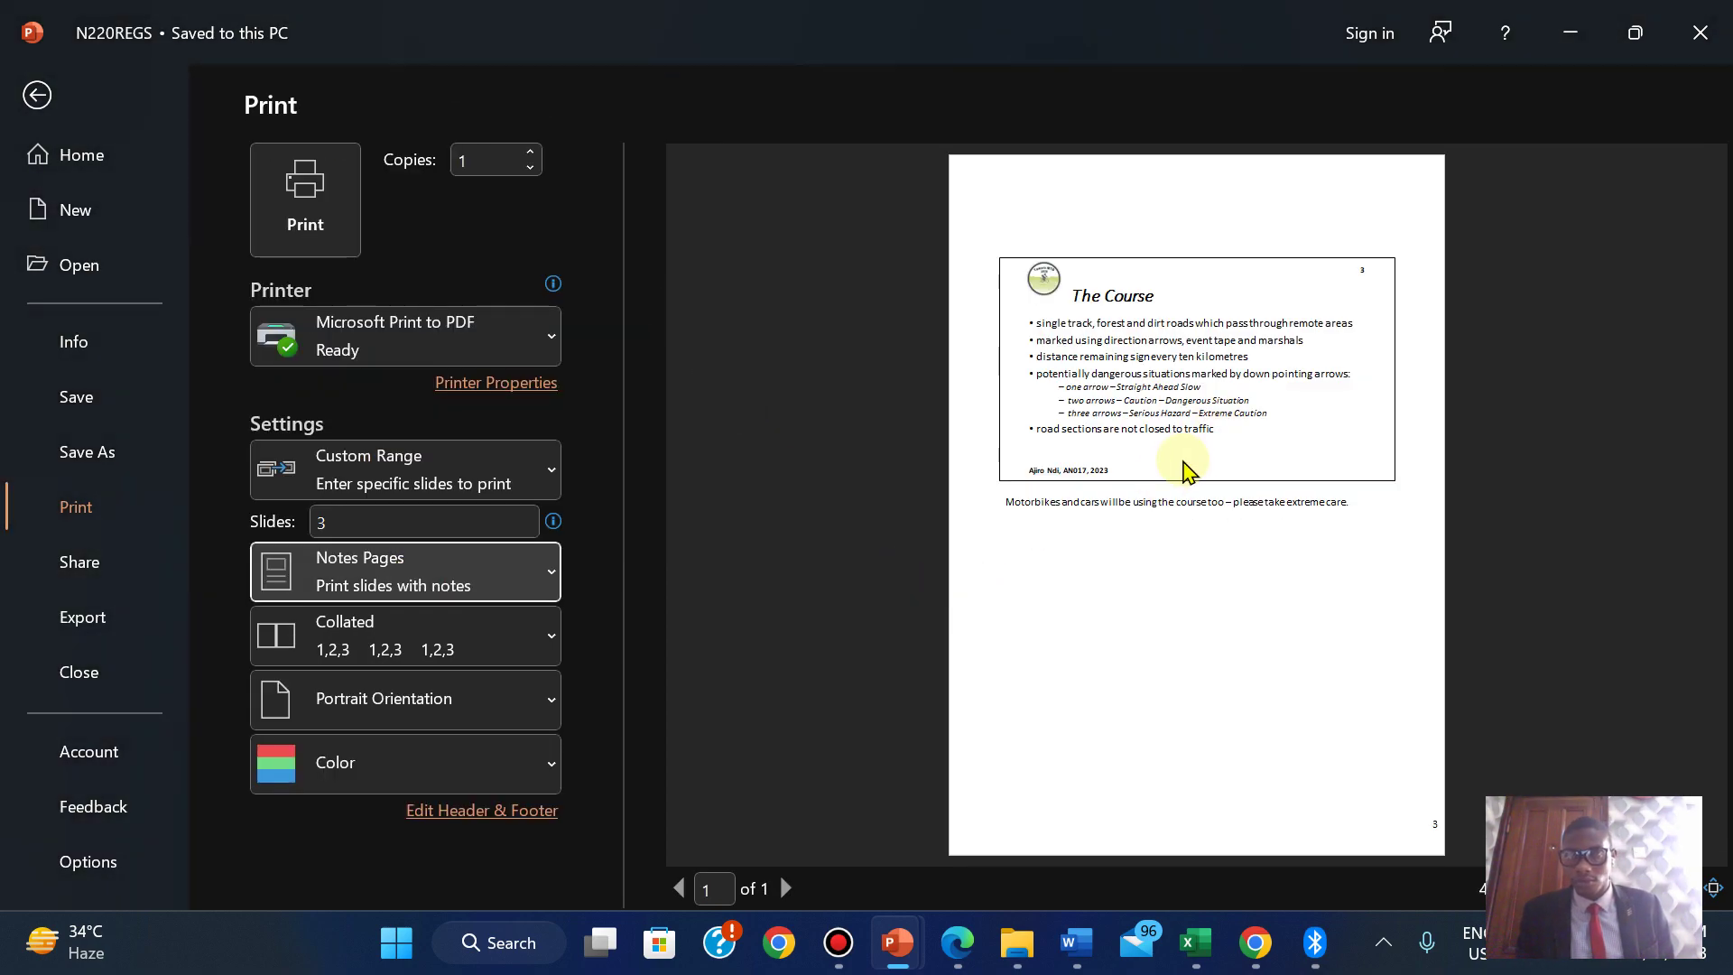
Compare the exam paper's instructions in Edge against the notes page print preview.
left_click(958, 938)
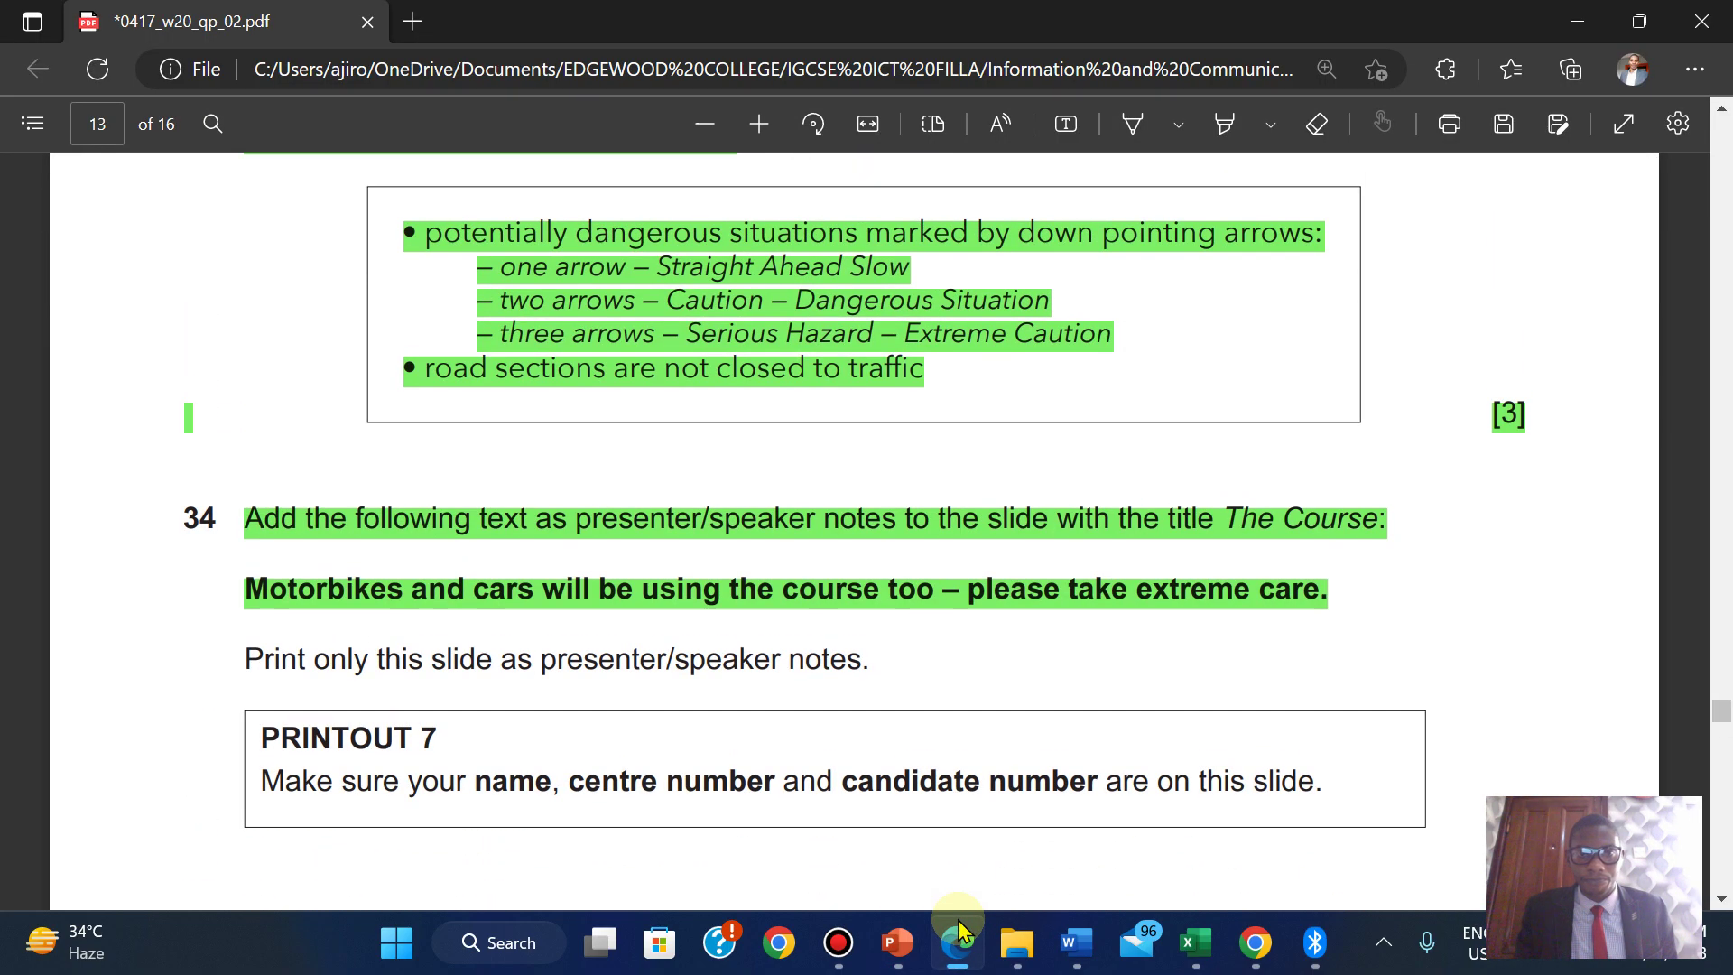
left_click(959, 934)
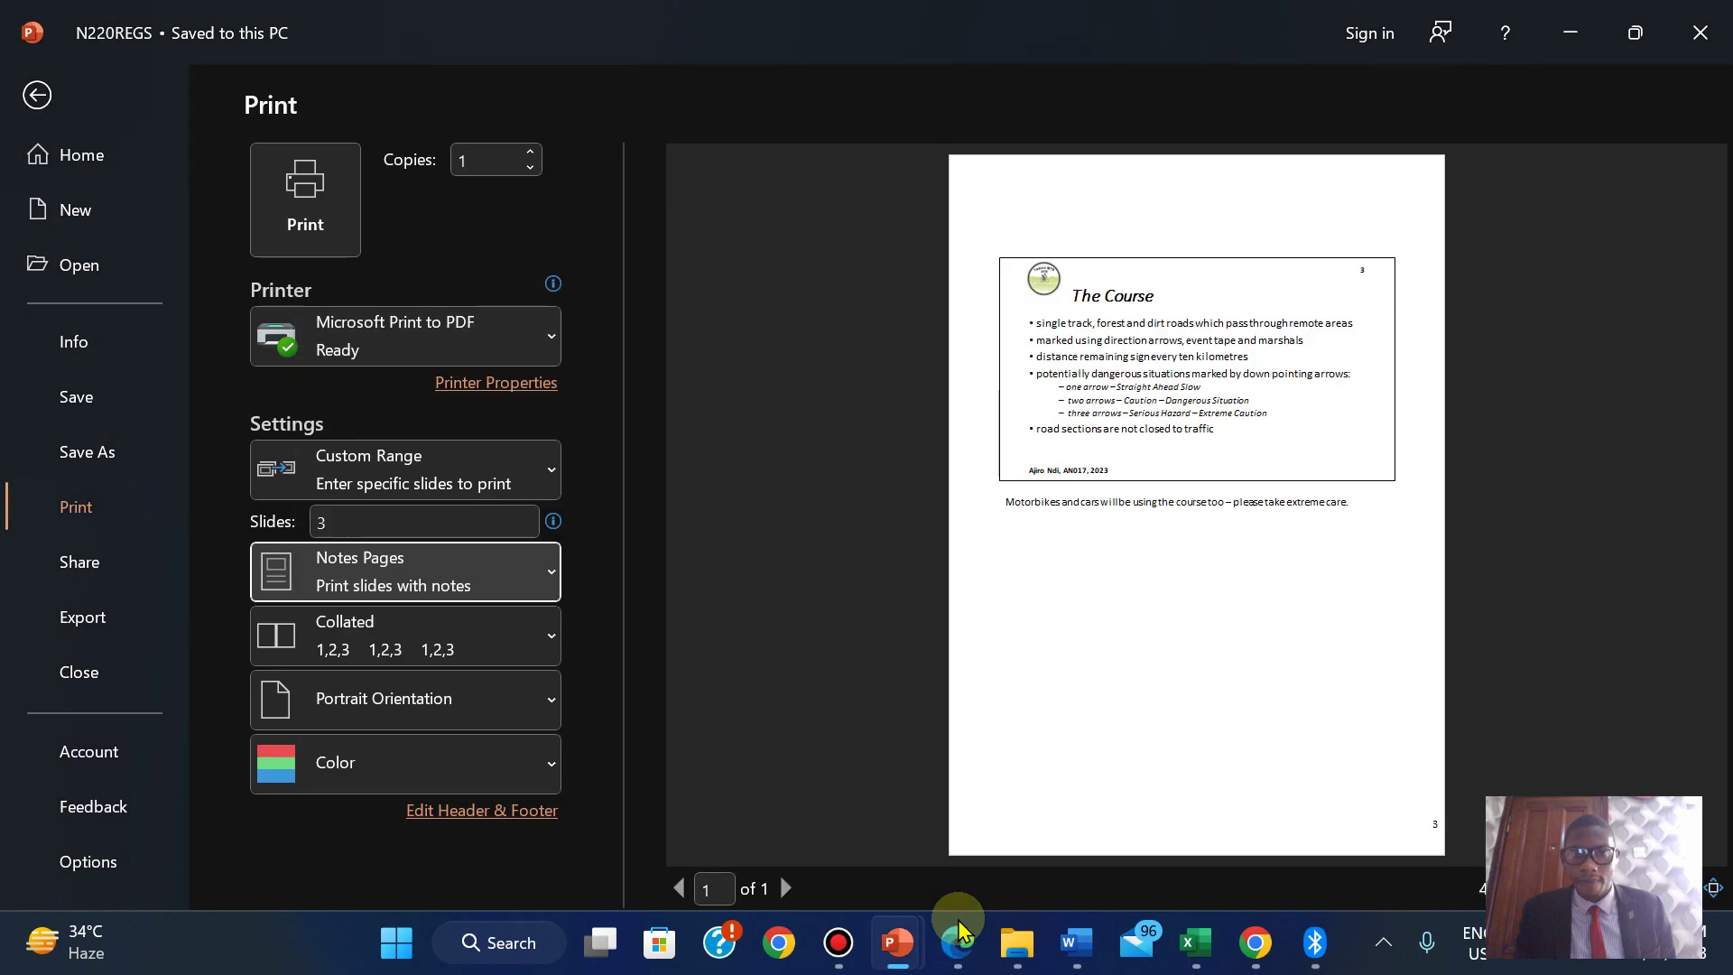
left_click(961, 930)
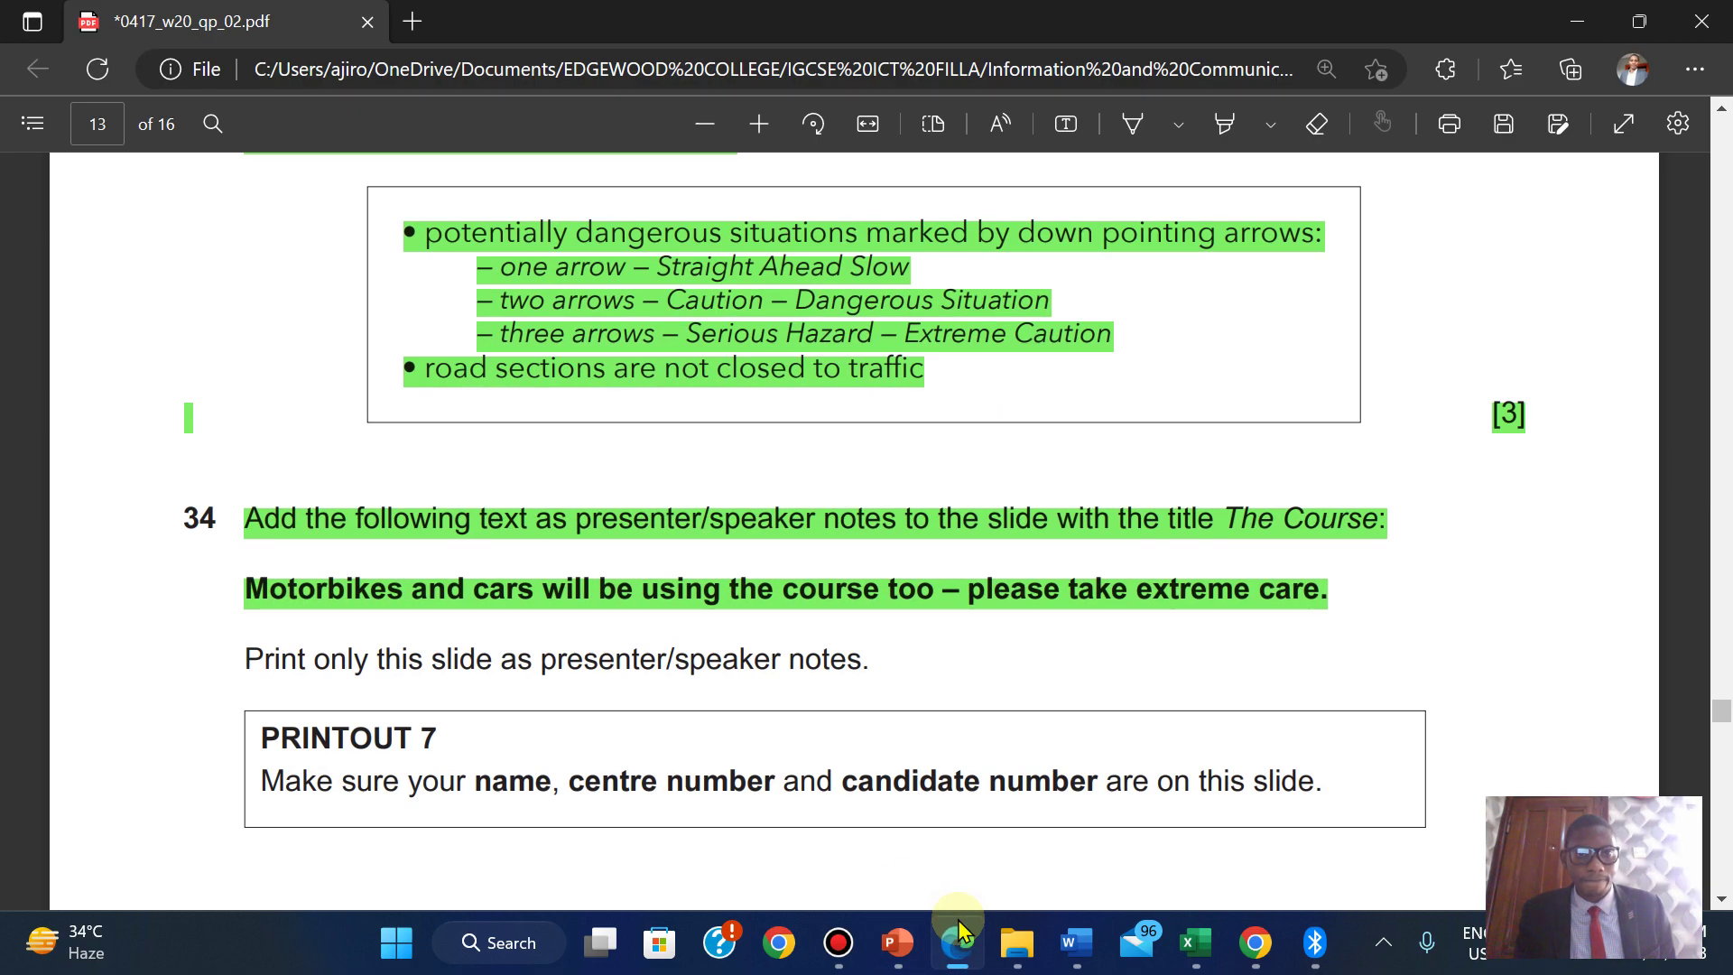
left_click(961, 932)
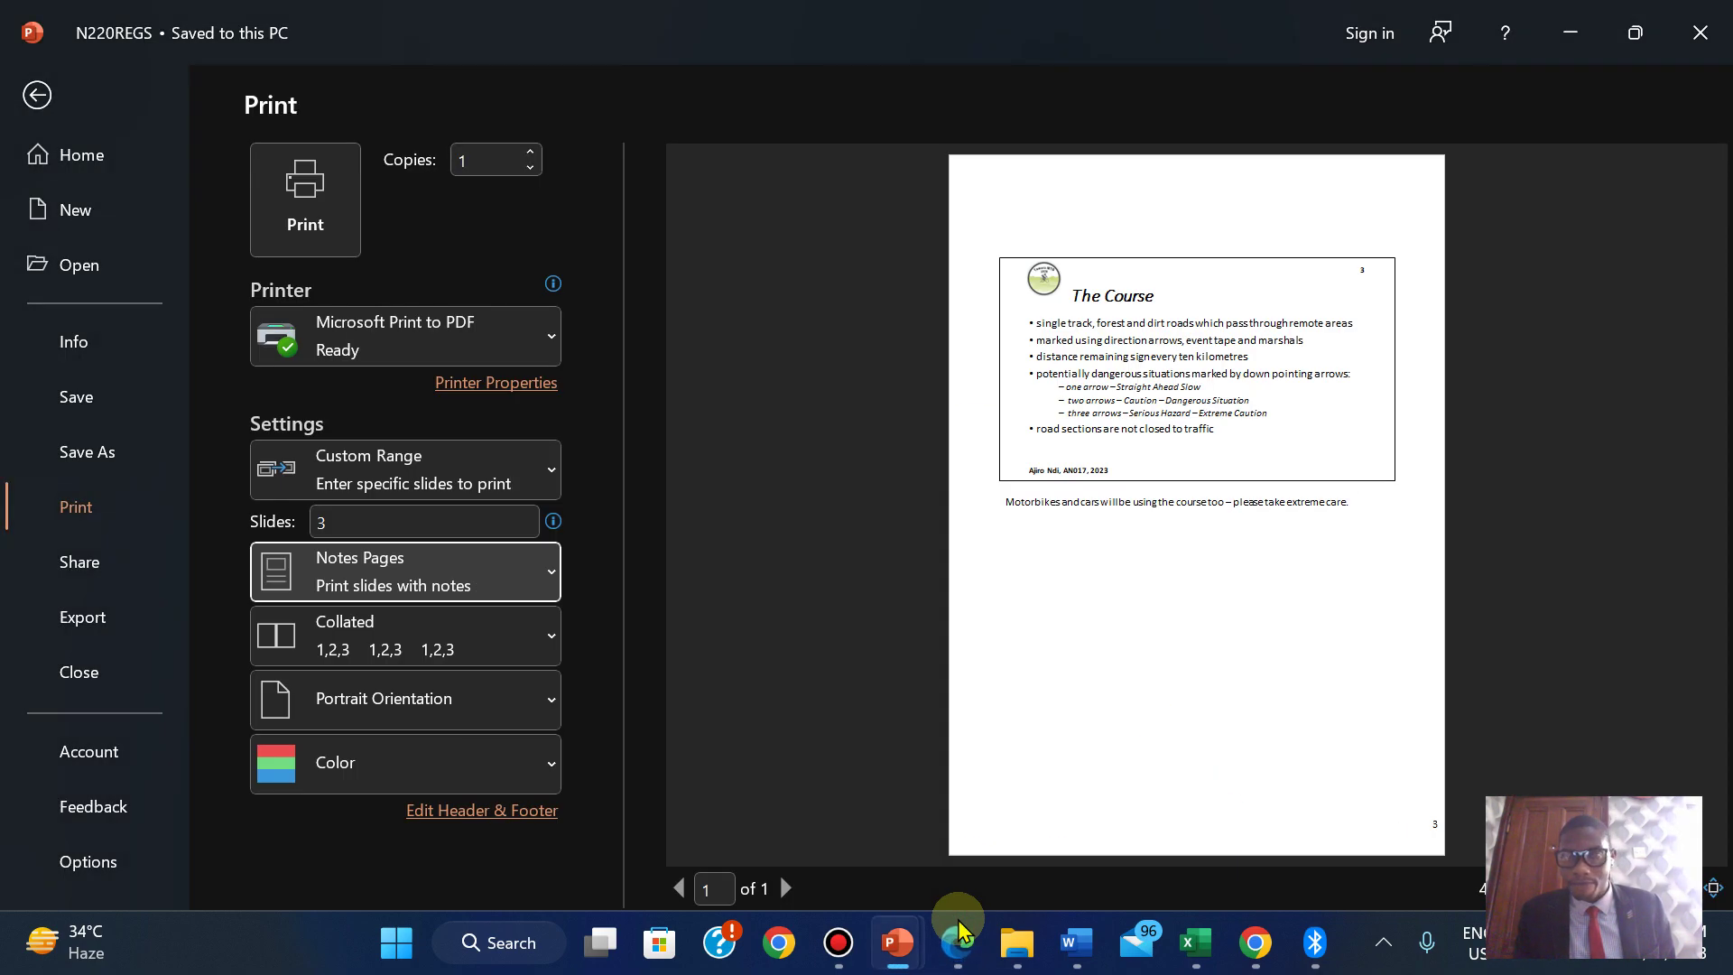
left_click(961, 932)
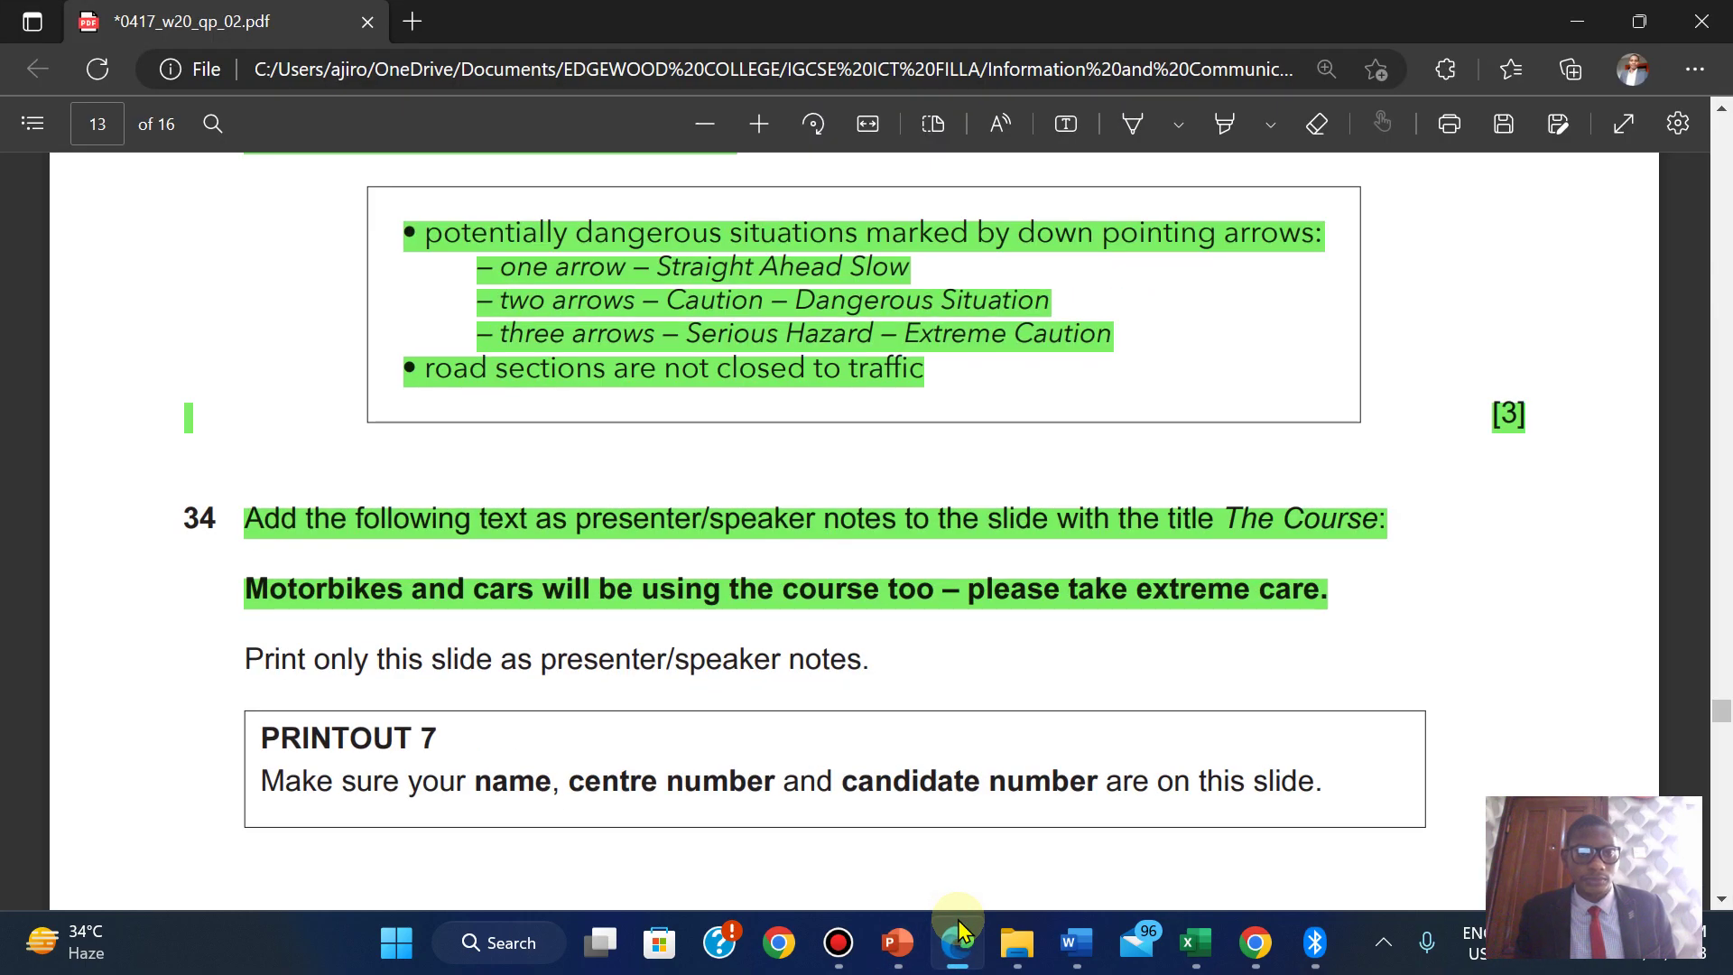
left_click(960, 930)
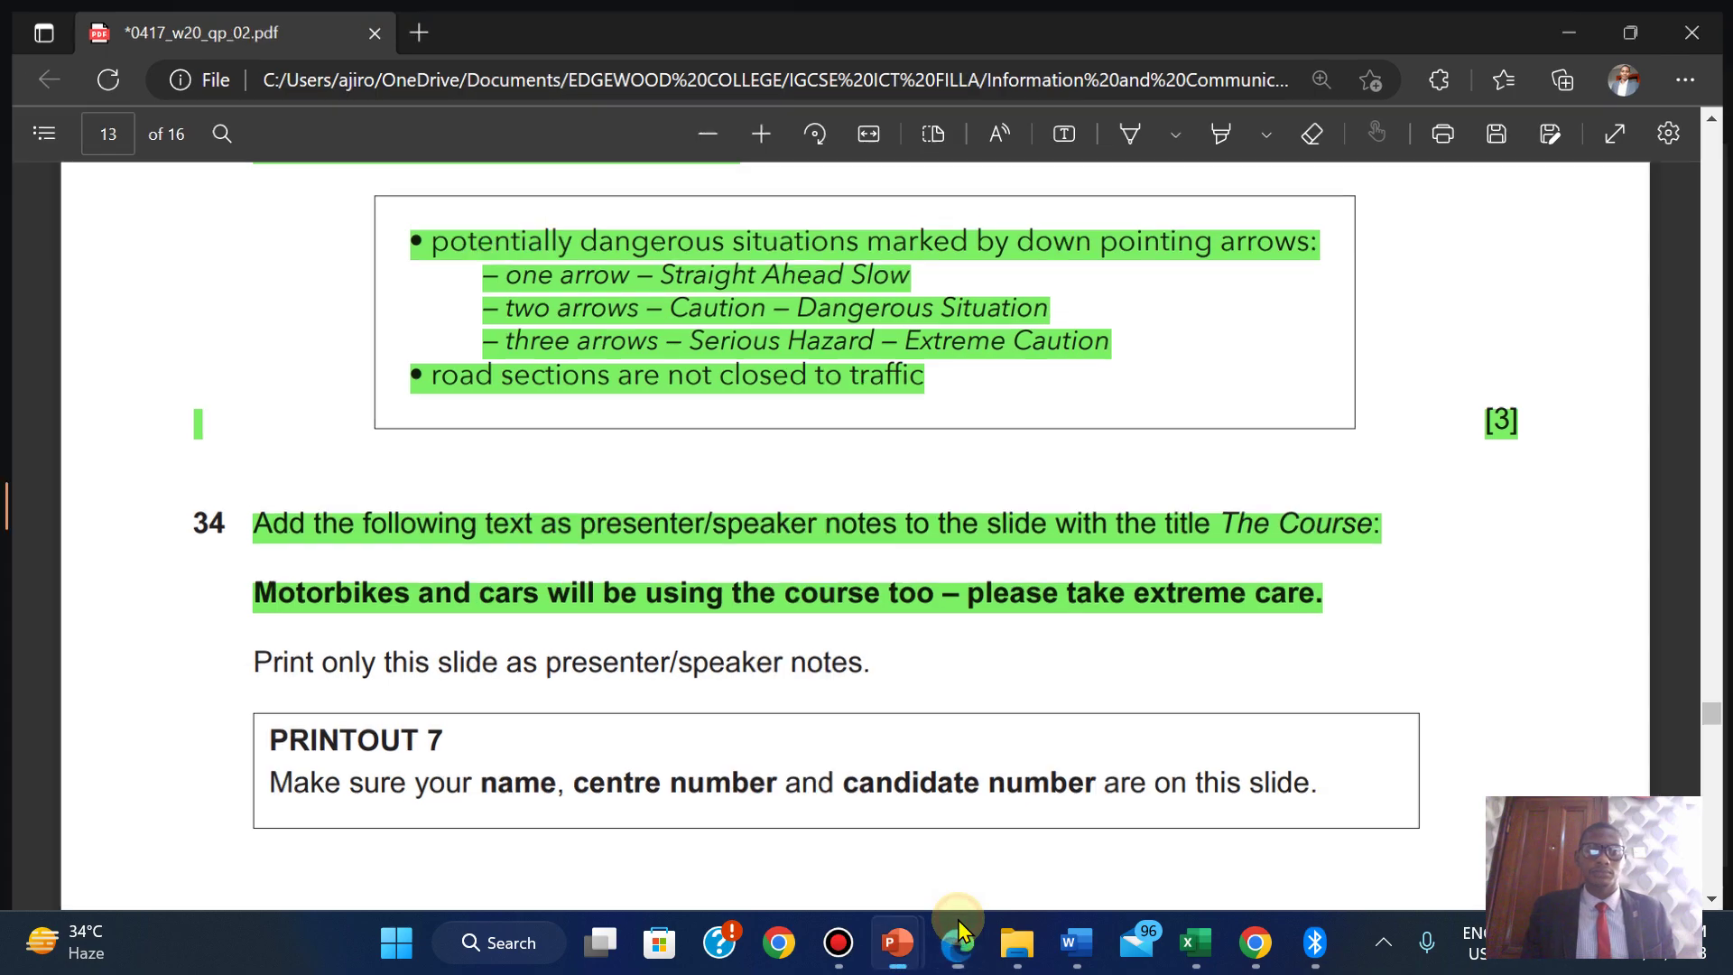
left_click(961, 930)
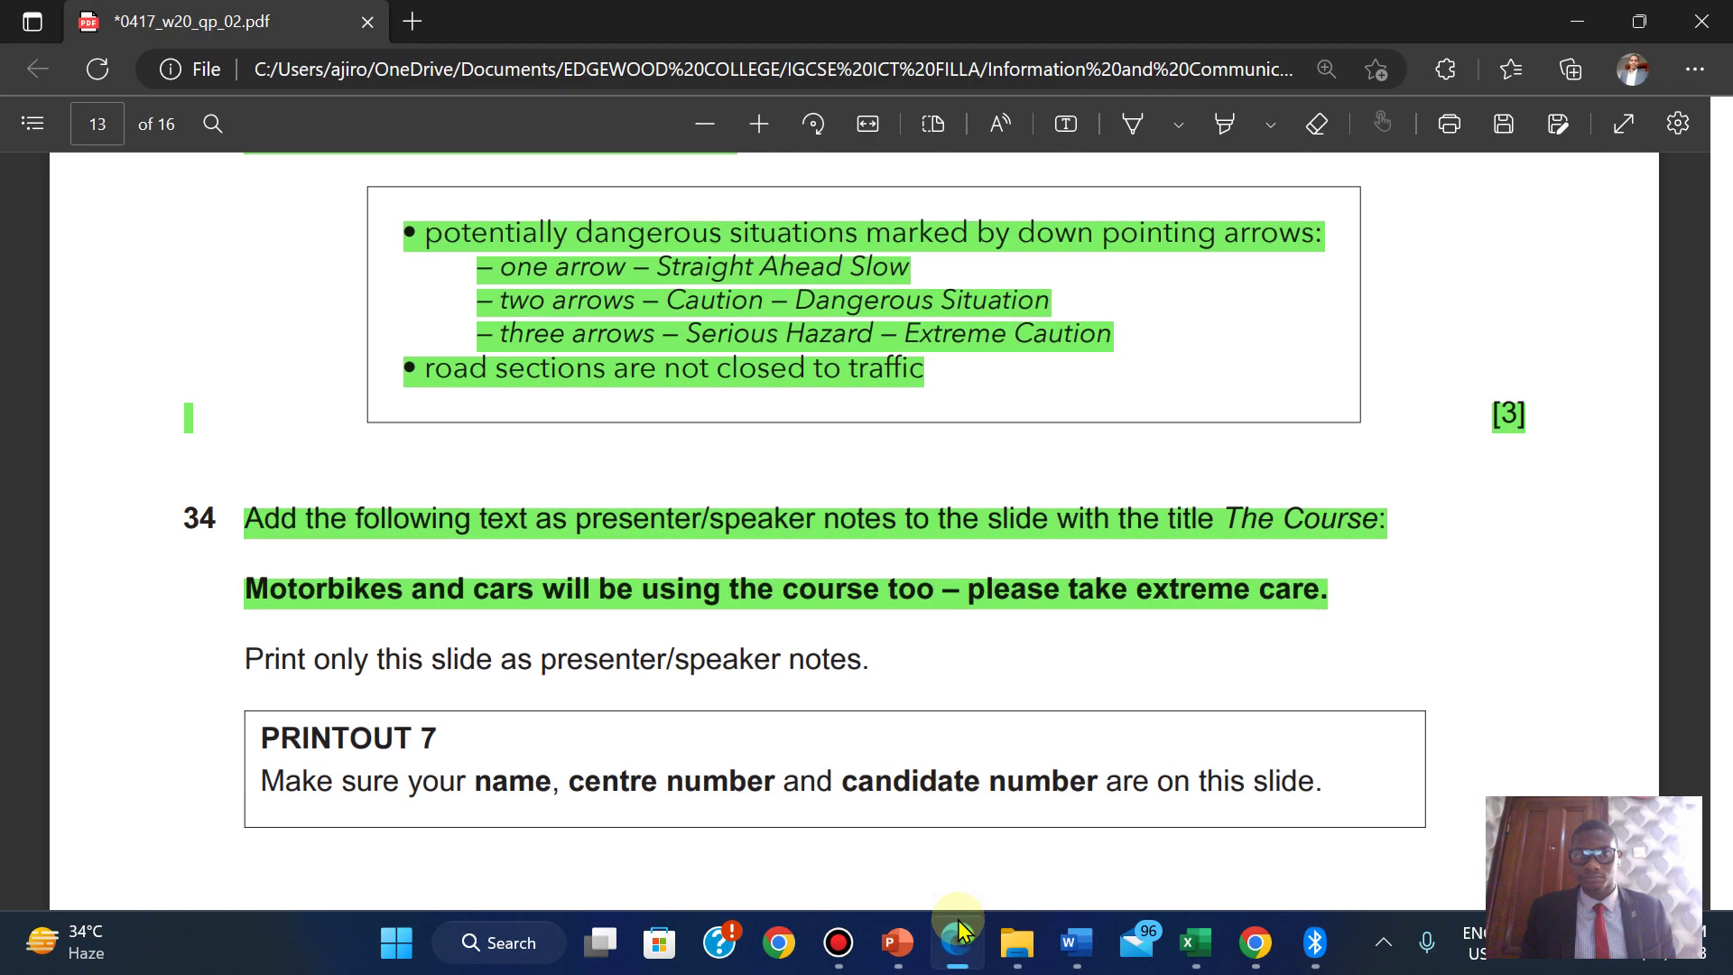
left_click(961, 930)
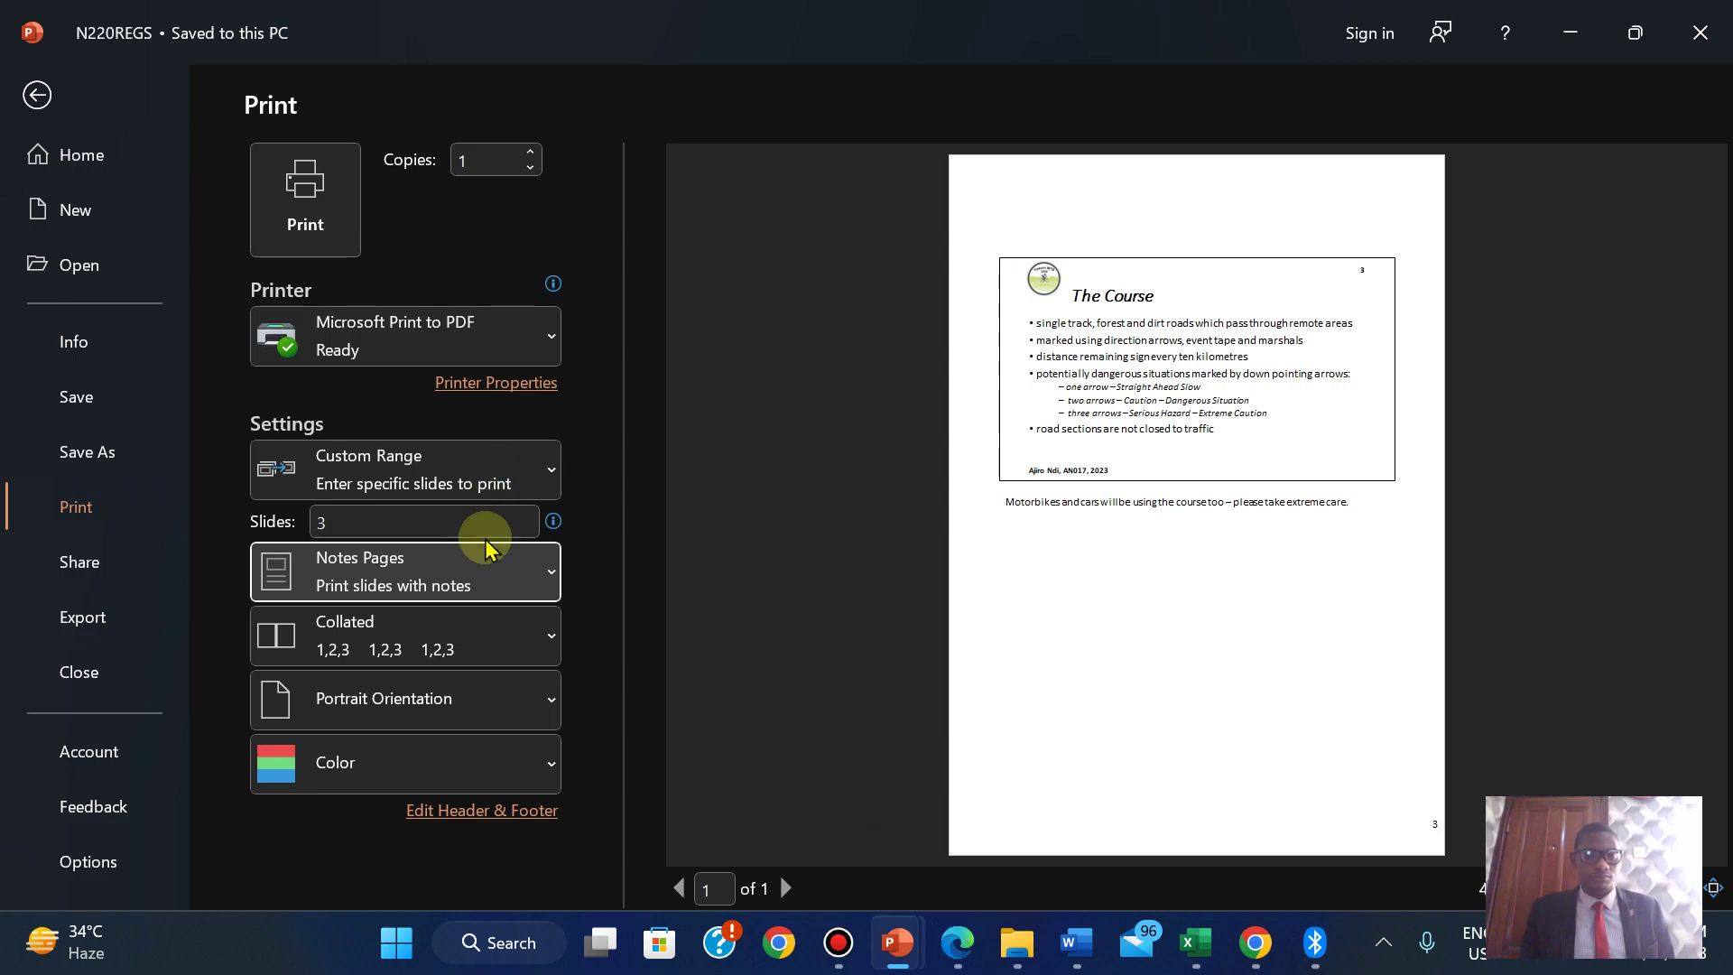
left_click(957, 948)
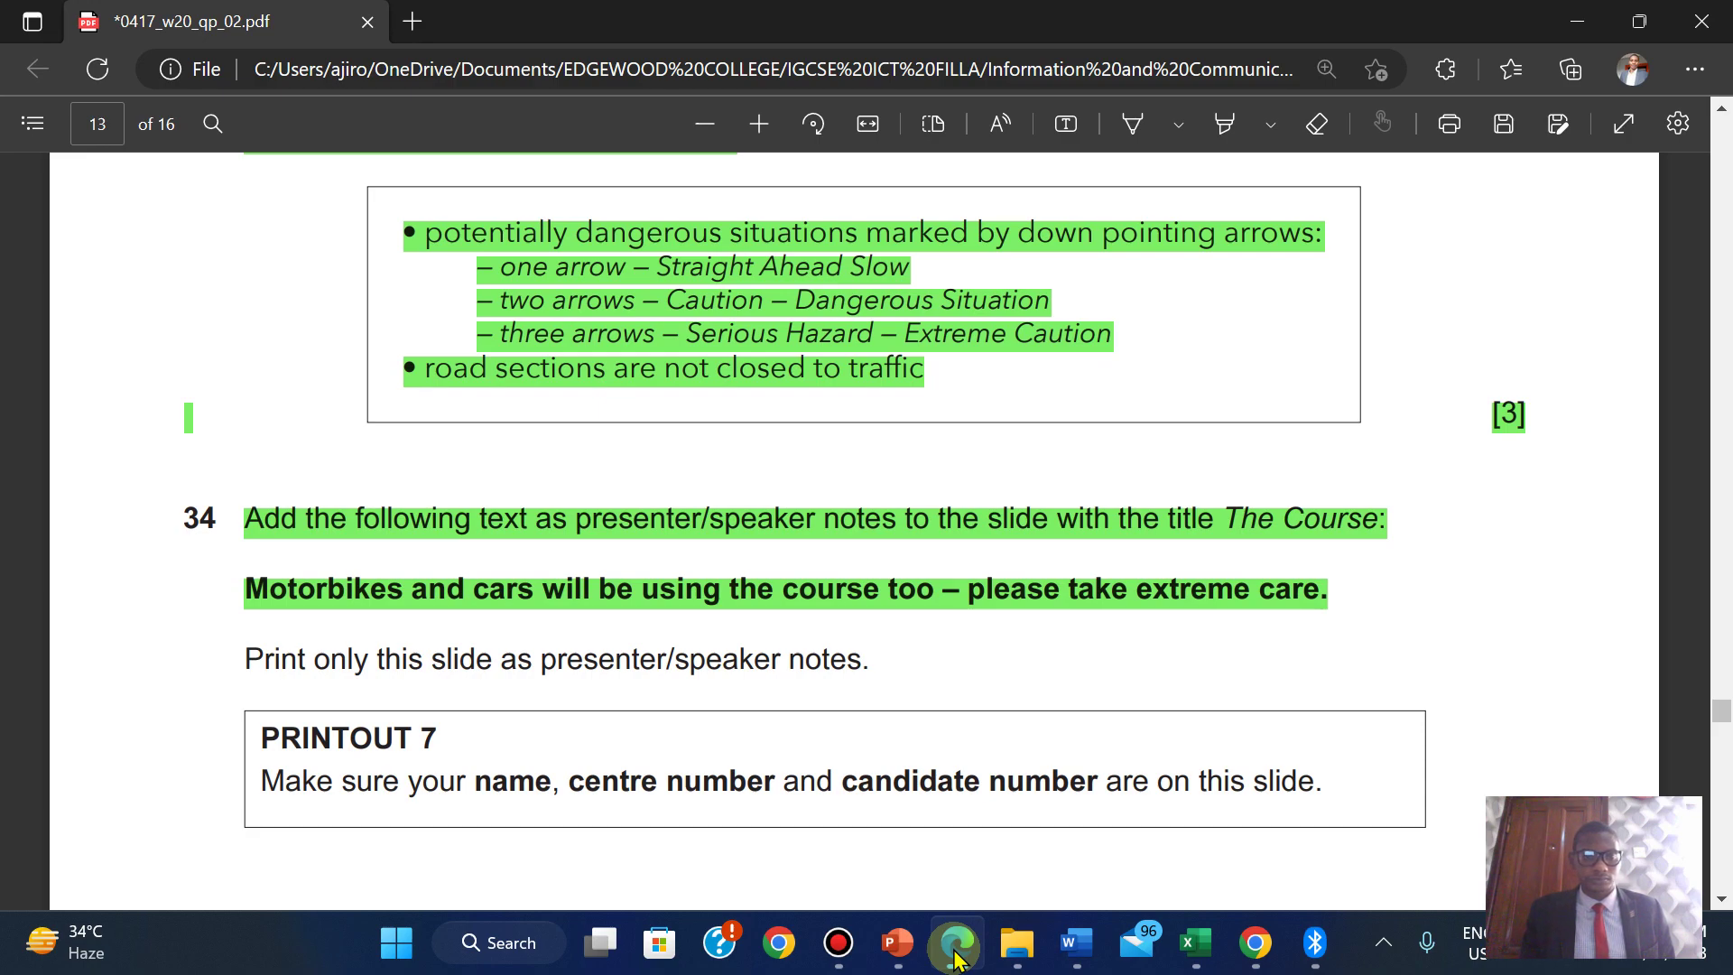
left_click(957, 948)
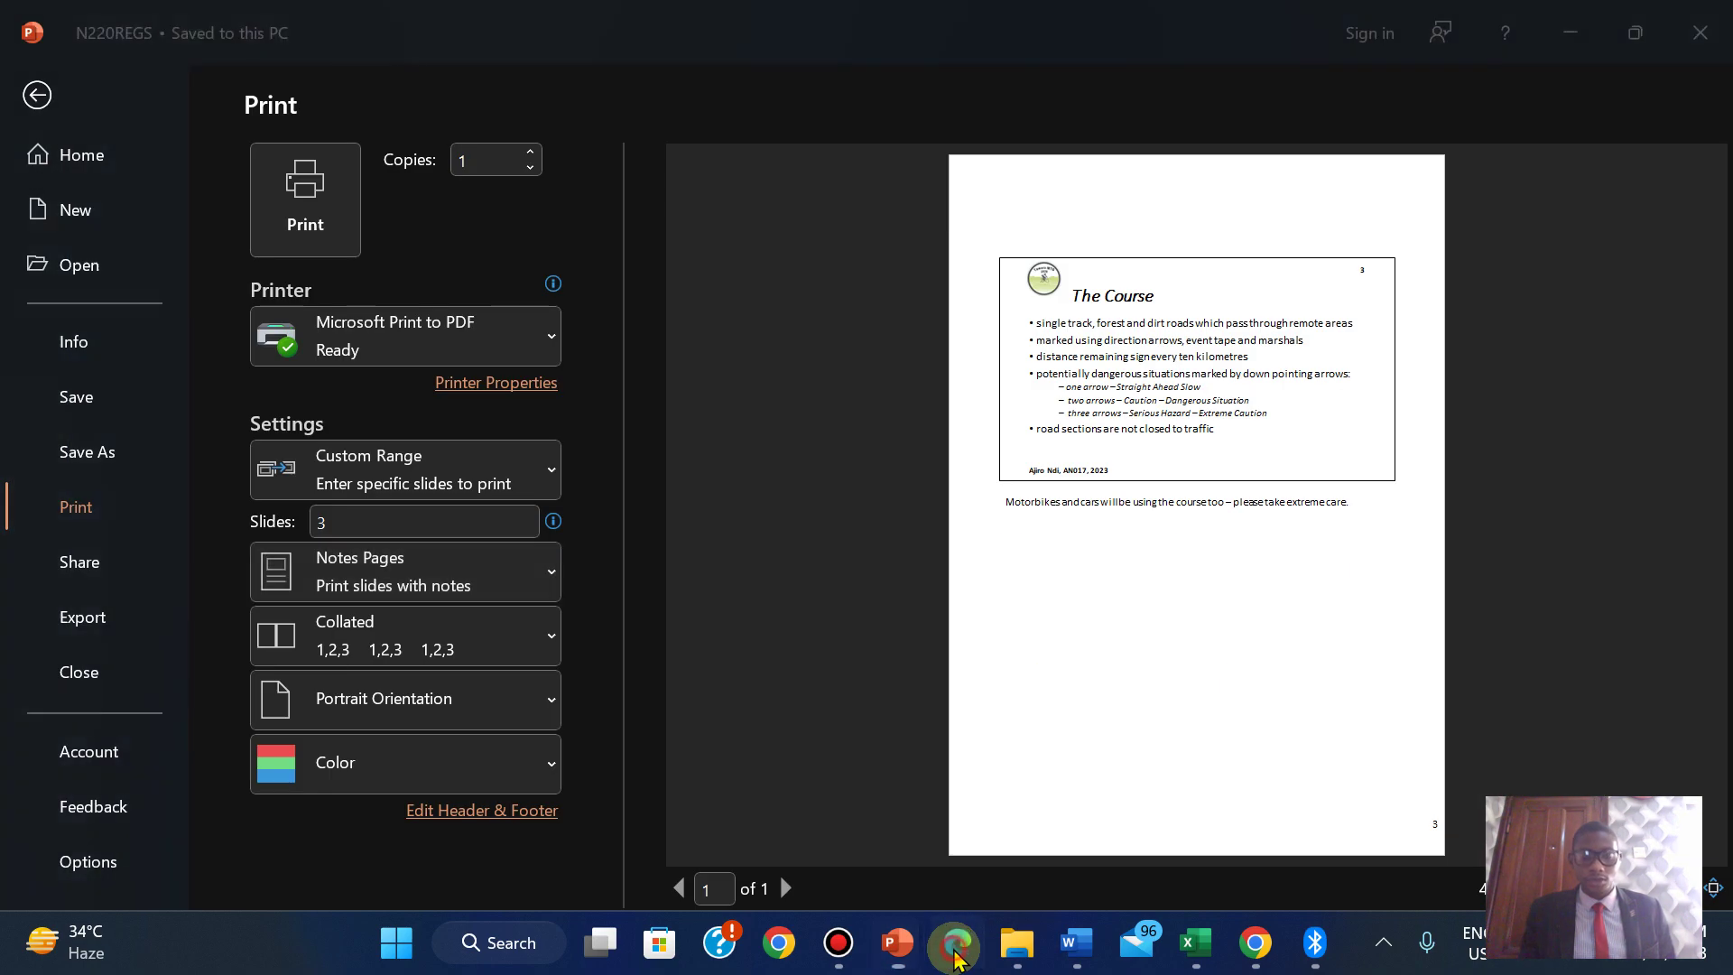
left_click(957, 948)
Copy 'PRINTOUT 7' from the exam question and print the notes page to PDF.
left_click_drag(258, 739, 449, 745)
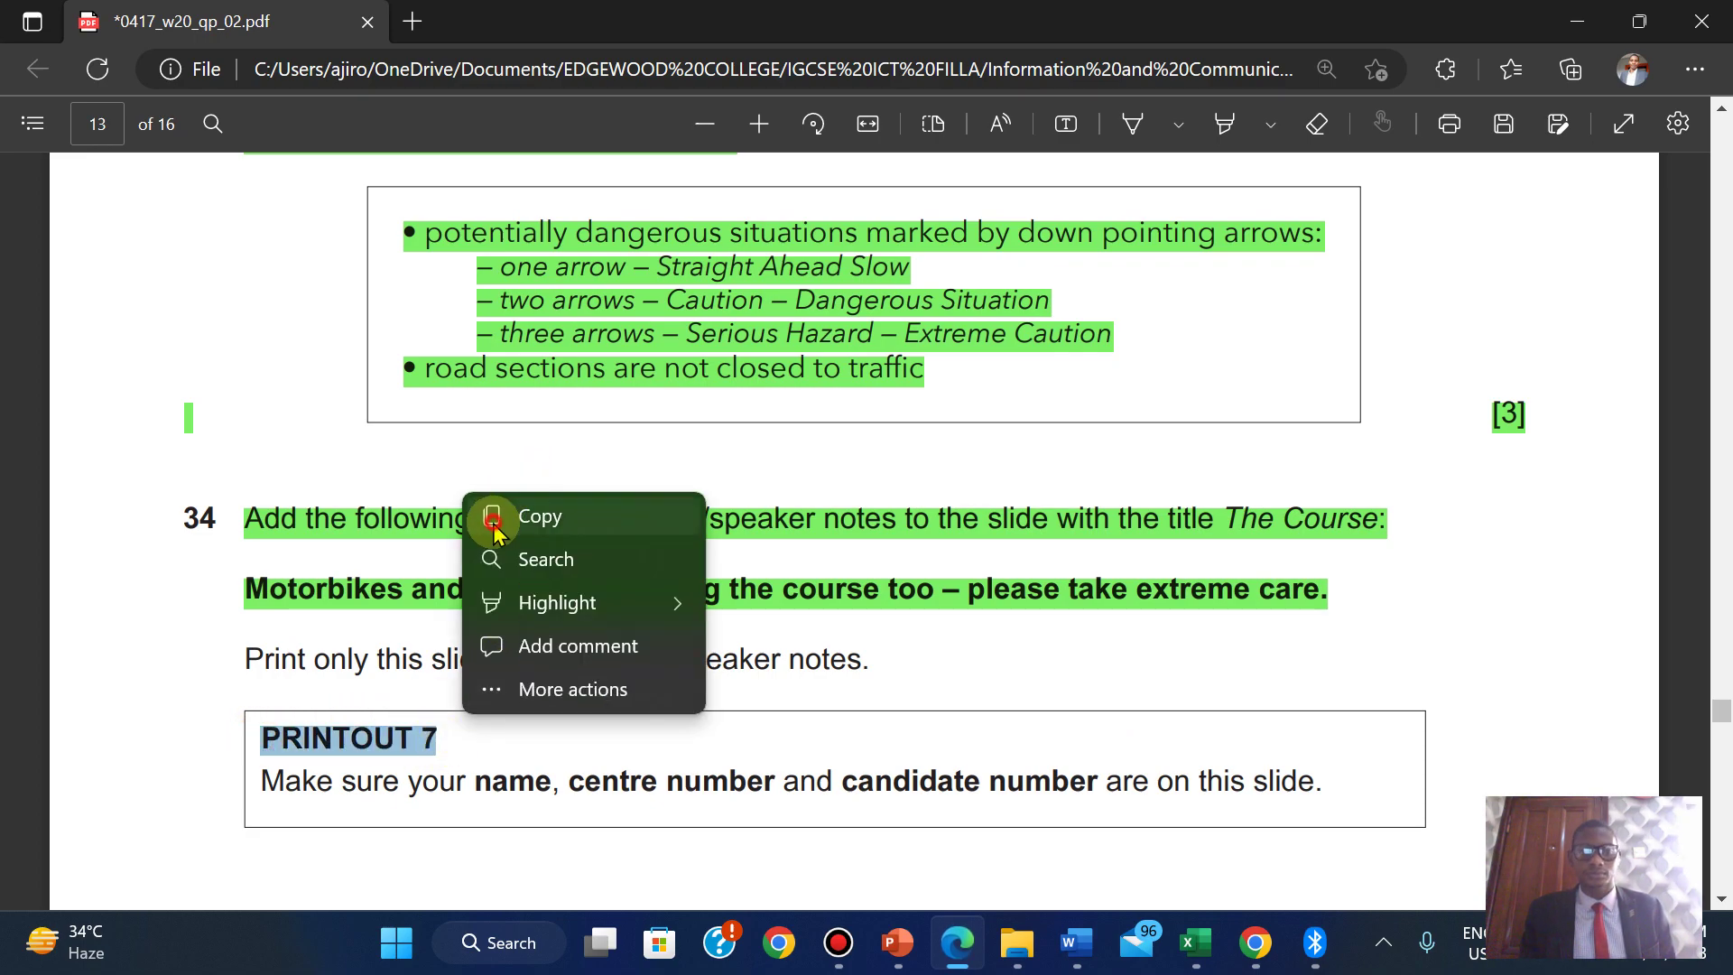
left_click(495, 528)
mouse_move(897, 942)
left_click(1046, 784)
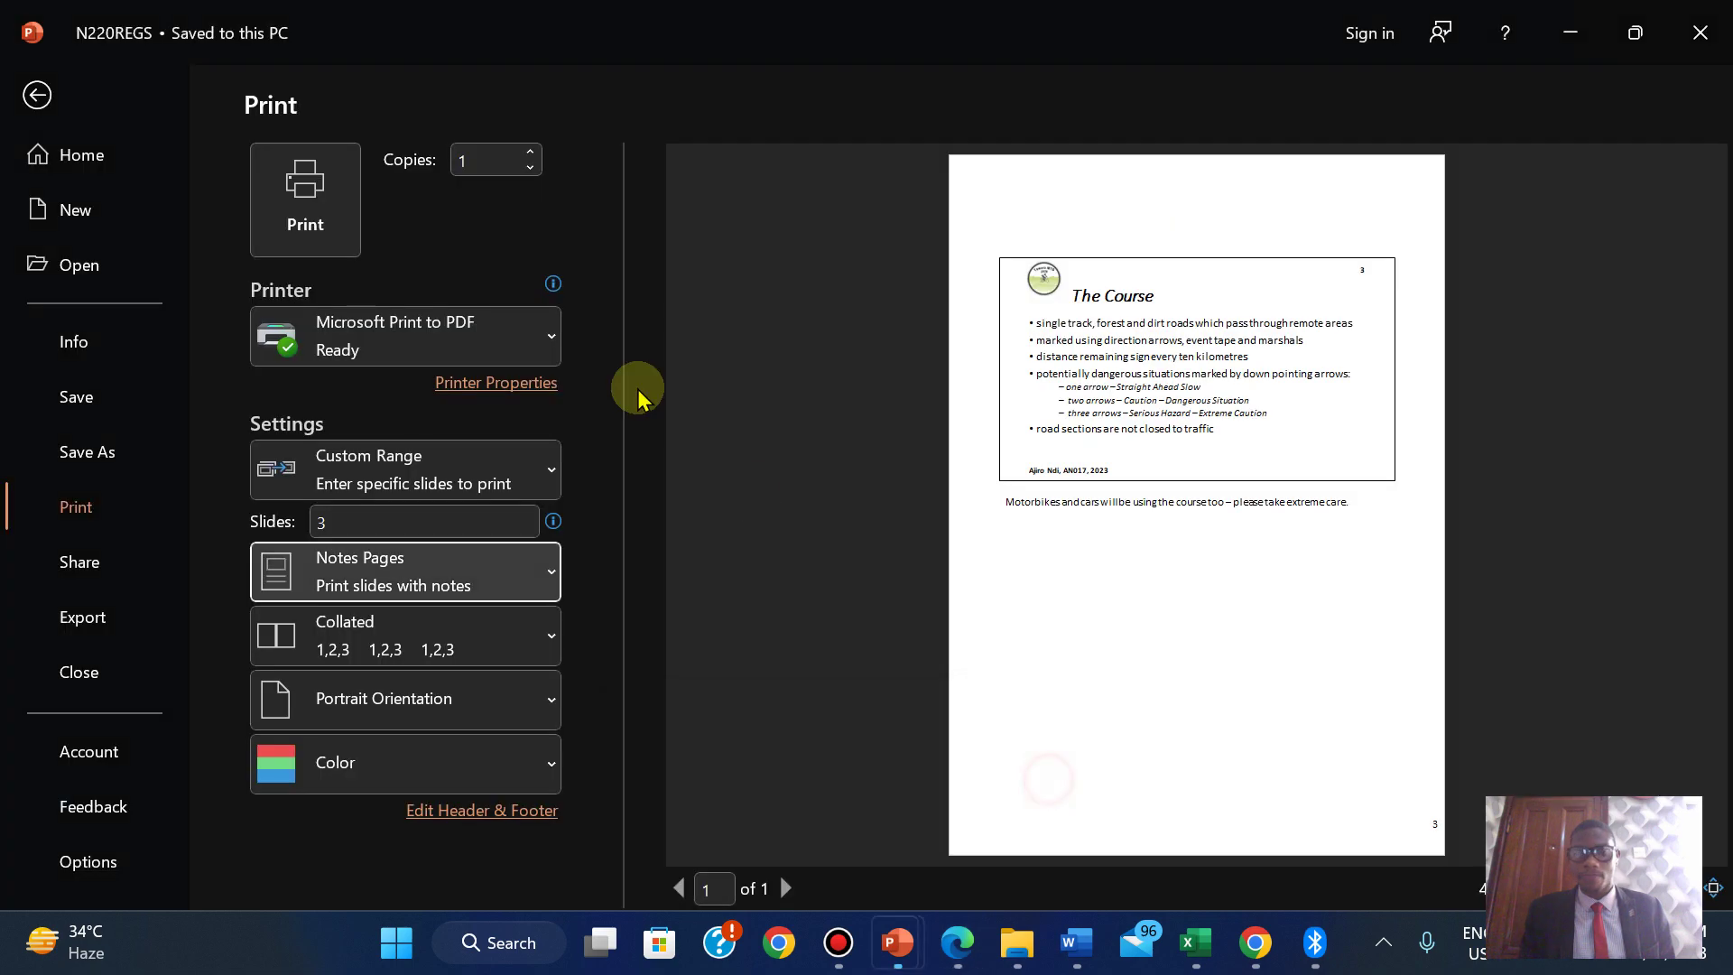
left_click(307, 185)
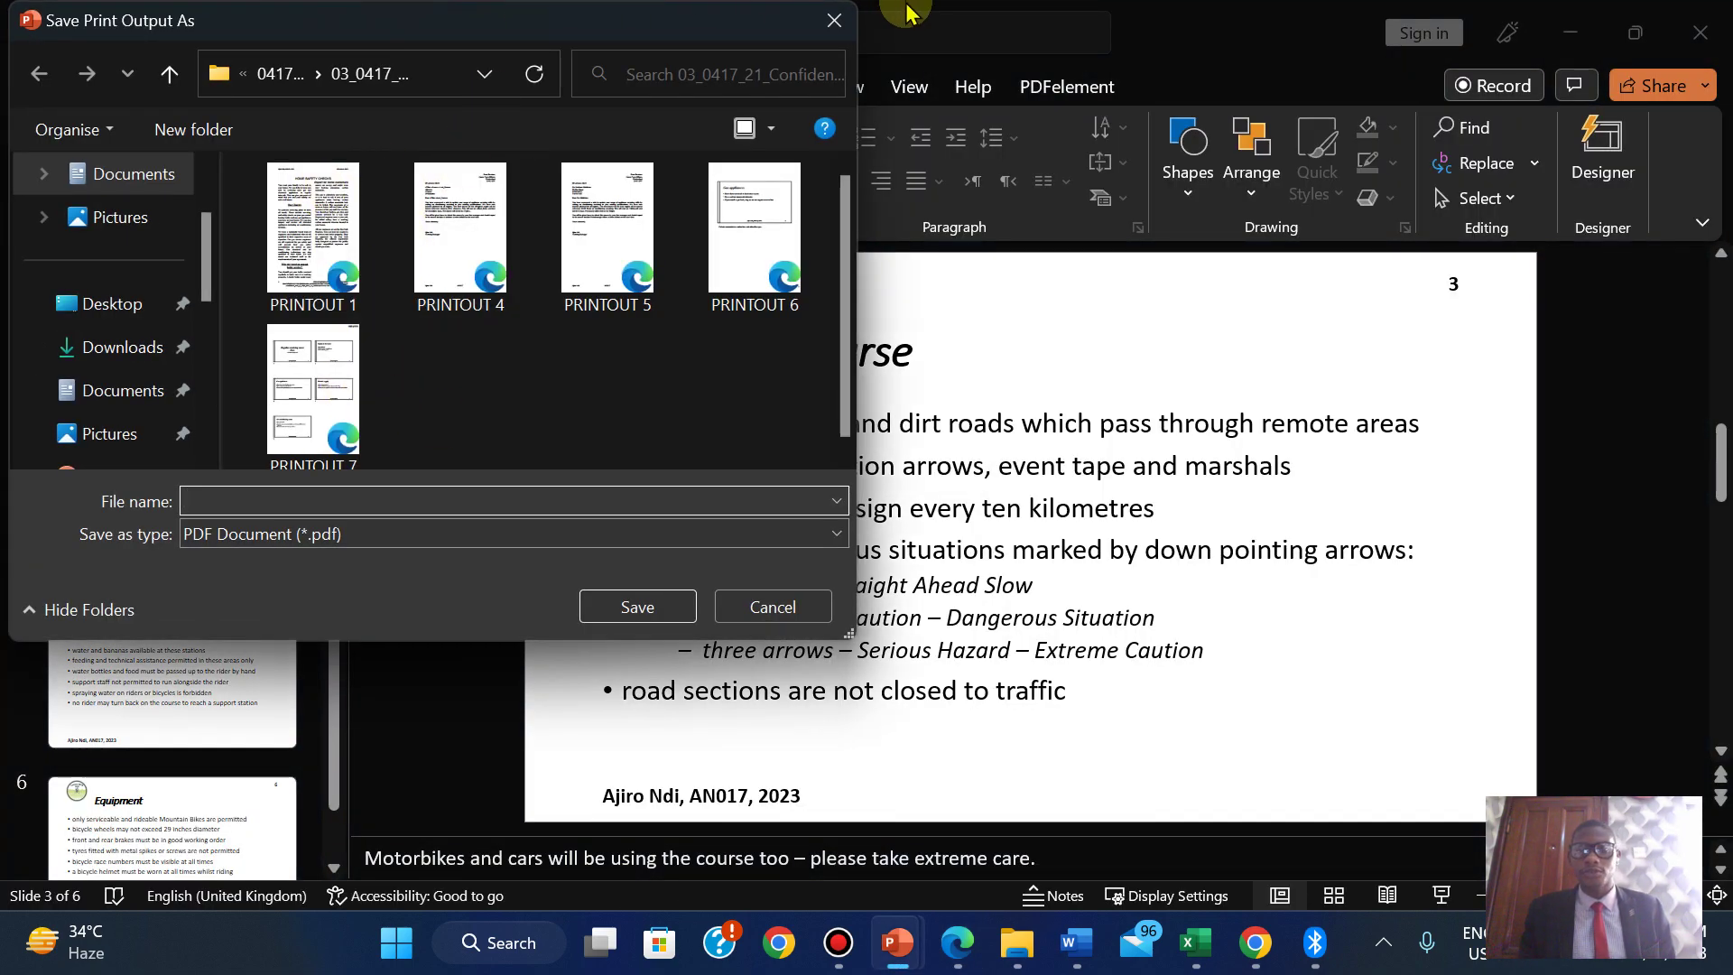
Save the slide 3 notes page PDF as 'PRINTOUT 7' in the target folder.
mouse_move(880, 10)
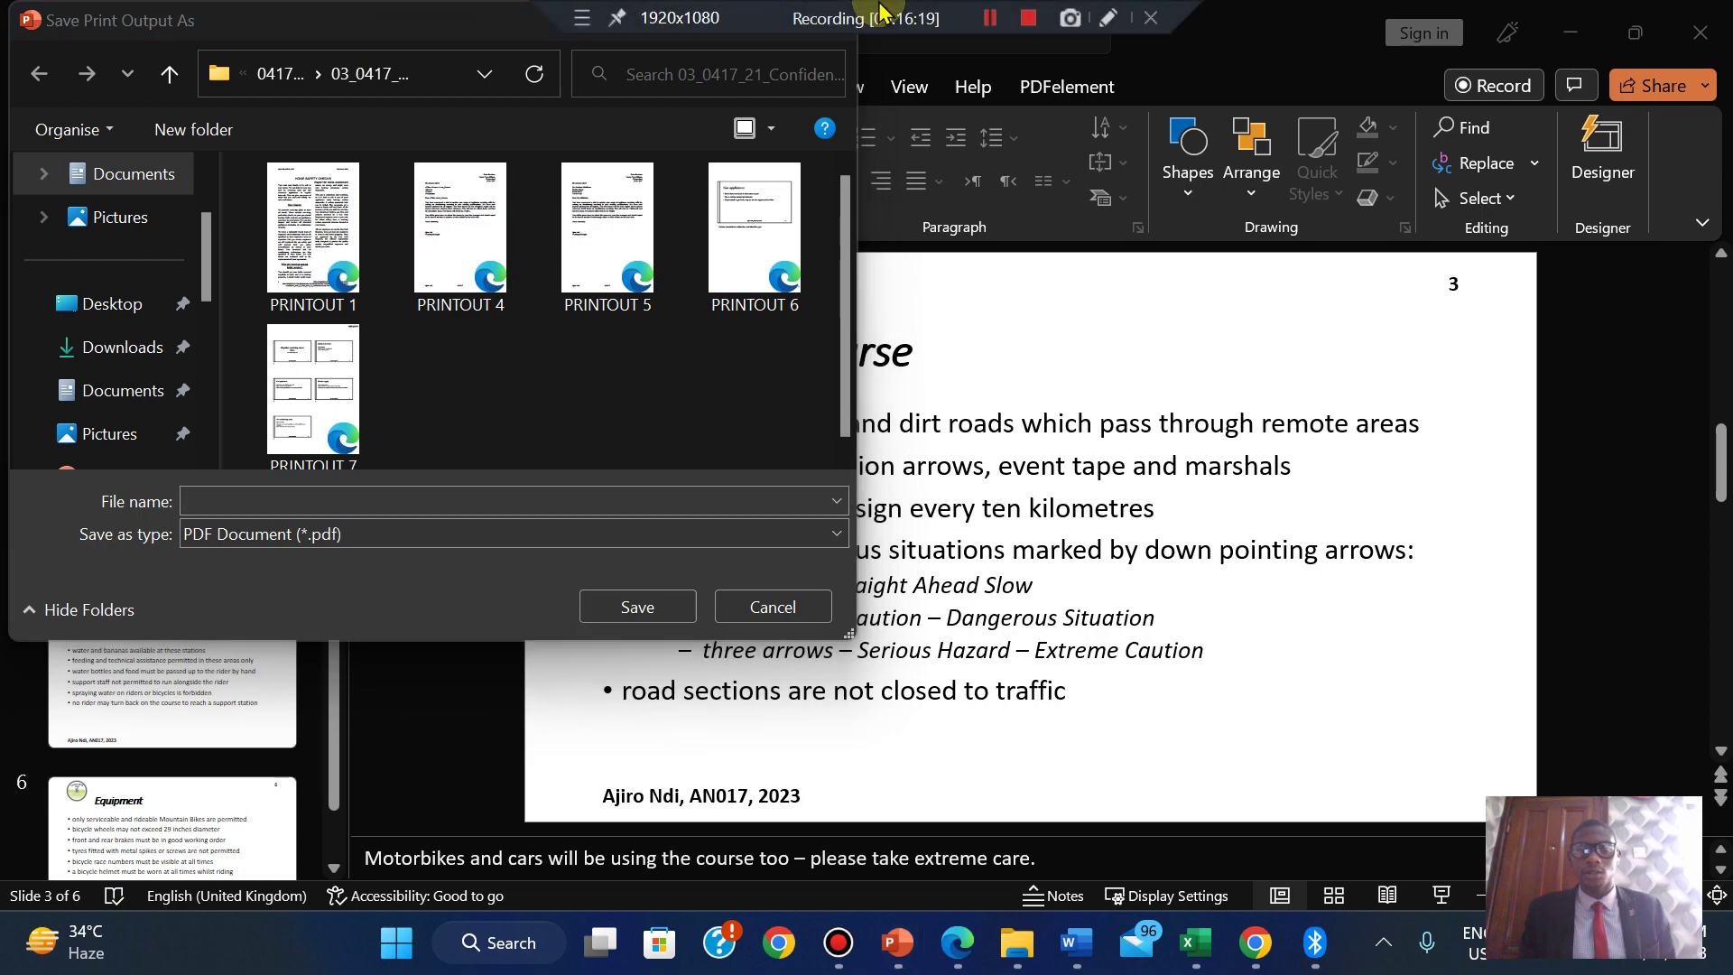
left_click(988, 18)
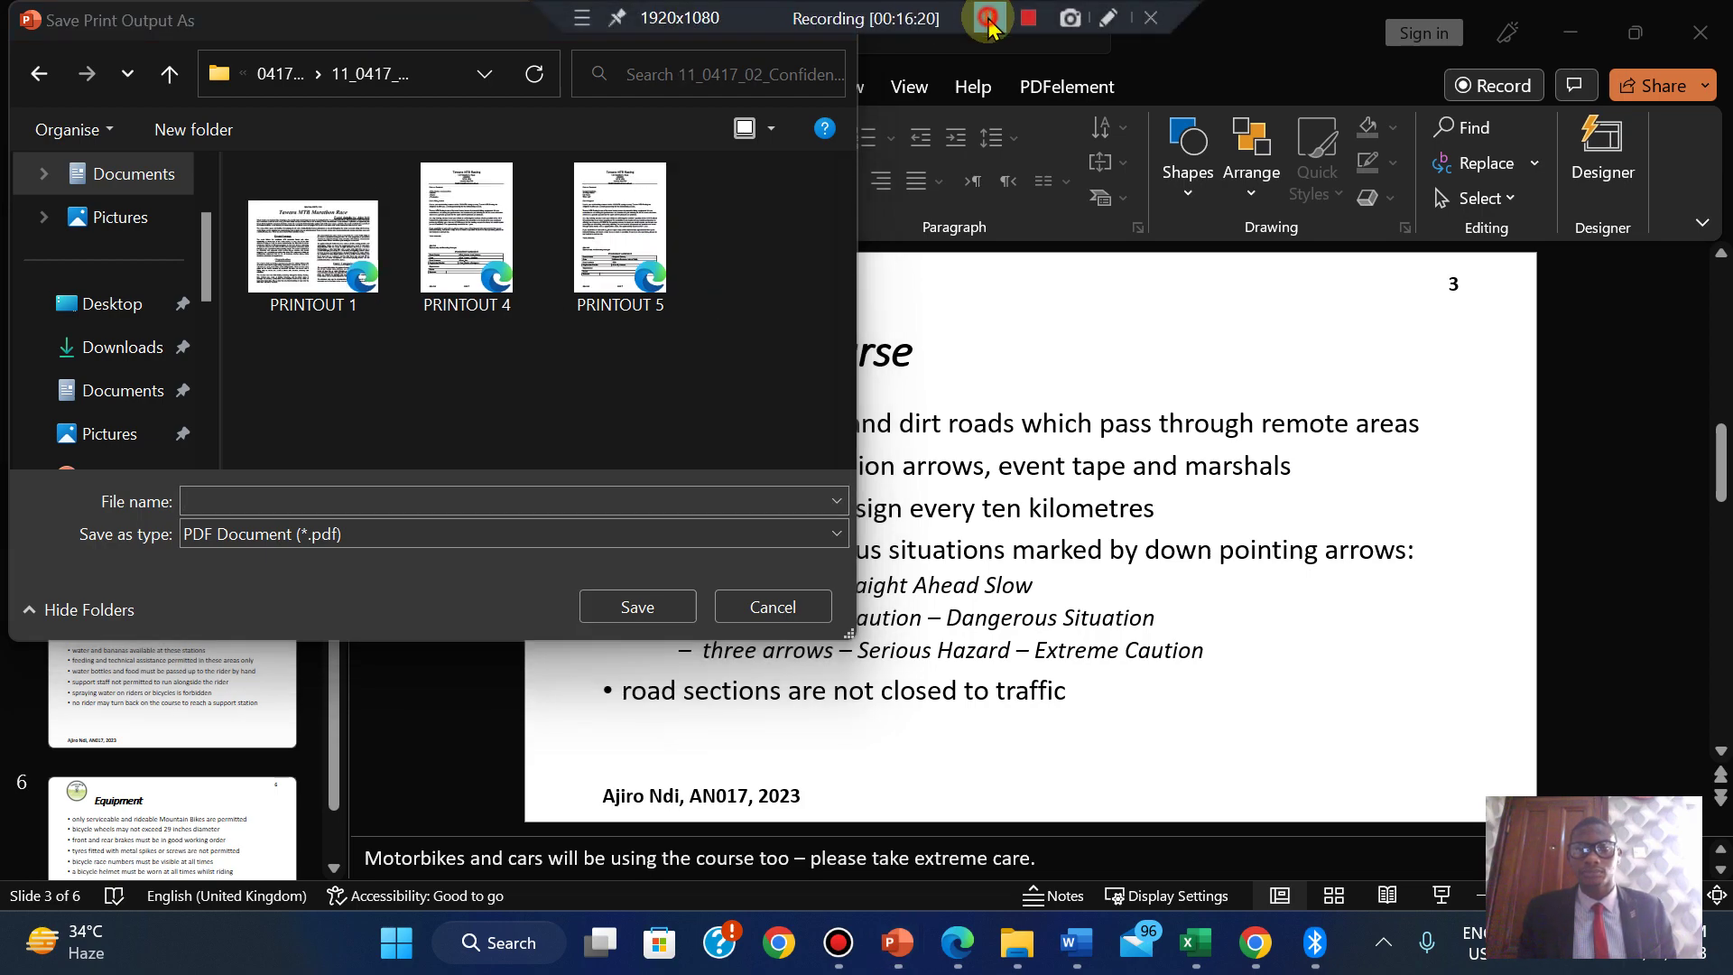
left_click(271, 497)
type("PRINTOUT 7")
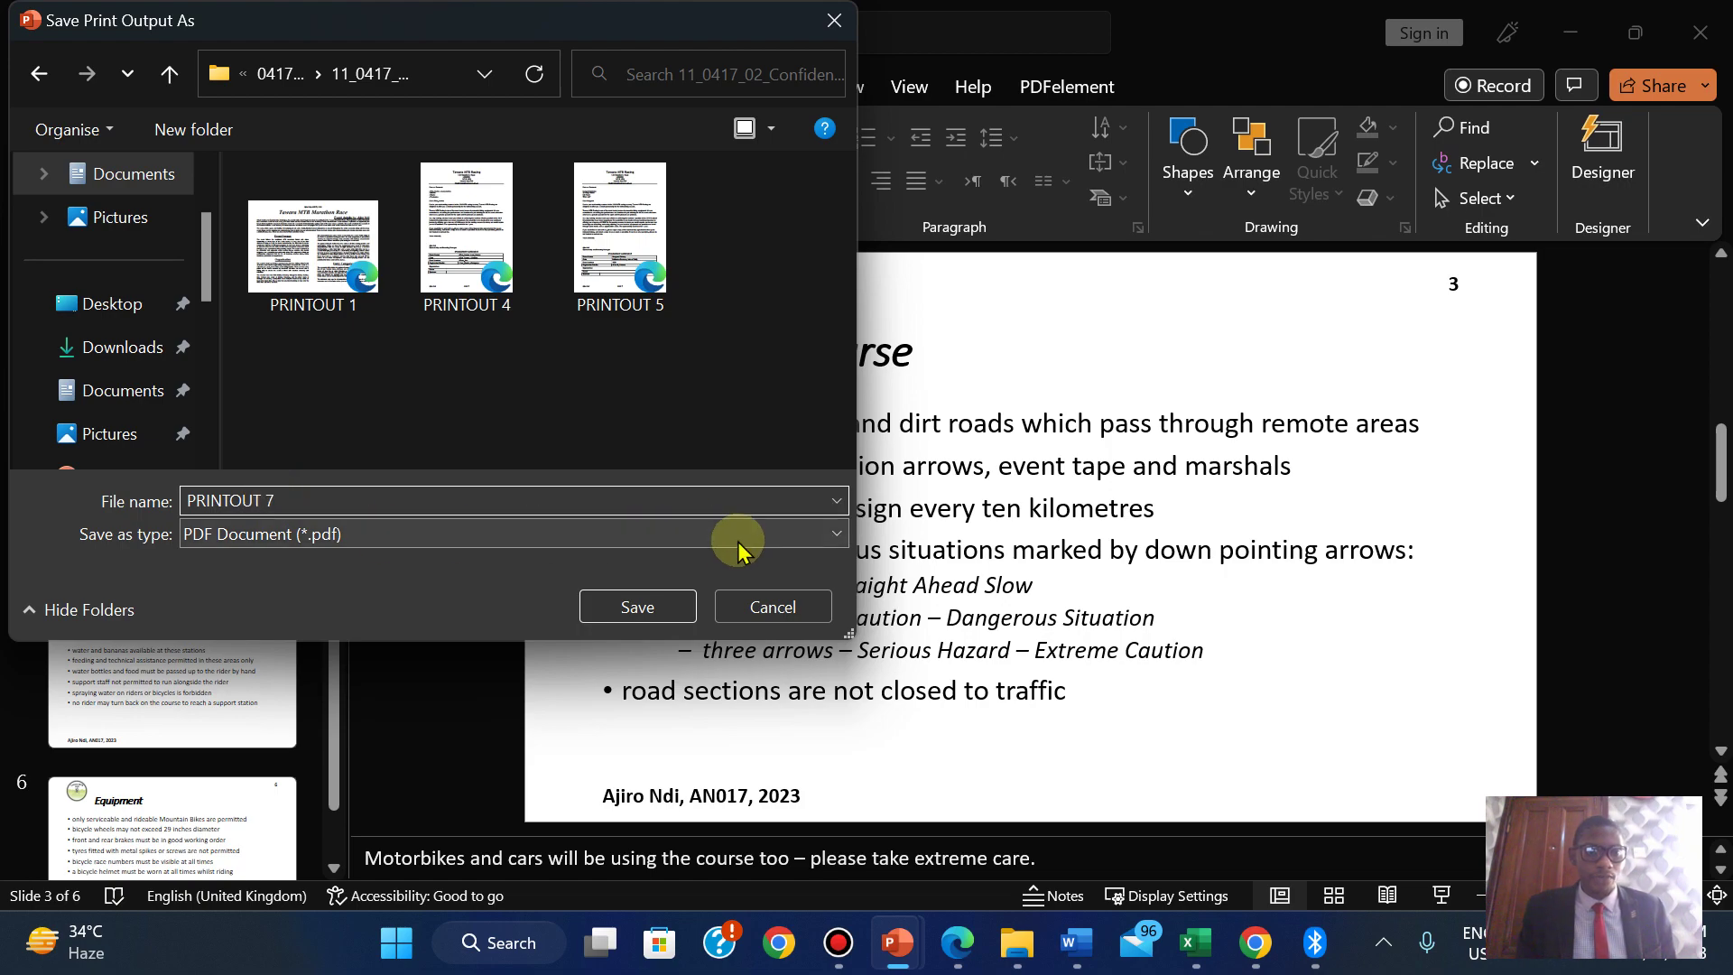
left_click(650, 619)
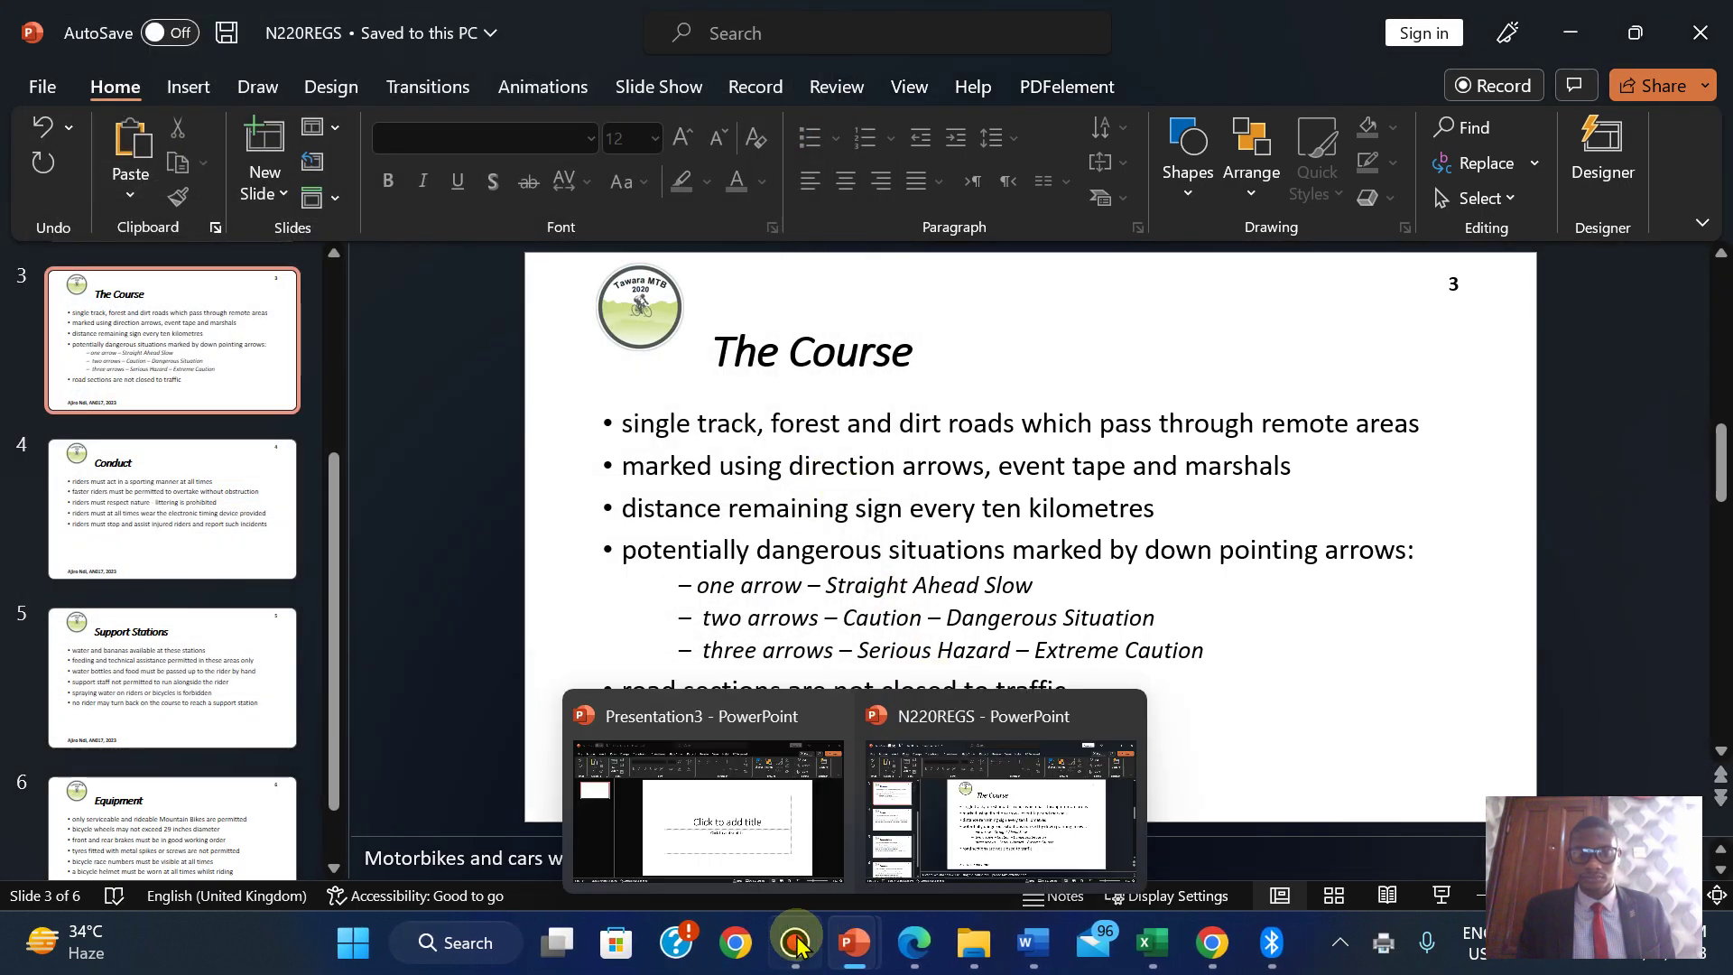
left_click(919, 945)
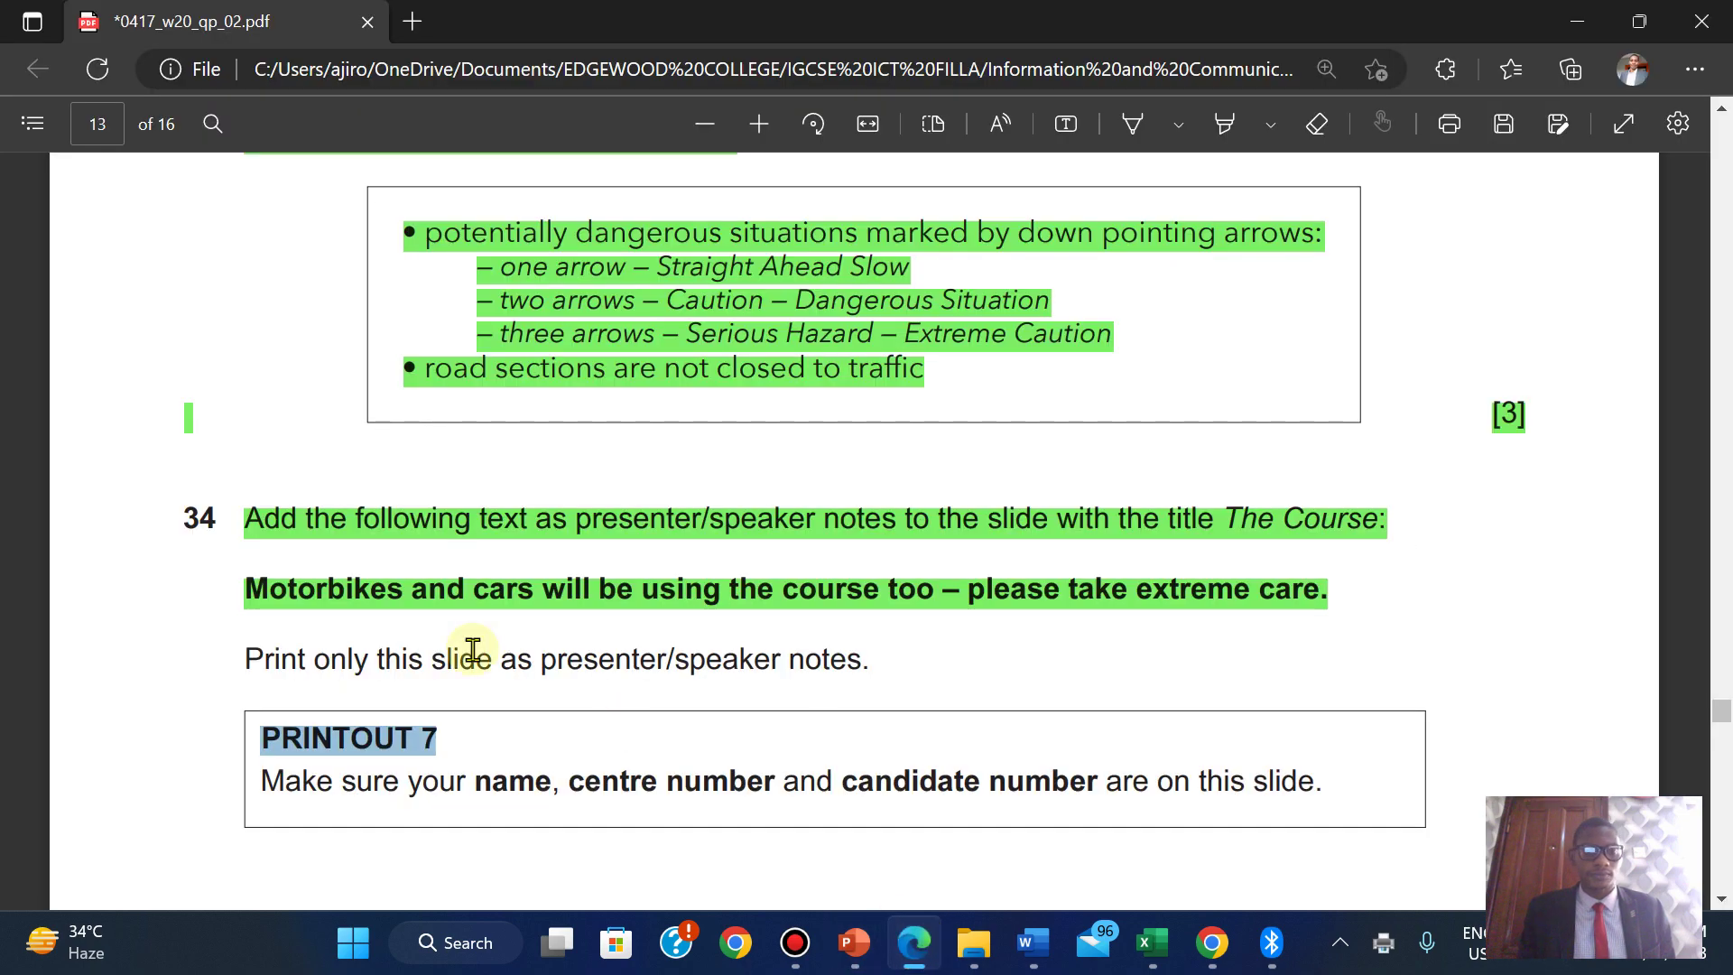
Highlight the rest of question 34's instructions in green and move on to question 35.
left_click_drag(246, 652, 1363, 808)
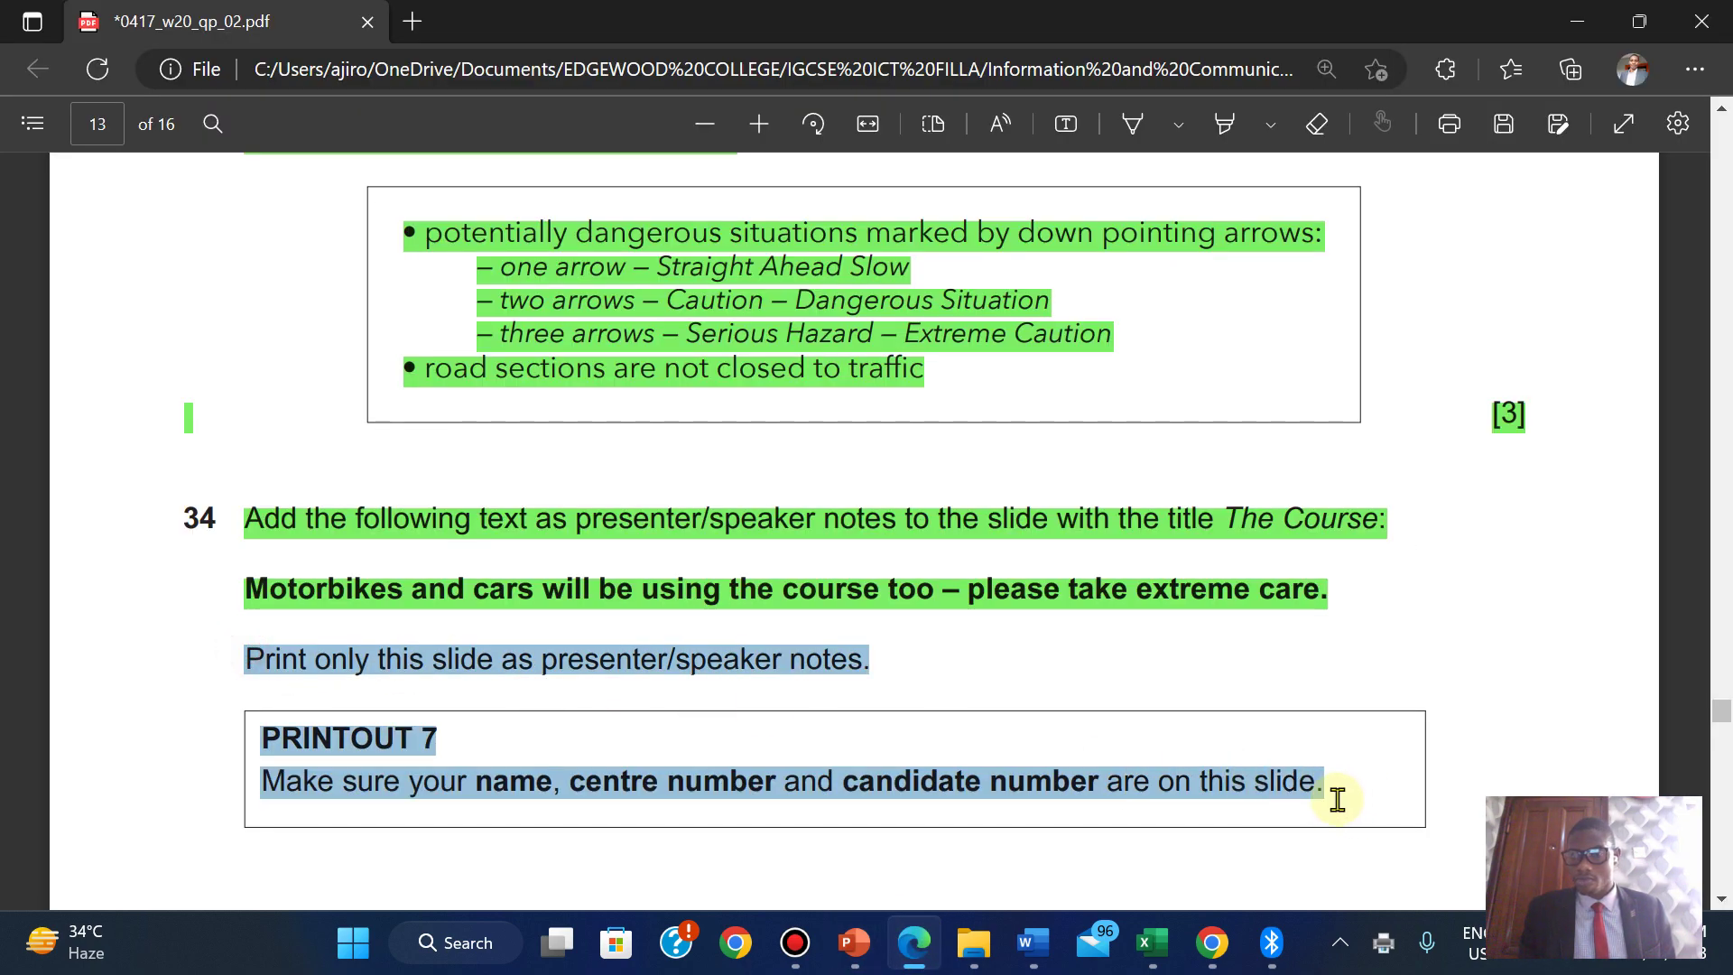
left_click(1574, 669)
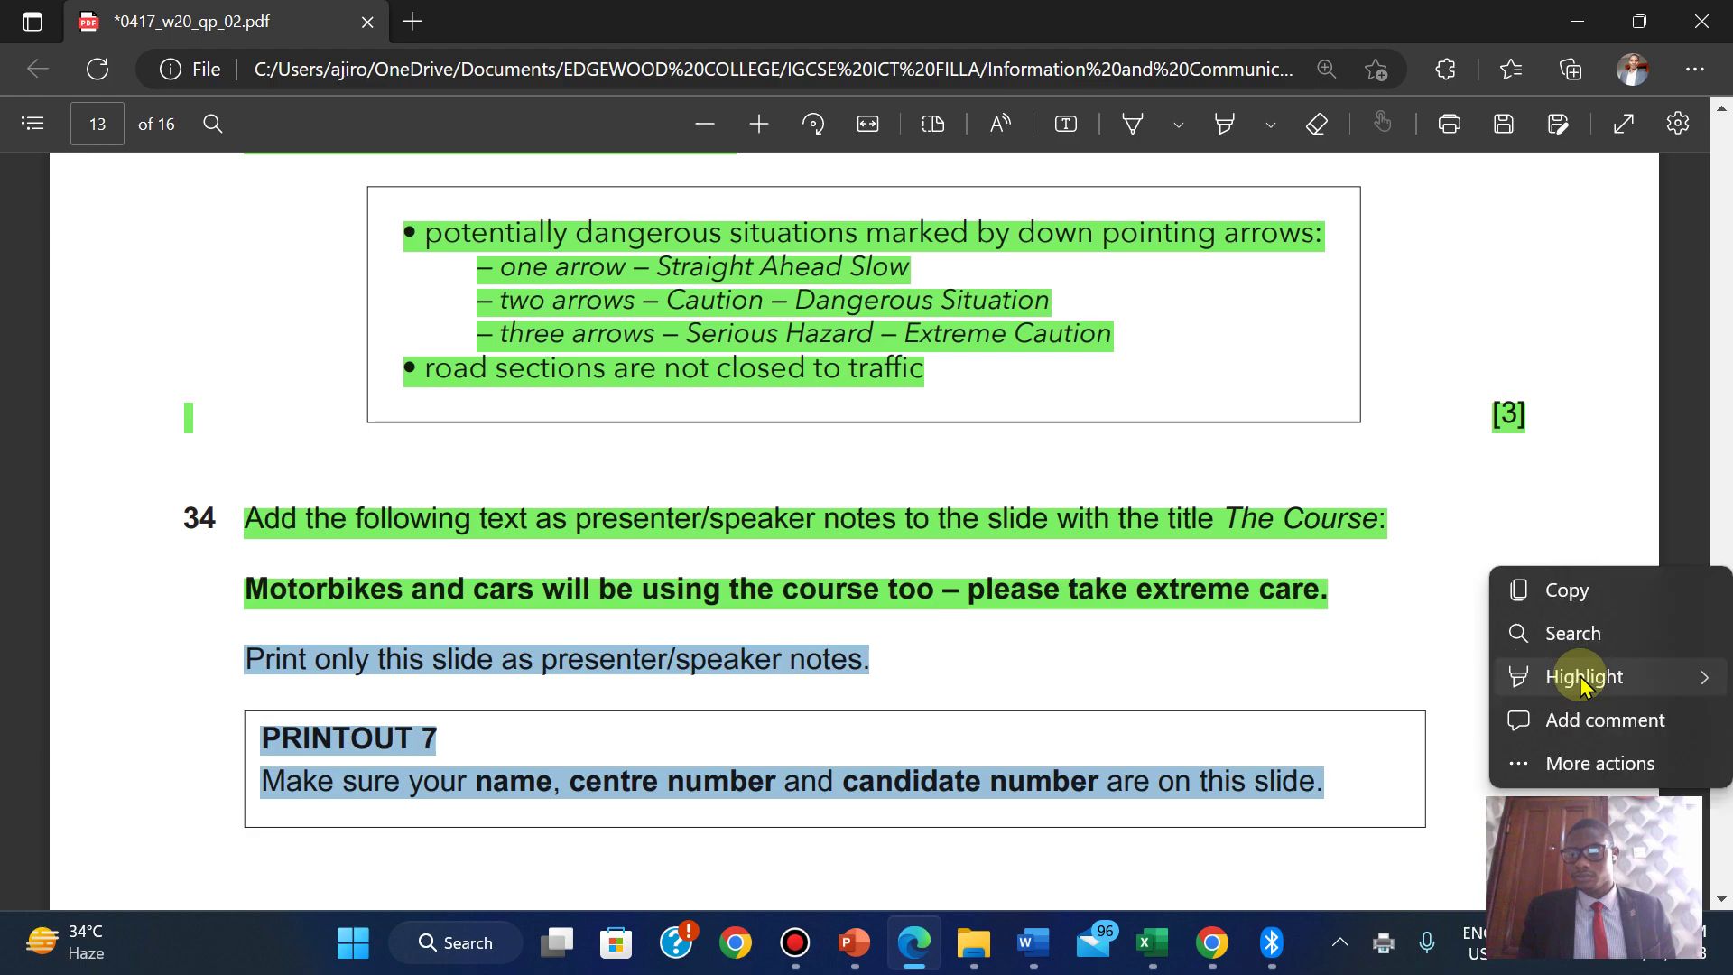
mouse_move(1580, 677)
left_click(1384, 719)
scroll(1390, 722, "down", 2)
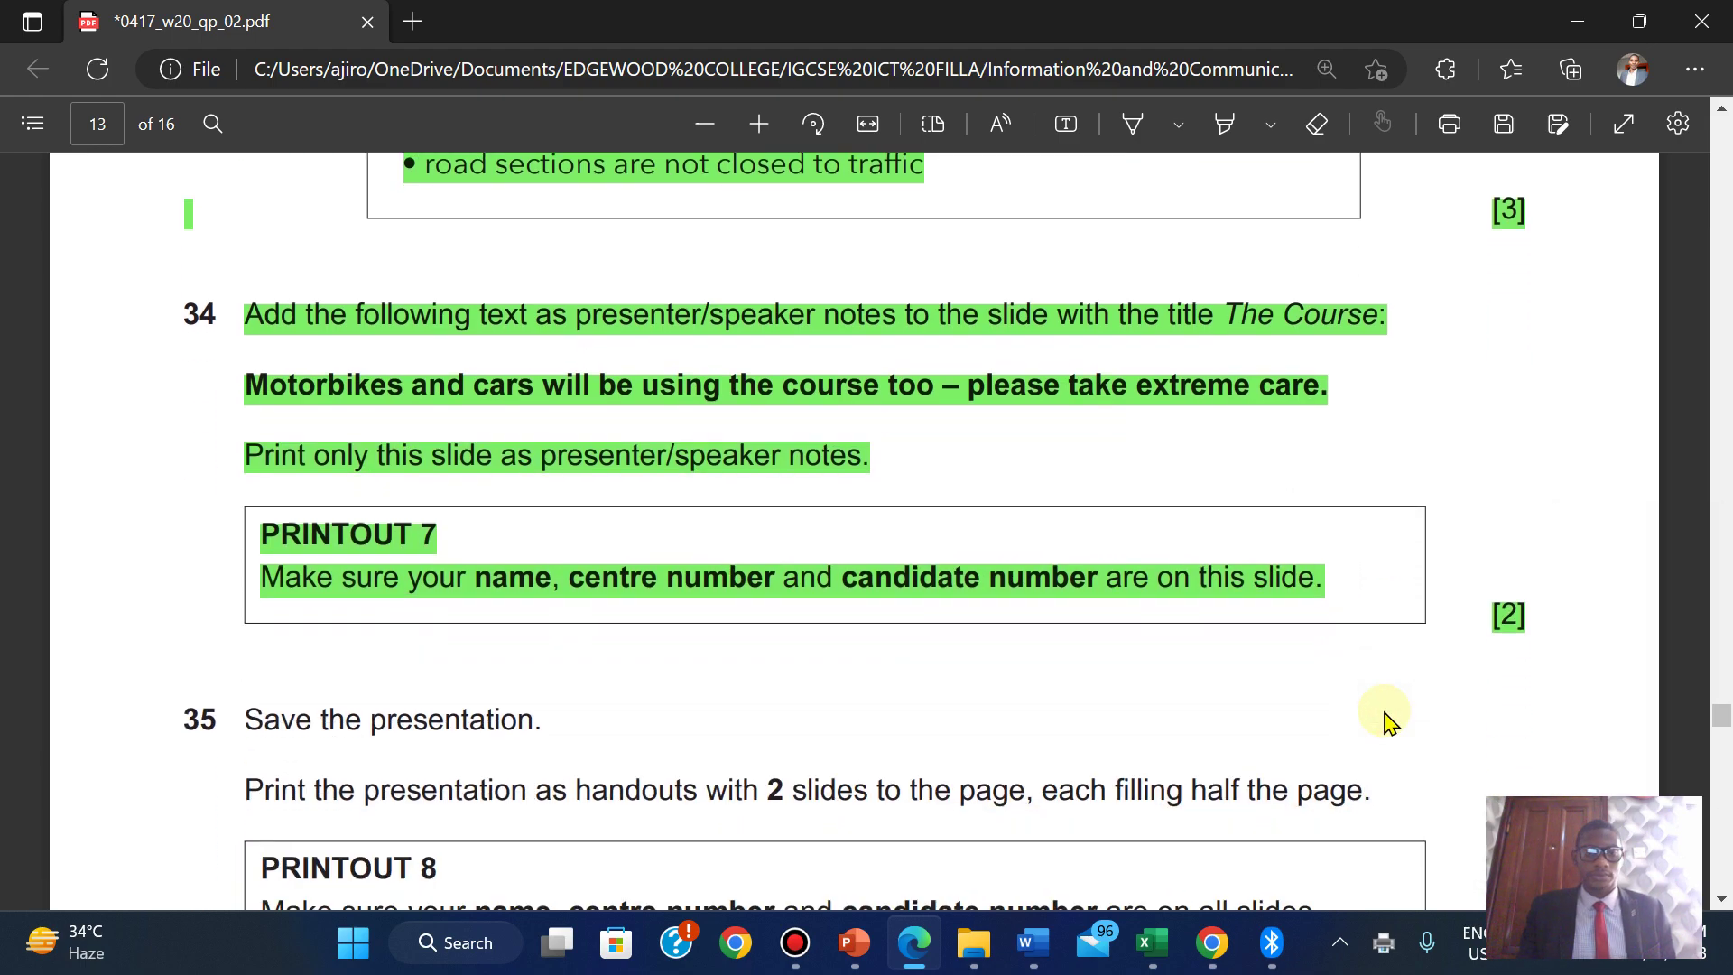
scroll(1388, 719, "down", 3)
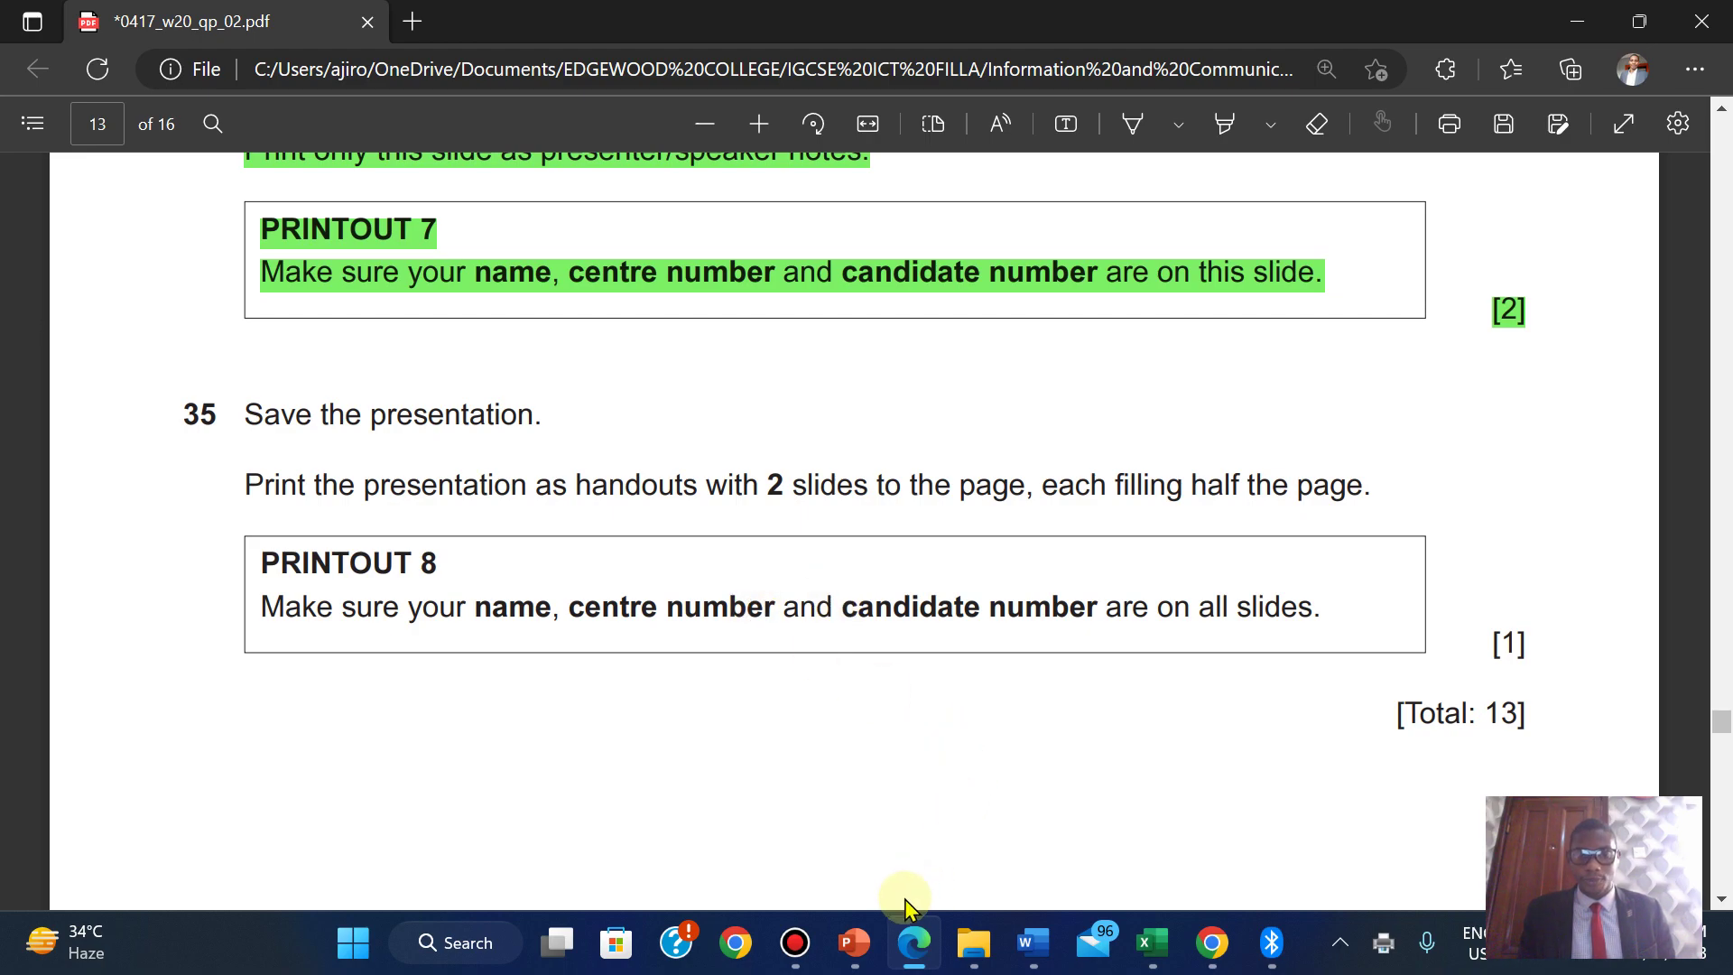
Bring the N220REGS presentation forward, save it, and return to the Print settings.
mouse_move(855, 942)
left_click(987, 795)
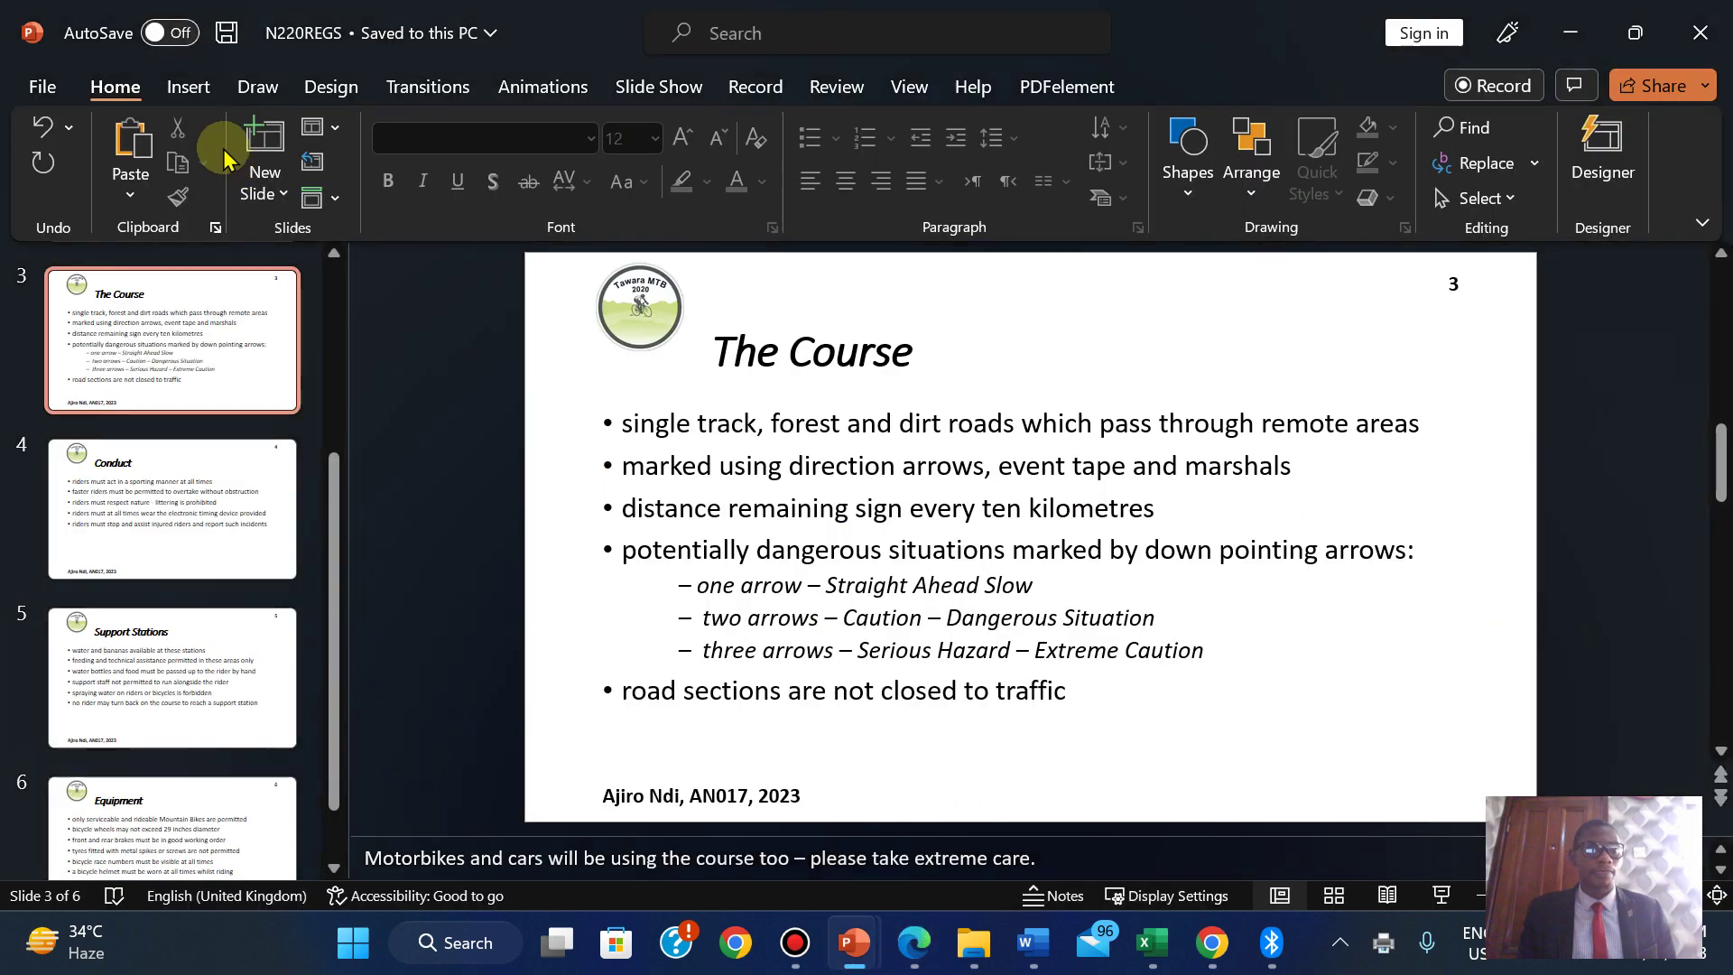
left_click(36, 86)
left_click(79, 409)
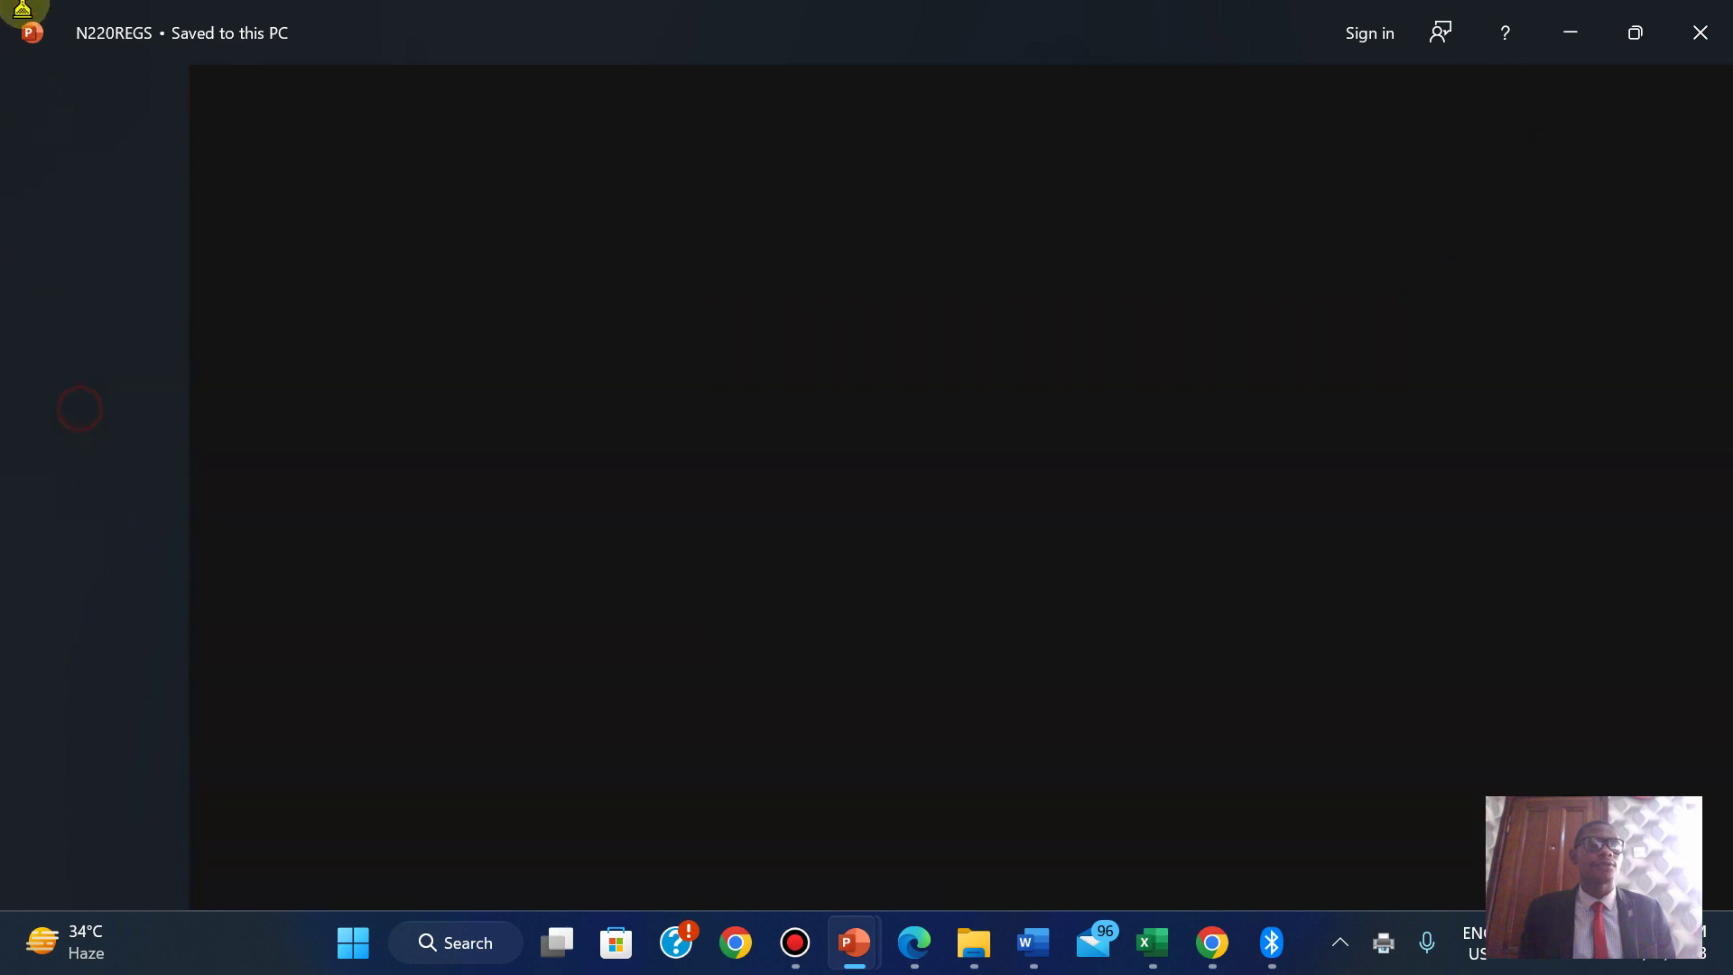
left_click(40, 91)
left_click(76, 507)
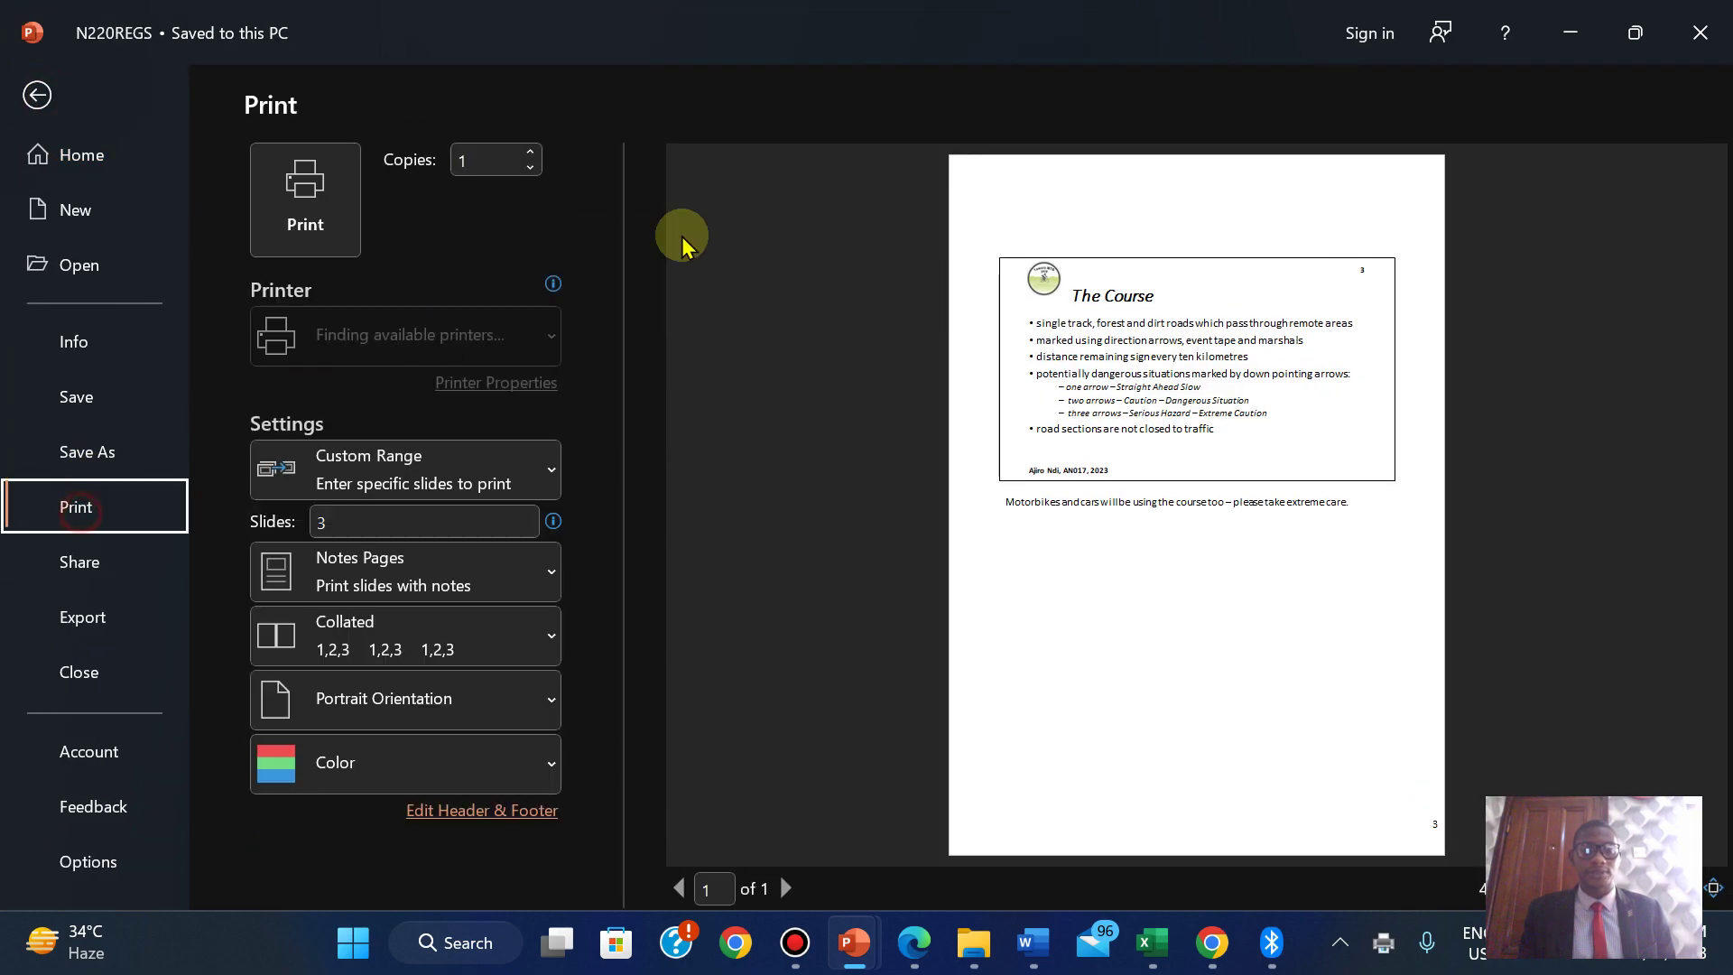
Clear the slide range to print all slides as 2 Slides Handouts.
double_click(420, 522)
key("BackSpace")
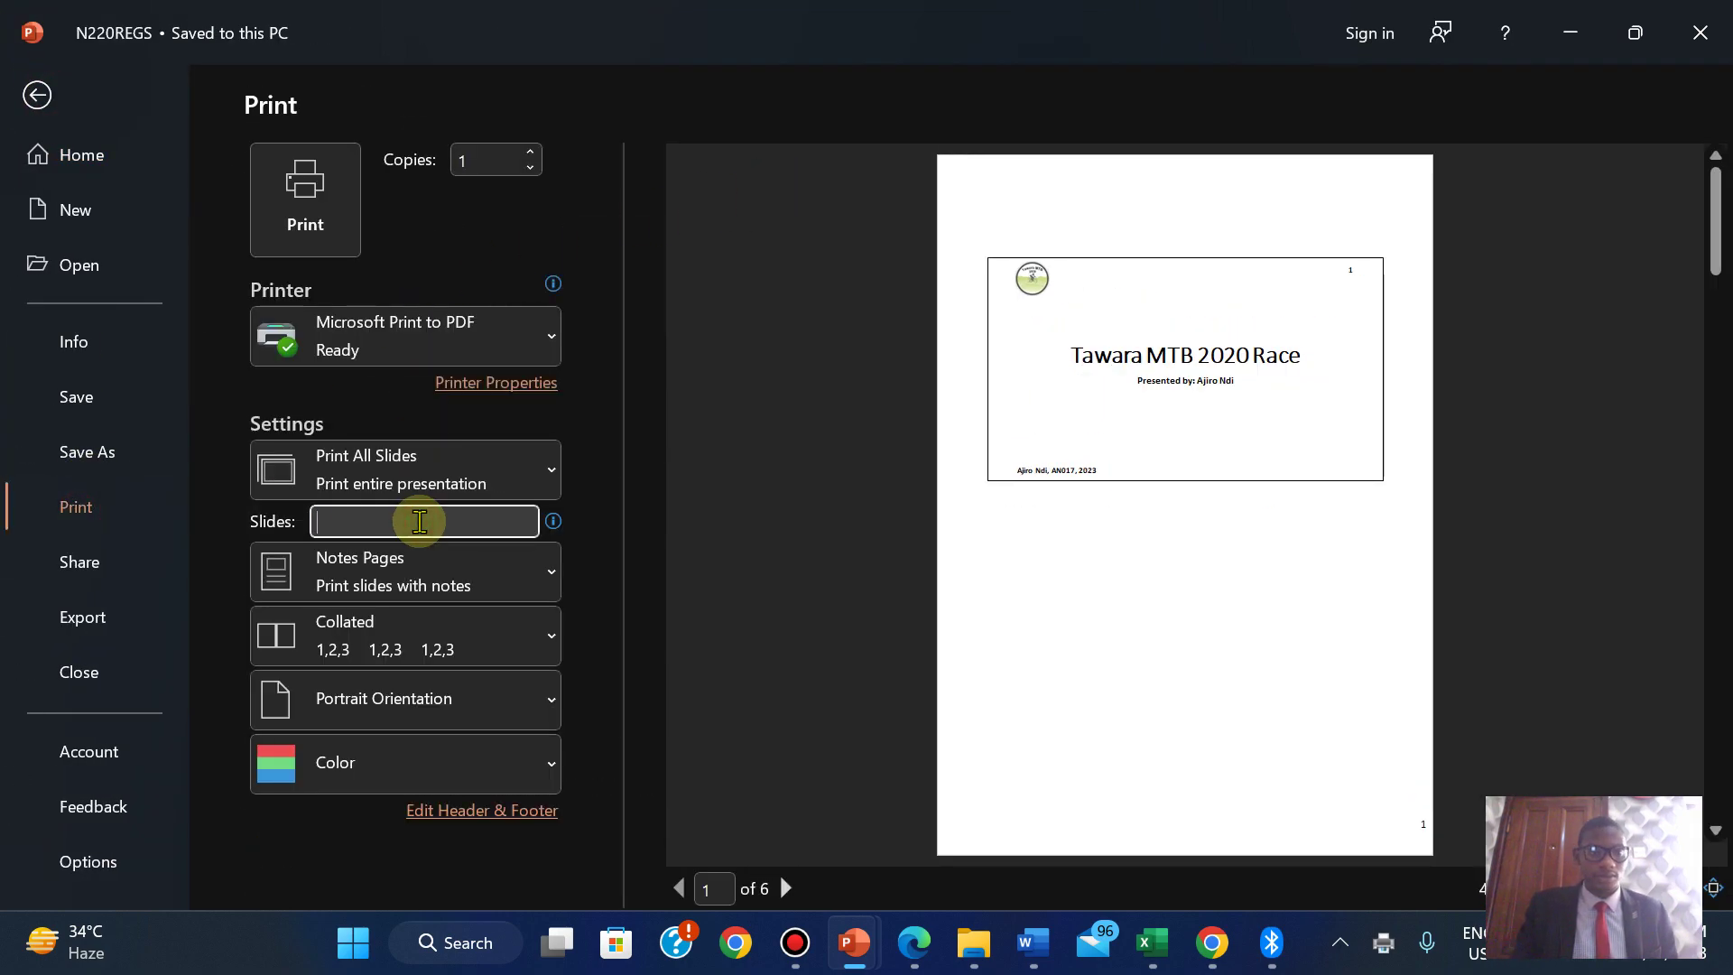
left_click(448, 569)
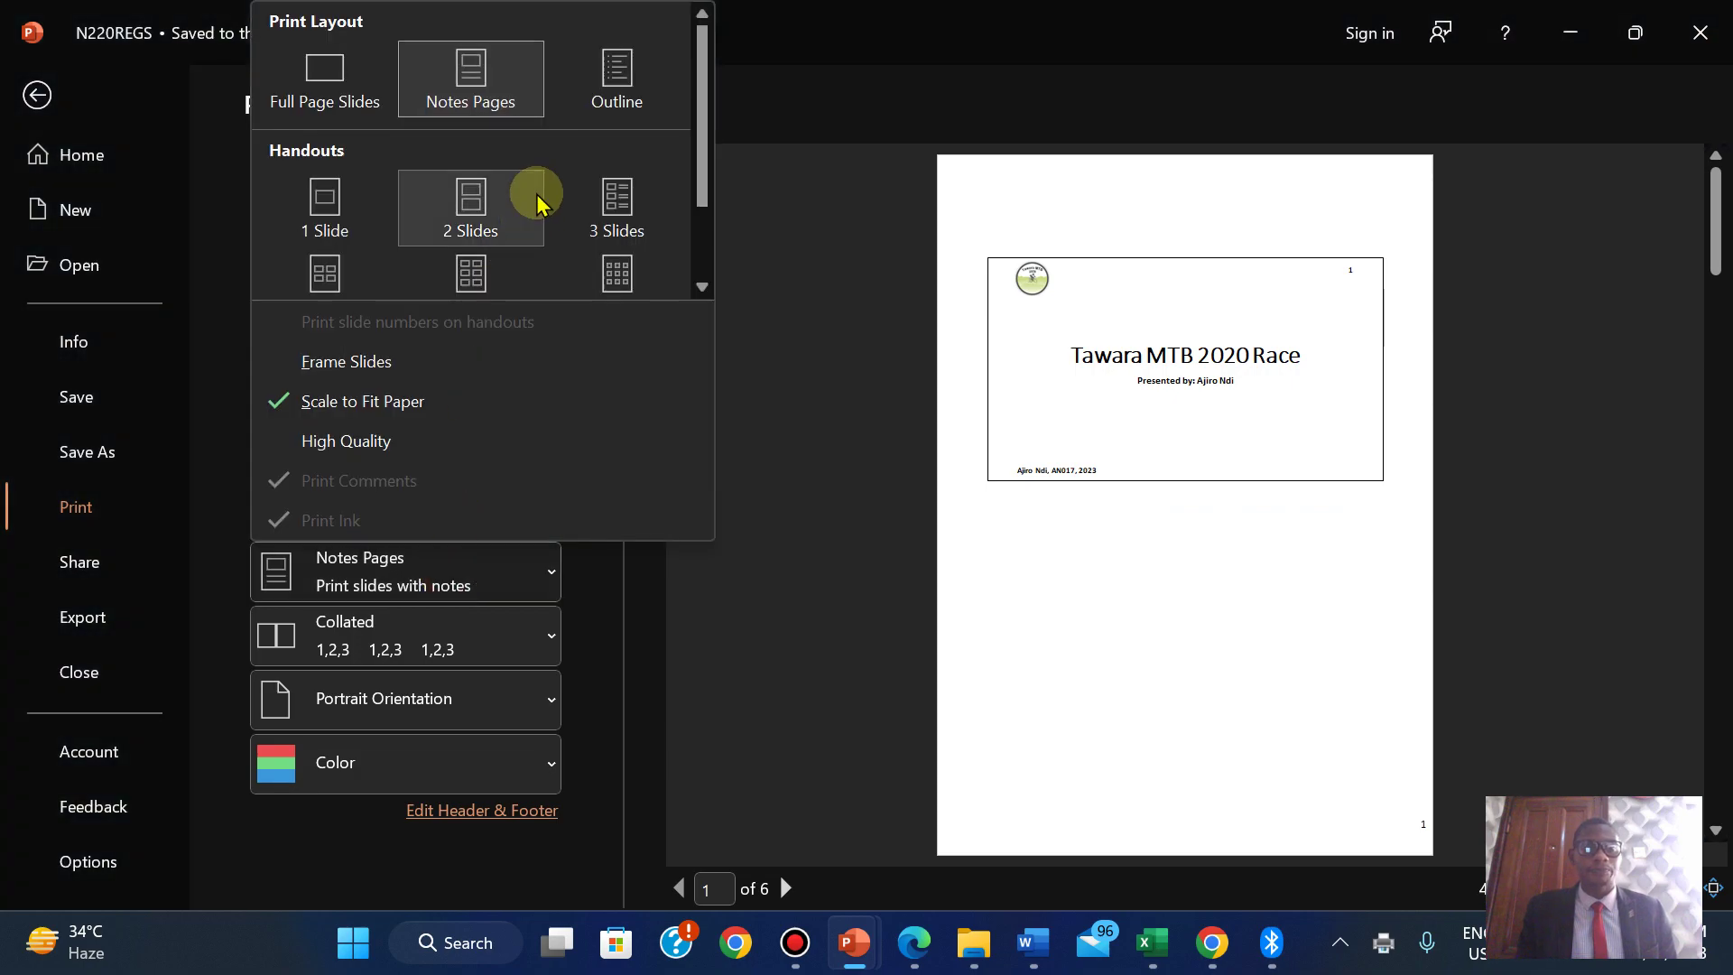
left_click(475, 209)
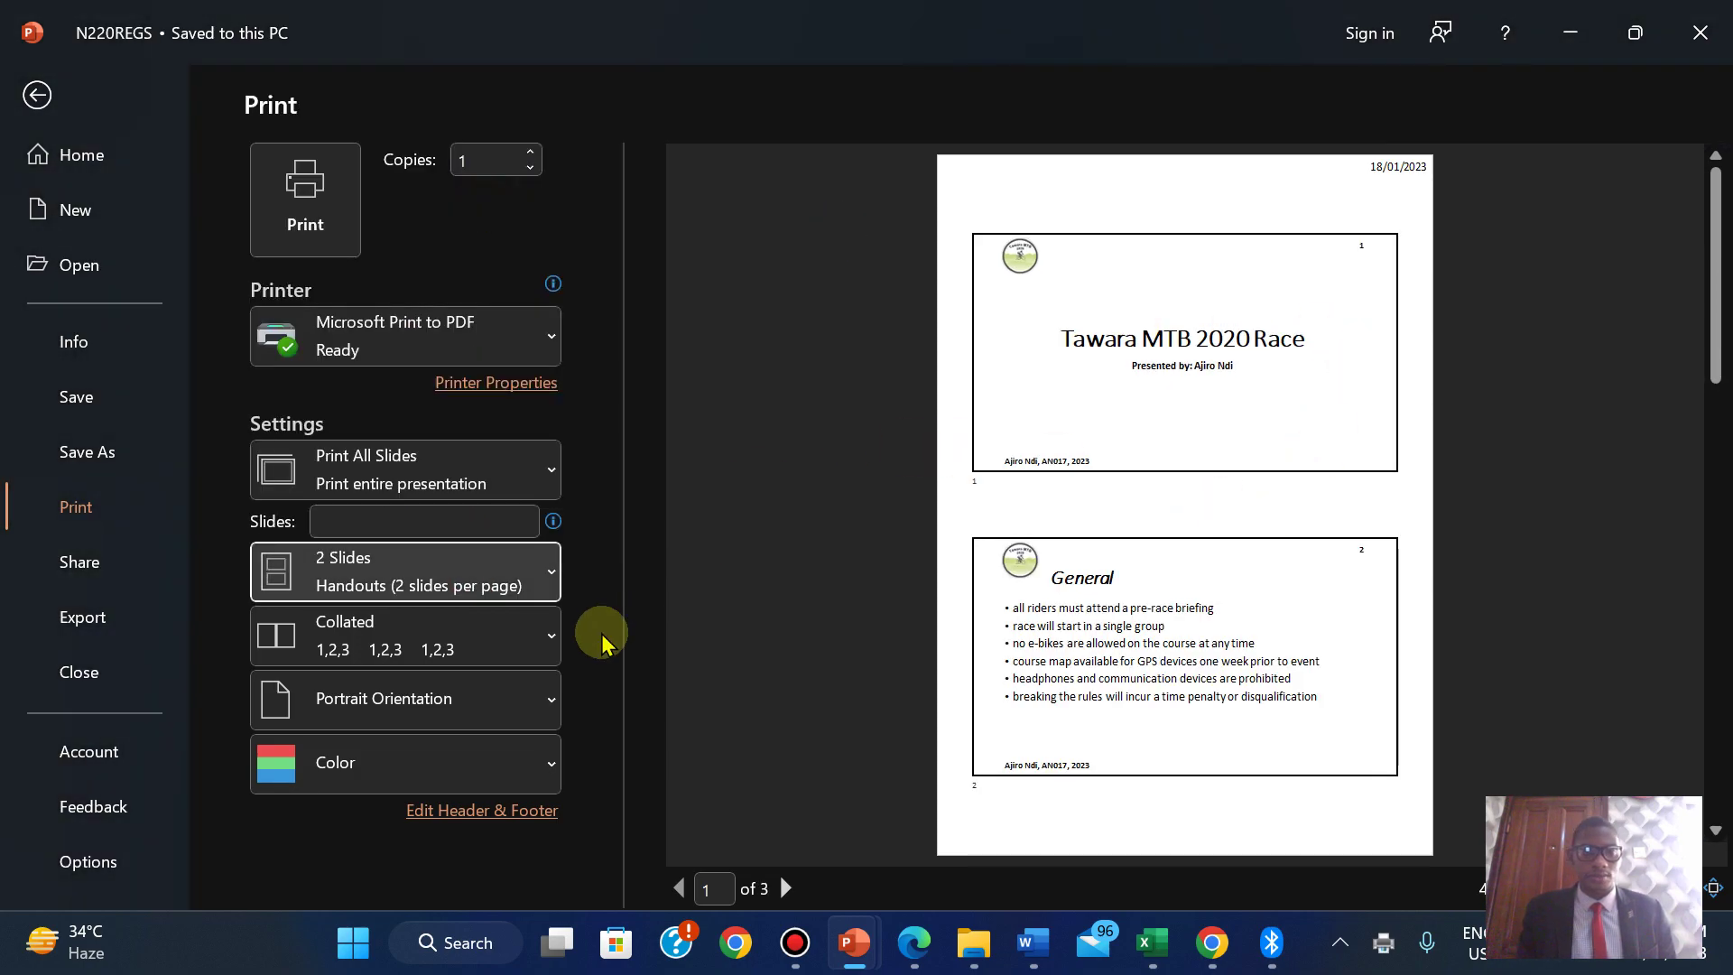
Confirm the 2-slide handout layout and keep Portrait orientation.
left_click(512, 569)
left_click_drag(702, 156, 705, 252)
left_click(746, 594)
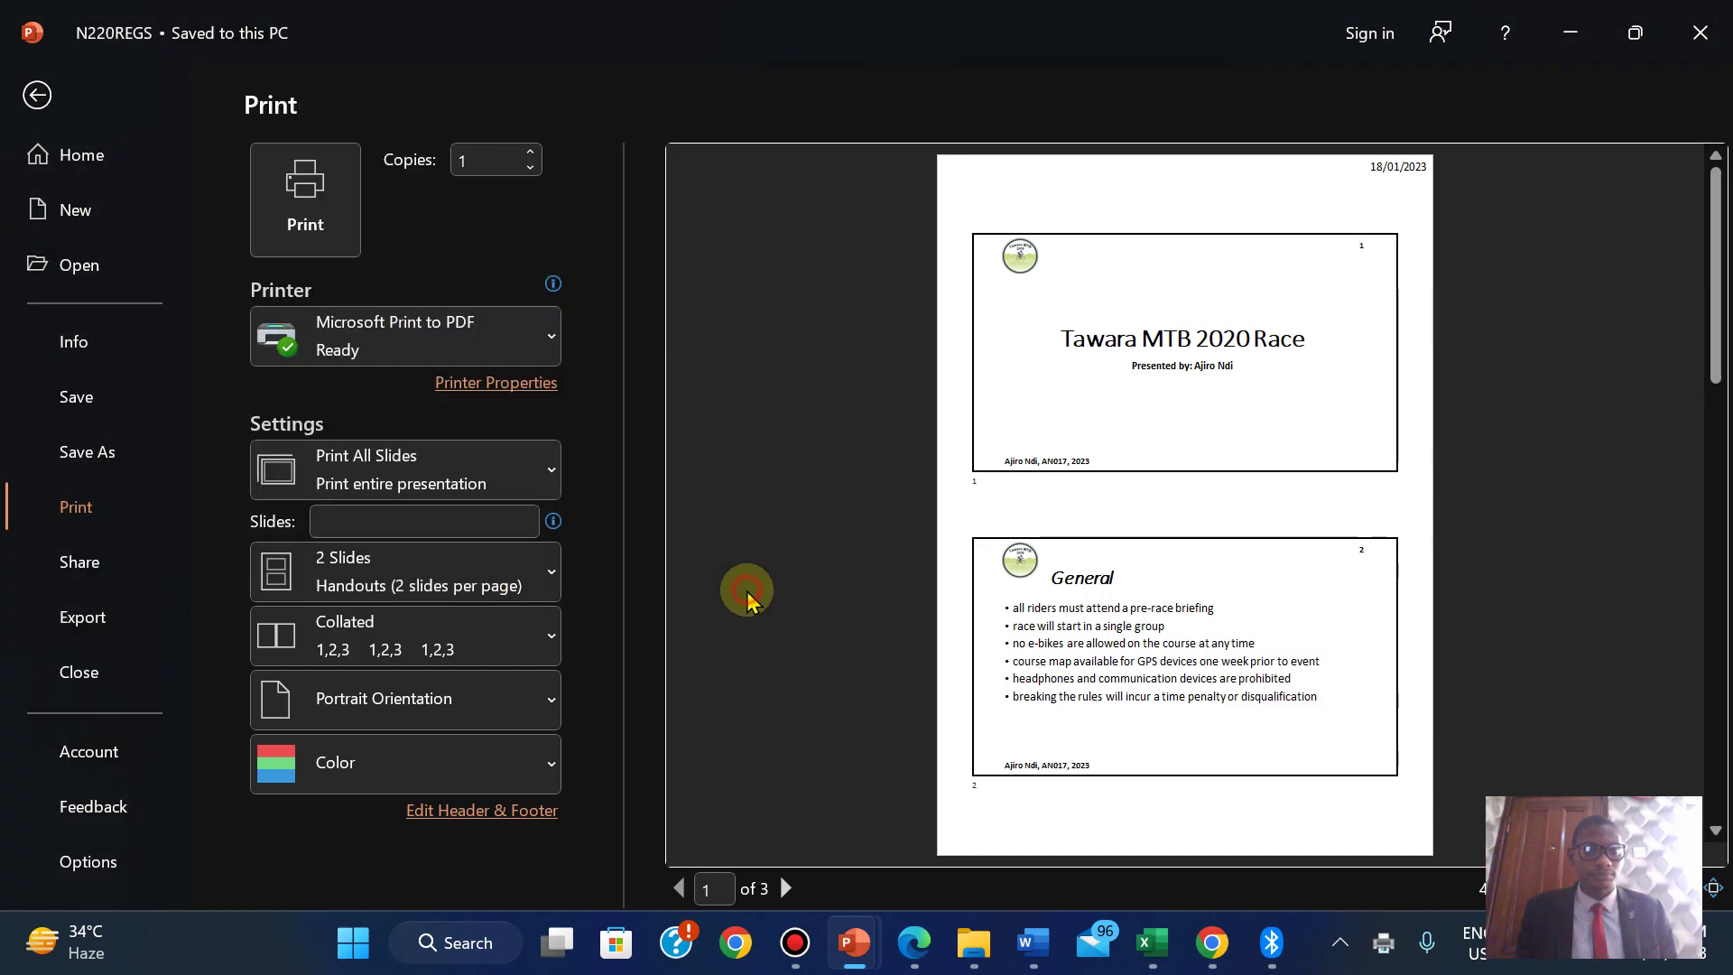
left_click(529, 561)
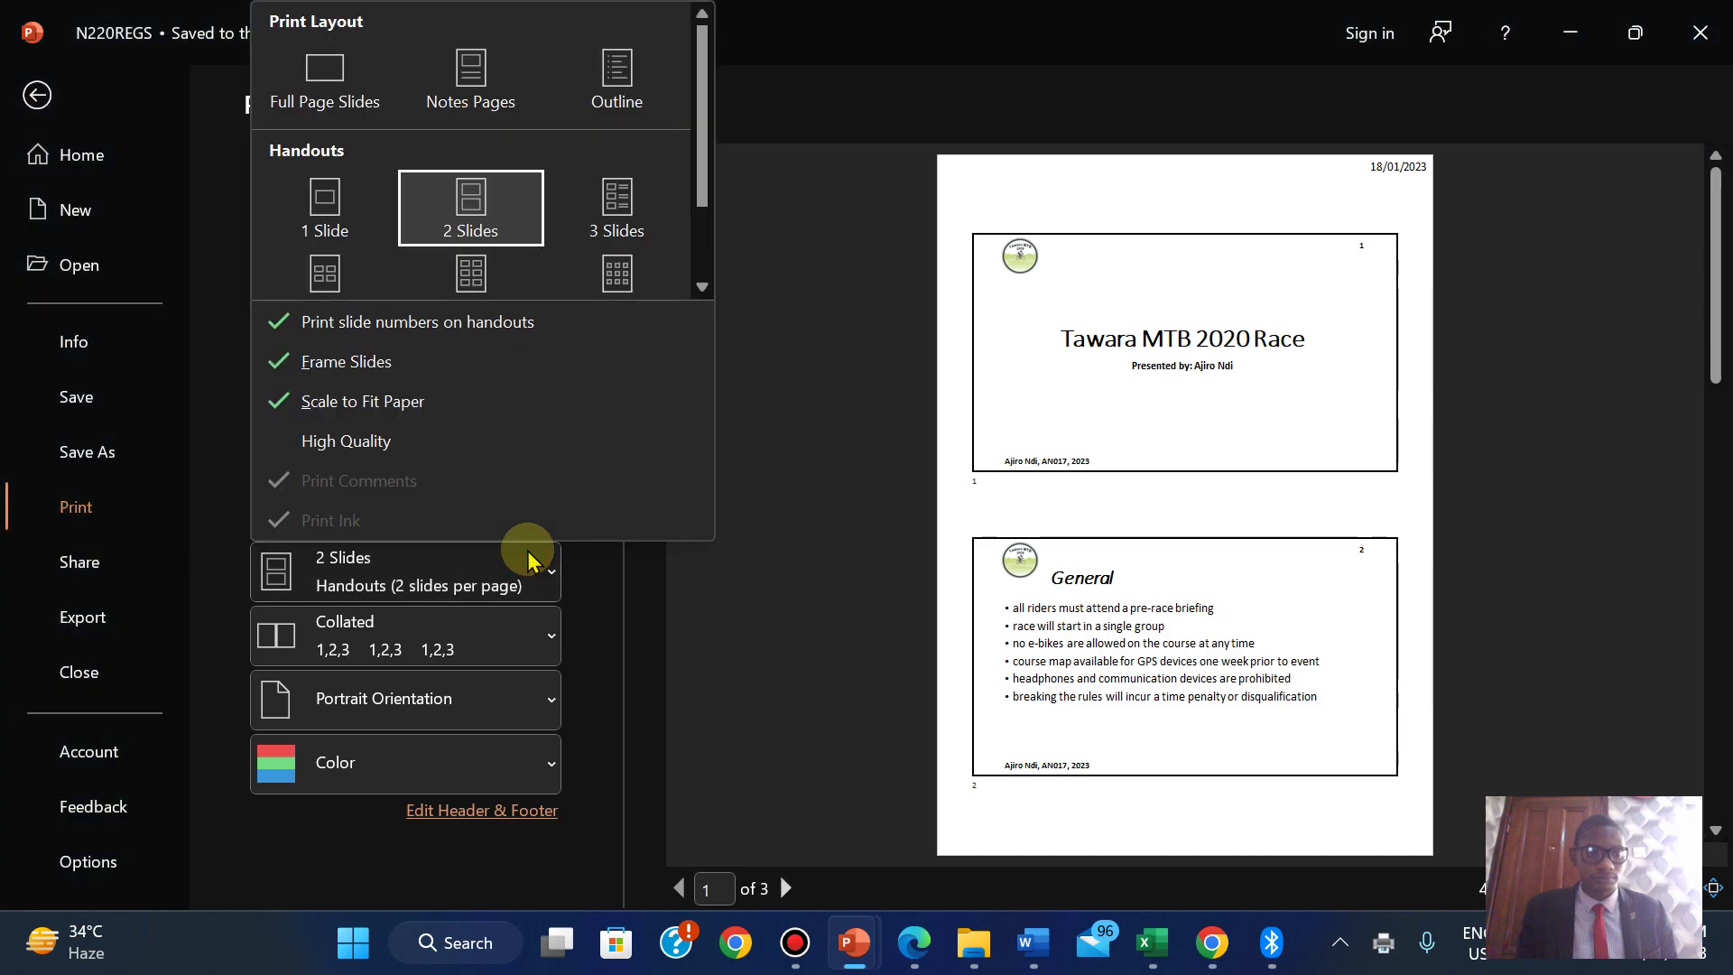
left_click(719, 658)
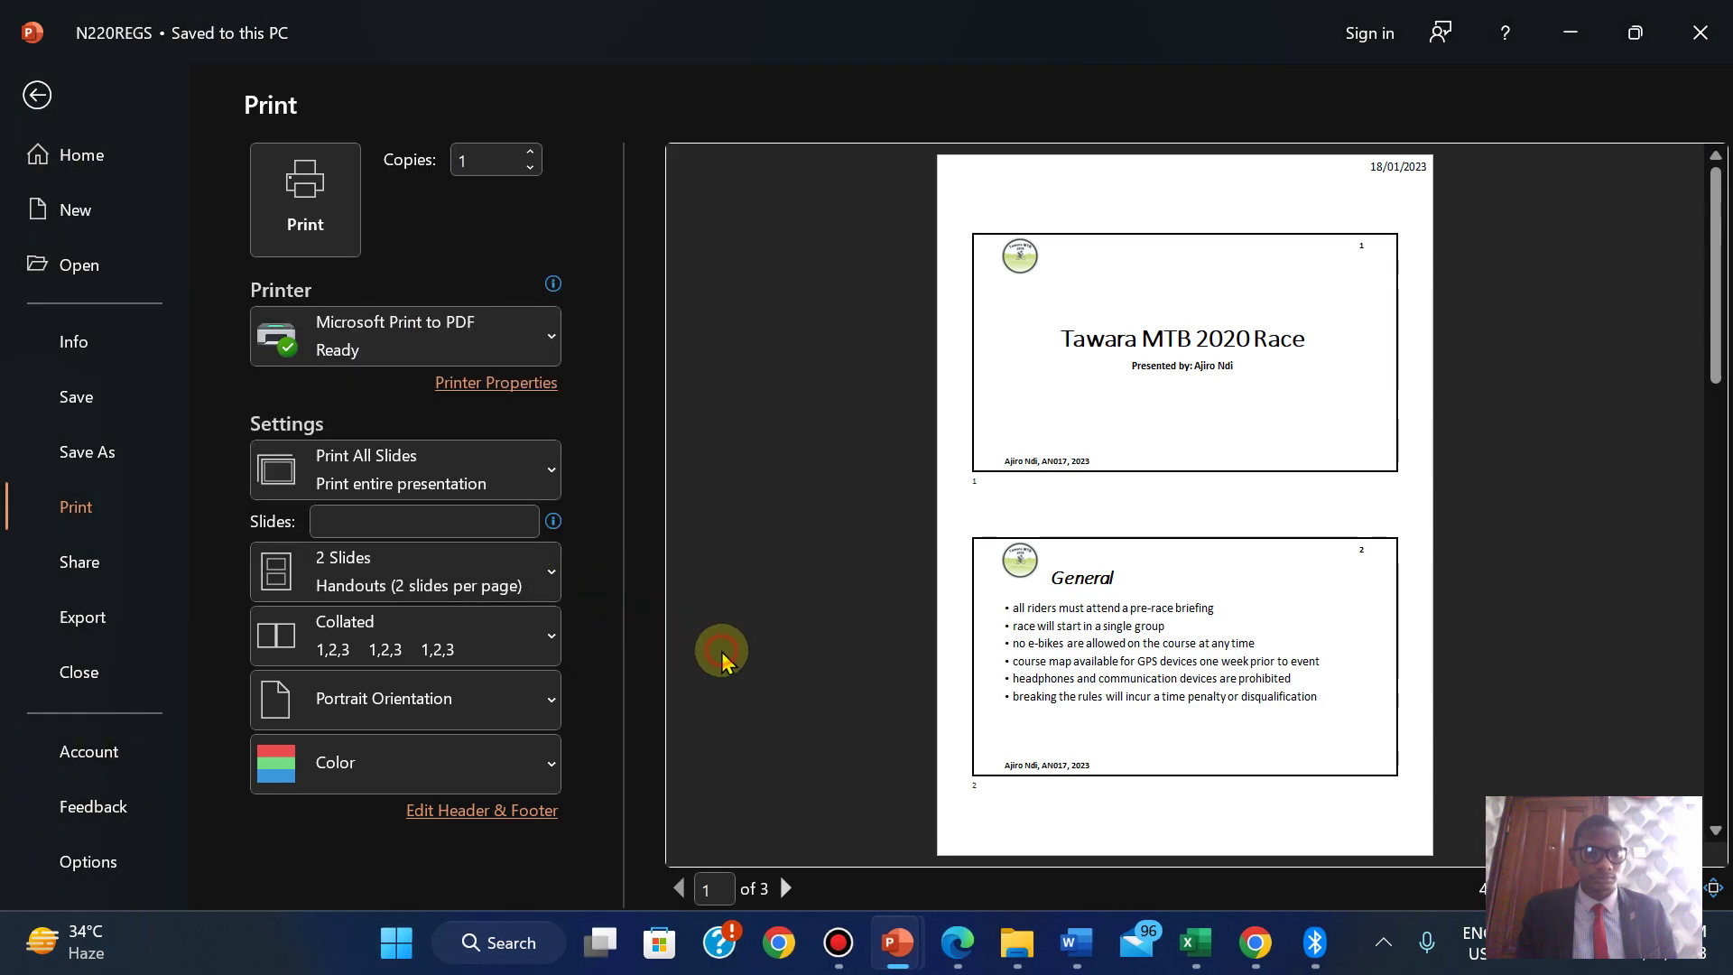
left_click(513, 711)
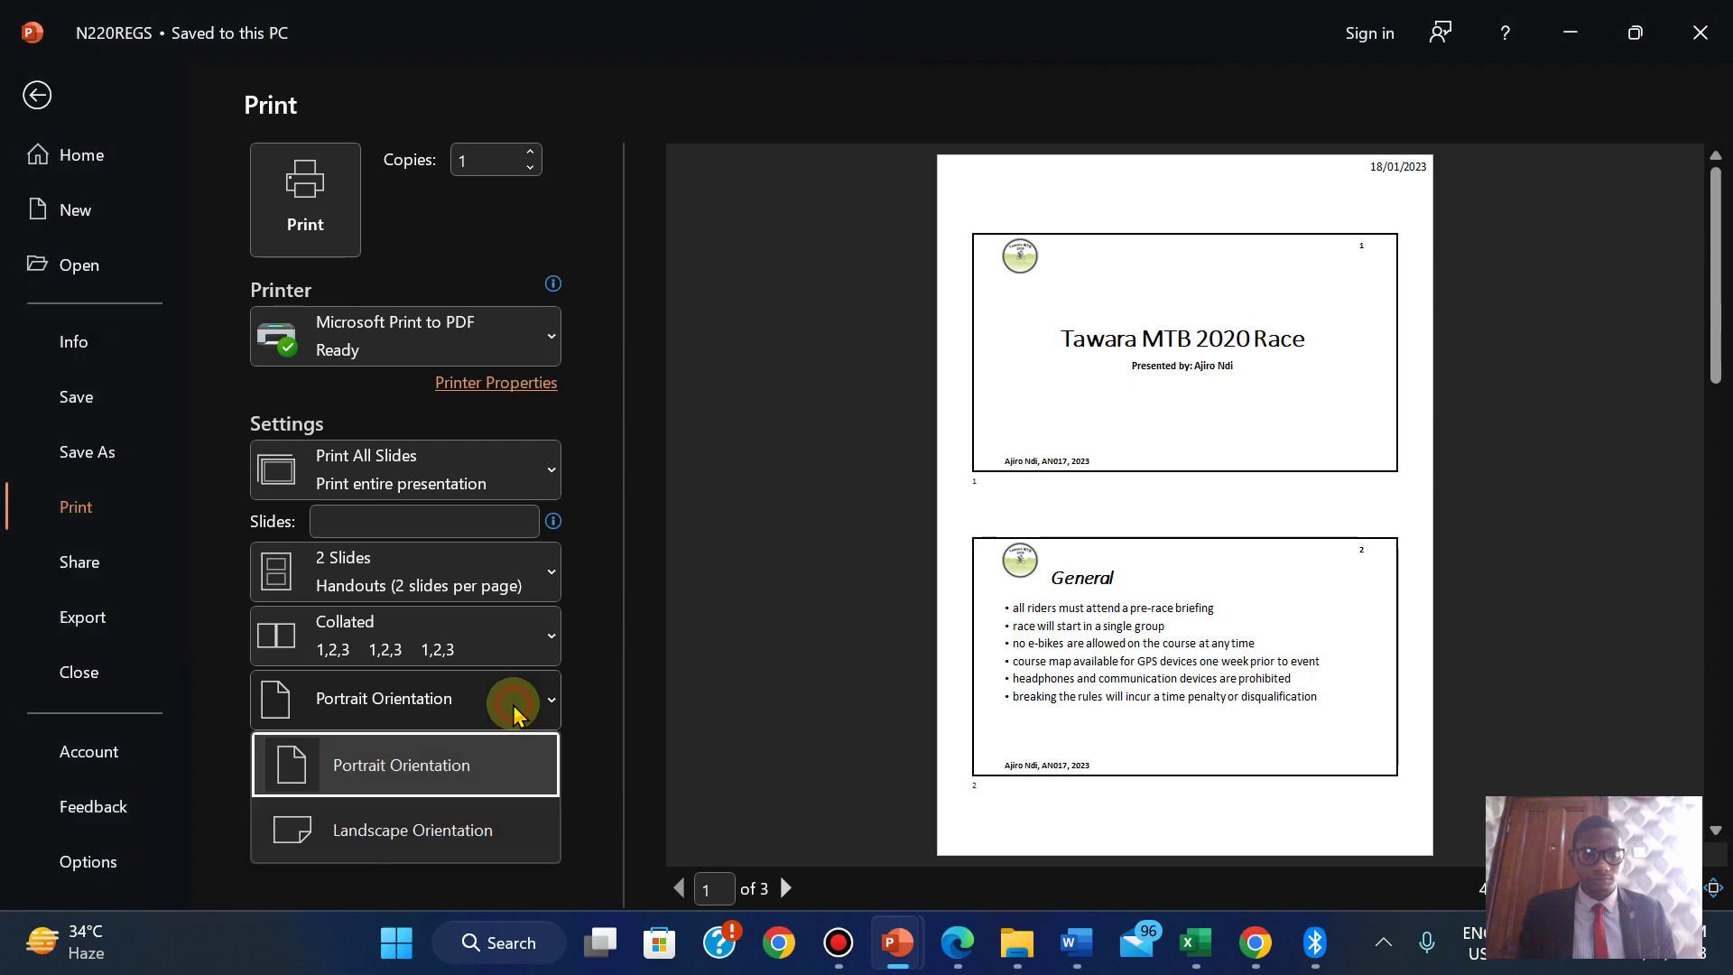
left_click(513, 711)
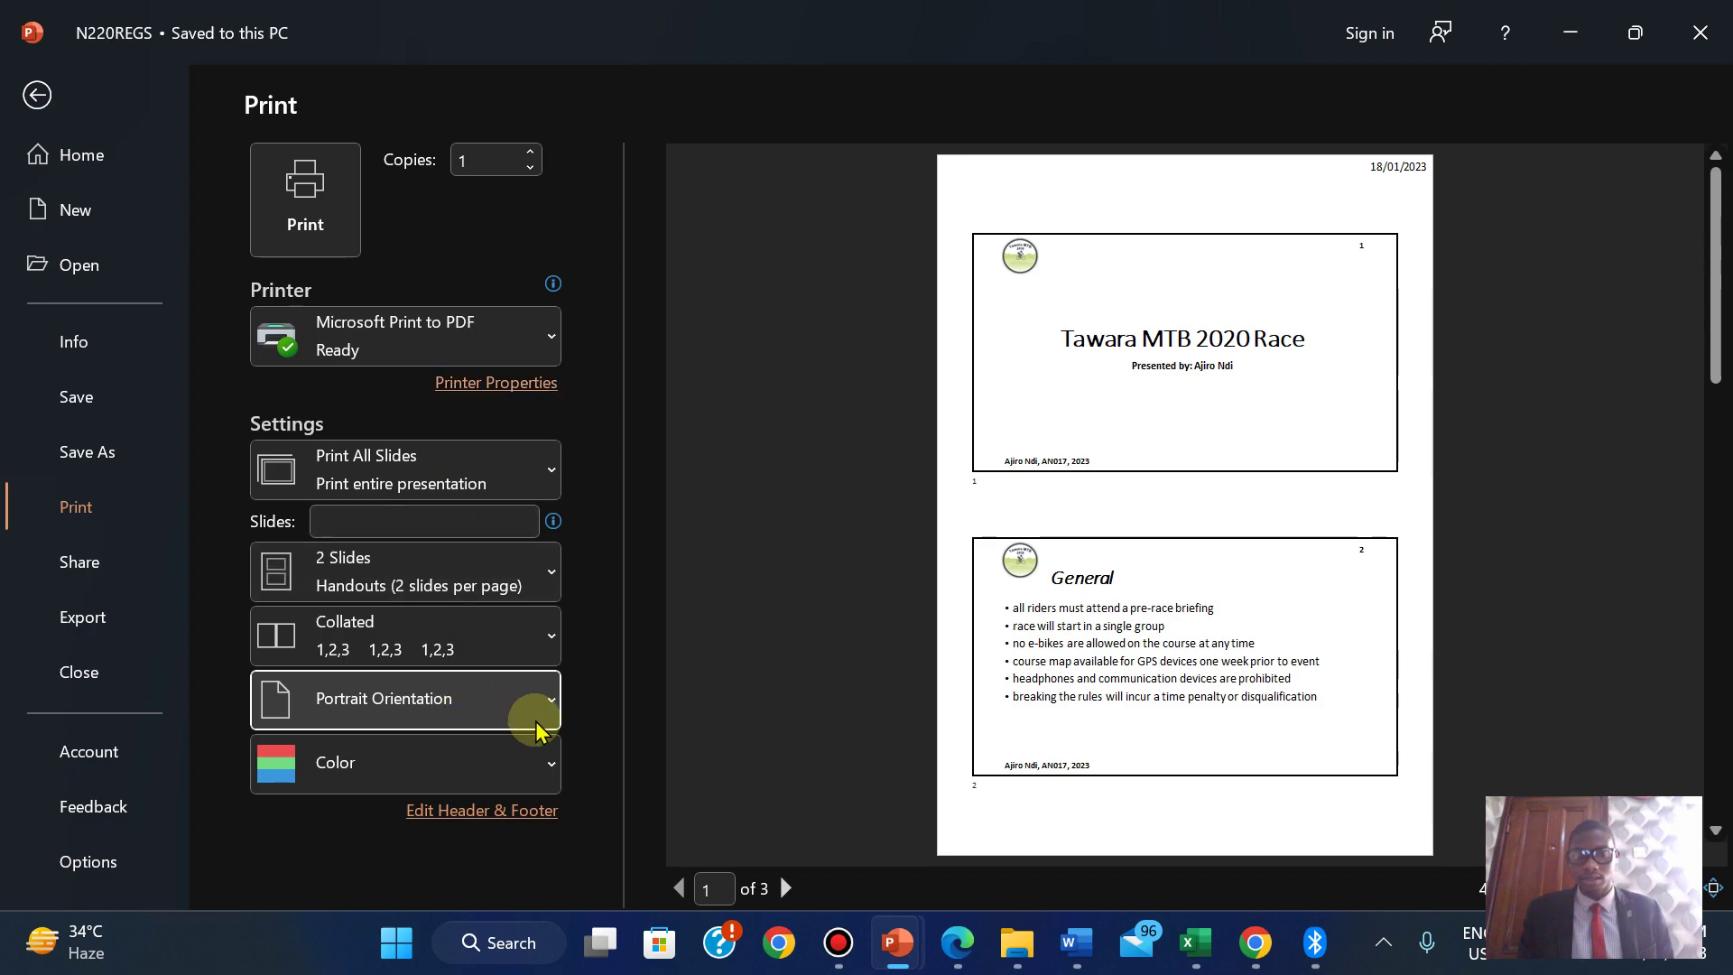
left_click(957, 942)
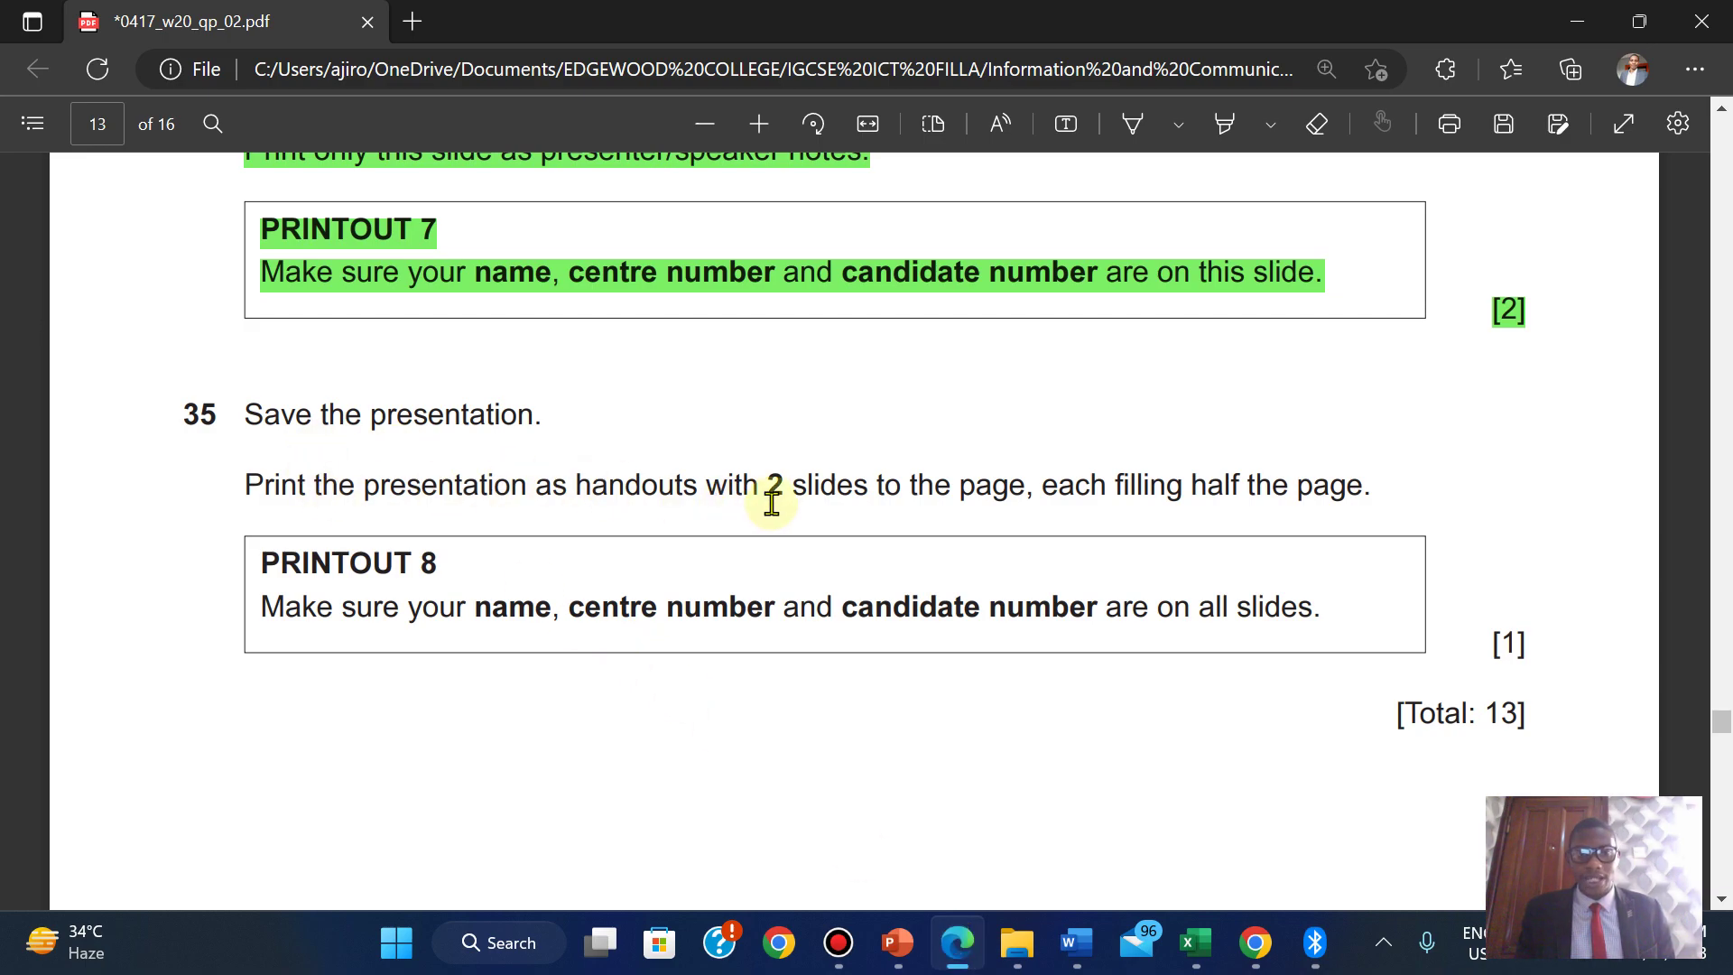
Preview handout page 2, recheck the exam paper, and print the handouts to PDF.
left_click(960, 953)
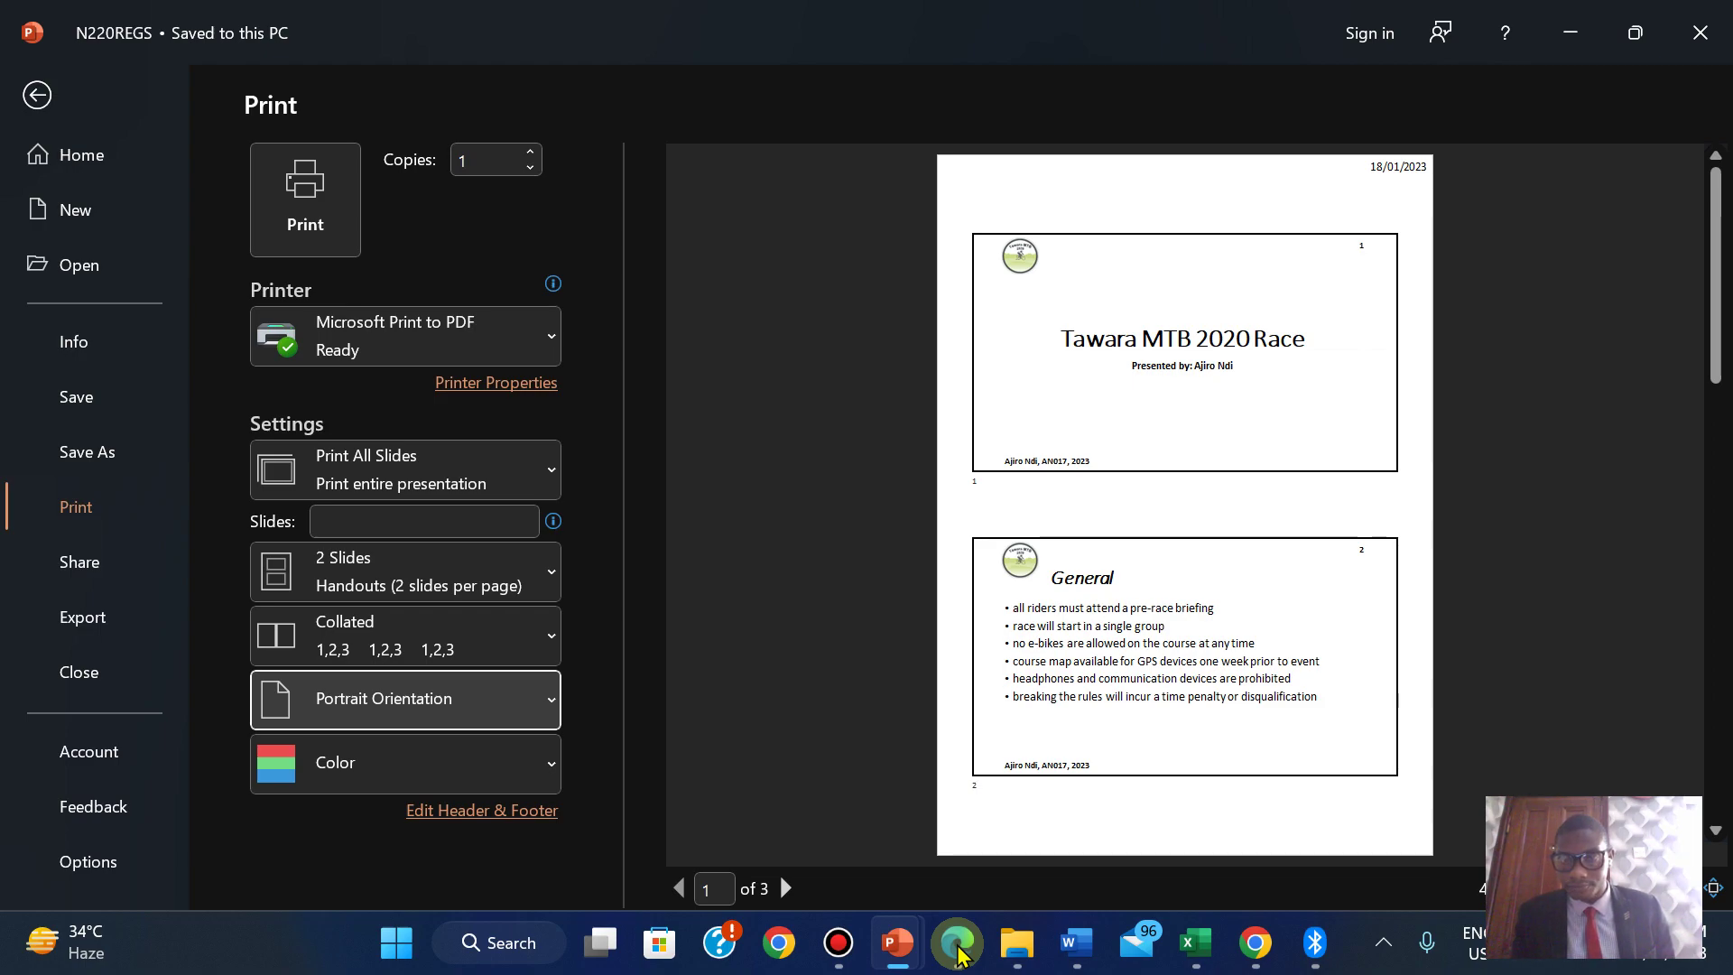
left_click(786, 889)
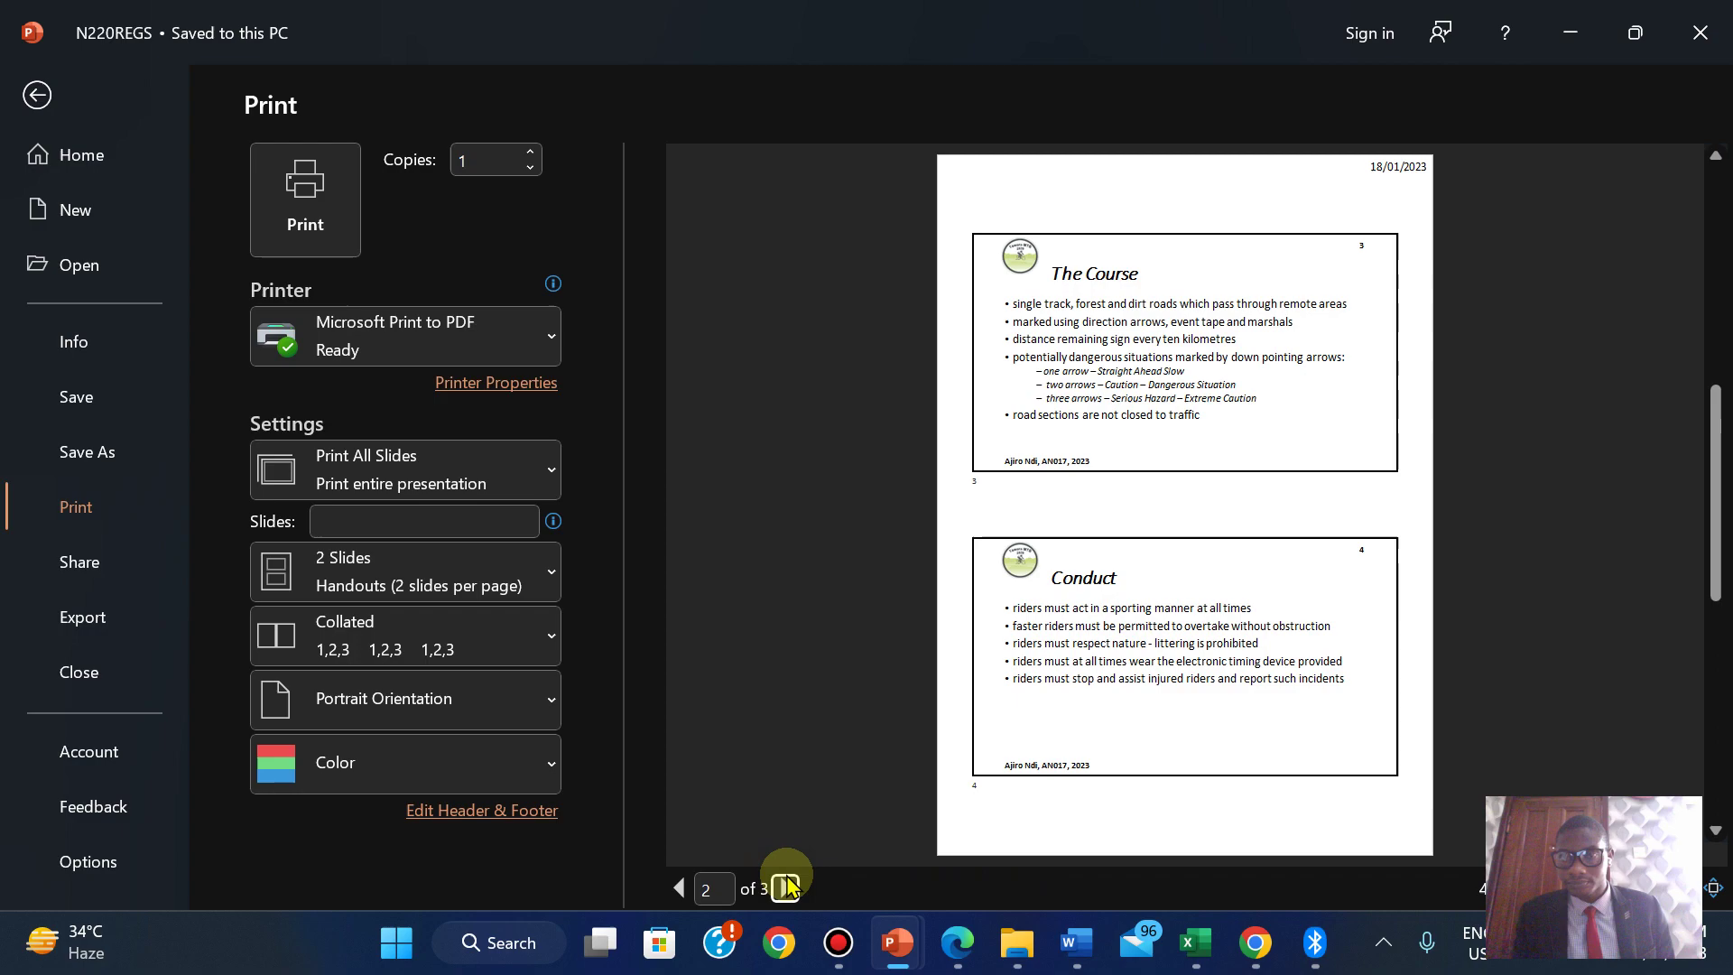
left_click(960, 948)
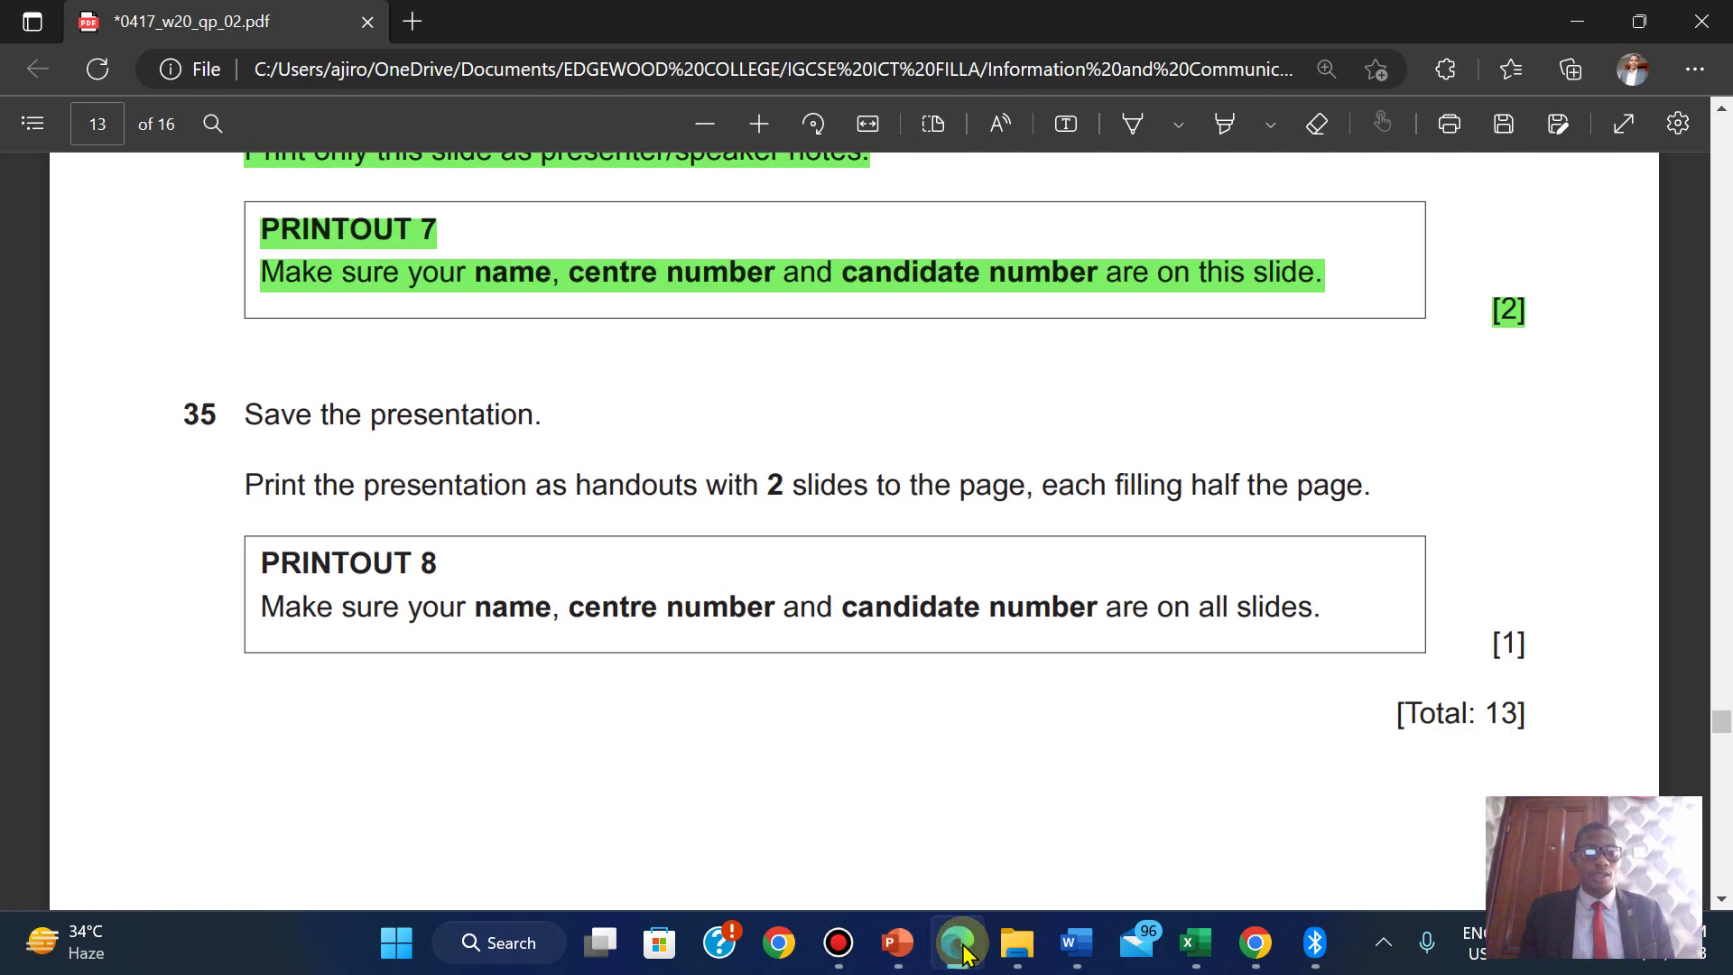
left_click(964, 952)
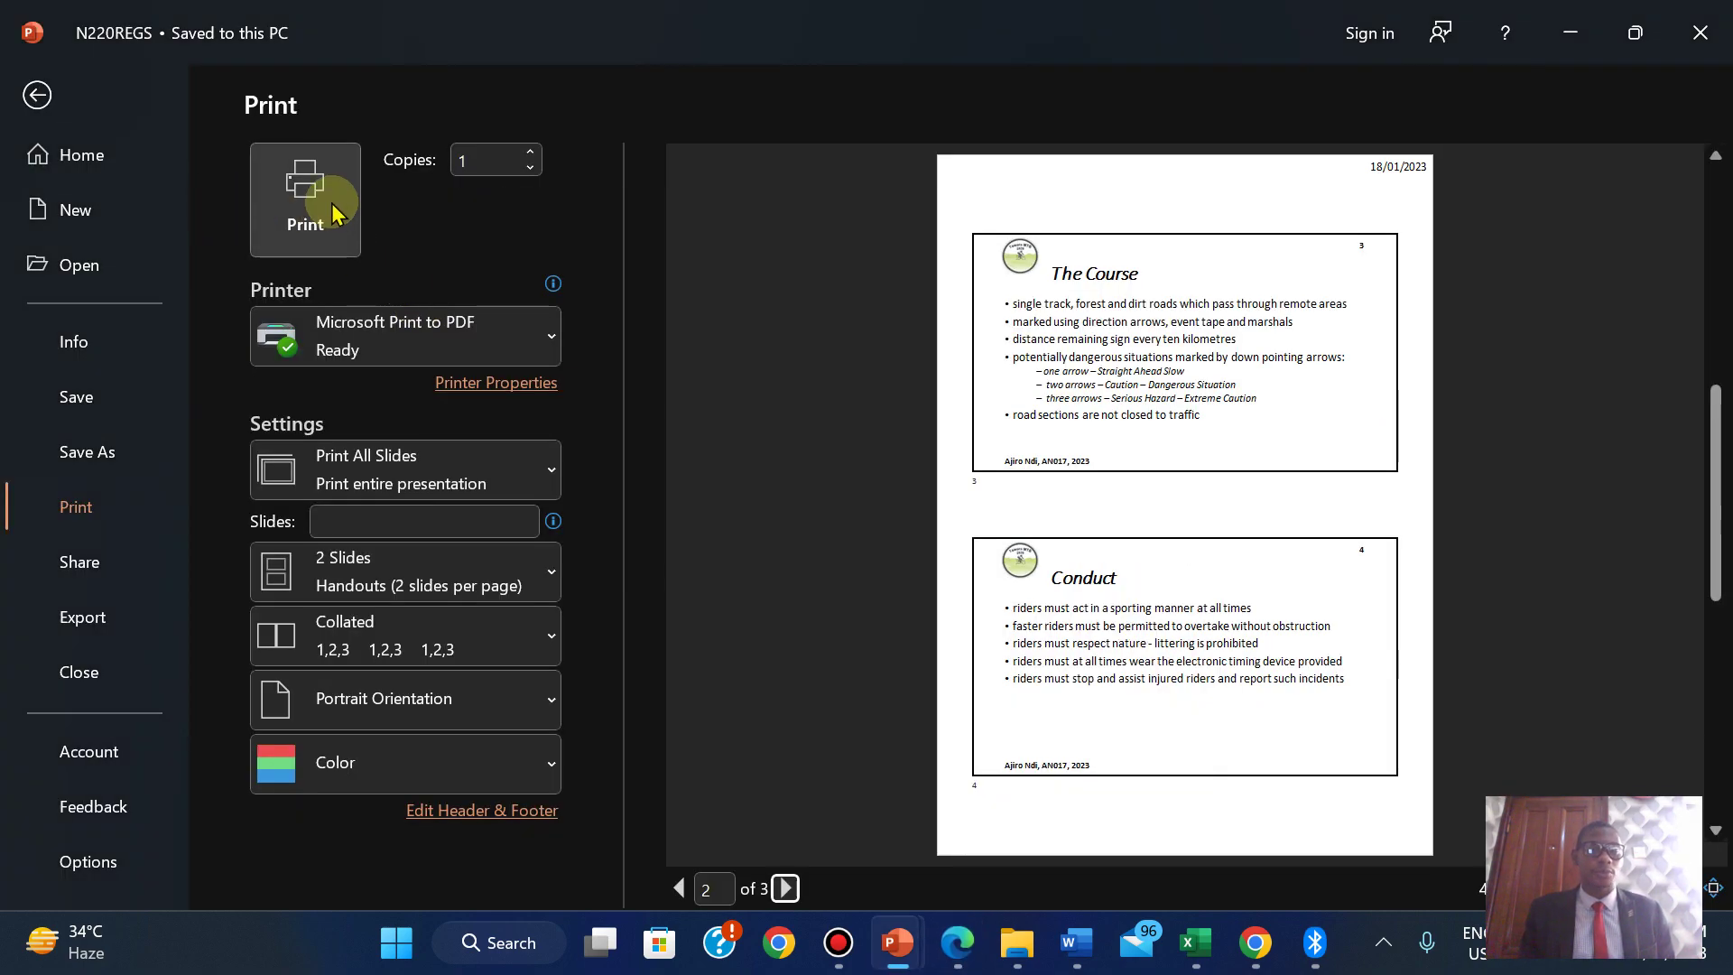
left_click(331, 200)
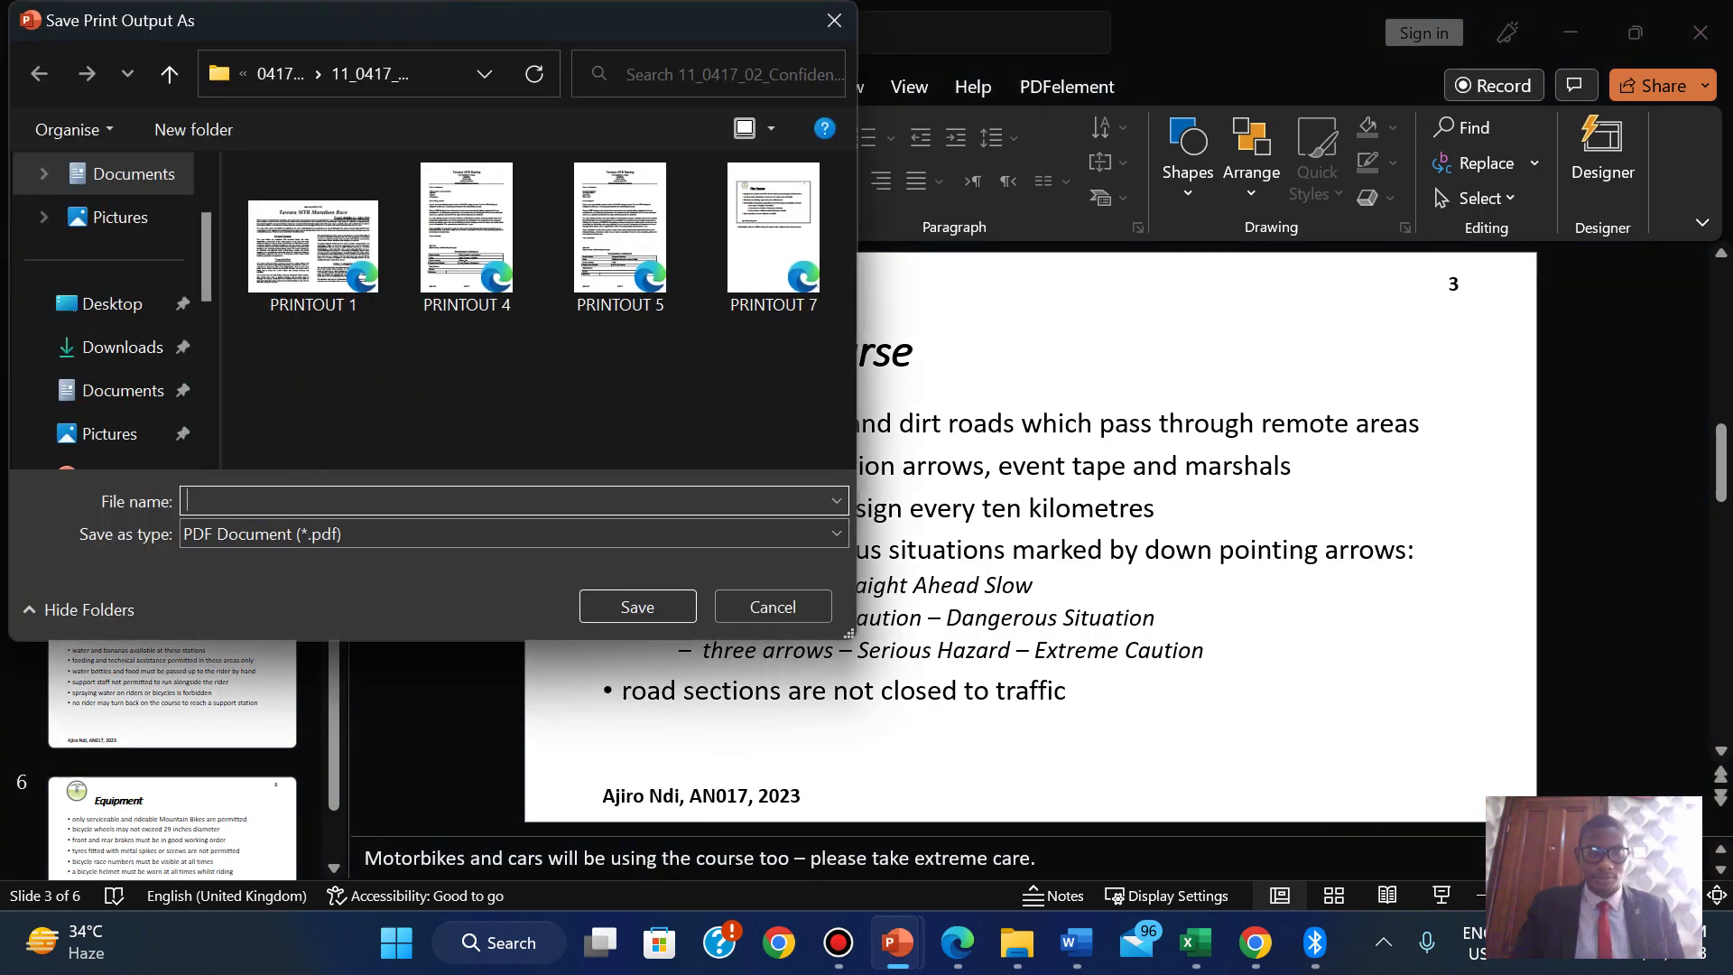
Save the handouts PDF under the file name 'PRINTOUT 8'.
type("PRINT")
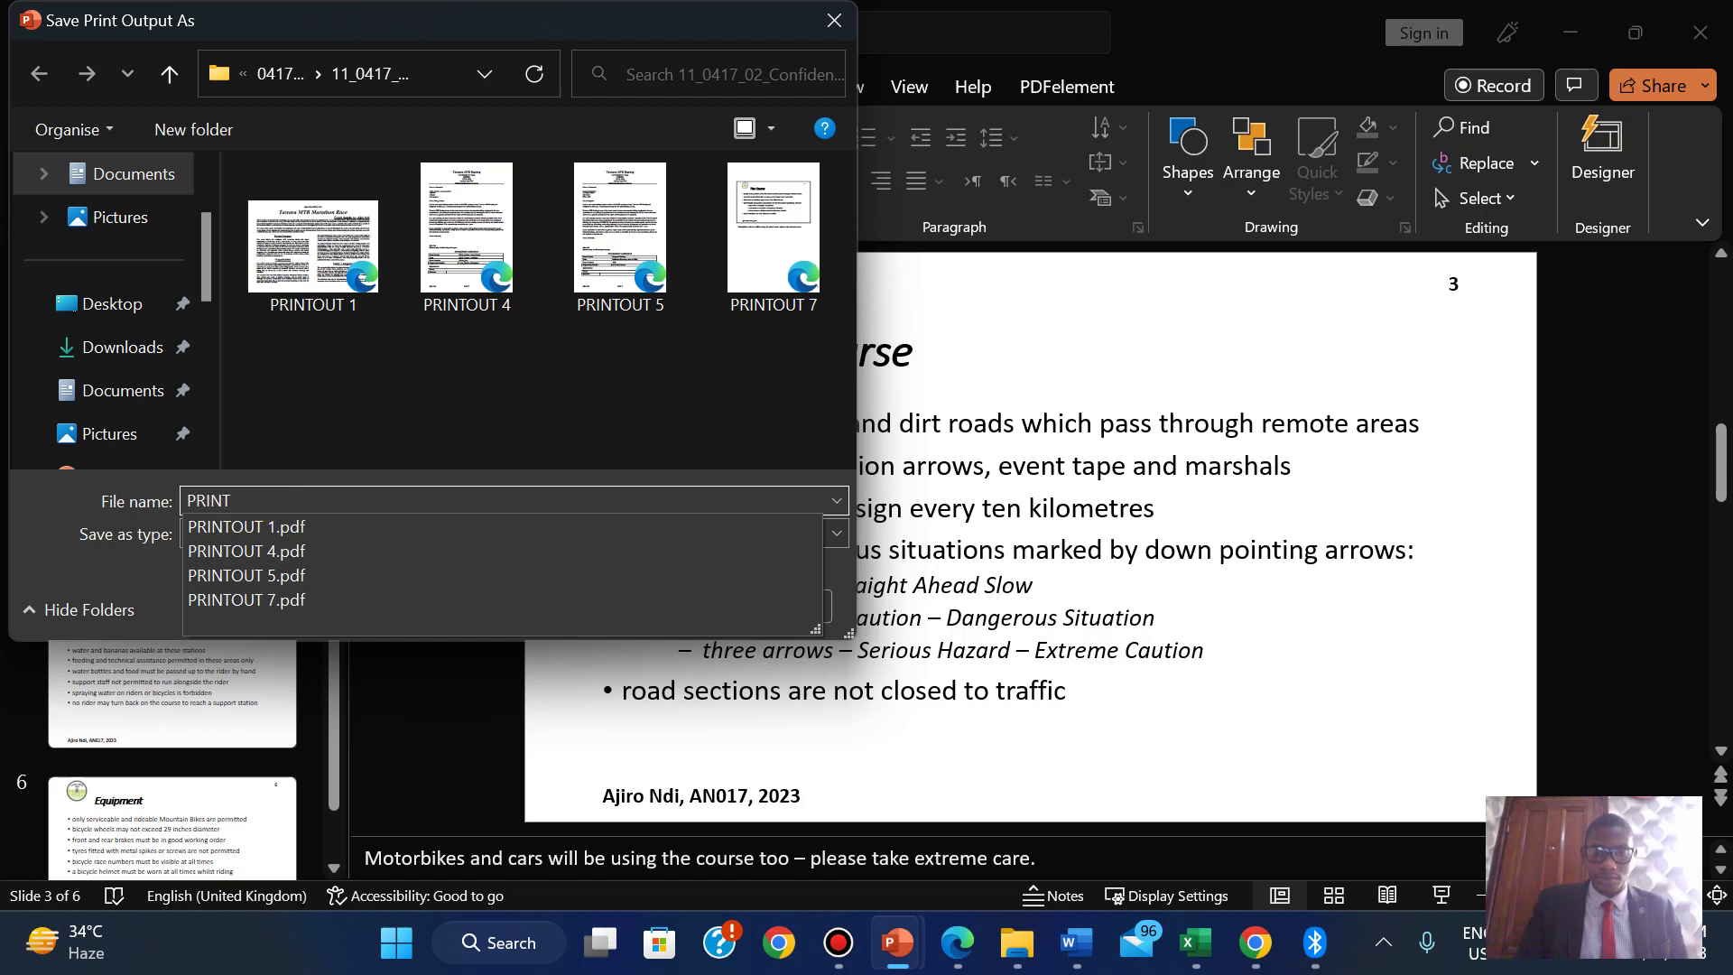
type("OUT 8")
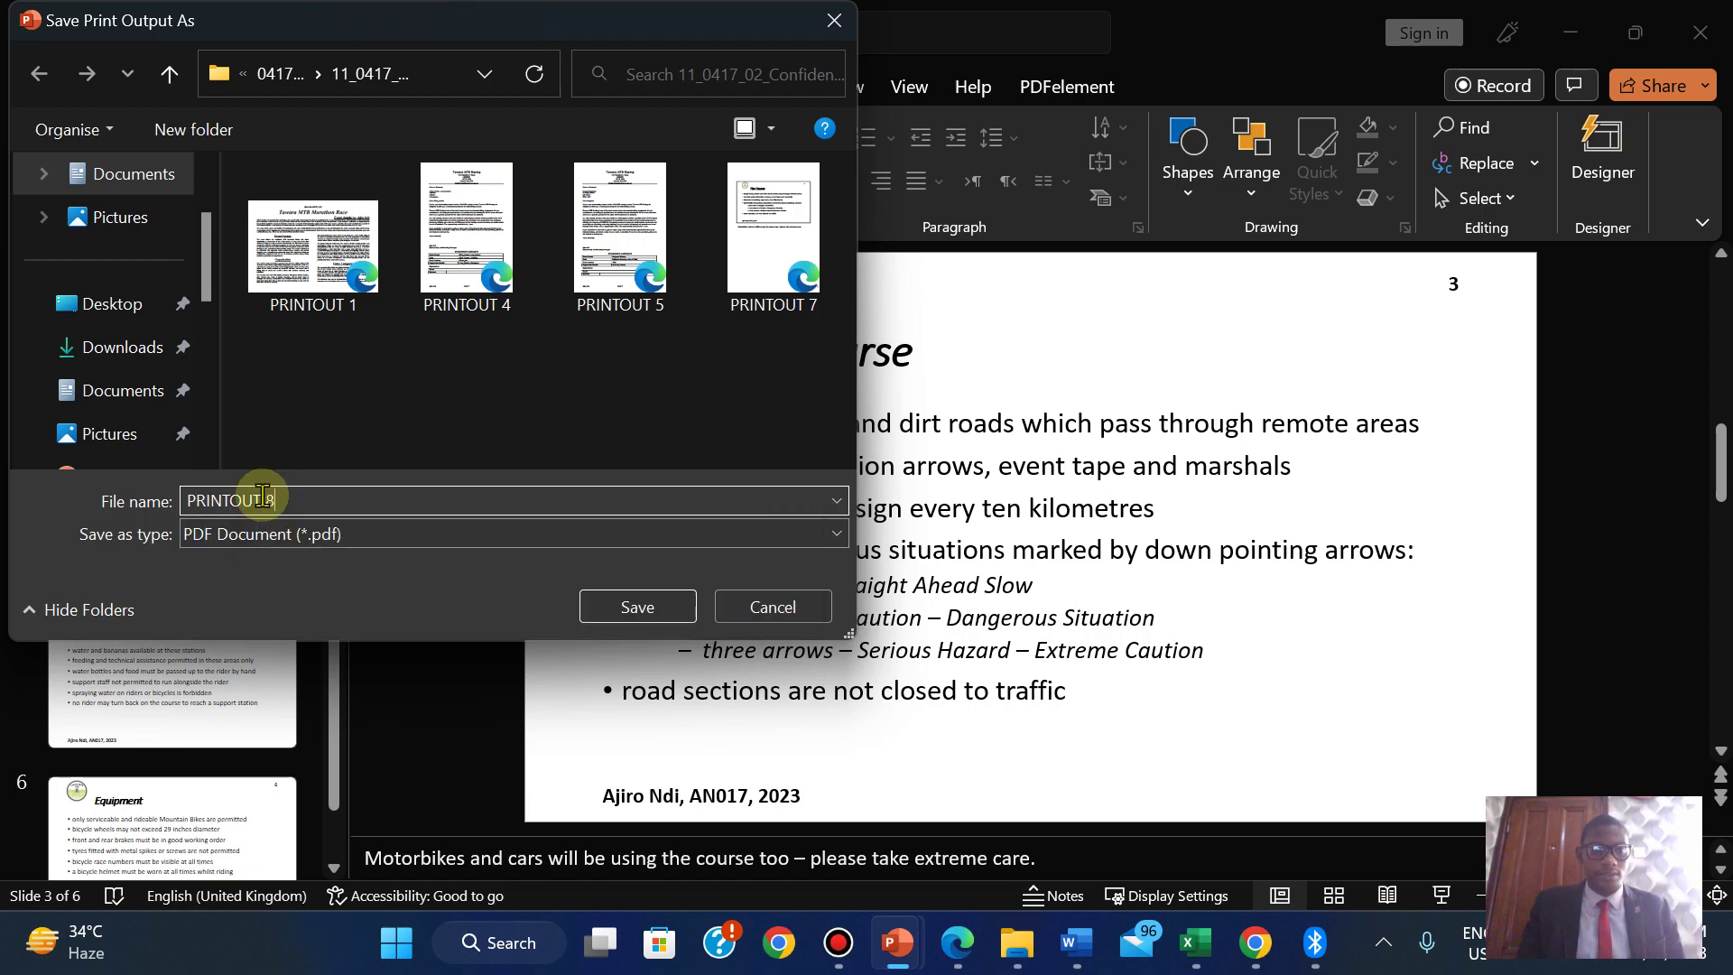
left_click(639, 608)
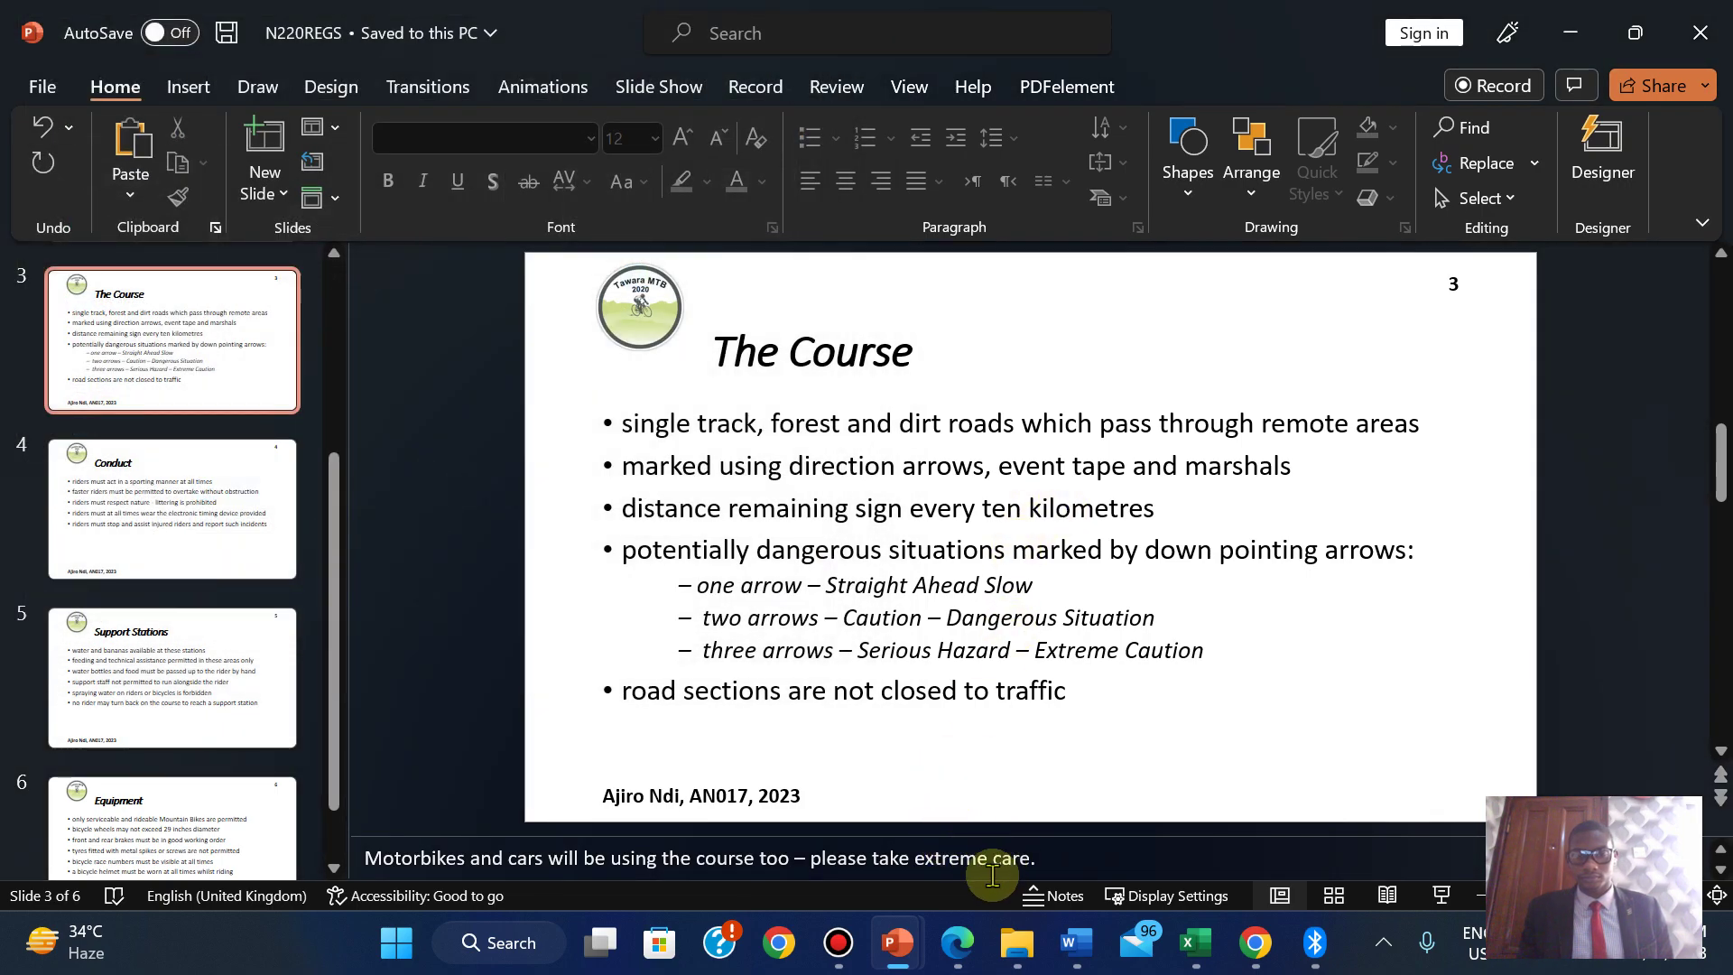
Highlight question 35 through the PRINTOUT 8 box in green, then open the printouts folder.
left_click(957, 943)
left_click_drag(247, 403, 1513, 642)
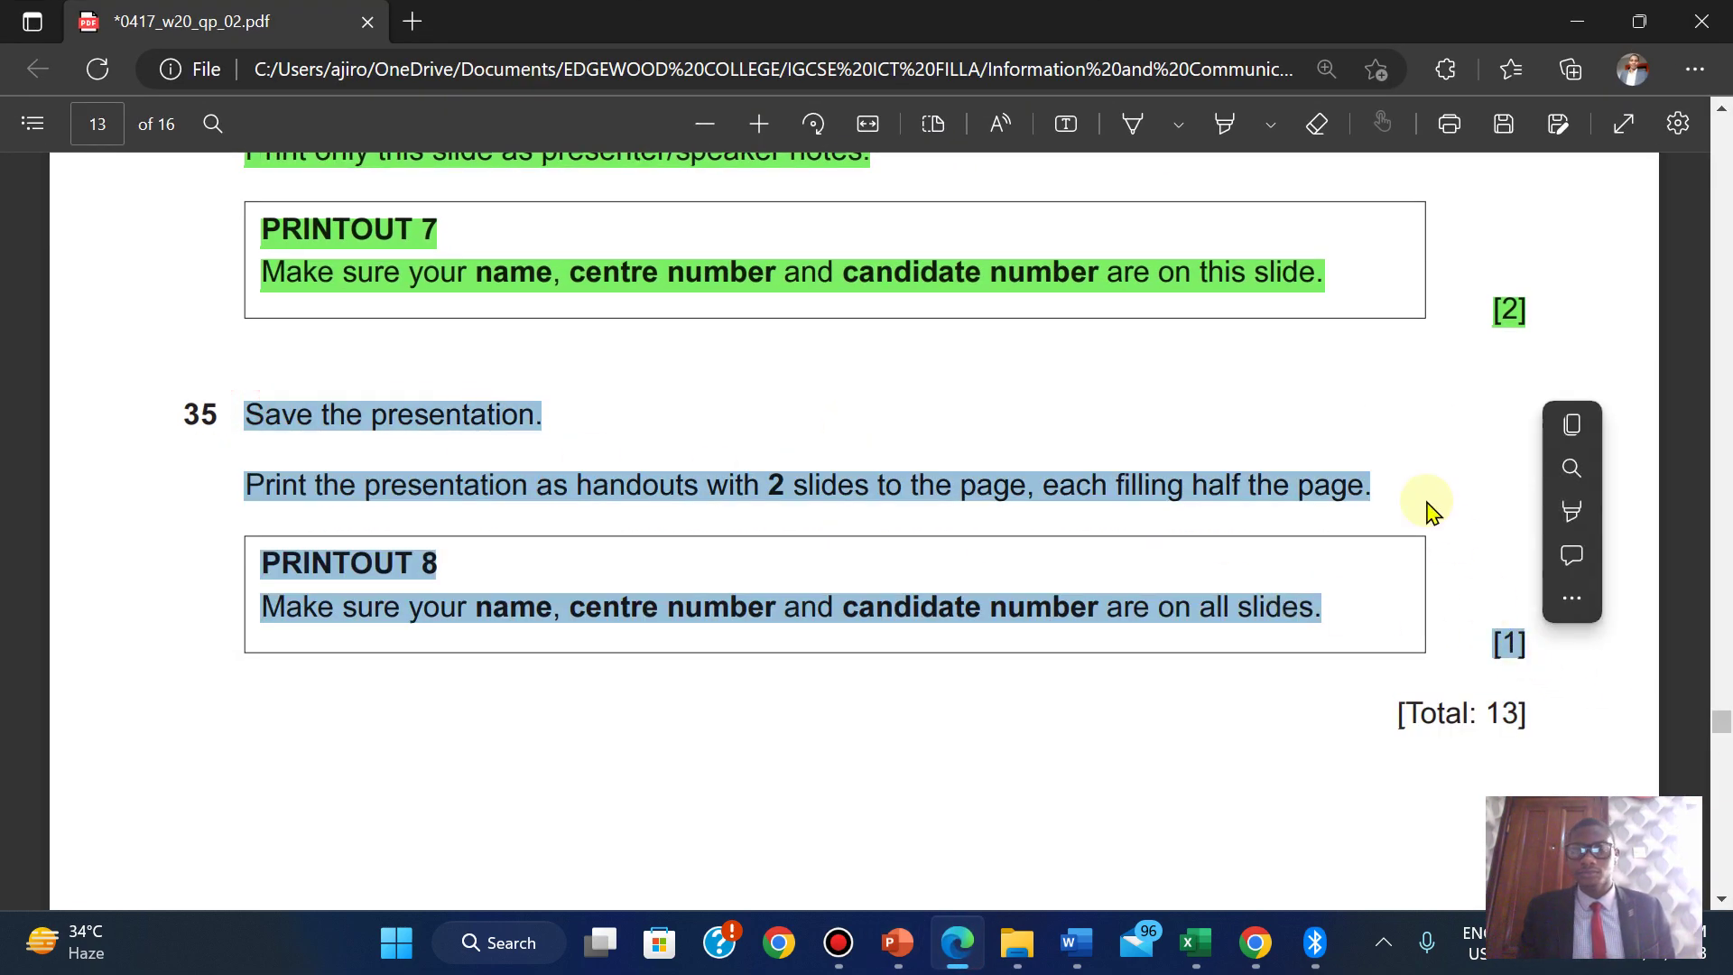
mouse_move(1559, 511)
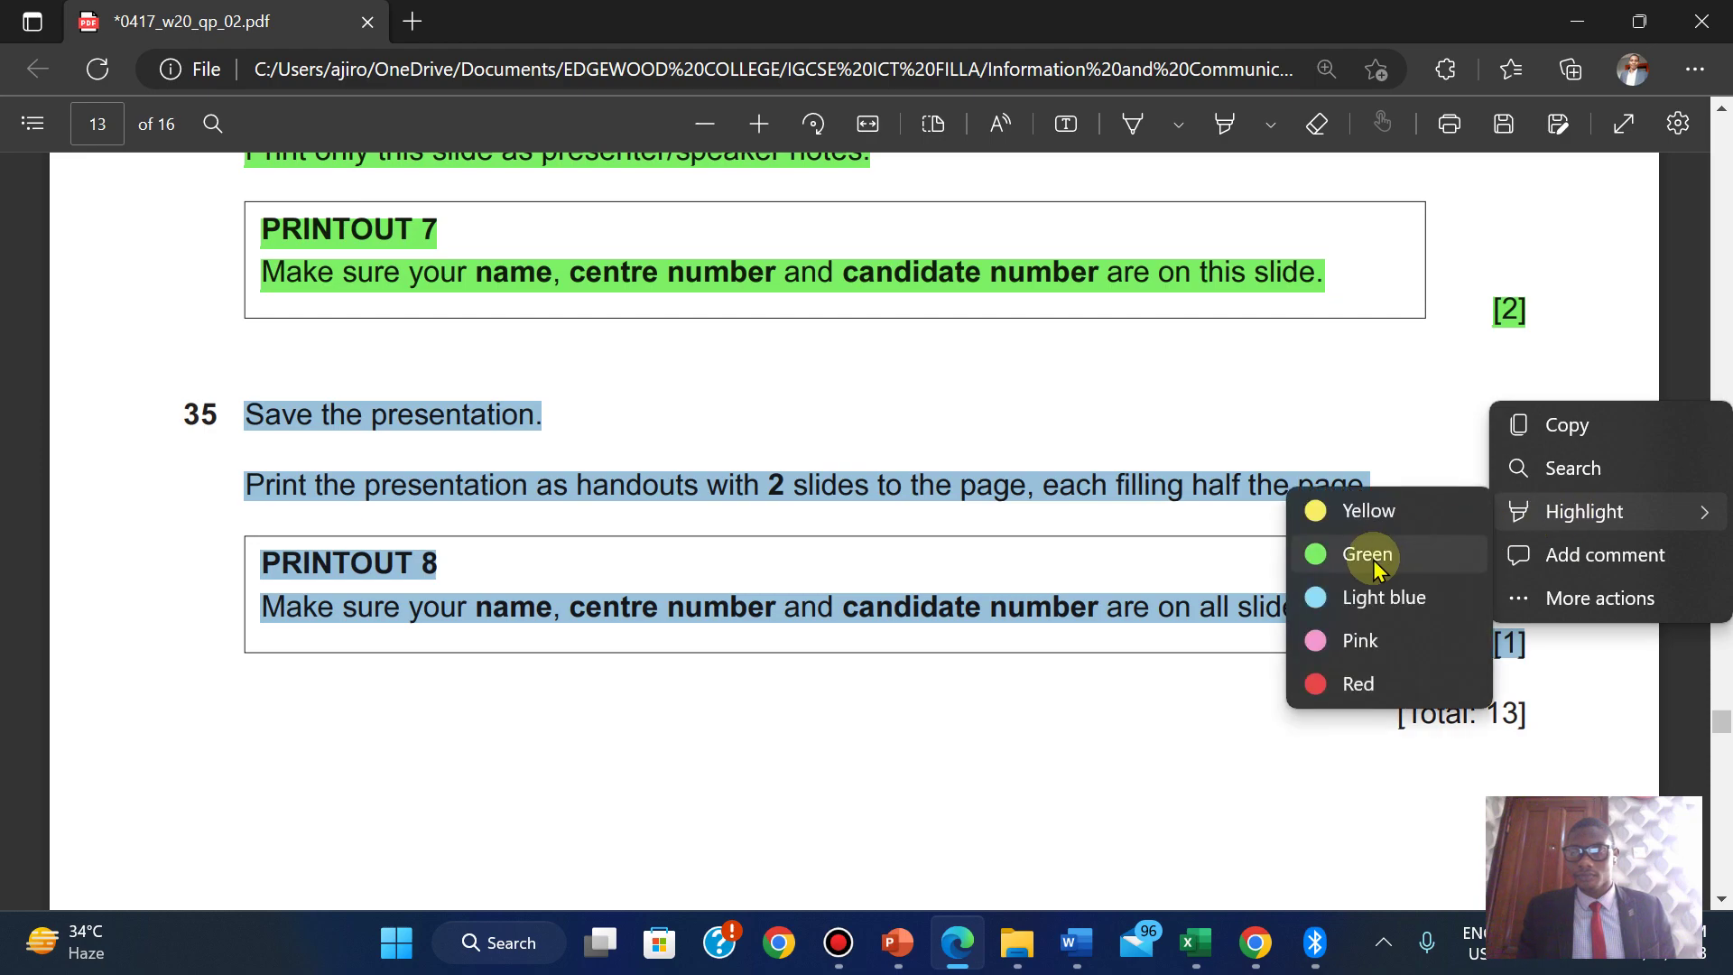
left_click(1368, 554)
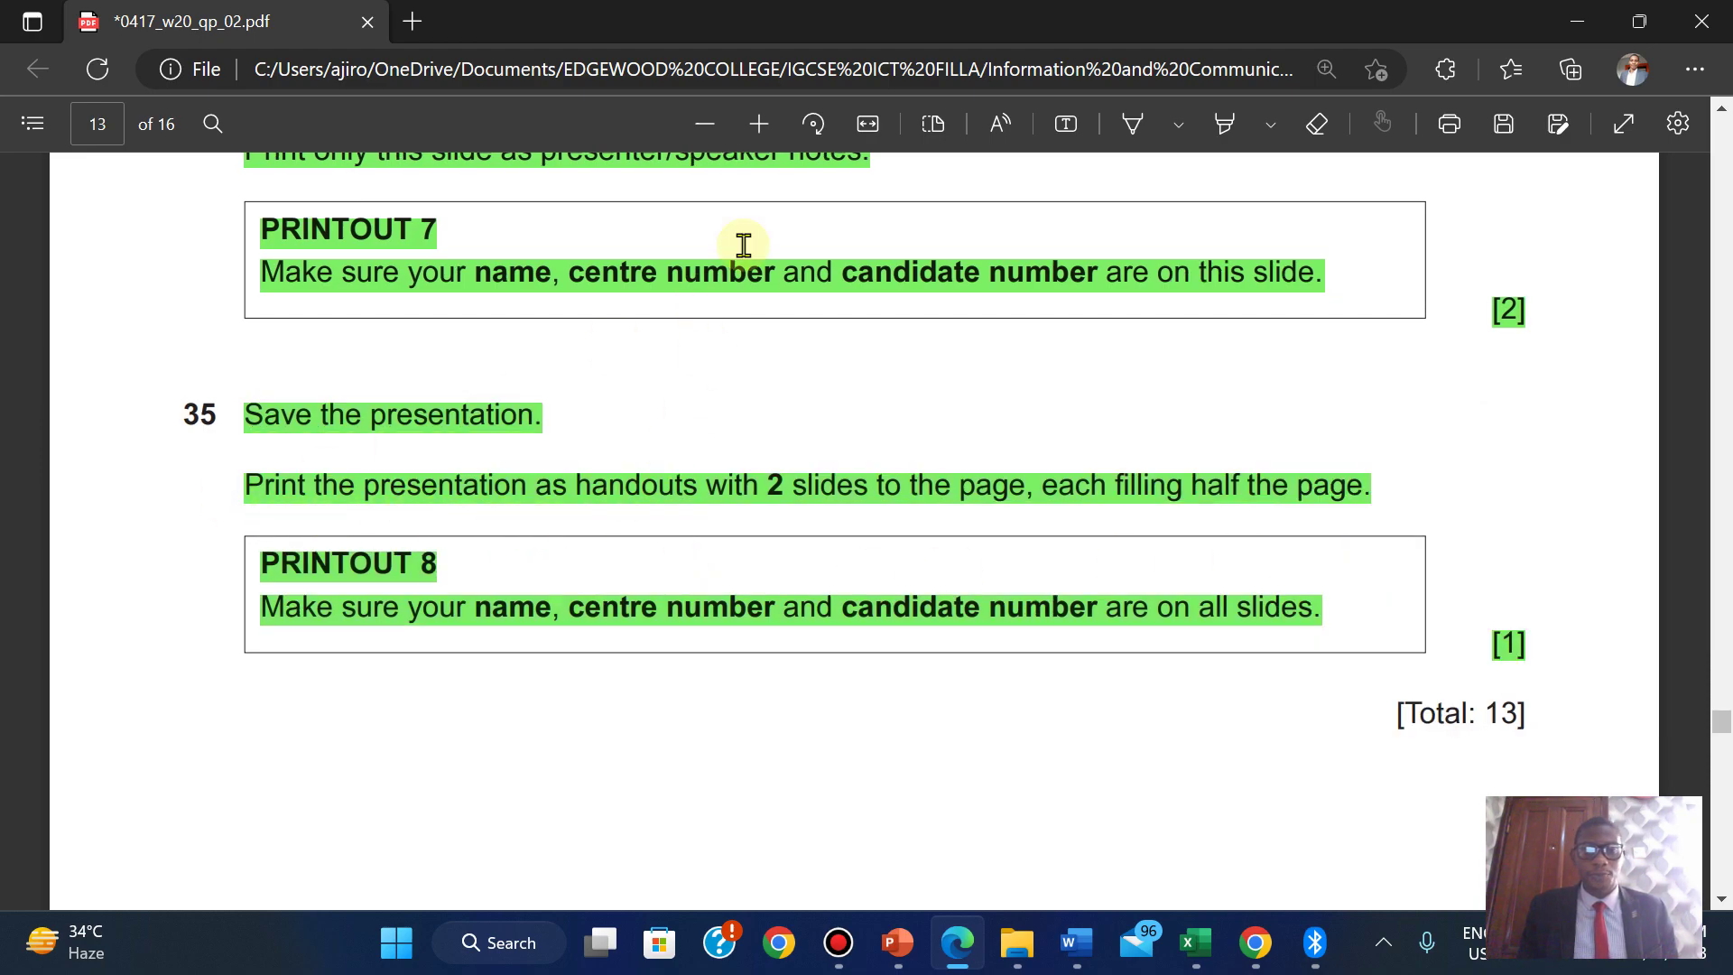
mouse_move(867, 11)
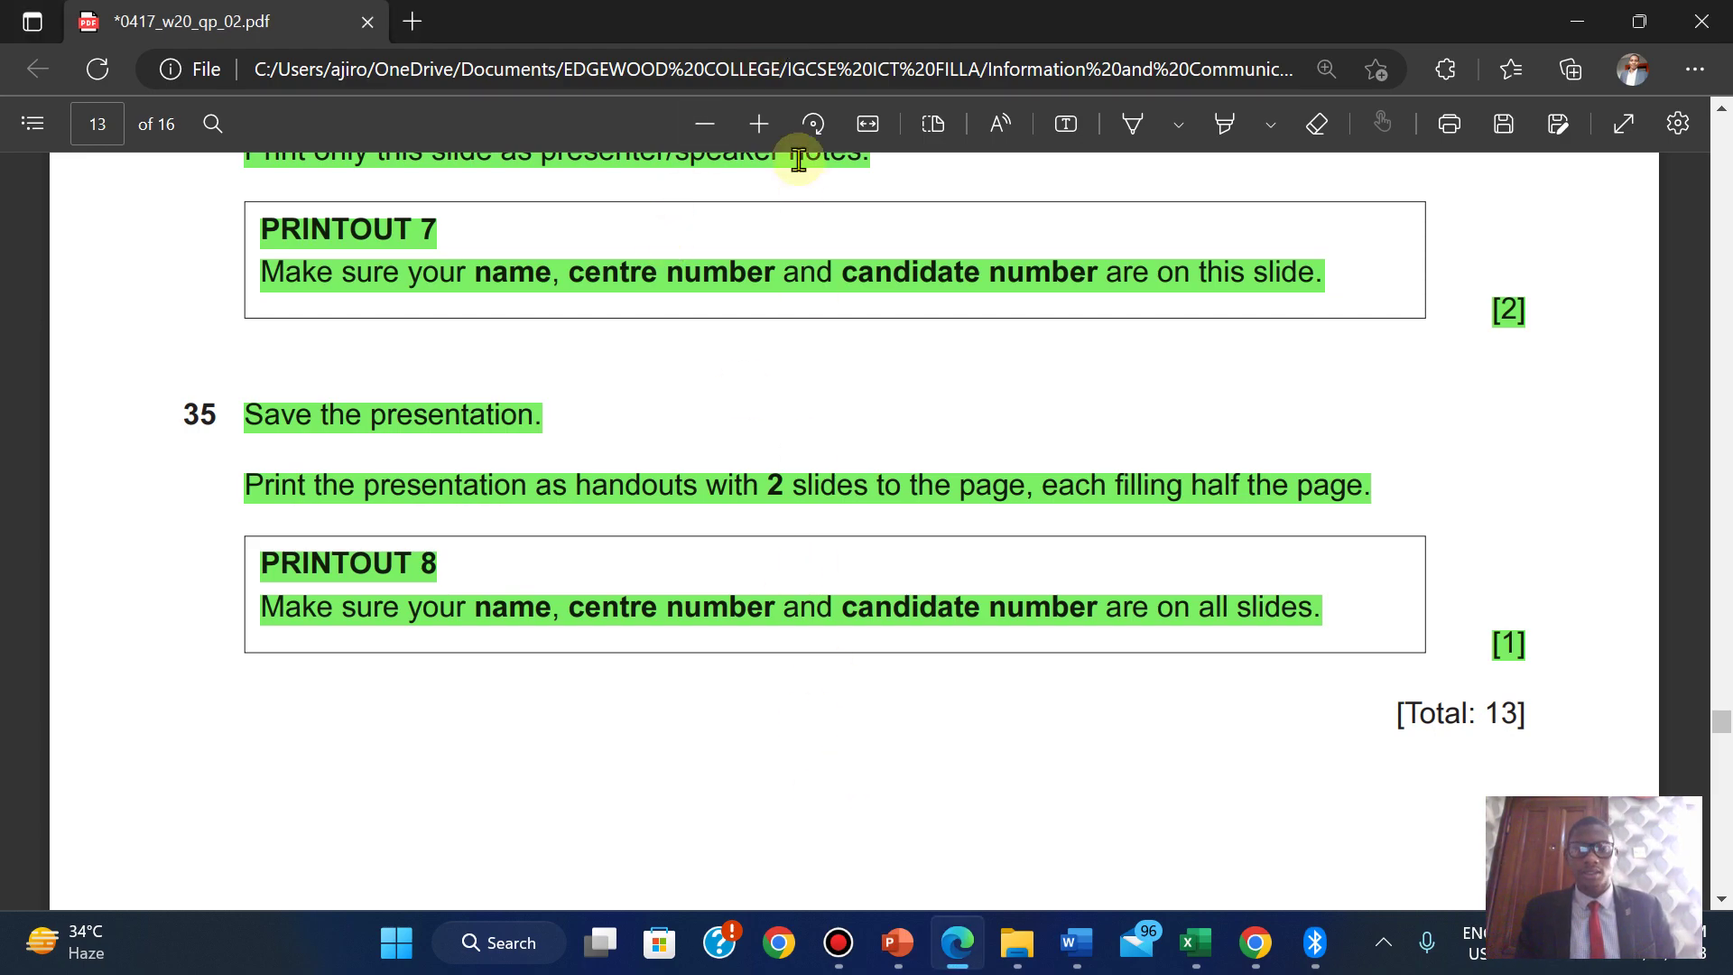
mouse_move(797, 11)
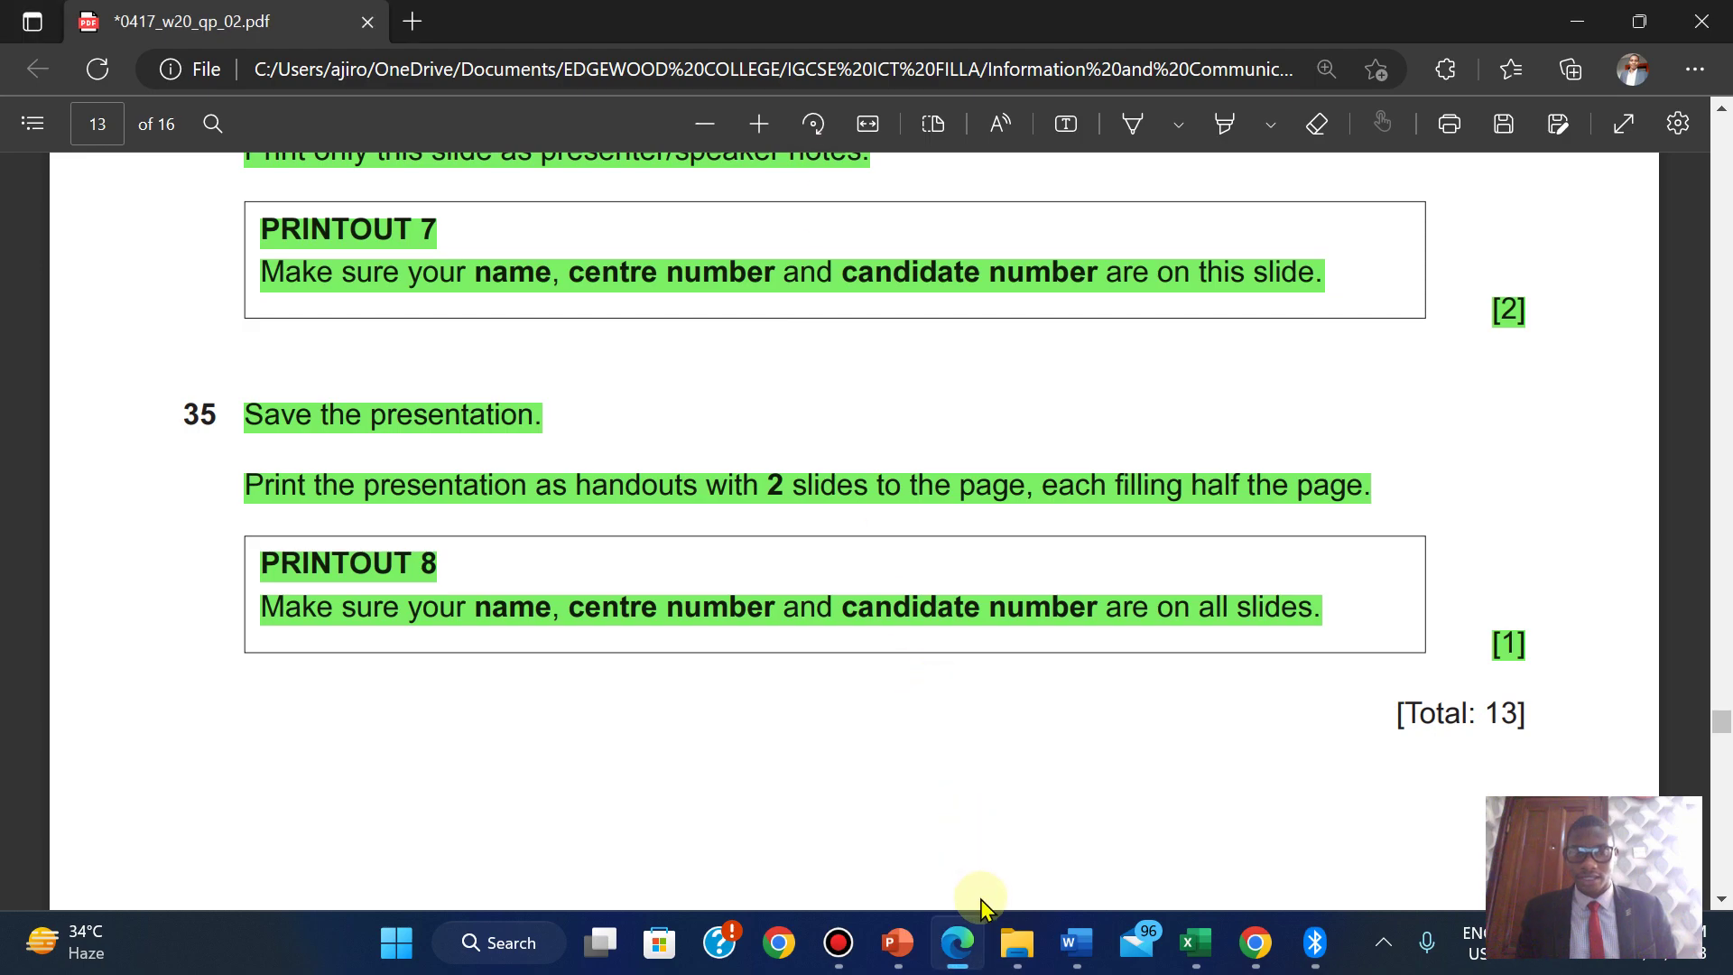
left_click(1017, 943)
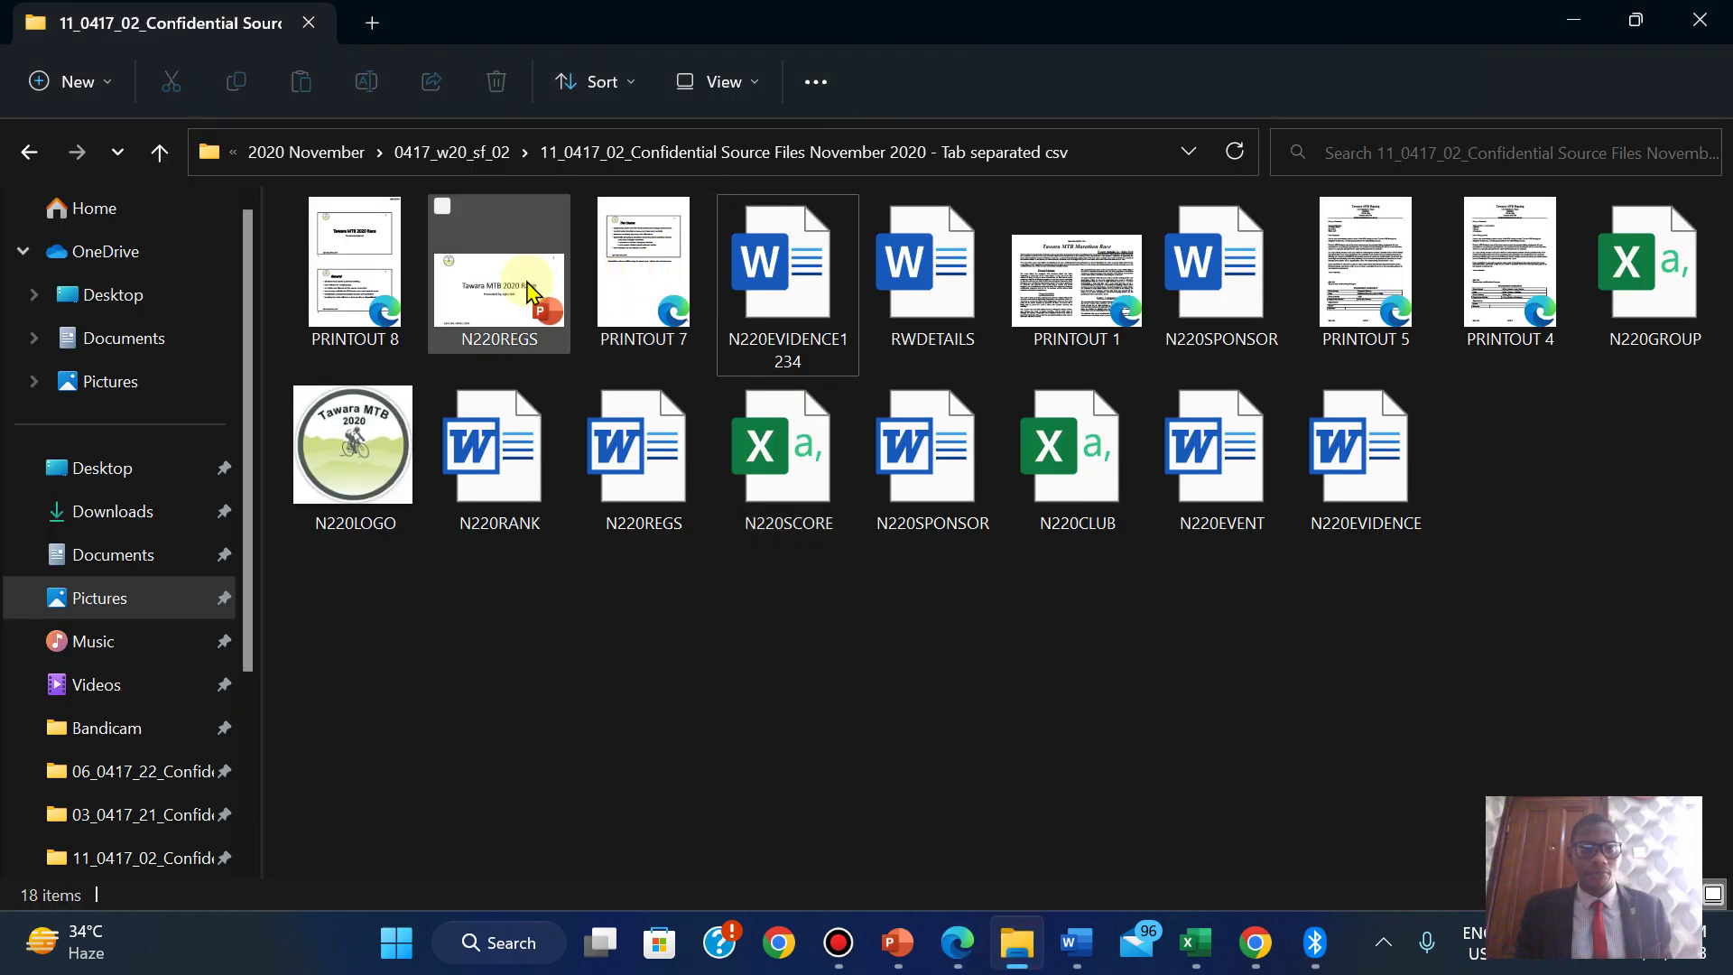
Open PRINTOUT 7 in Edge and scroll through it to check it.
double_click(630, 270)
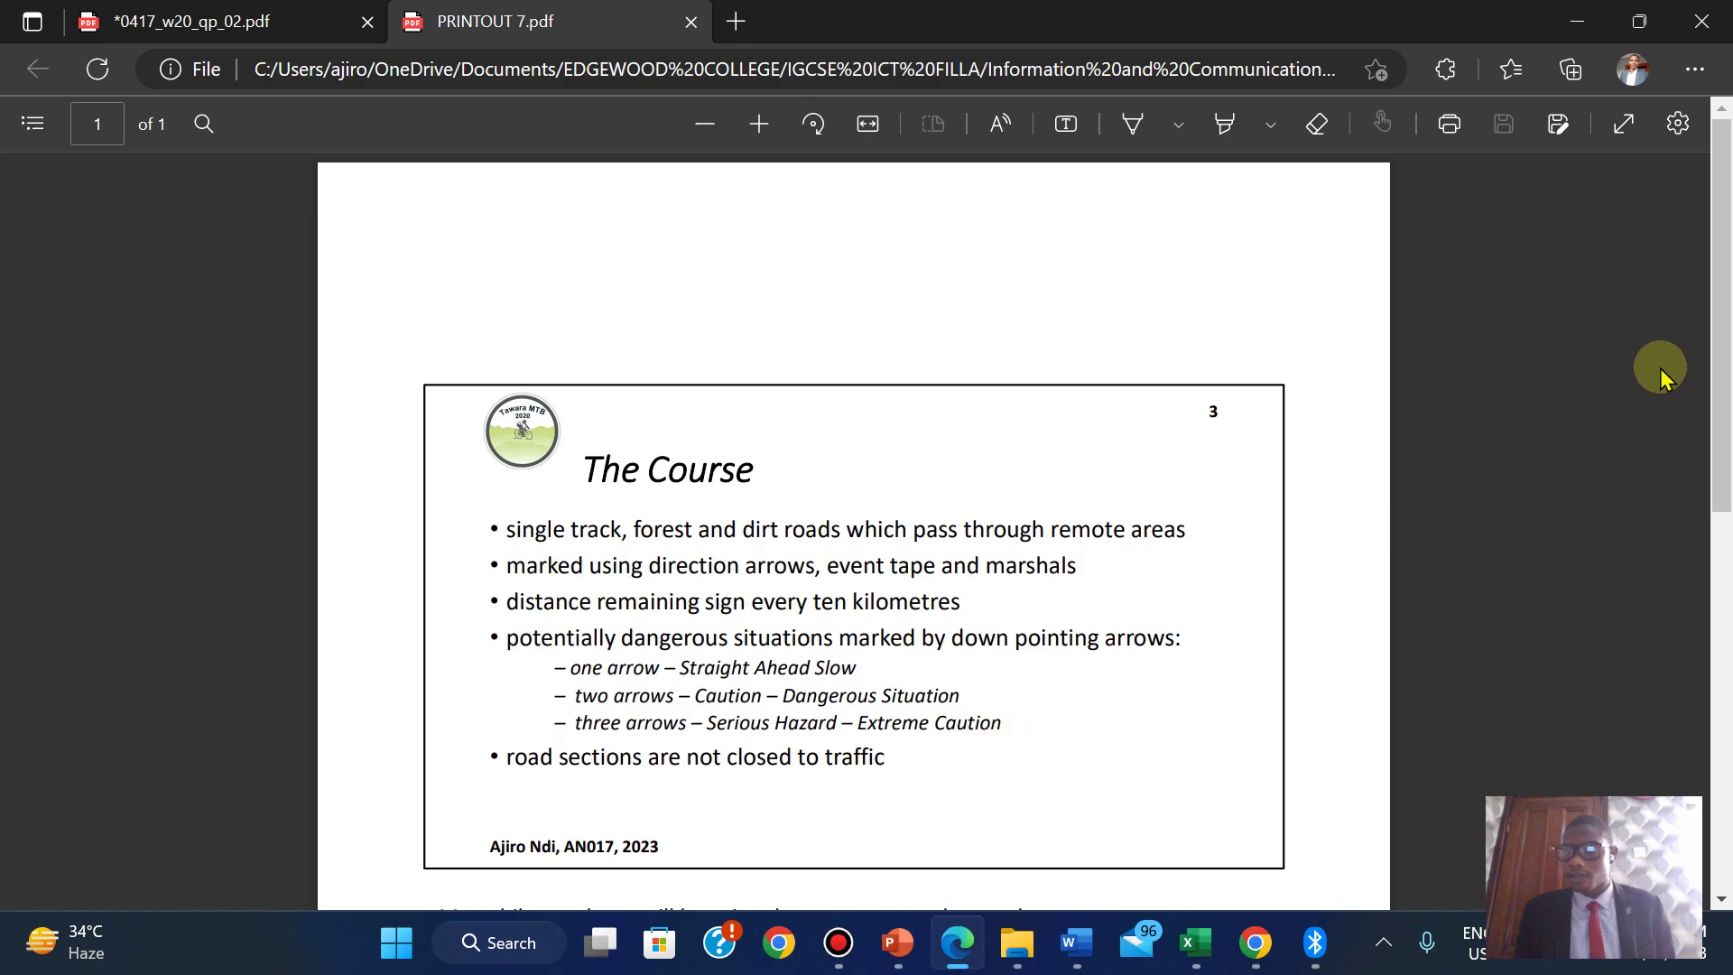
left_click(1709, 377)
scroll(1720, 466, "down", 3)
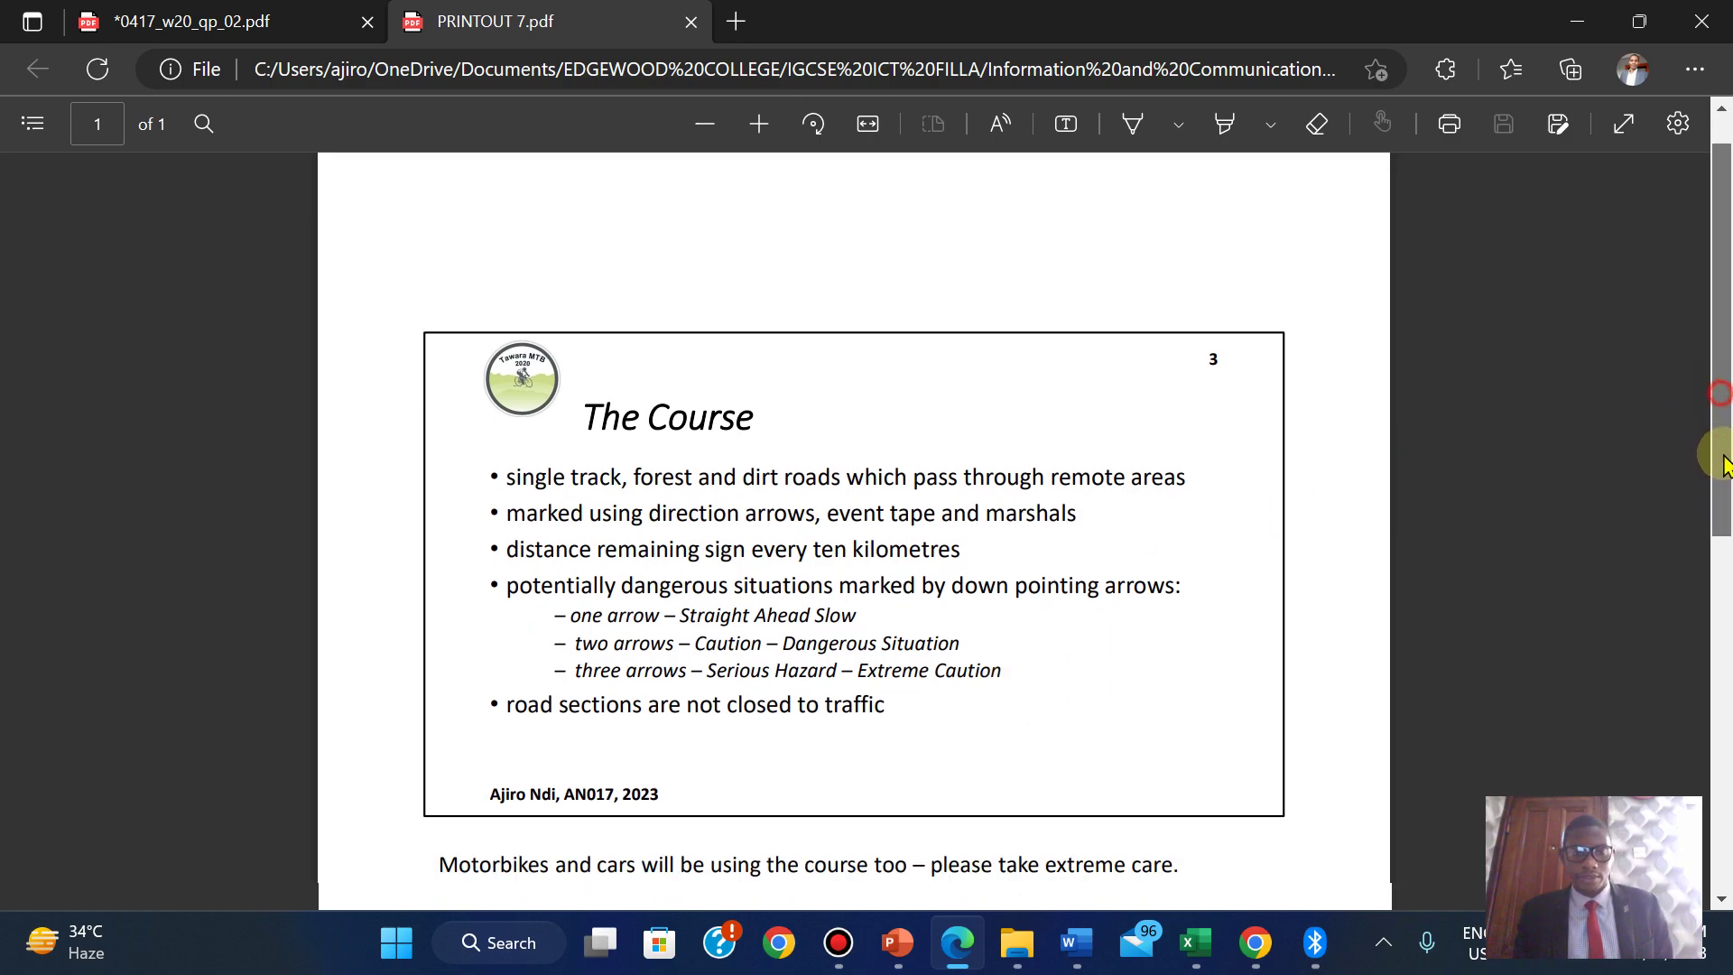
scroll(1723, 495, "down", 1)
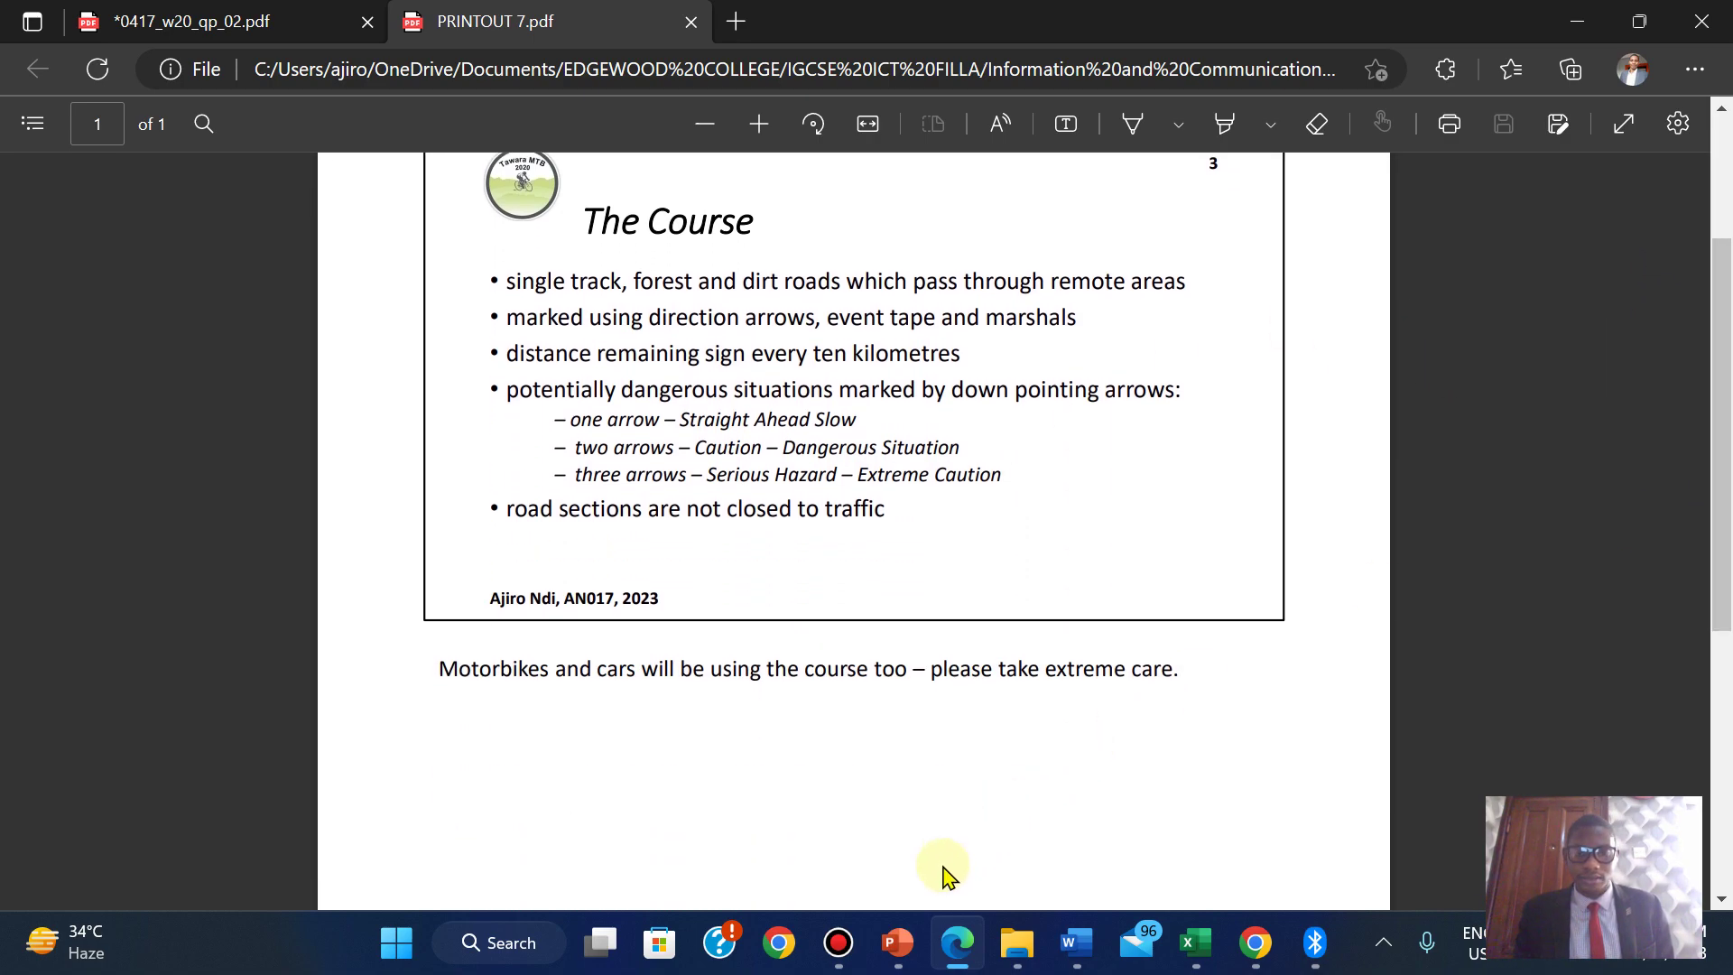
Open PRINTOUT 8 from the folder to check it, then return to the exam paper tab.
left_click(1018, 957)
double_click(399, 279)
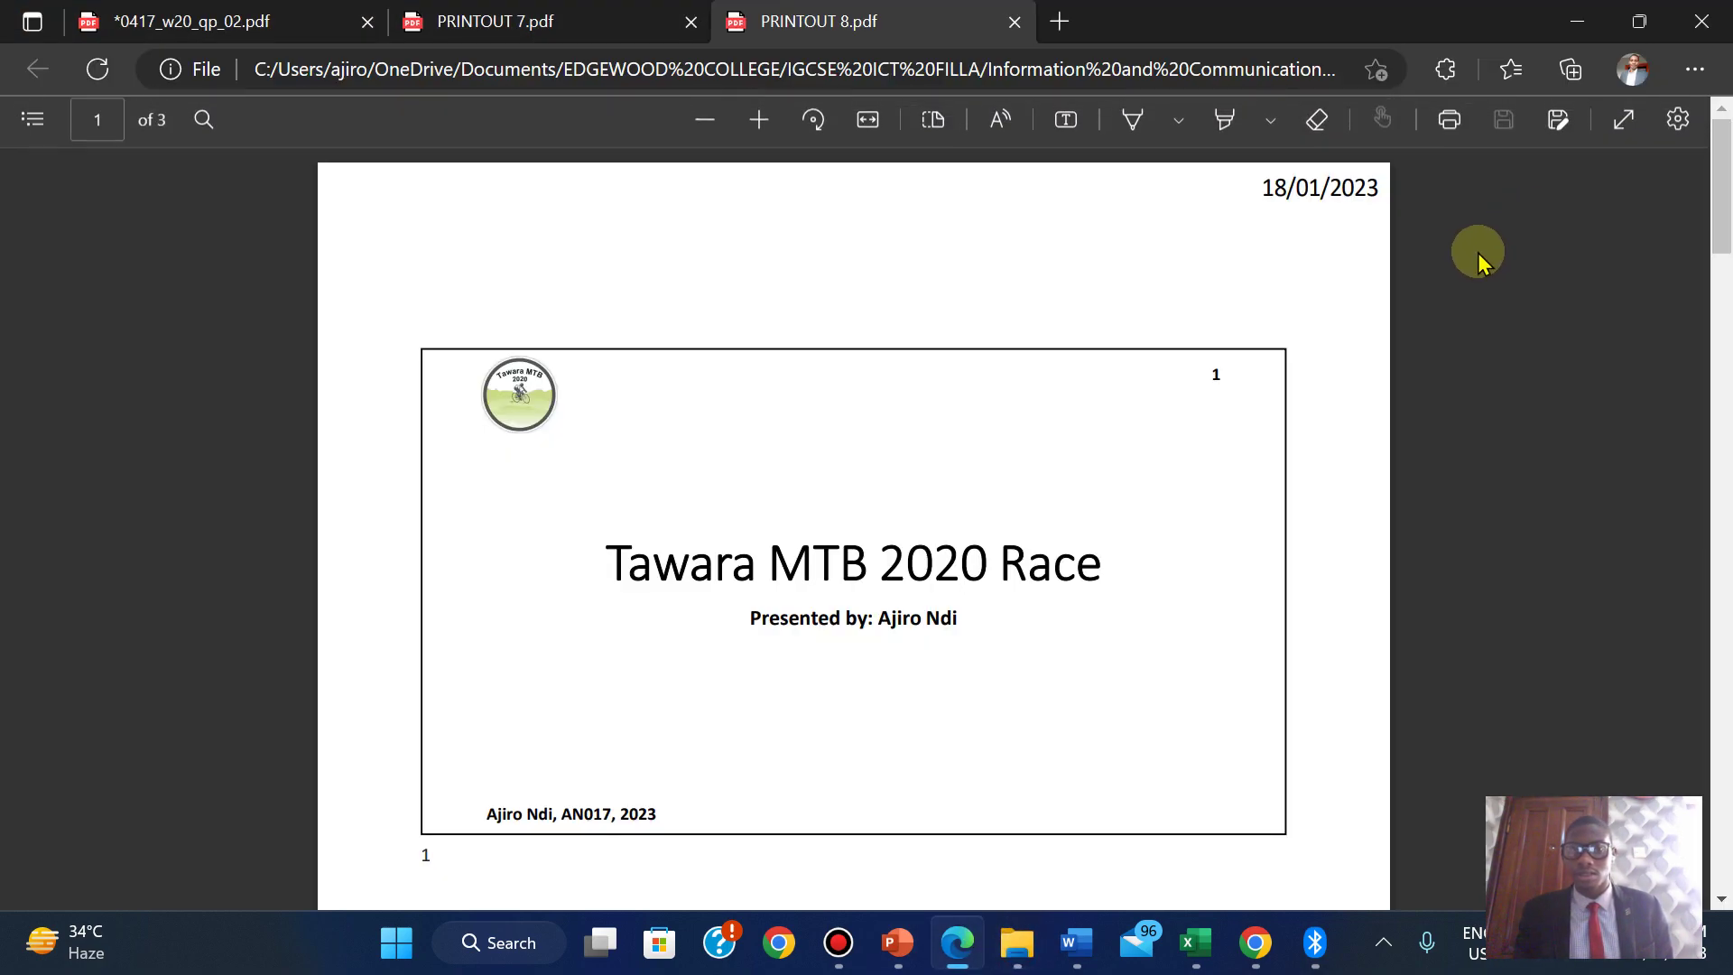
left_click_drag(1722, 236, 1586, 302)
left_click(203, 16)
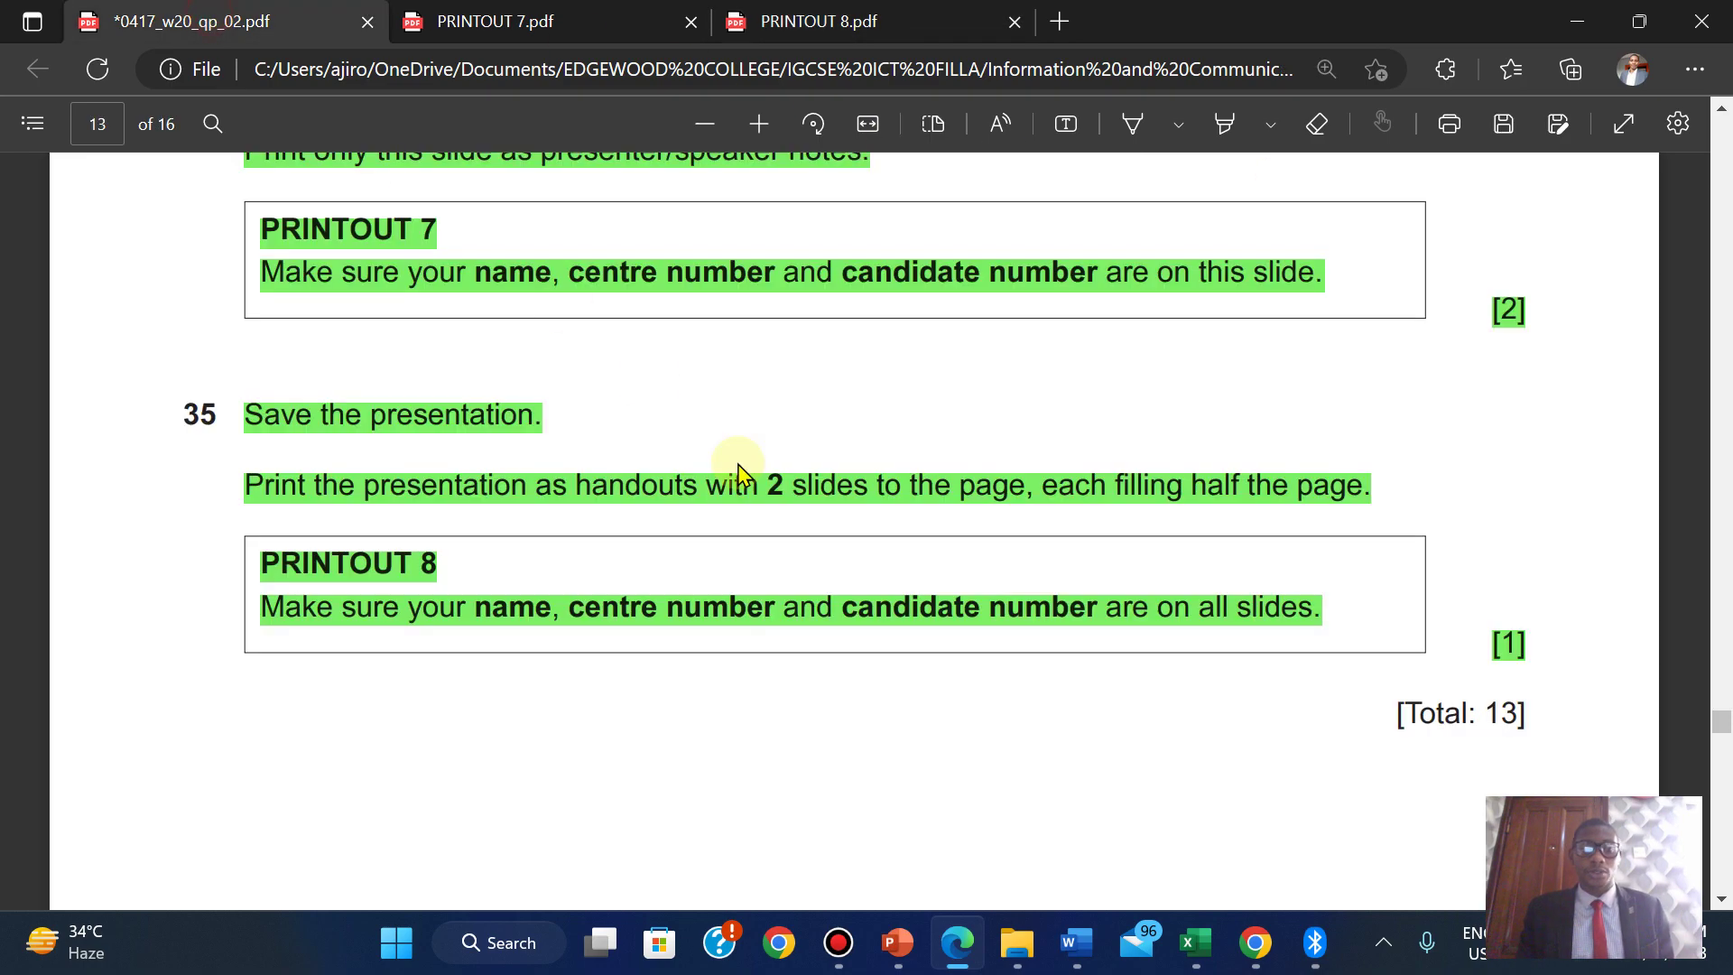
mouse_move(813, 9)
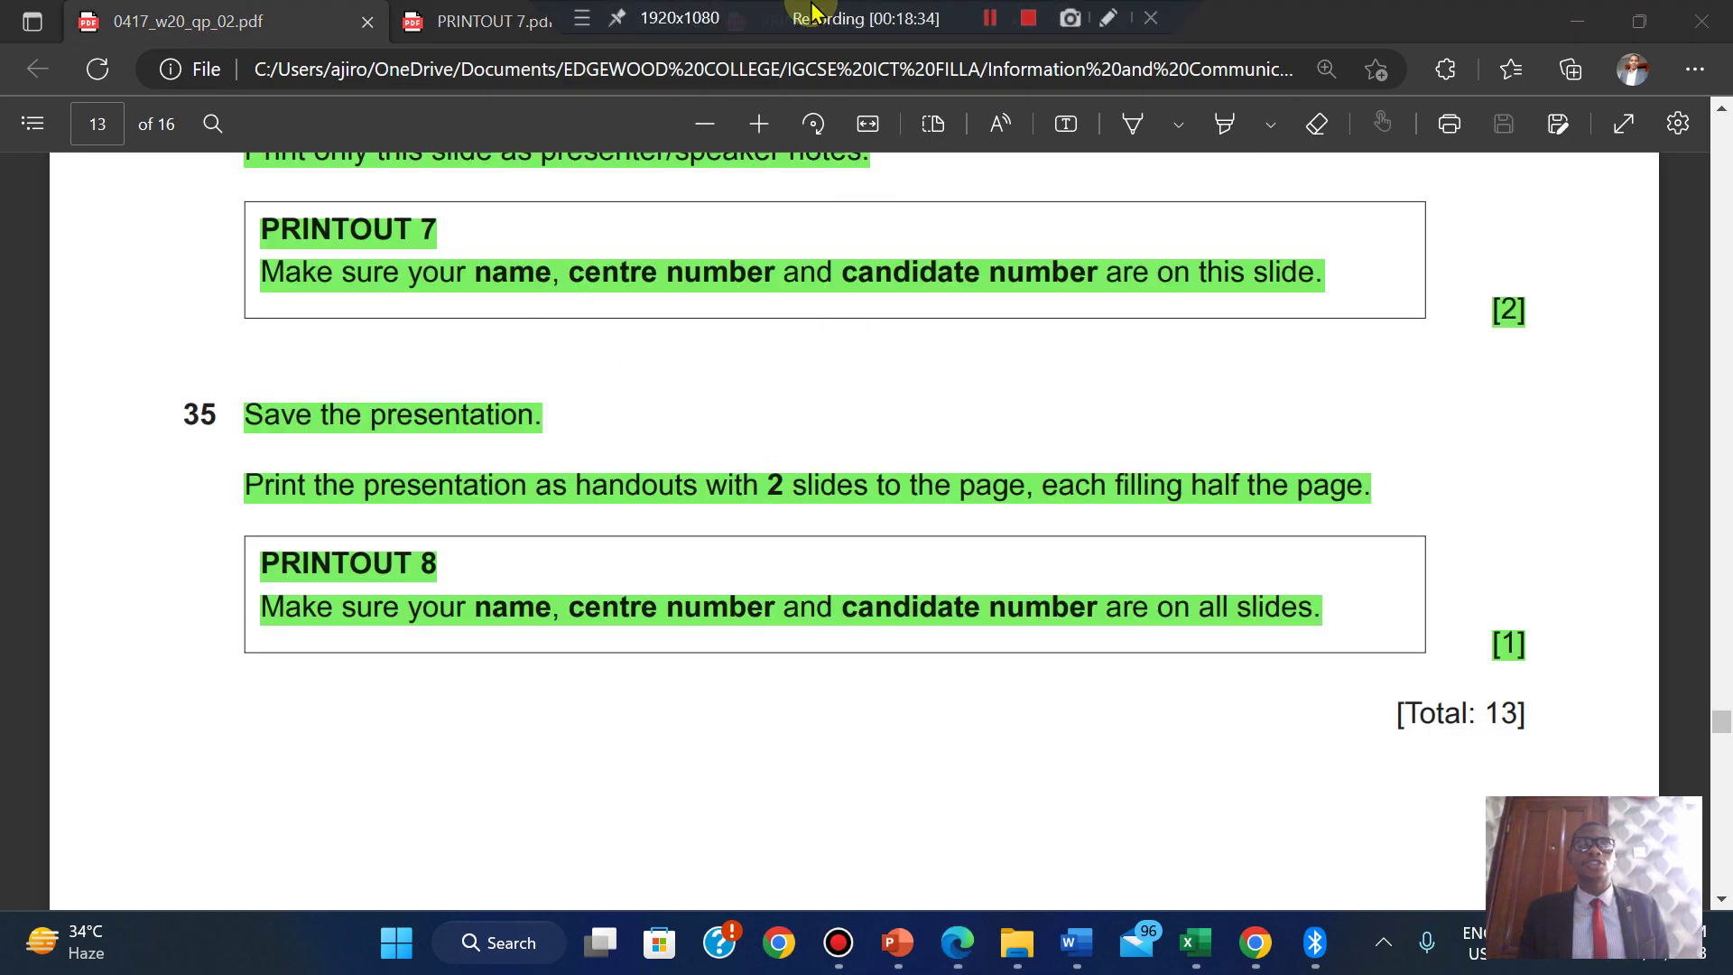